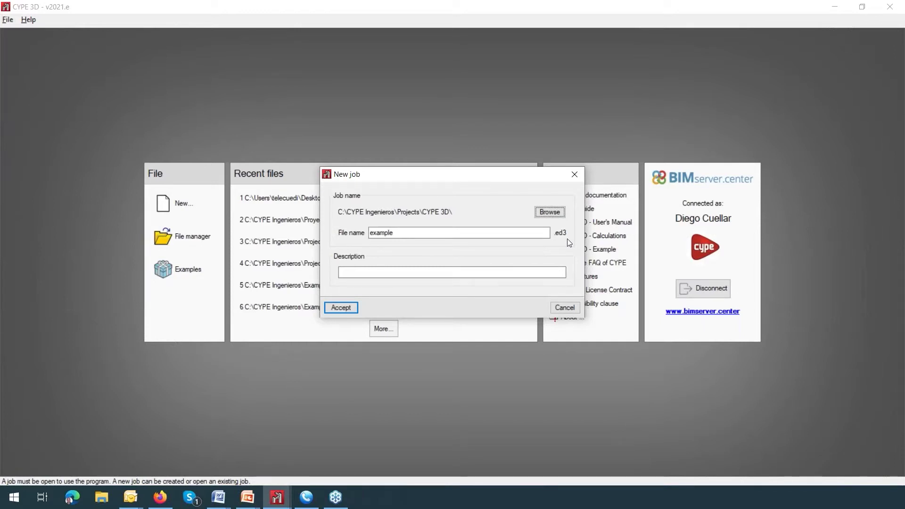
# Name the new job file "example 1" and confirm the job name, leaving the description empty
pyautogui.click(438, 275)
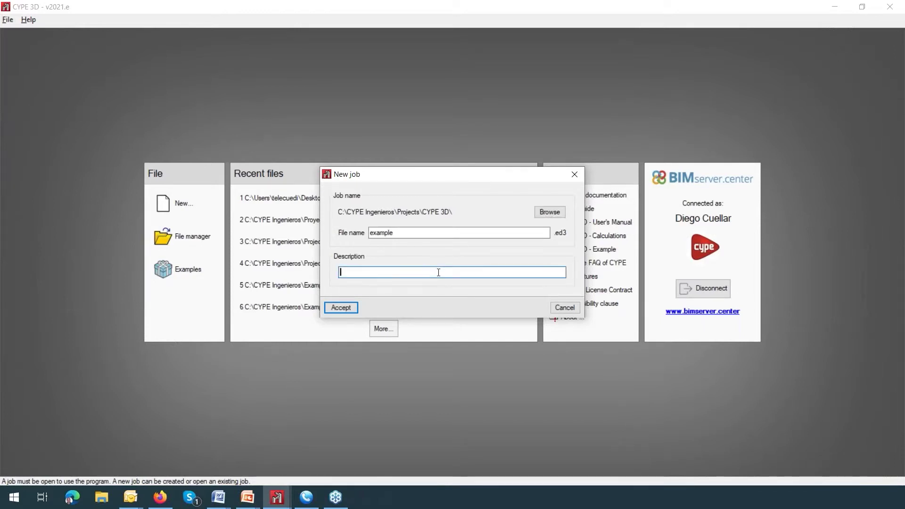
pyautogui.click(411, 233)
pyautogui.press('End')
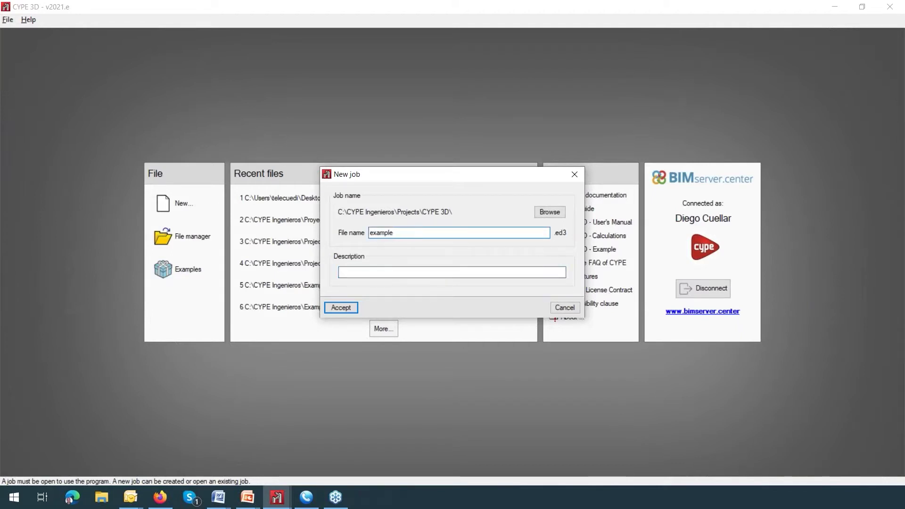
pyautogui.write('1')
pyautogui.click(346, 309)
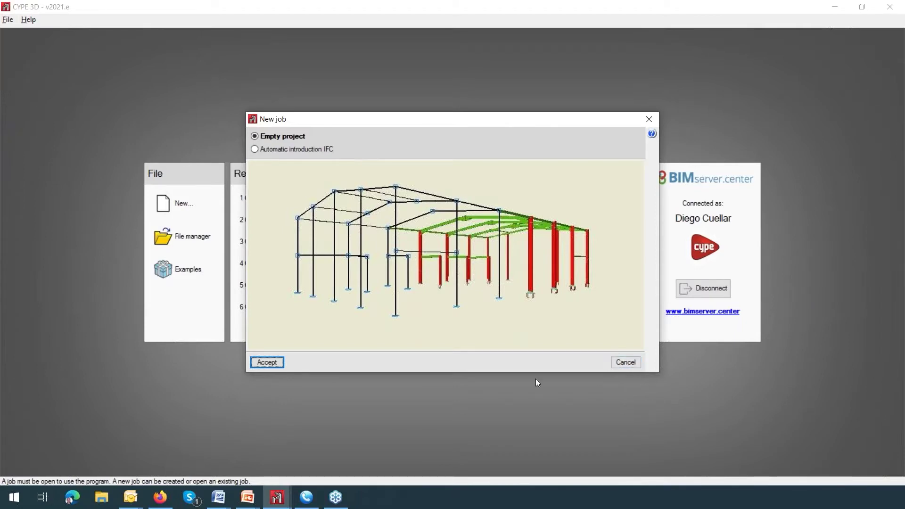
# Create the job as an empty project, accepting the default codes, materials and limit states
pyautogui.click(267, 362)
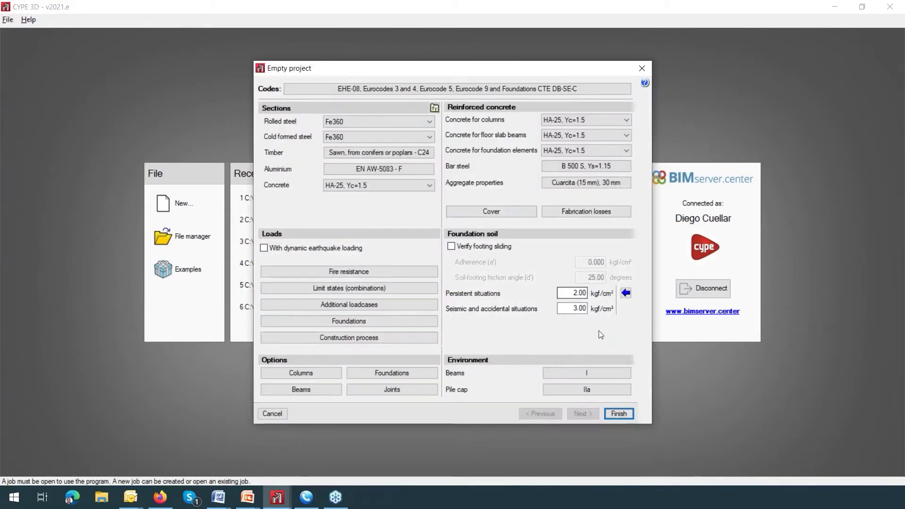
pyautogui.click(619, 415)
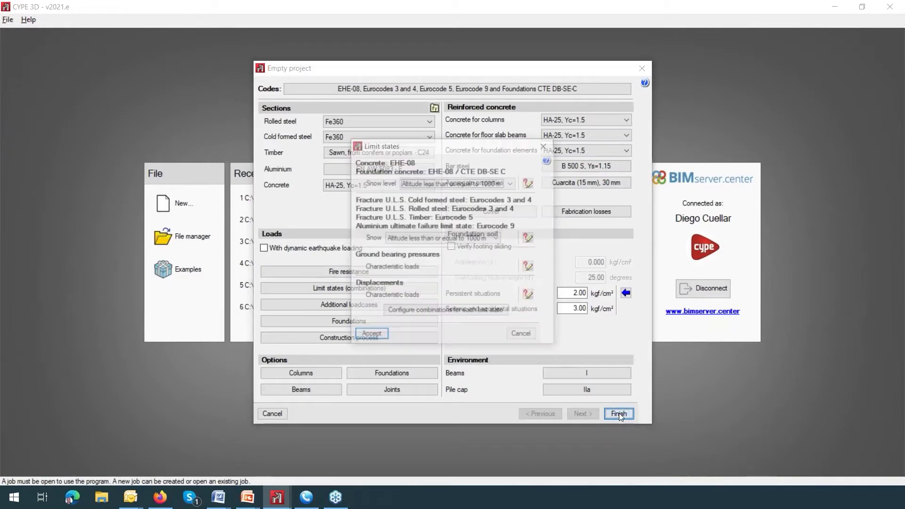
pyautogui.click(377, 339)
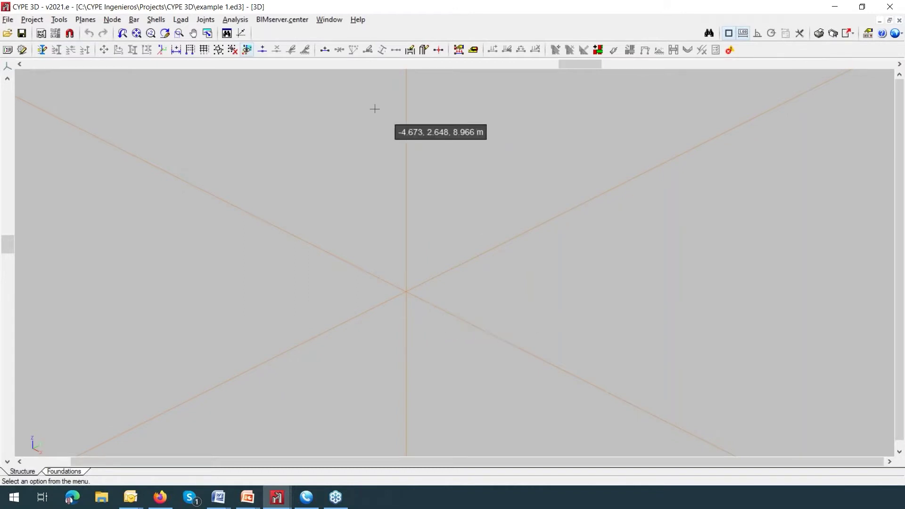
# Insert a new node at the origin, where the three reference axes intersect
pyautogui.click(111, 20)
pyautogui.click(136, 34)
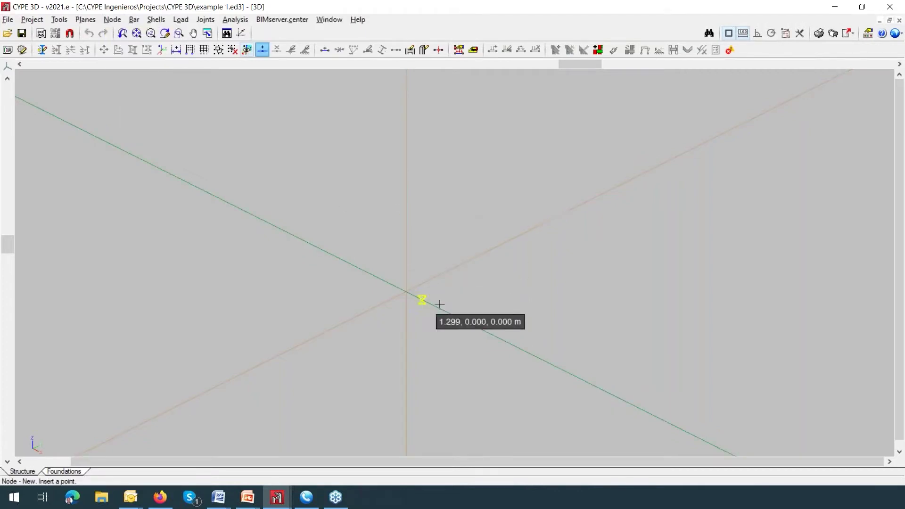
pyautogui.click(406, 292)
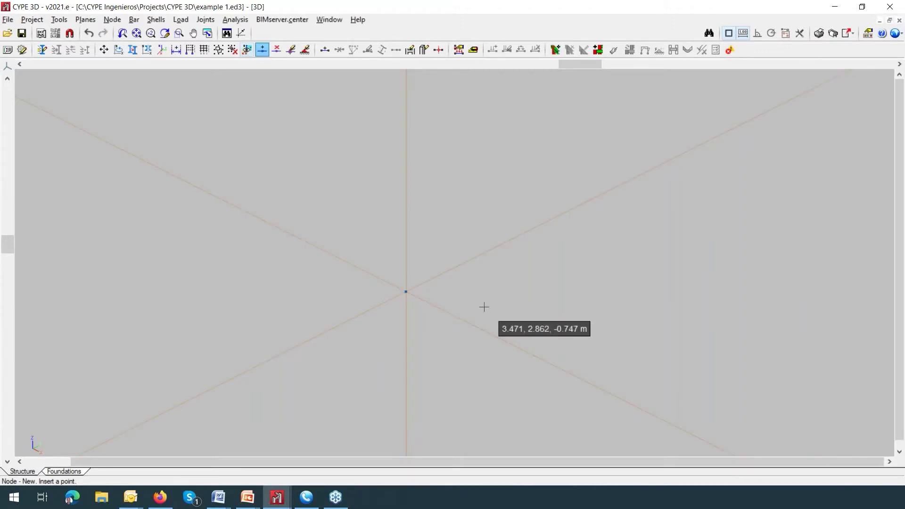
# Insert a second node on the vertical axis, 2 m above the origin node
pyautogui.scroll(4, 401, 286)
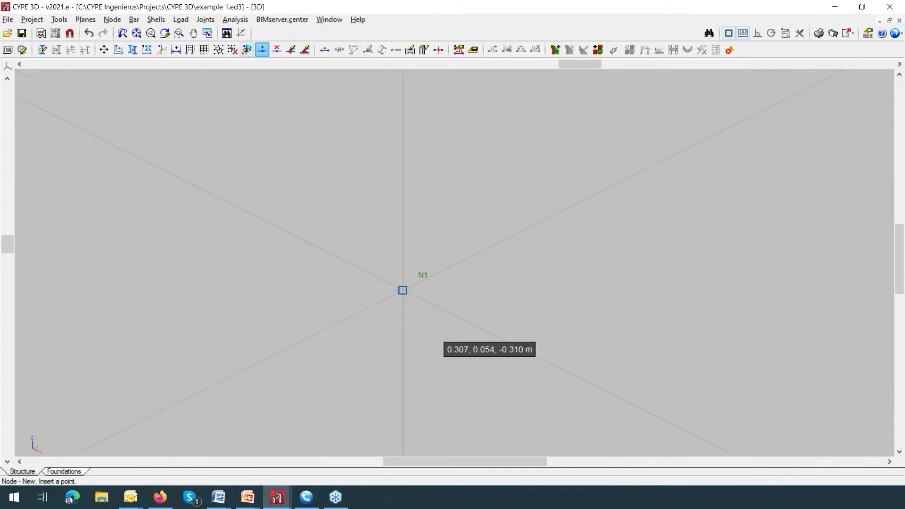
pyautogui.scroll(1, 428, 333)
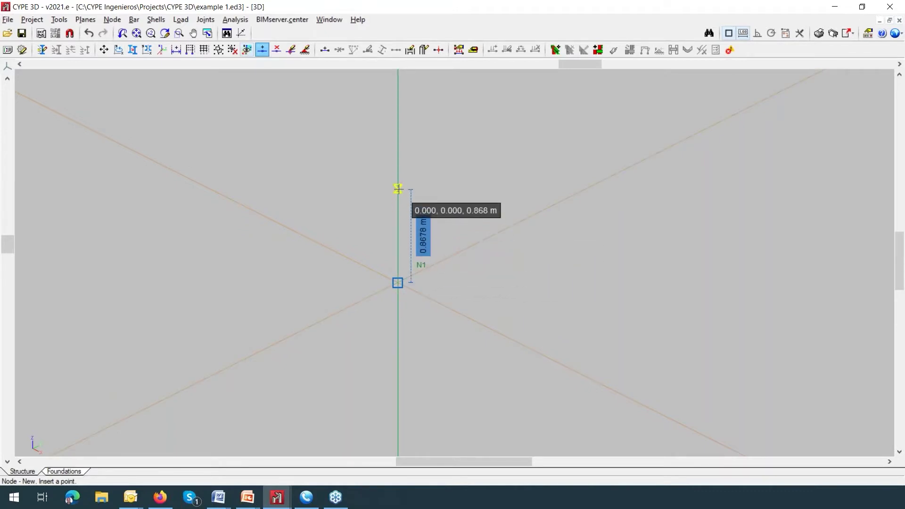
pyautogui.click(398, 189)
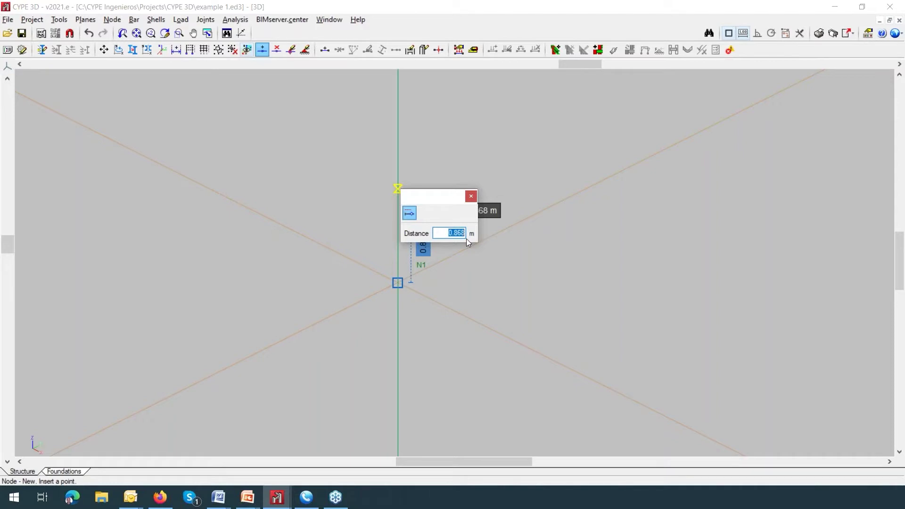
pyautogui.write('2')
pyautogui.press('Return')
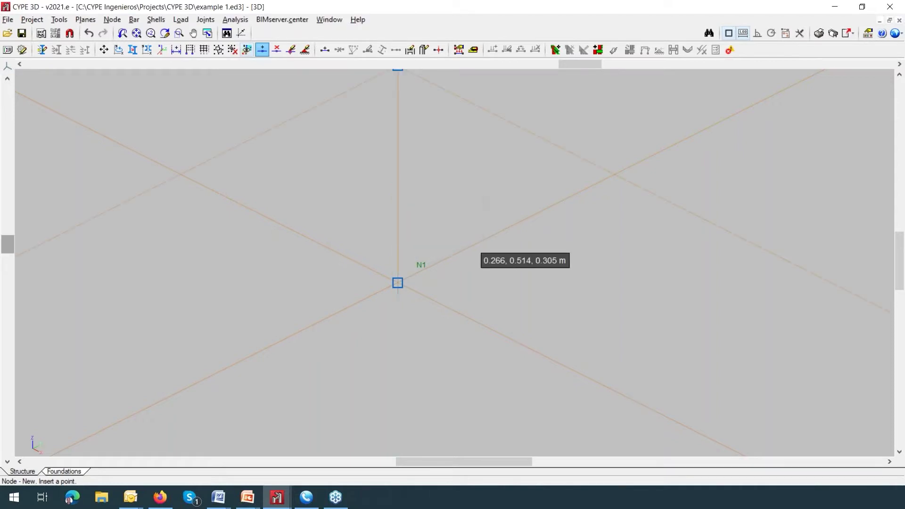
pyautogui.moveTo(489, 236); pyautogui.dragTo(485, 340, button='middle')
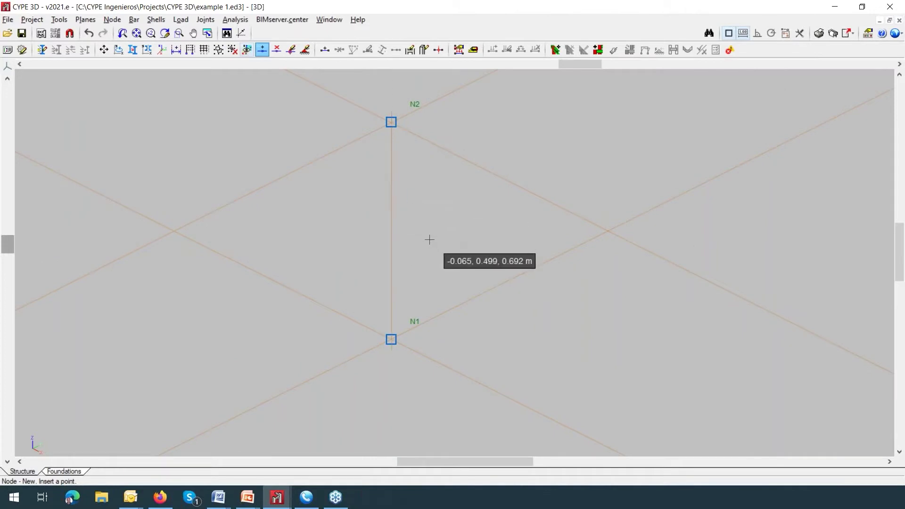
pyautogui.moveTo(422, 249); pyautogui.dragTo(415, 266, button='middle')
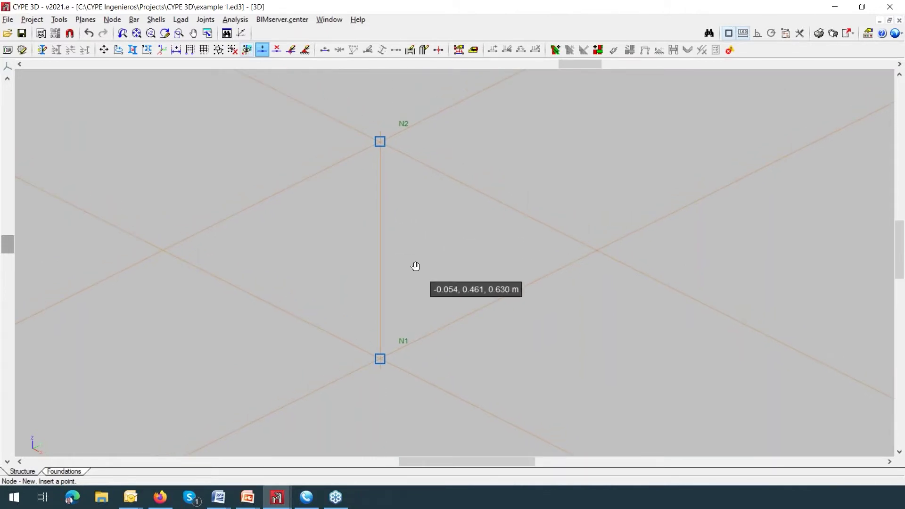
# Assign a fully fixed external fixity to the lower node N1, with all displacements and rotations fixed
pyautogui.click(115, 20)
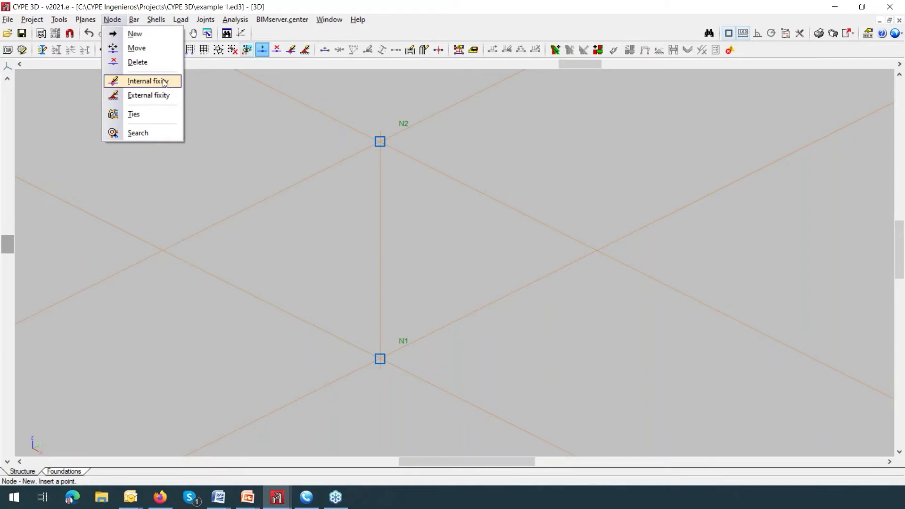
pyautogui.click(161, 97)
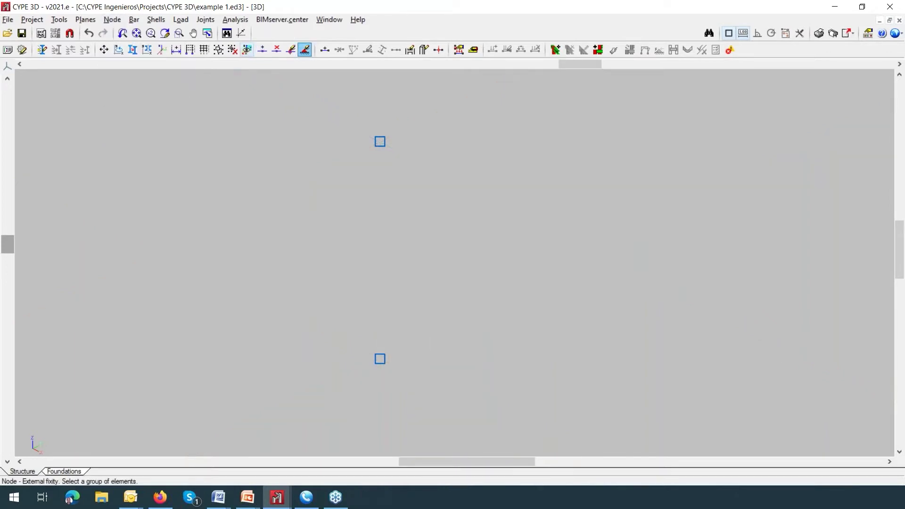
pyautogui.click(380, 359)
pyautogui.rightClick(390, 358)
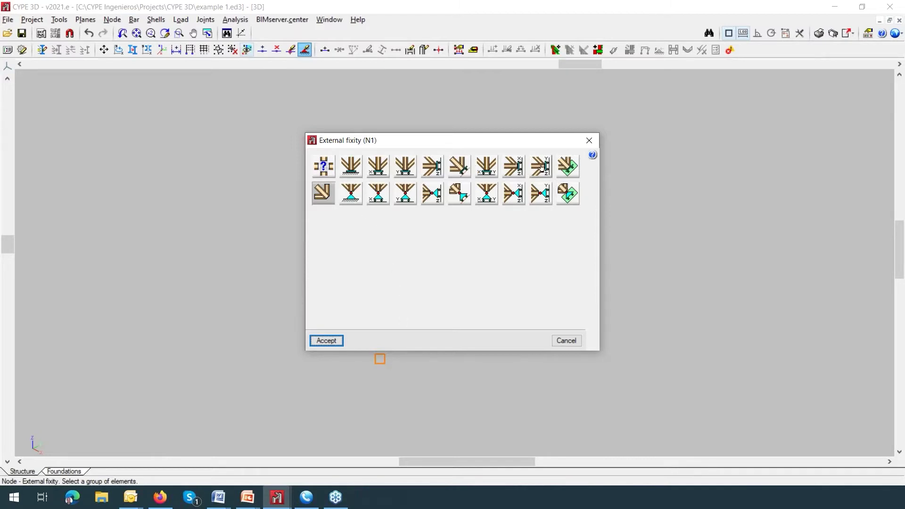
pyautogui.click(355, 170)
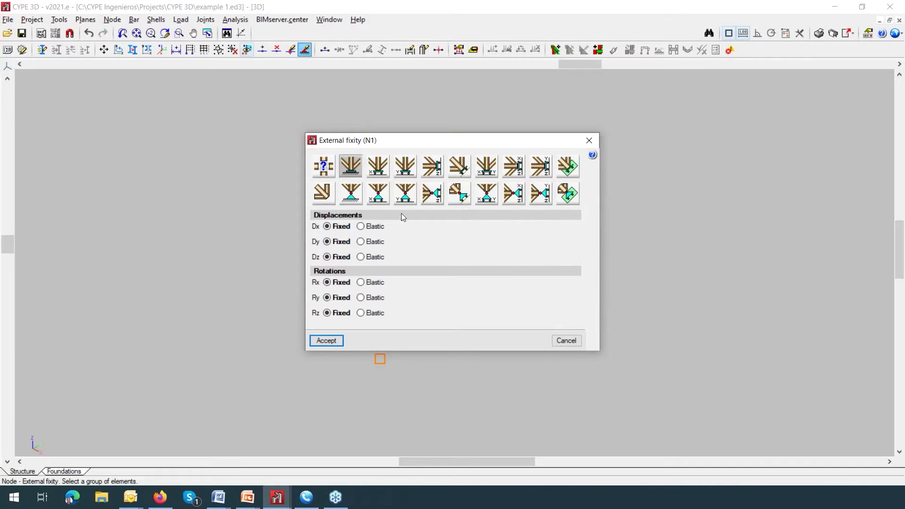
pyautogui.click(326, 340)
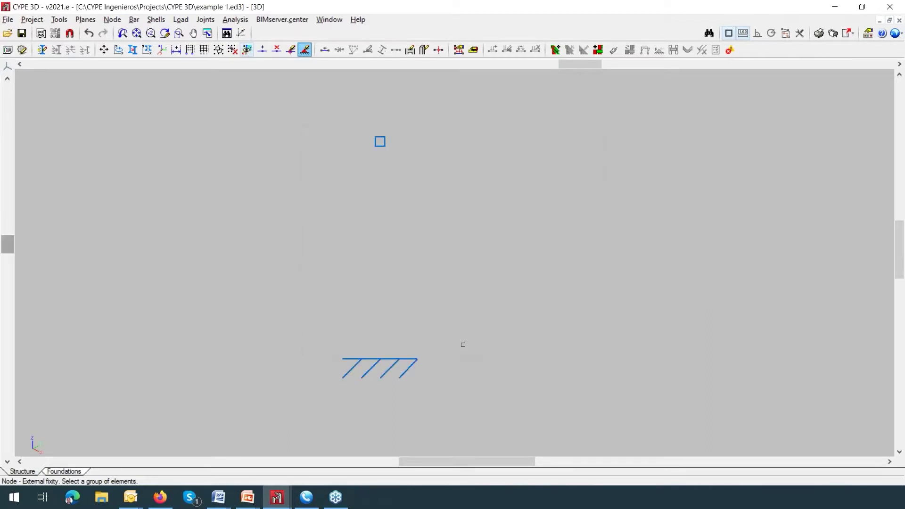
# Check the external fixity options of the upper node N2 and leave them unchanged
pyautogui.moveTo(383, 364)
pyautogui.moveTo(382, 145)
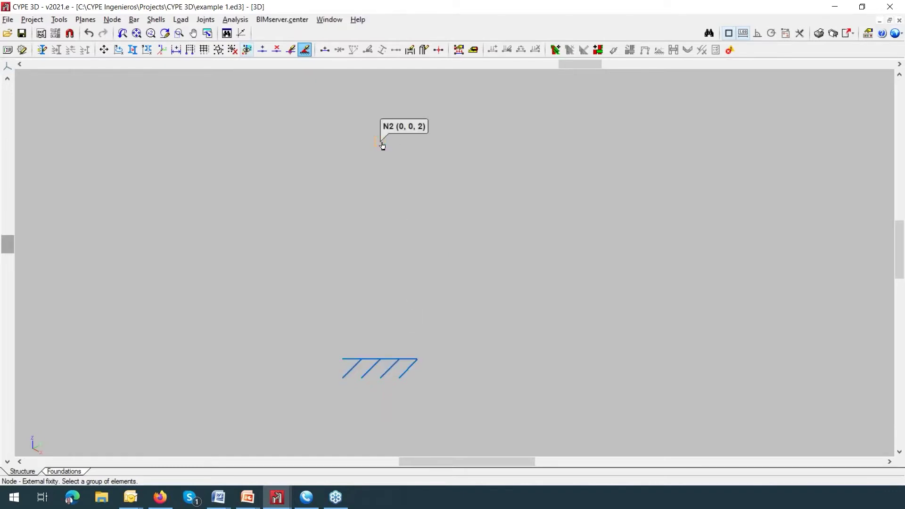
pyautogui.click(382, 146)
pyautogui.rightClick(382, 146)
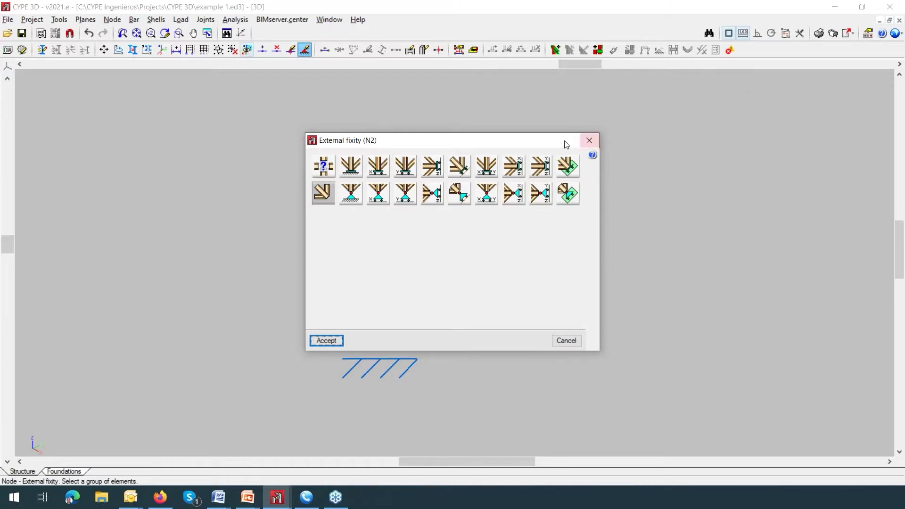
pyautogui.click(590, 142)
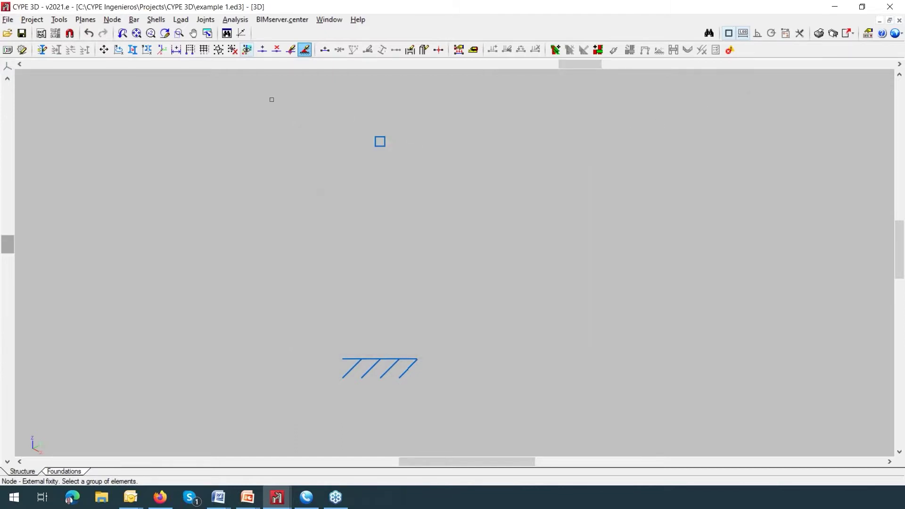
# Review the internal fixity options for the upper node N2 without applying any of them
pyautogui.click(111, 21)
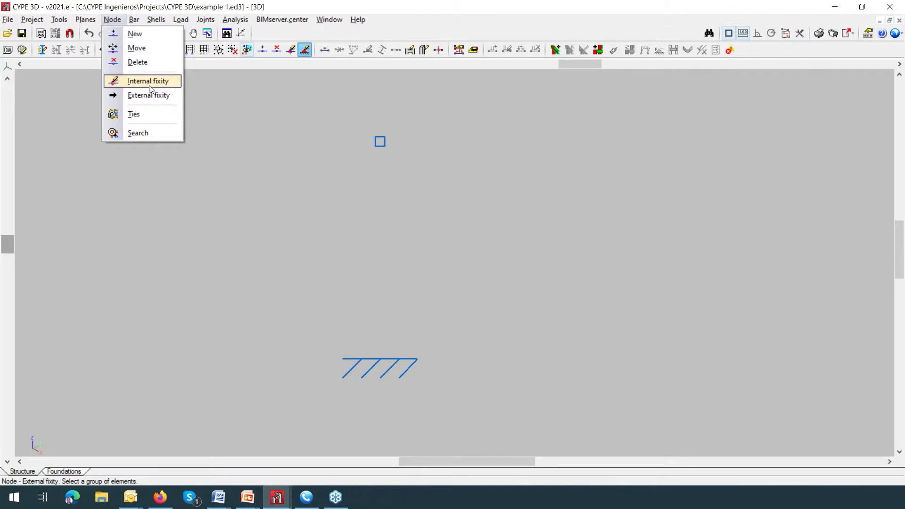
pyautogui.click(174, 81)
pyautogui.click(379, 142)
pyautogui.rightClick(411, 148)
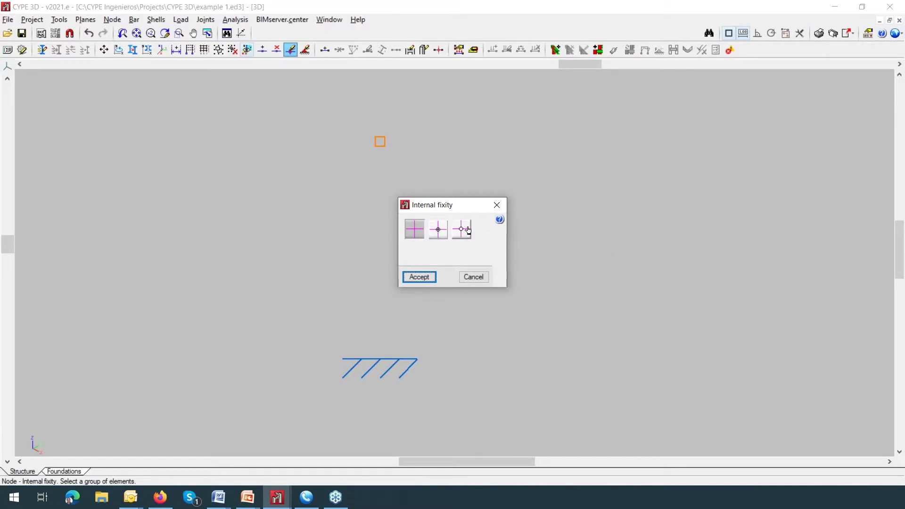
pyautogui.click(480, 278)
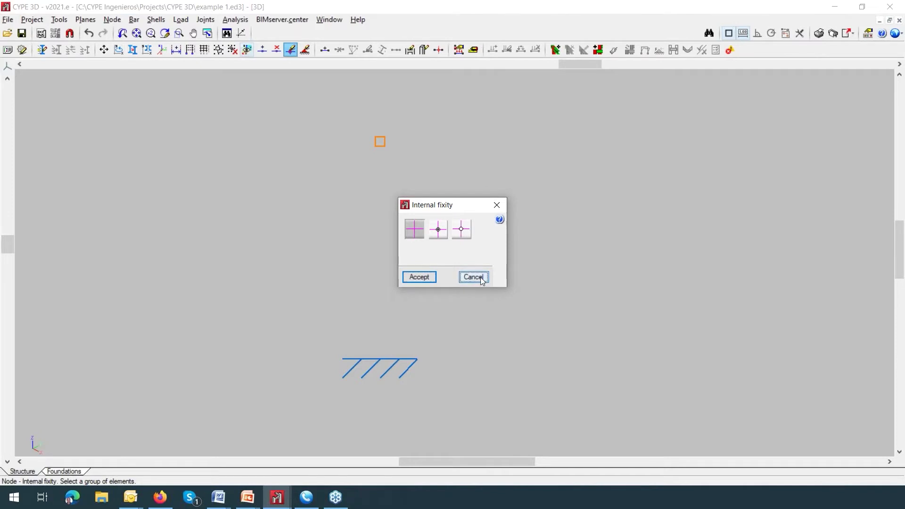
pyautogui.moveTo(387, 147)
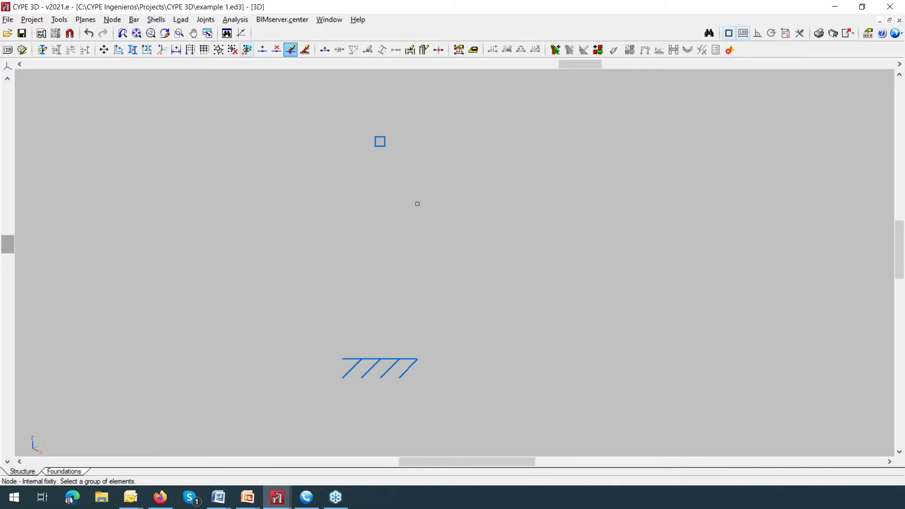
# Start a new bar and open the description of its section
pyautogui.click(134, 20)
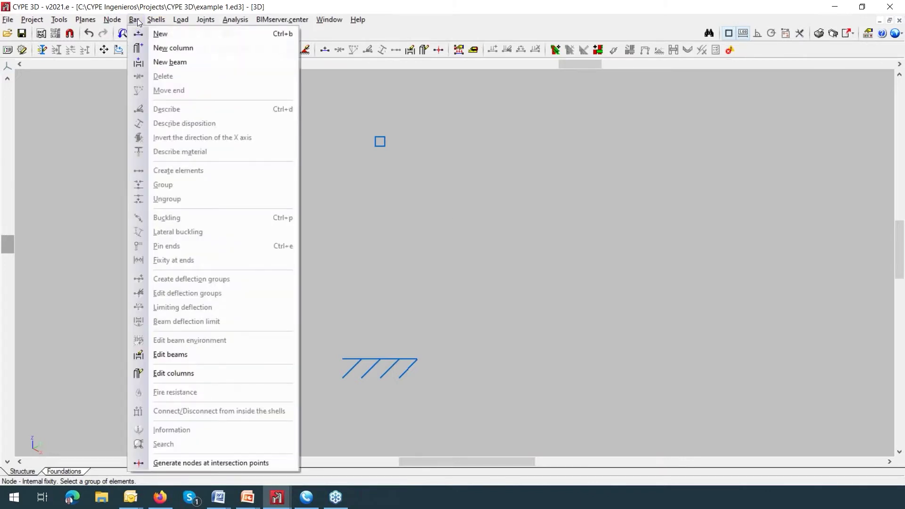
pyautogui.click(160, 34)
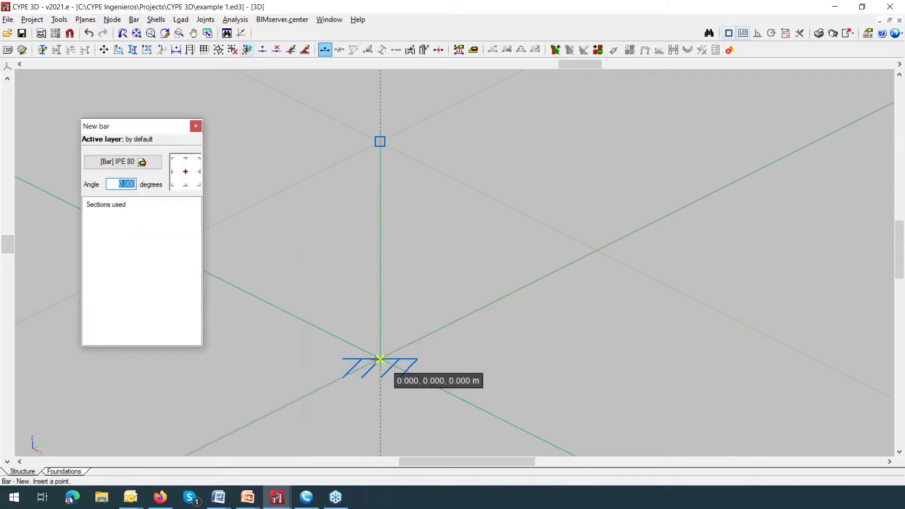
pyautogui.click(132, 163)
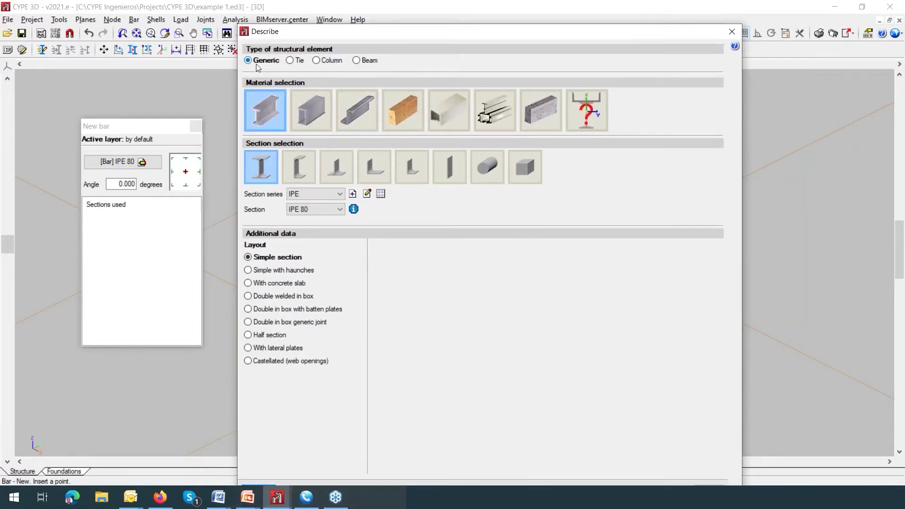
# Review the Tie, Column and Beam element types, including the notes on bracing analysis, and return to the Generic type
pyautogui.click(290, 61)
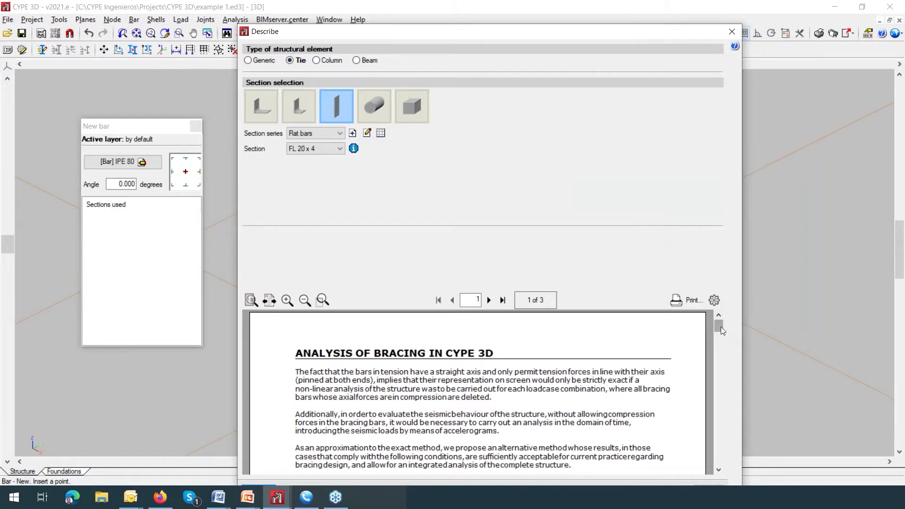
pyautogui.moveTo(720, 327); pyautogui.dragTo(741, 380)
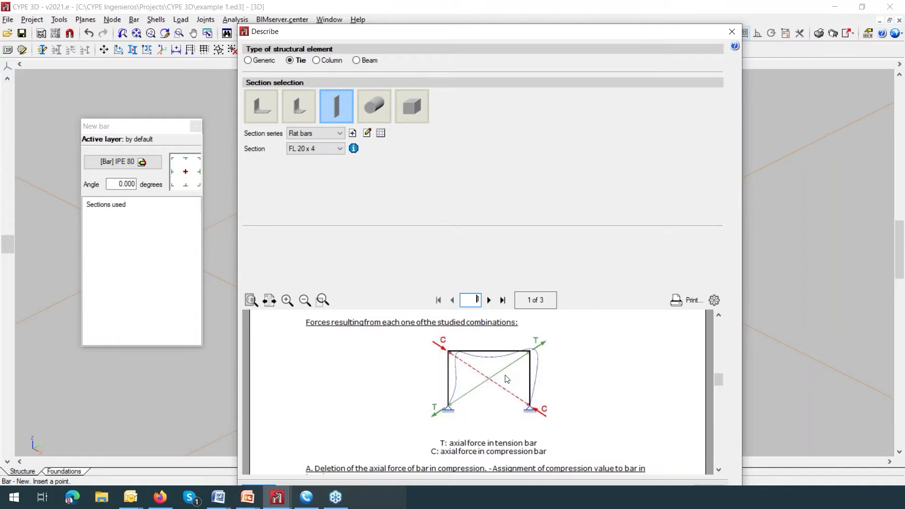
pyautogui.click(316, 60)
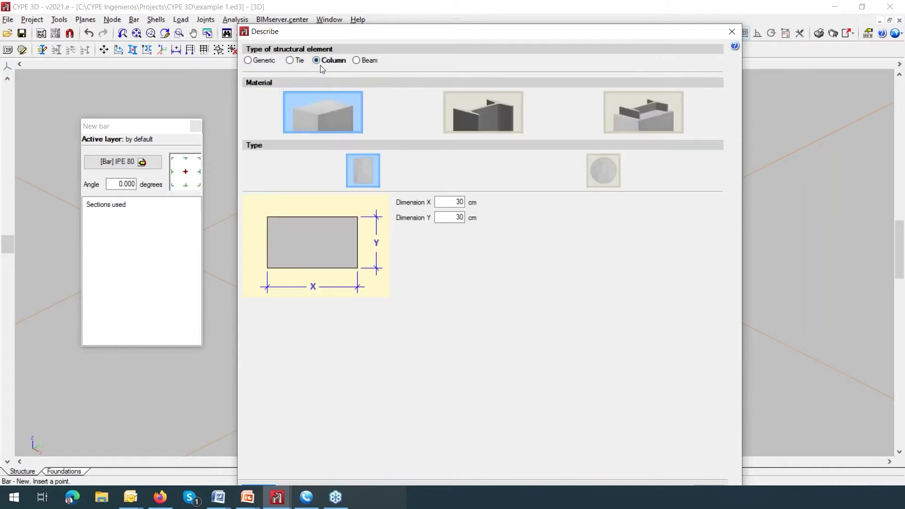
pyautogui.click(356, 60)
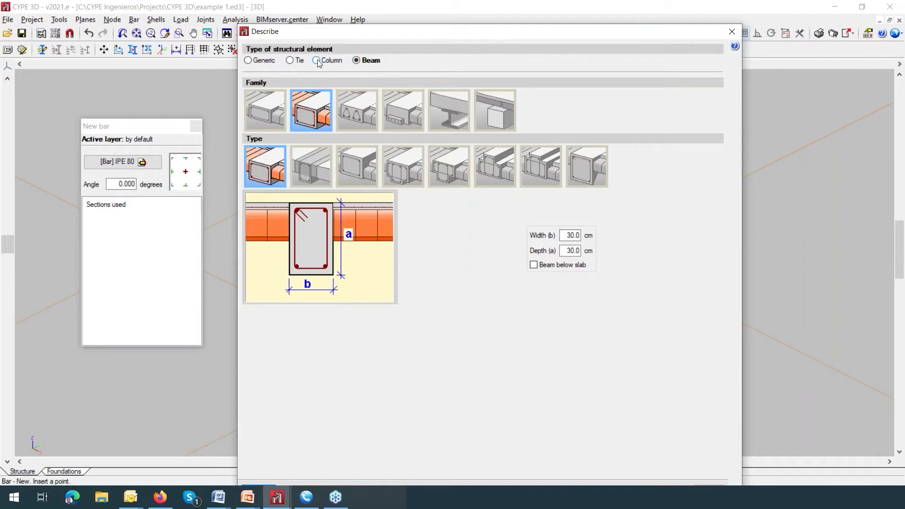
pyautogui.click(250, 62)
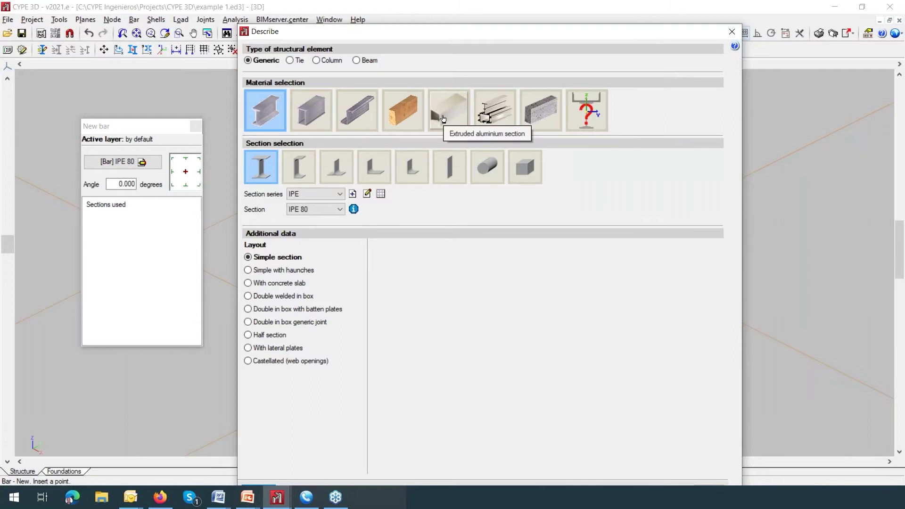
# Compare the generic concrete bars option with the Column and Beam element types, ending on the Generic type
pyautogui.click(537, 115)
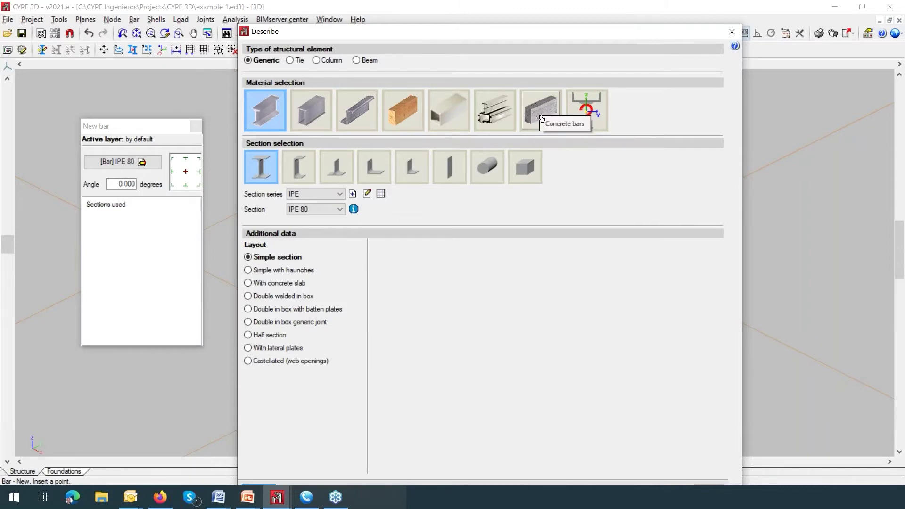
pyautogui.click(541, 118)
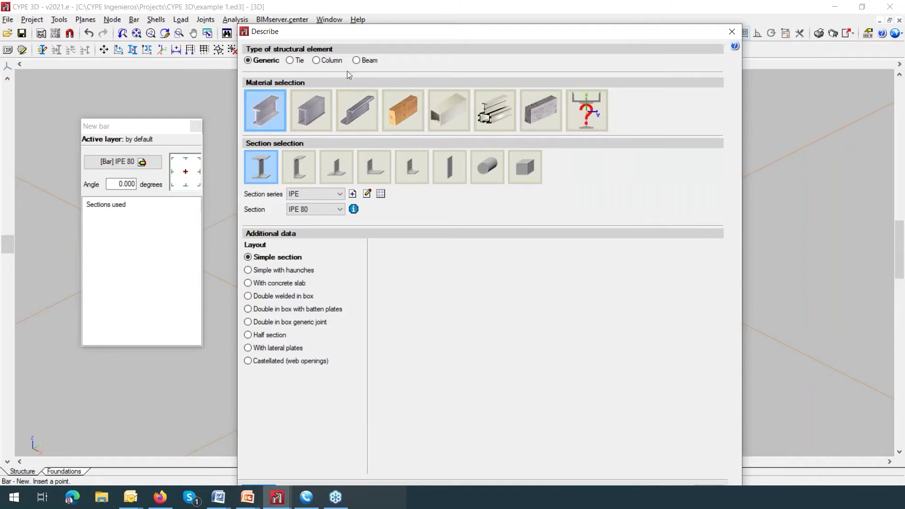
pyautogui.click(320, 61)
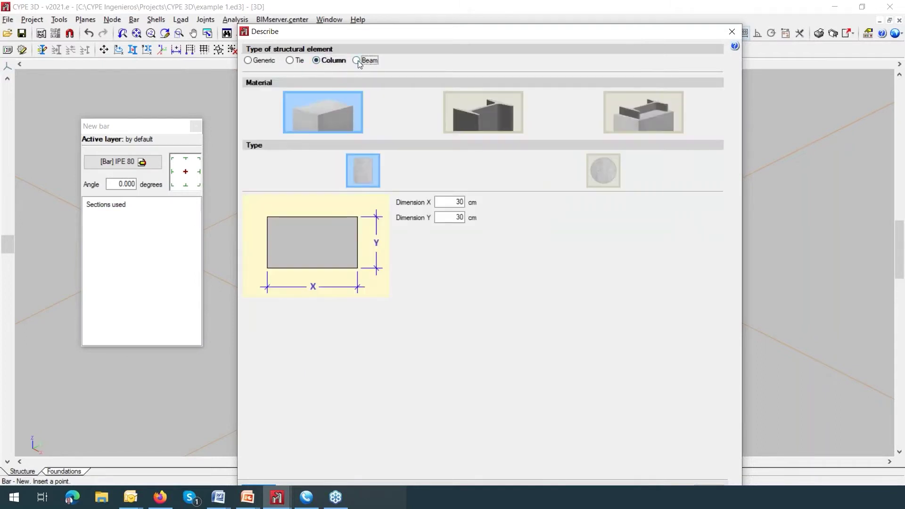
pyautogui.click(357, 60)
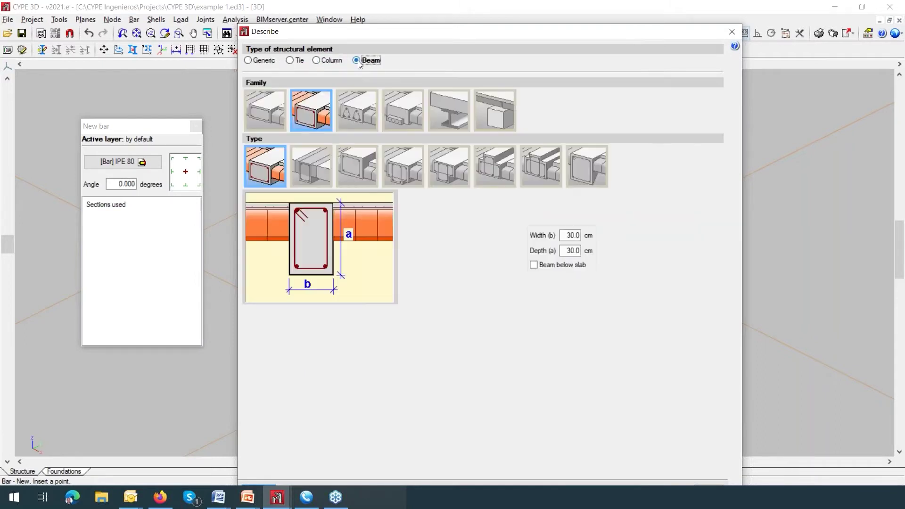
pyautogui.click(254, 65)
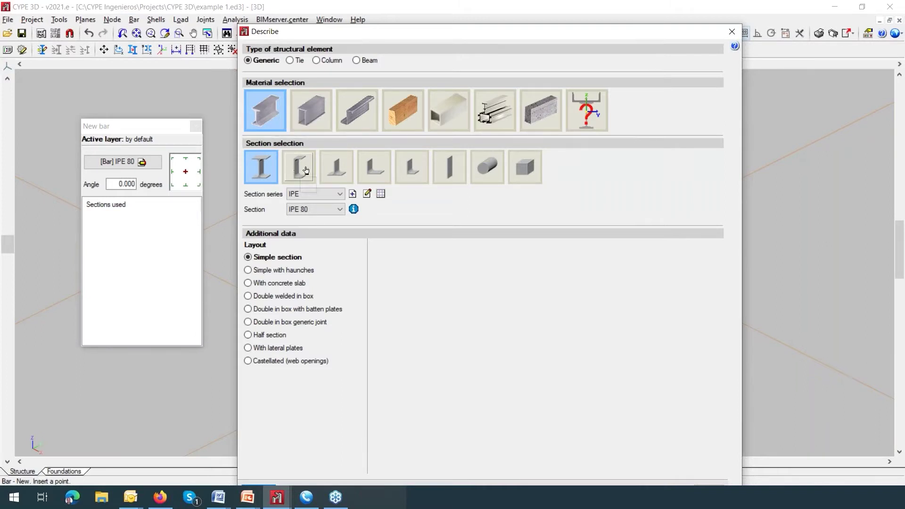
# Browse the Aisc.Lrfd and ArcelorMittal predefined section series available for import, and close the library without importing any
pyautogui.click(380, 197)
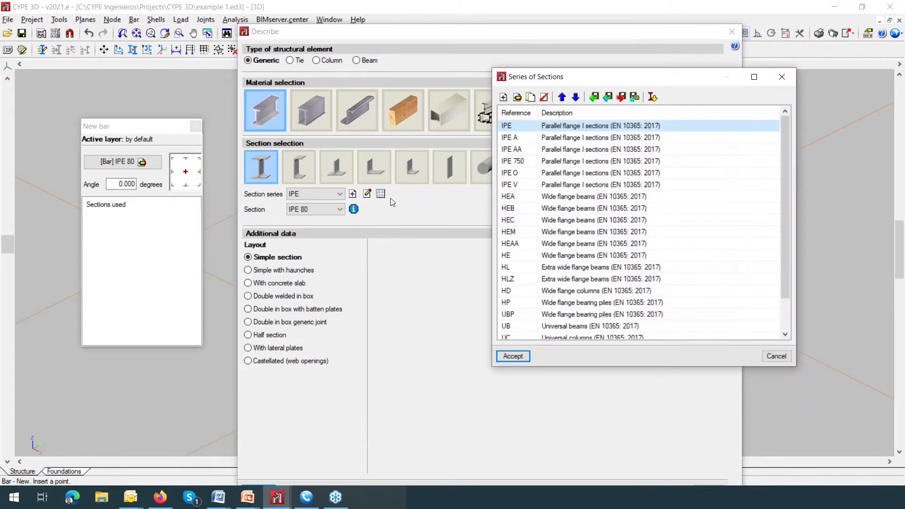
pyautogui.click(652, 98)
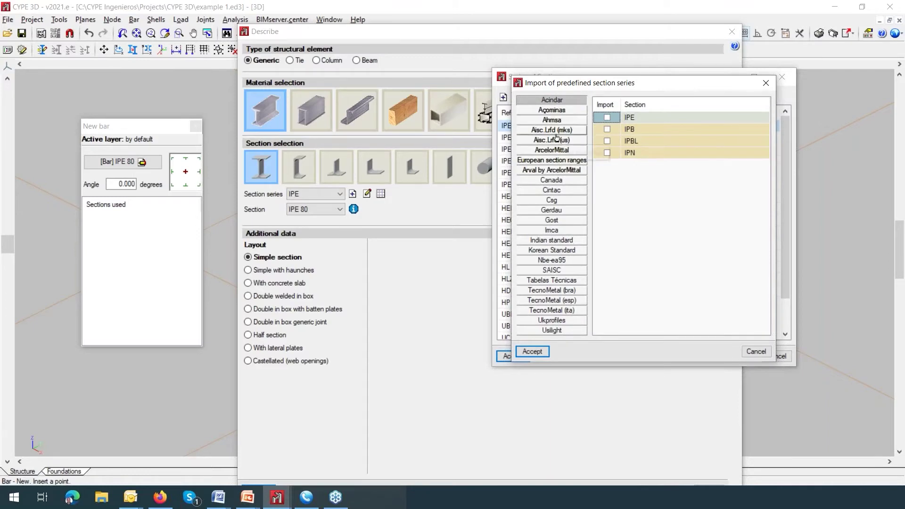
pyautogui.click(567, 130)
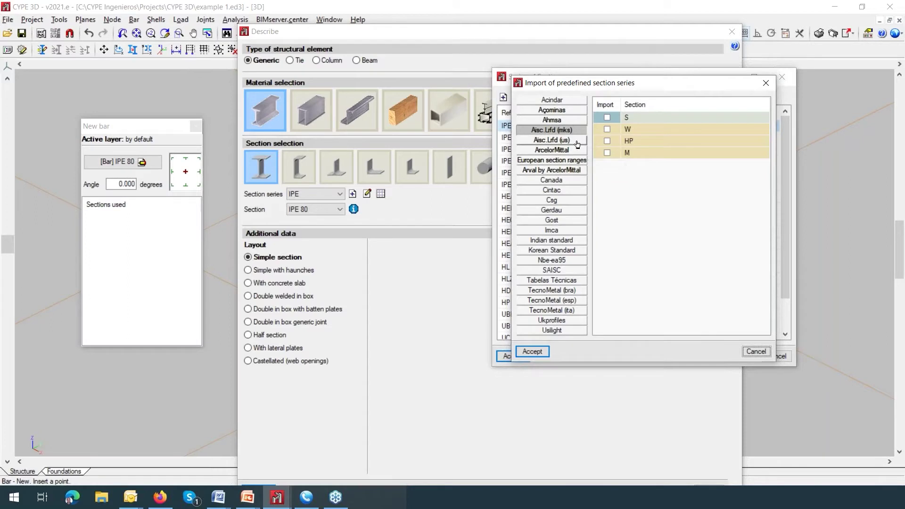
pyautogui.click(575, 141)
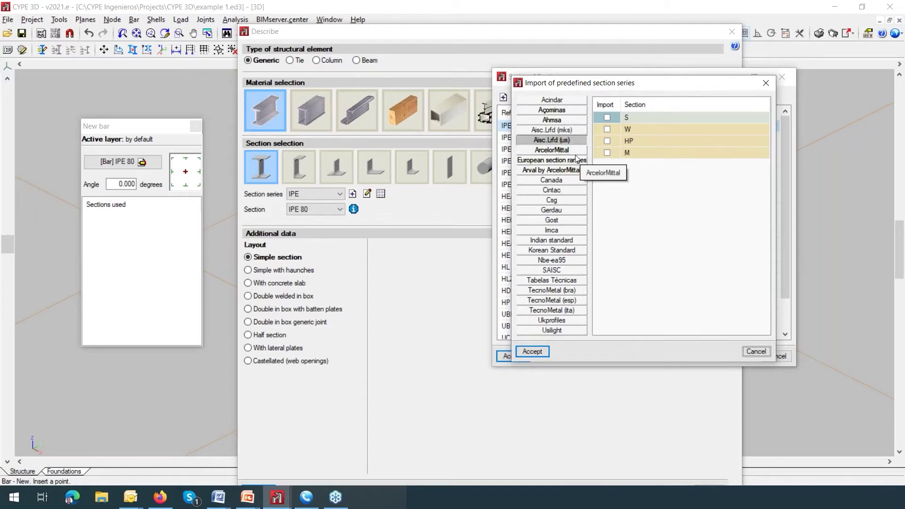
pyautogui.click(575, 154)
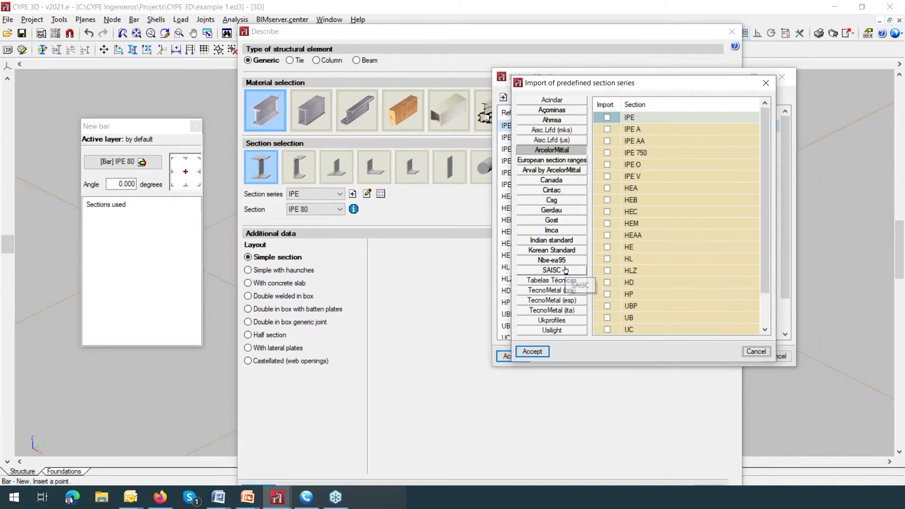
pyautogui.click(568, 132)
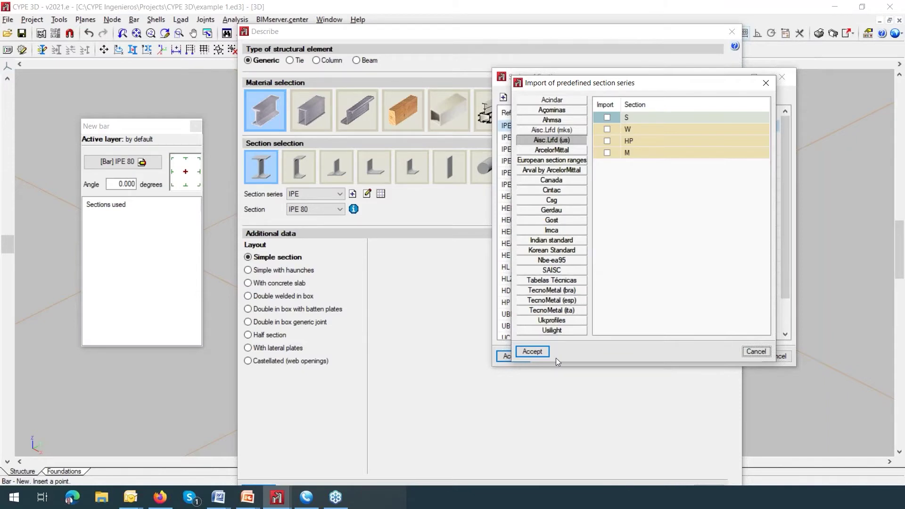
pyautogui.click(756, 351)
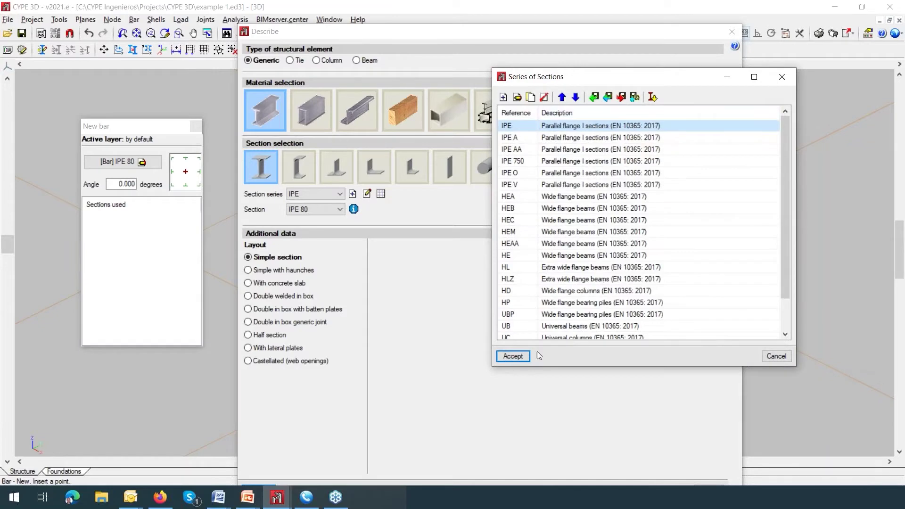
pyautogui.click(513, 356)
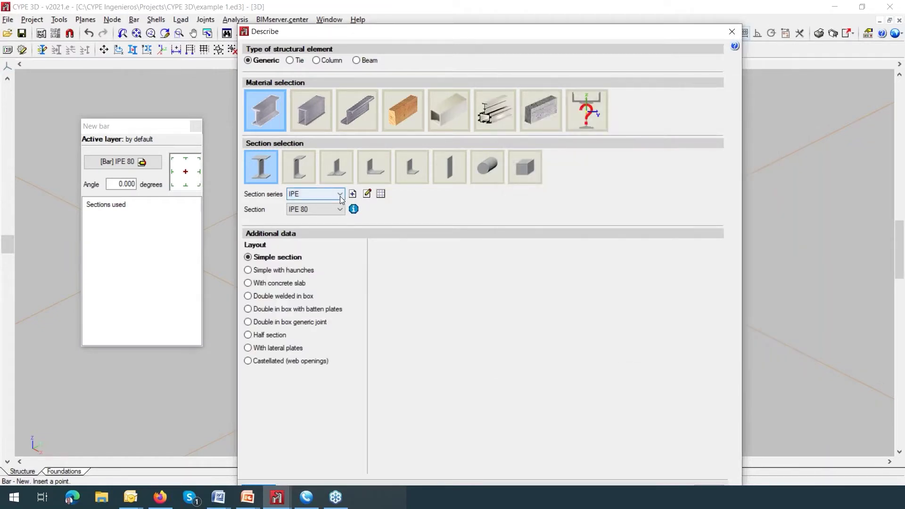
# Review the available I-section series and the other rolled steel shapes, including angles, flat bars, round bars and square bars
pyautogui.click(340, 195)
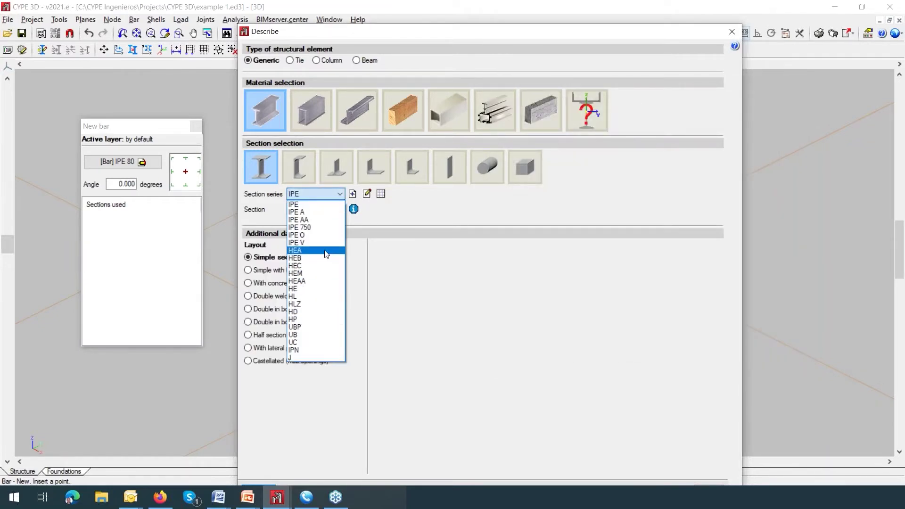
pyautogui.click(421, 206)
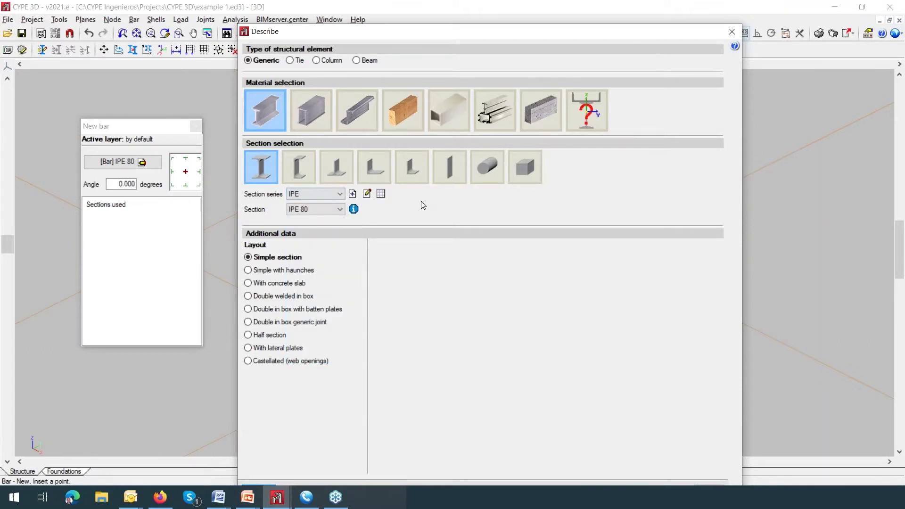
pyautogui.click(384, 175)
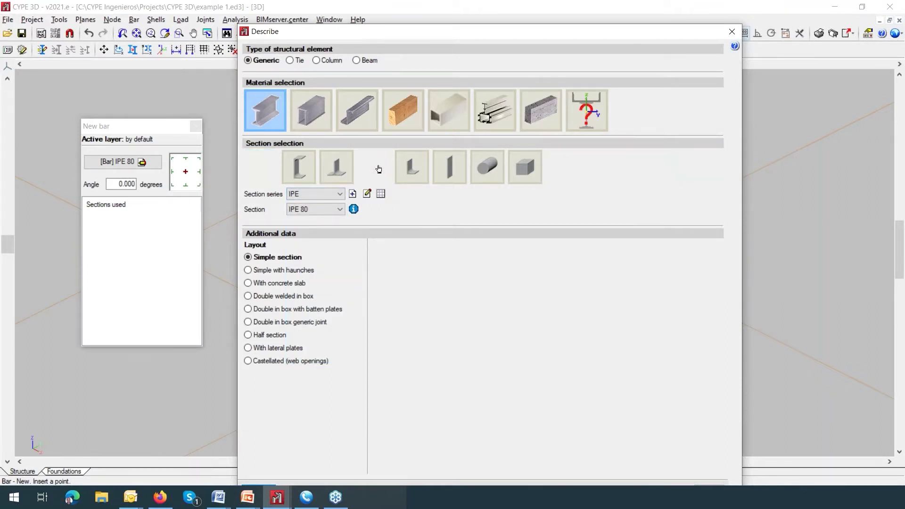
pyautogui.click(413, 171)
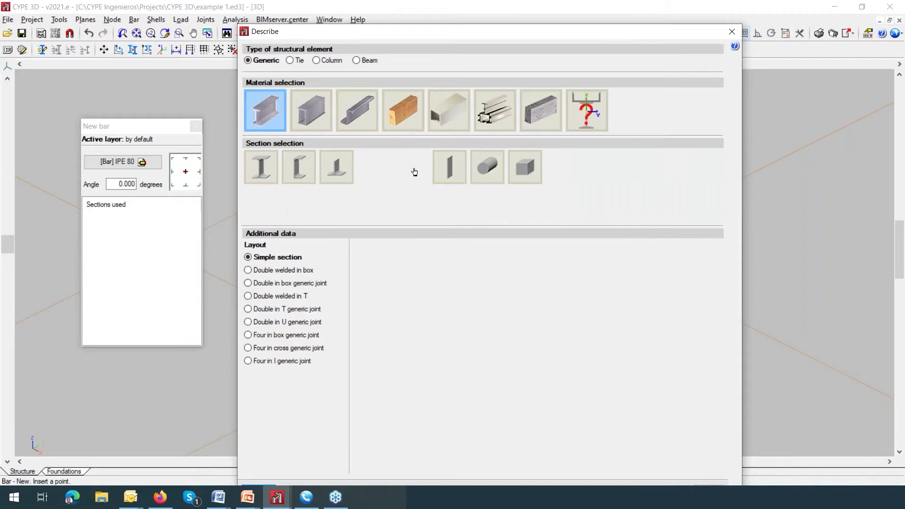
pyautogui.click(447, 175)
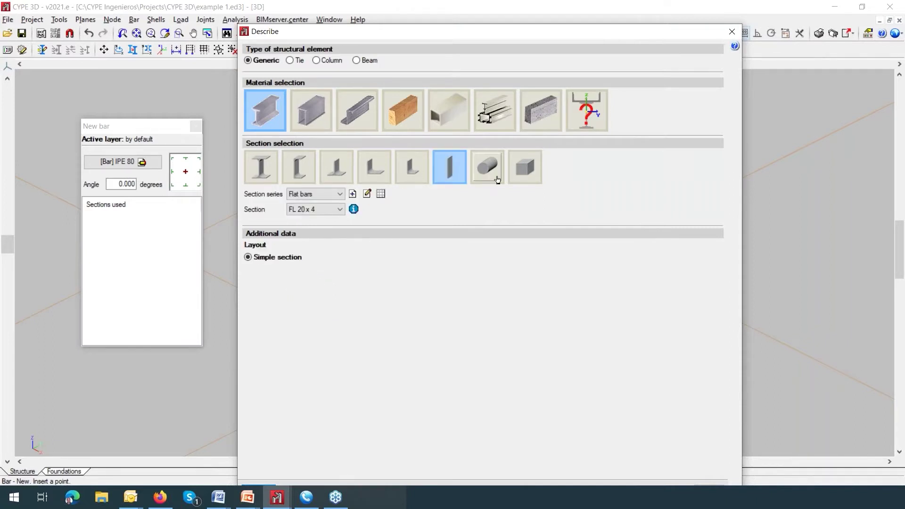
pyautogui.click(493, 173)
pyautogui.click(522, 174)
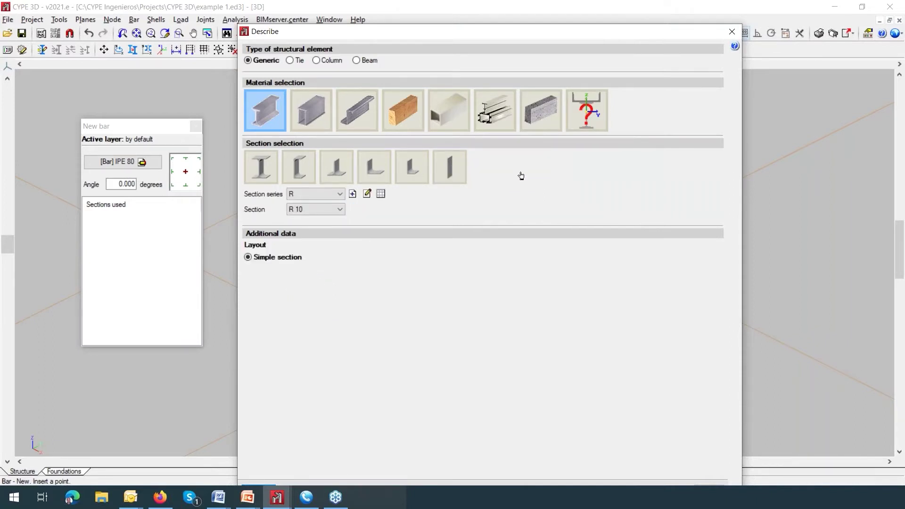
# Examine the built-up steel material's channel shape and its library of section series without creating a series
pyautogui.click(309, 113)
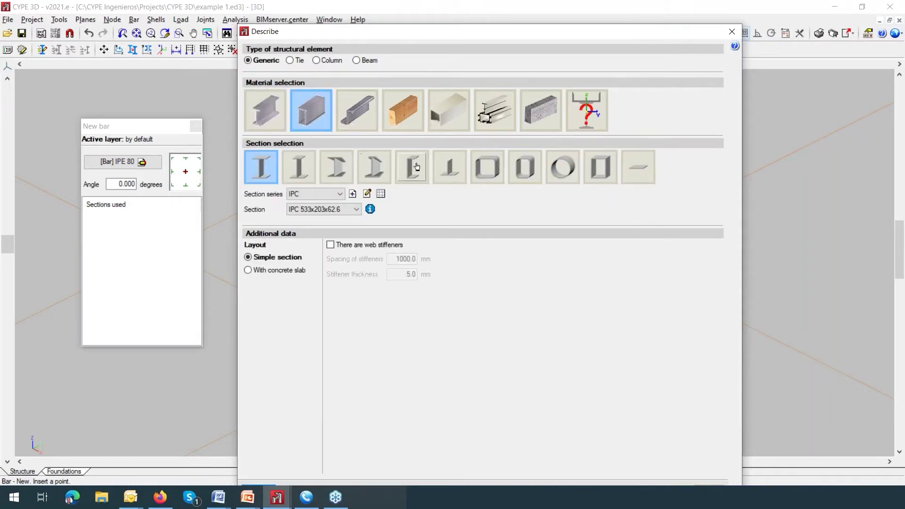
pyautogui.click(400, 165)
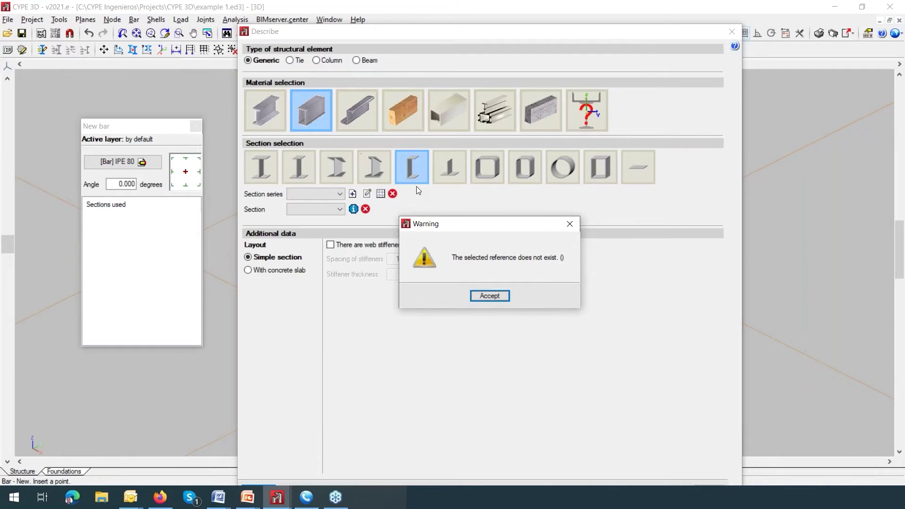
pyautogui.click(570, 225)
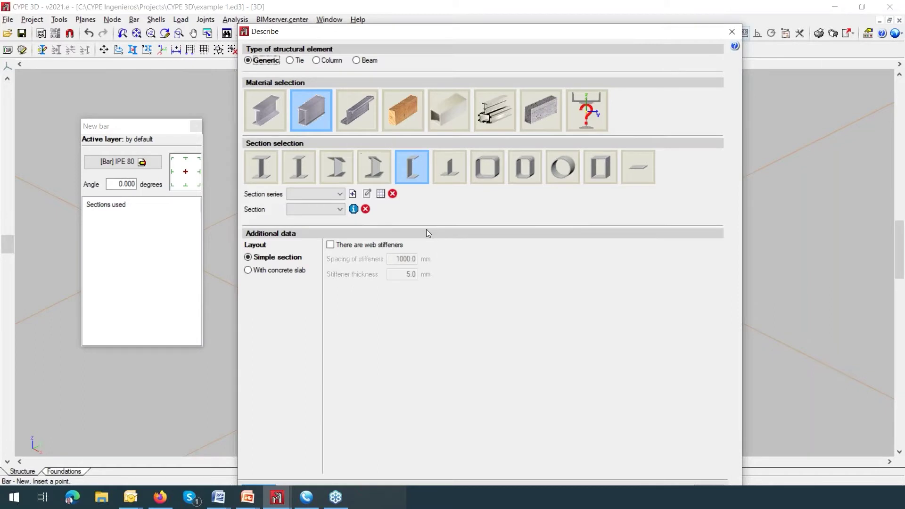
pyautogui.click(381, 197)
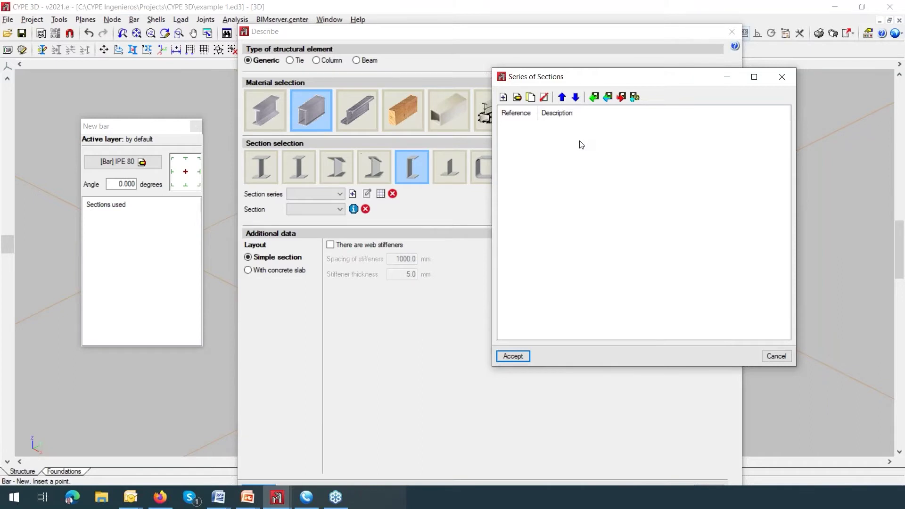
pyautogui.click(780, 80)
pyautogui.click(487, 297)
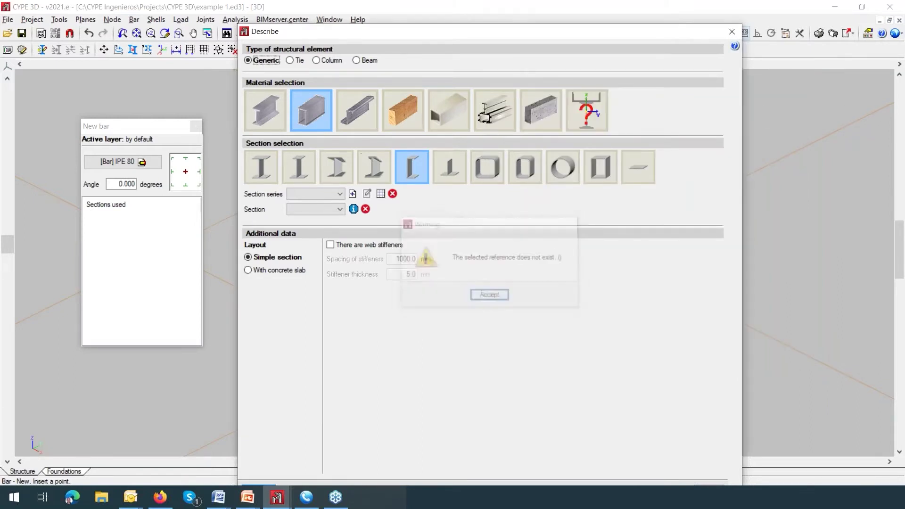
# Define the bar as a rolled steel IPE 80 simple section without a fire resistance check, and draw it from the fixed base to the upper node
pyautogui.click(264, 115)
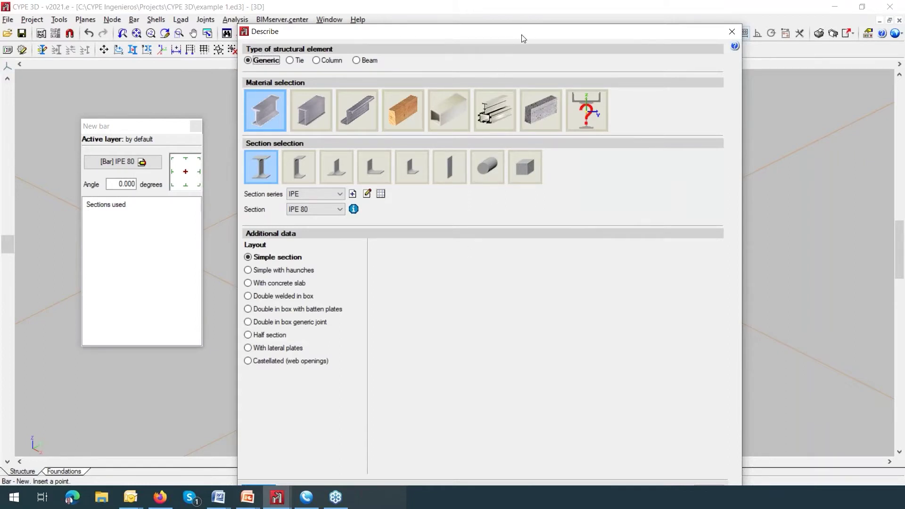
pyautogui.moveTo(520, 33); pyautogui.dragTo(535, 9)
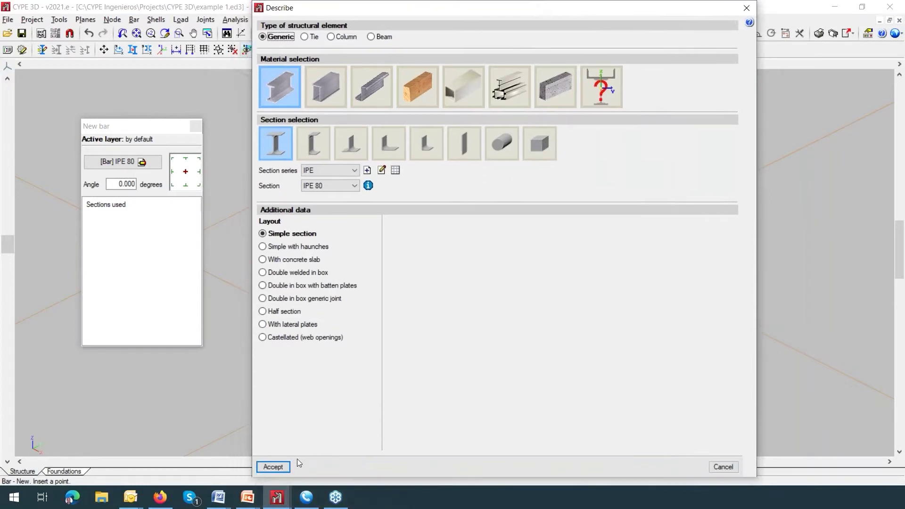
pyautogui.click(274, 468)
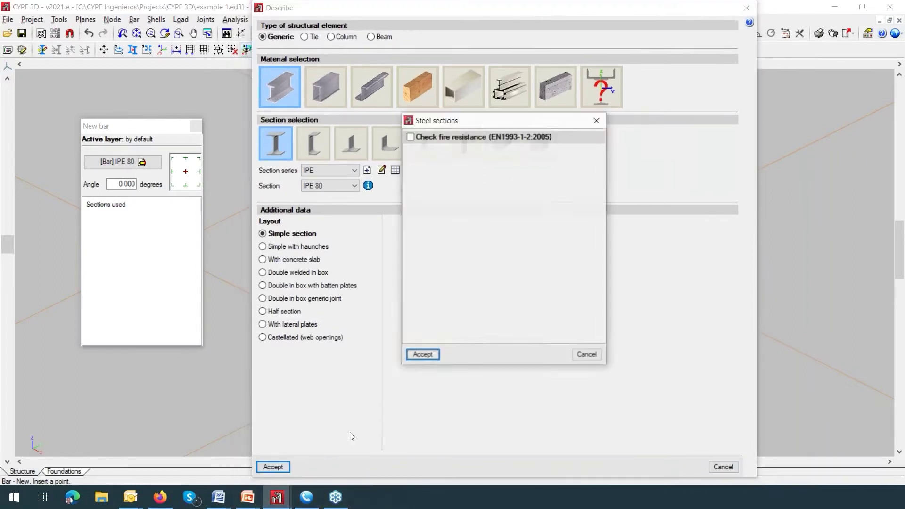
pyautogui.click(410, 137)
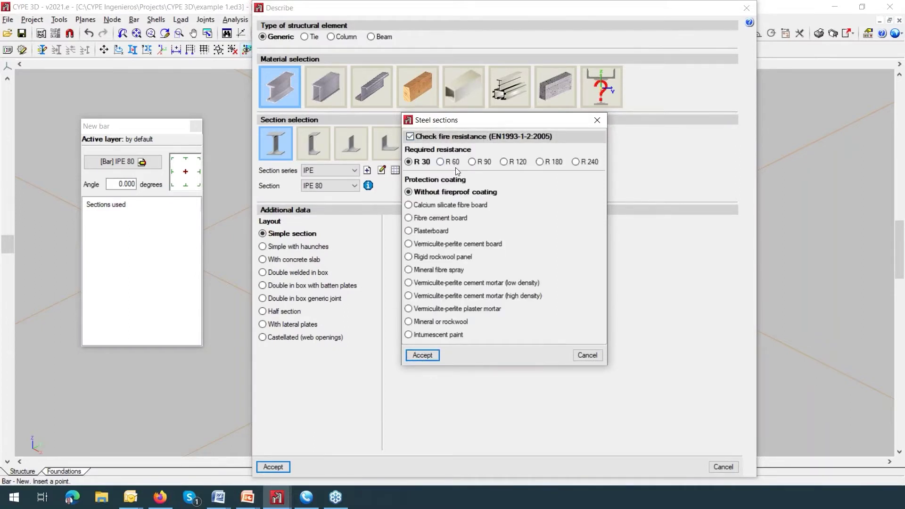
pyautogui.click(587, 355)
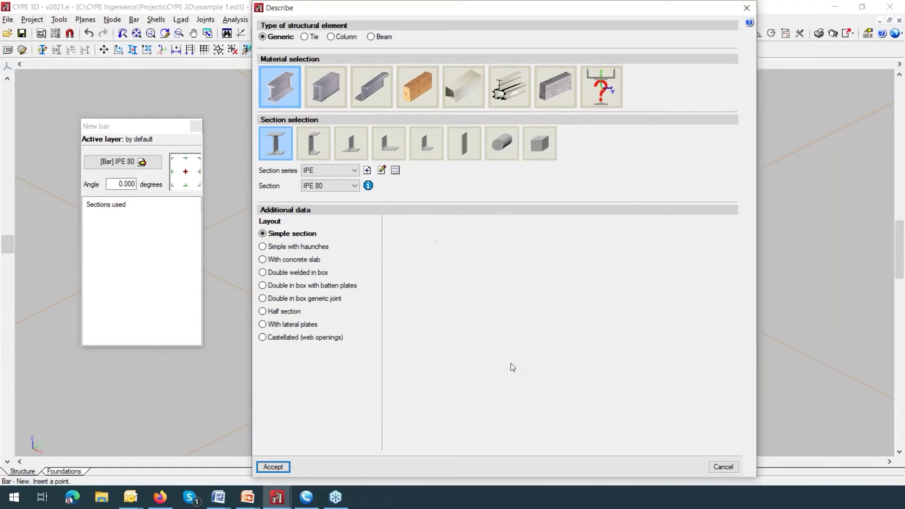
pyautogui.click(285, 471)
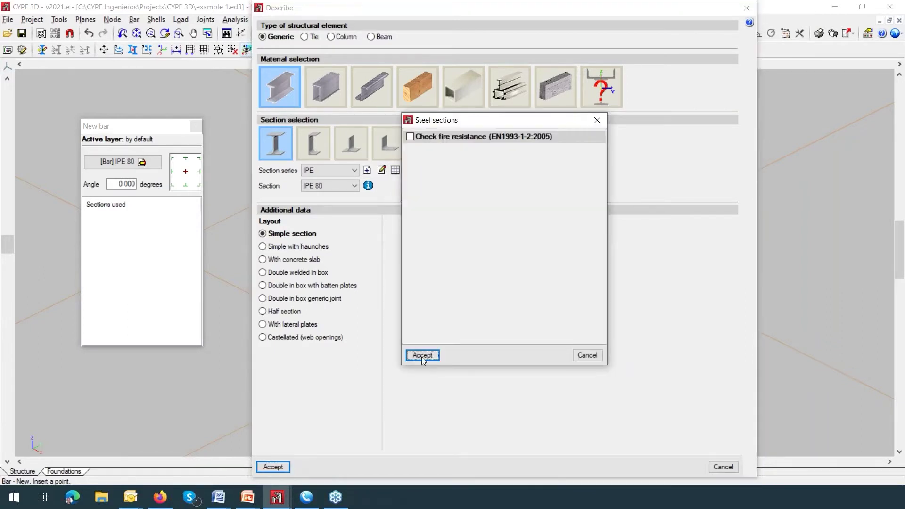
pyautogui.click(423, 355)
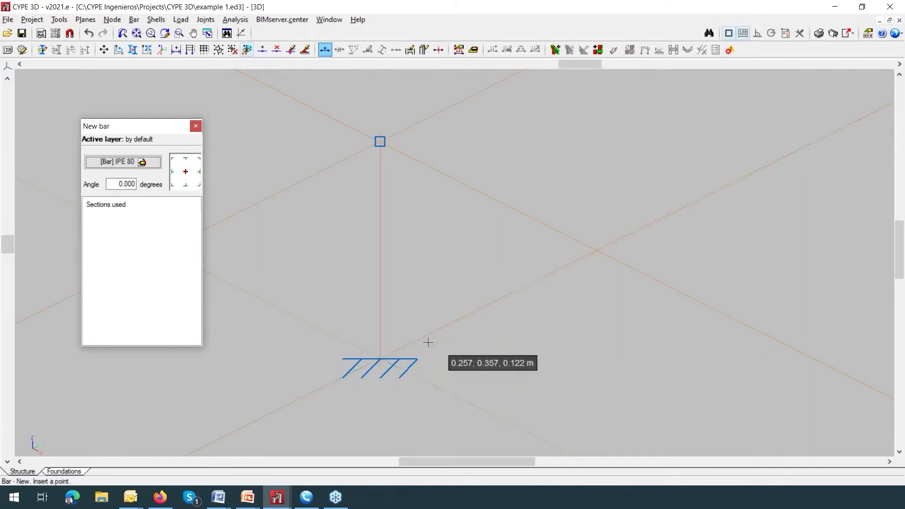
pyautogui.click(380, 358)
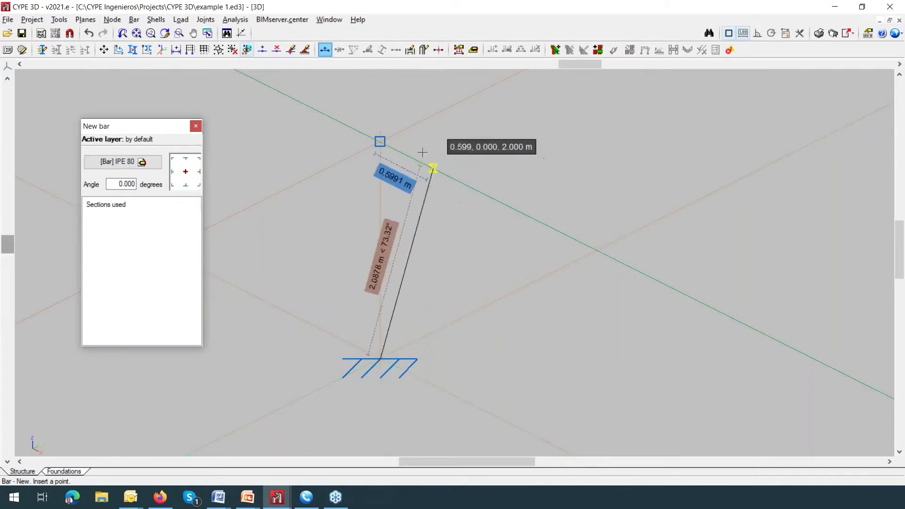
pyautogui.click(380, 142)
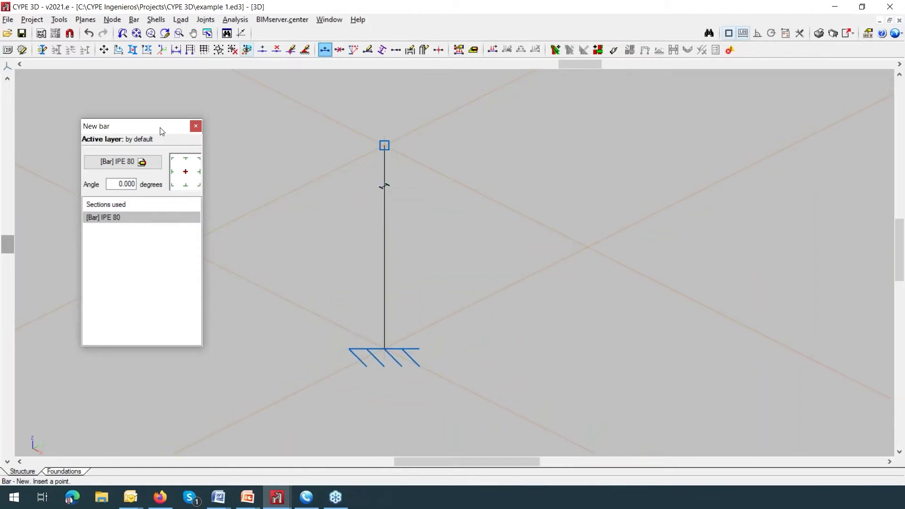
# Inspect the orientation of the bar's IPE 80 section near the upper node and start the bar Describe command to examine the local axes
pyautogui.moveTo(161, 127); pyautogui.dragTo(594, 229)
pyautogui.moveTo(484, 218); pyautogui.dragTo(258, 410, button='middle')
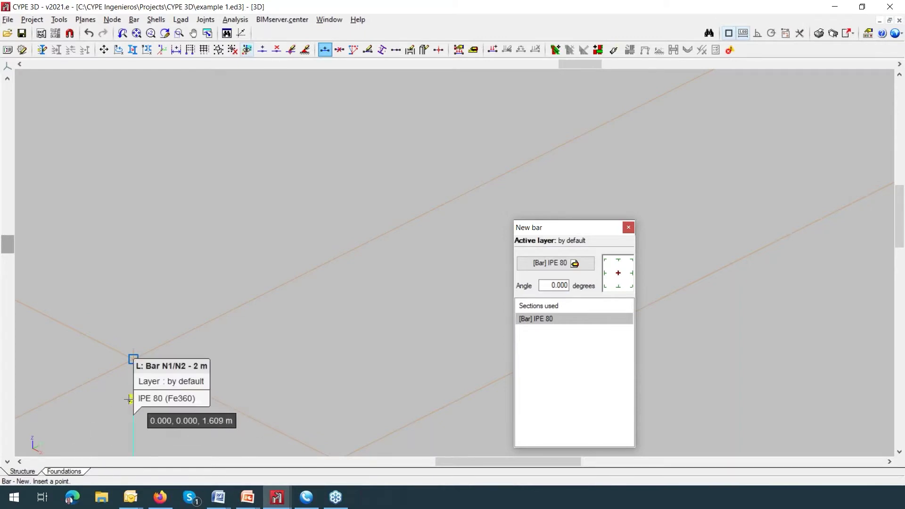
pyautogui.scroll(3, 143, 413)
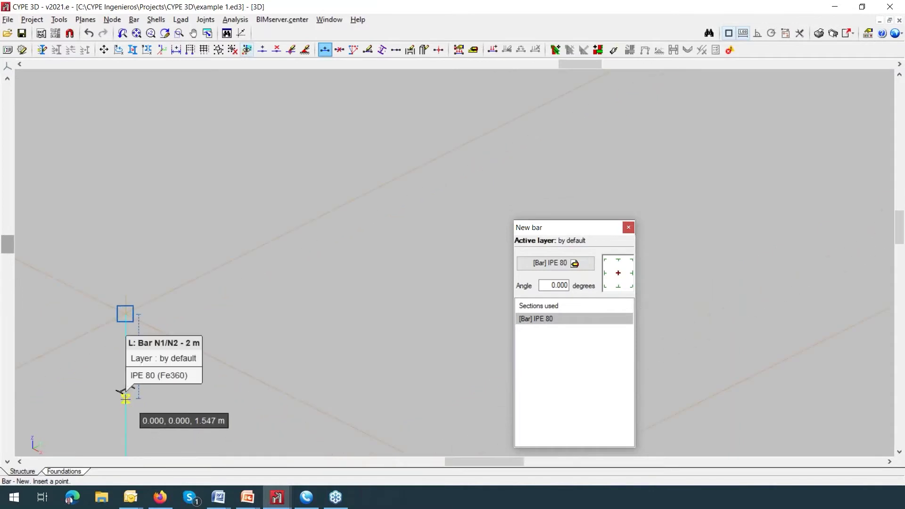
pyautogui.click(125, 398)
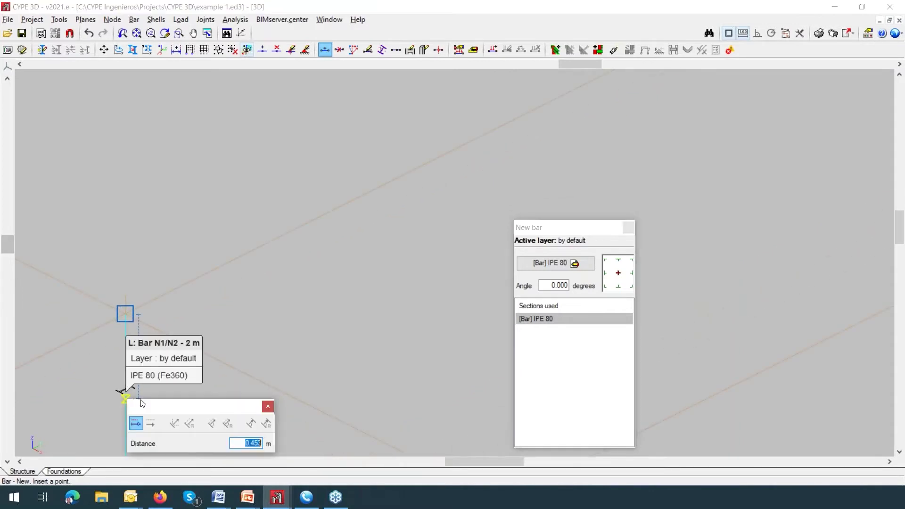
pyautogui.click(268, 406)
pyautogui.moveTo(200, 391); pyautogui.dragTo(291, 323, button='middle')
pyautogui.scroll(2, 275, 326)
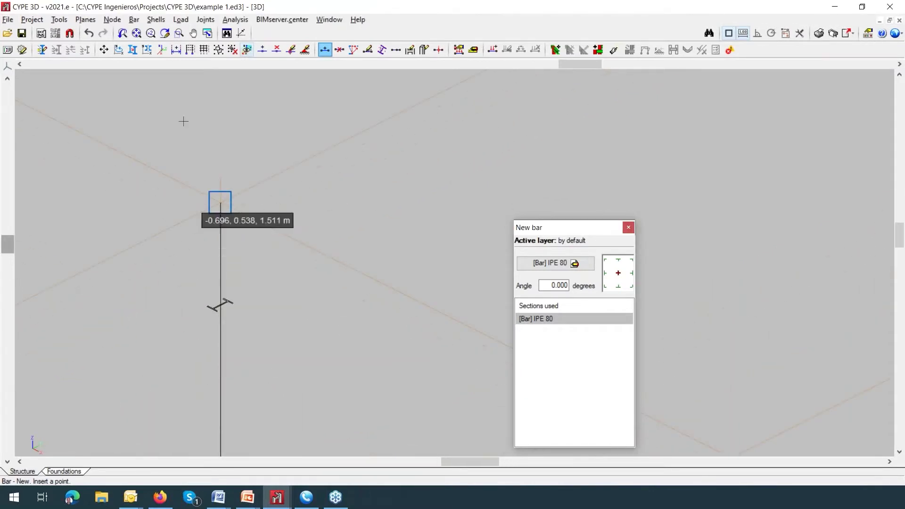
pyautogui.click(134, 21)
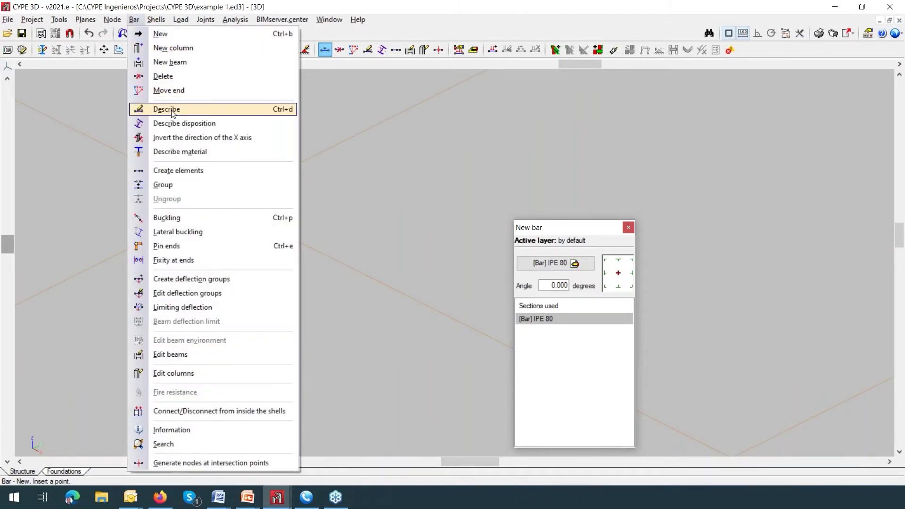
pyautogui.click(167, 110)
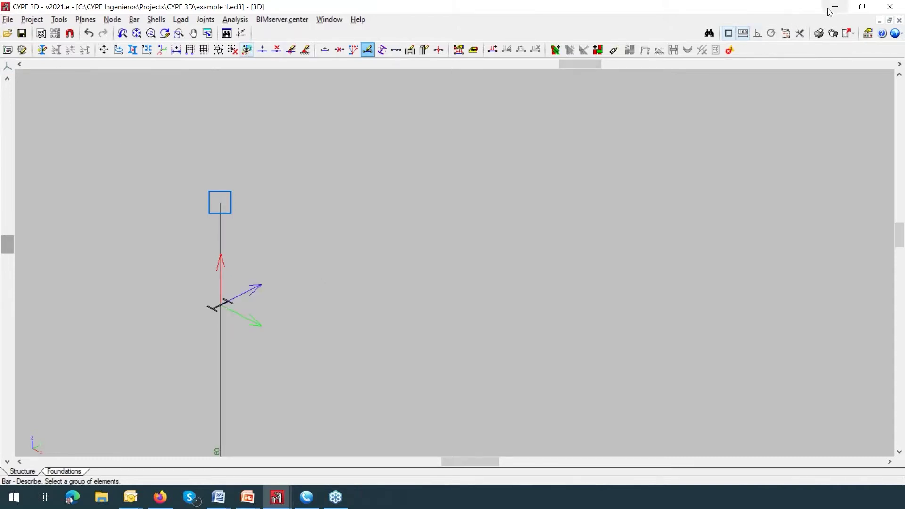
# Switch to the CYPE 3D window that holds the Ejemplo.ed3 job
pyautogui.click(284, 504)
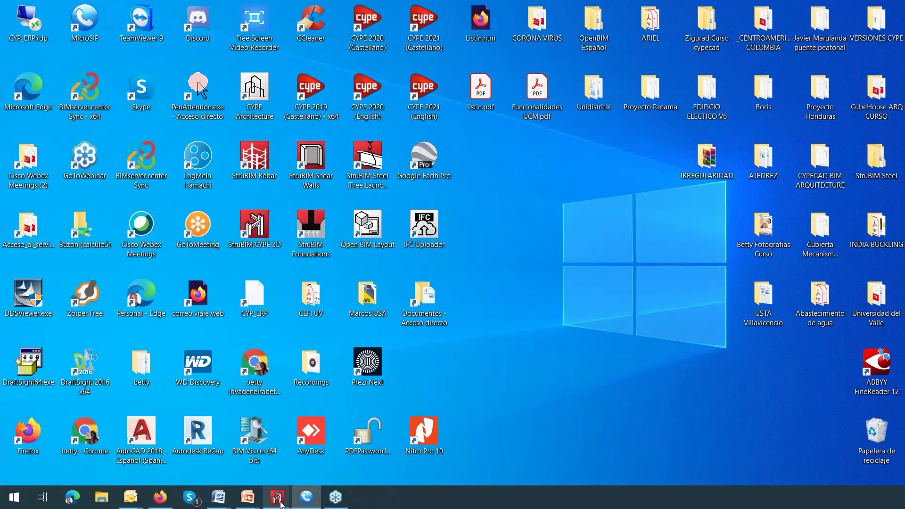
pyautogui.moveTo(277, 505)
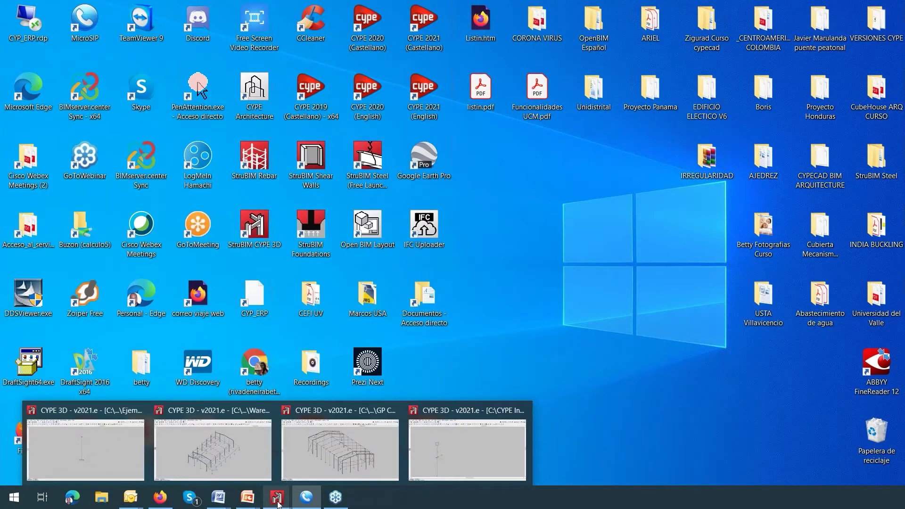
pyautogui.click(448, 465)
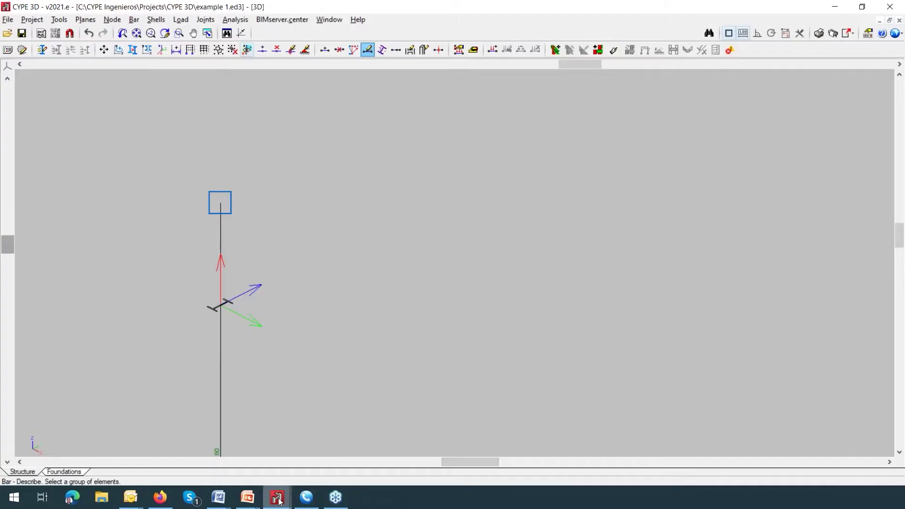
pyautogui.moveTo(277, 497)
pyautogui.click(91, 454)
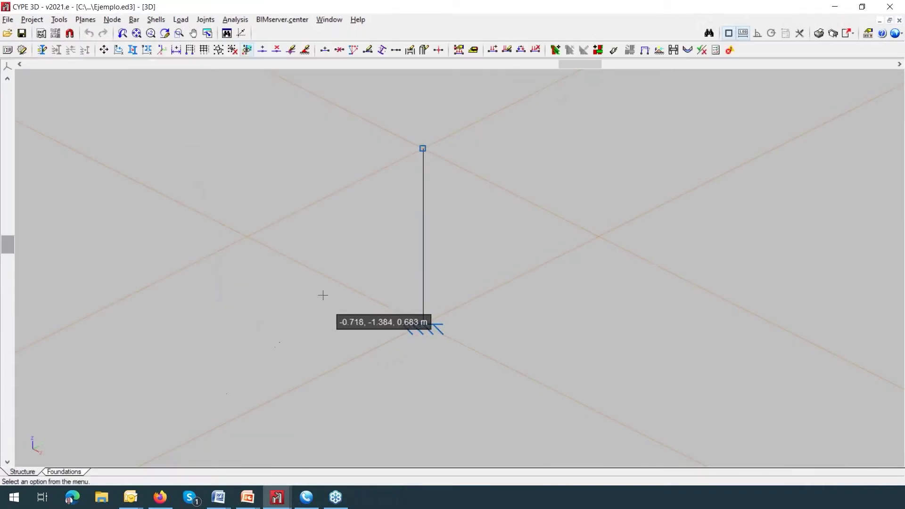
# Review the available loadcases and show the loads of all of them on the vertical bar
pyautogui.click(182, 20)
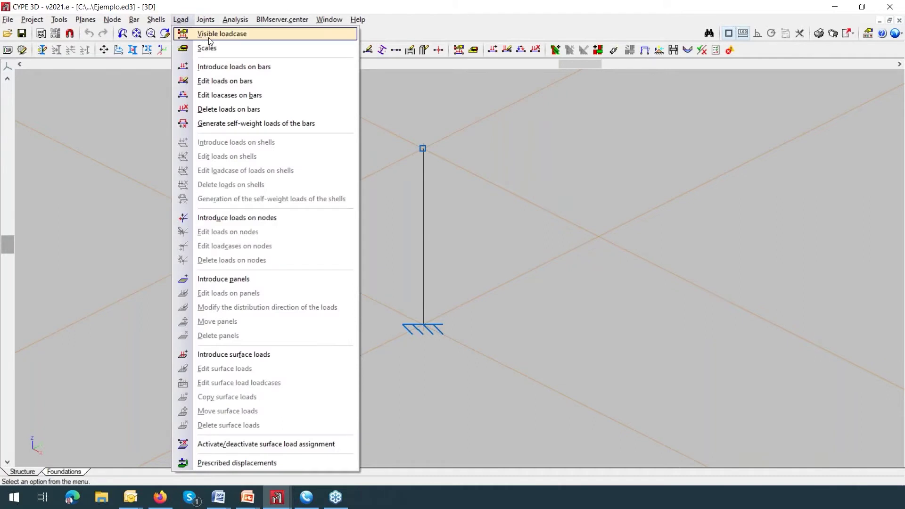
pyautogui.click(210, 36)
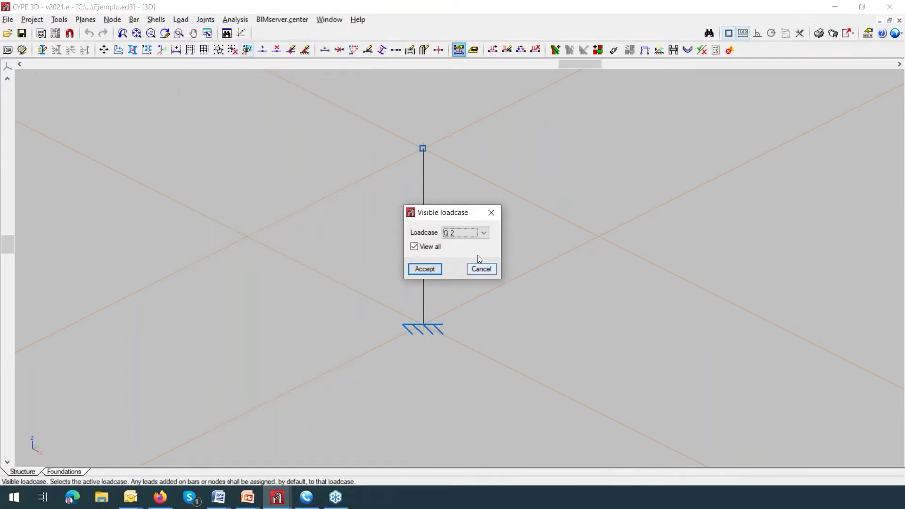
pyautogui.click(484, 234)
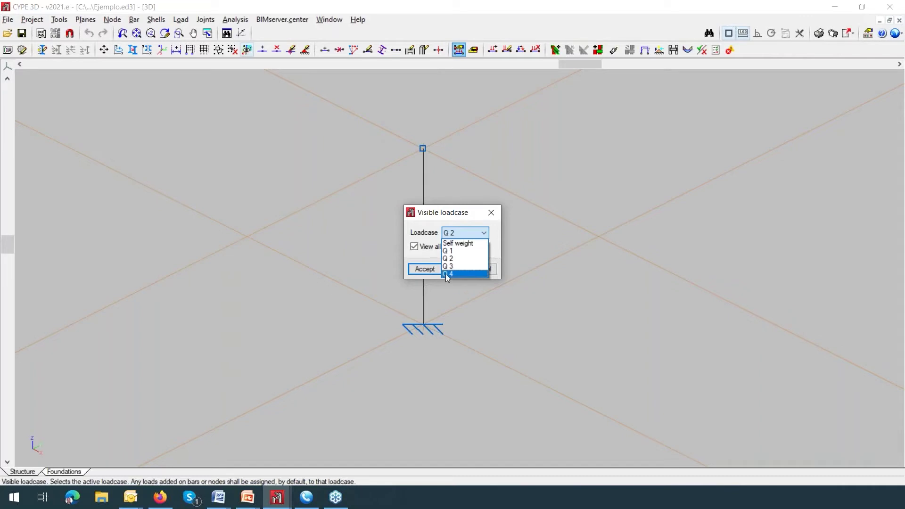
pyautogui.click(425, 271)
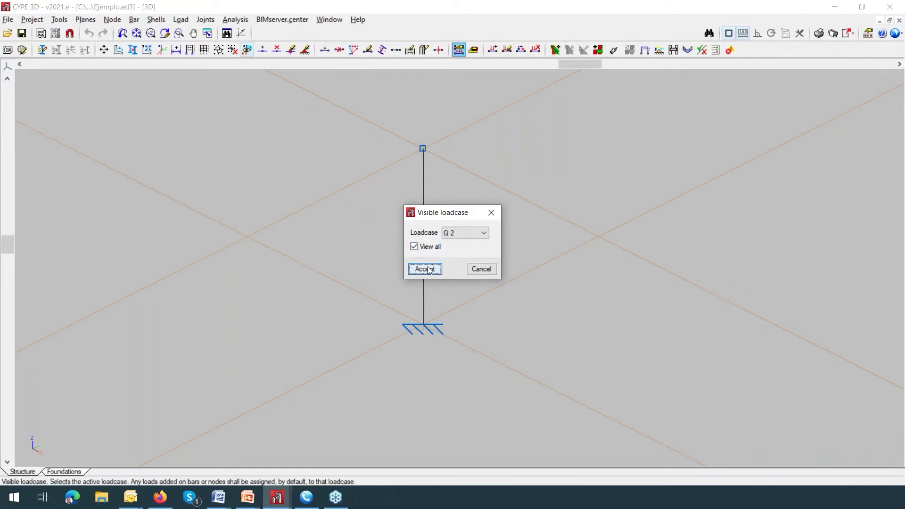
pyautogui.click(425, 269)
pyautogui.scroll(-4, 427, 274)
pyautogui.scroll(-4, 427, 277)
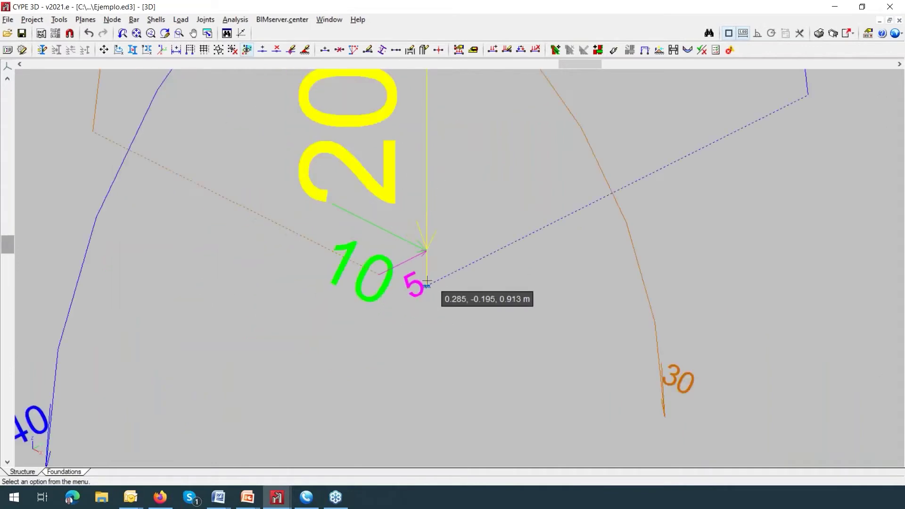
pyautogui.scroll(1, 417, 234)
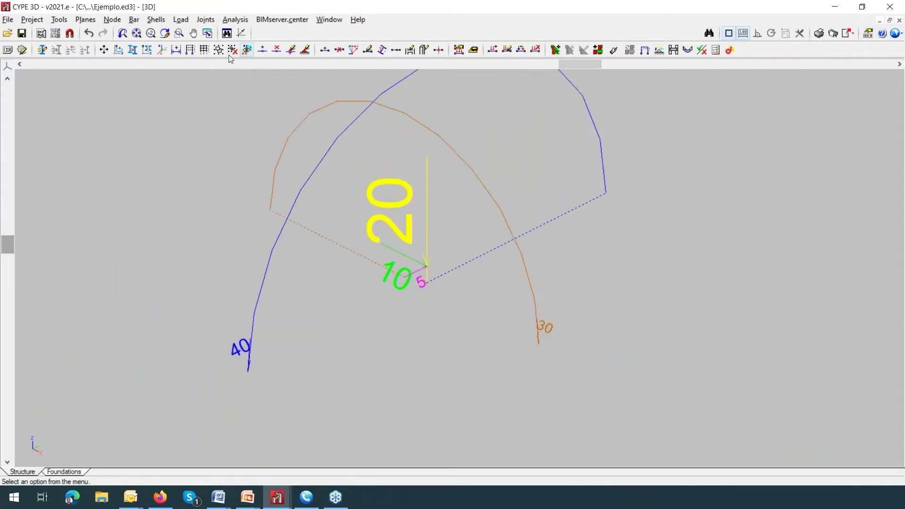
# Set the load drawing scale of the Self weight loadcase to 0.1
pyautogui.click(181, 19)
pyautogui.click(201, 44)
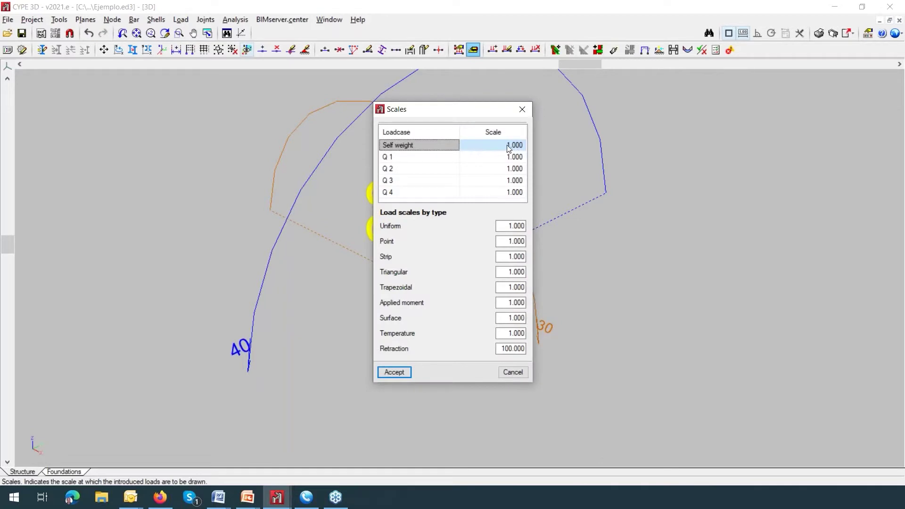
pyautogui.click(509, 147)
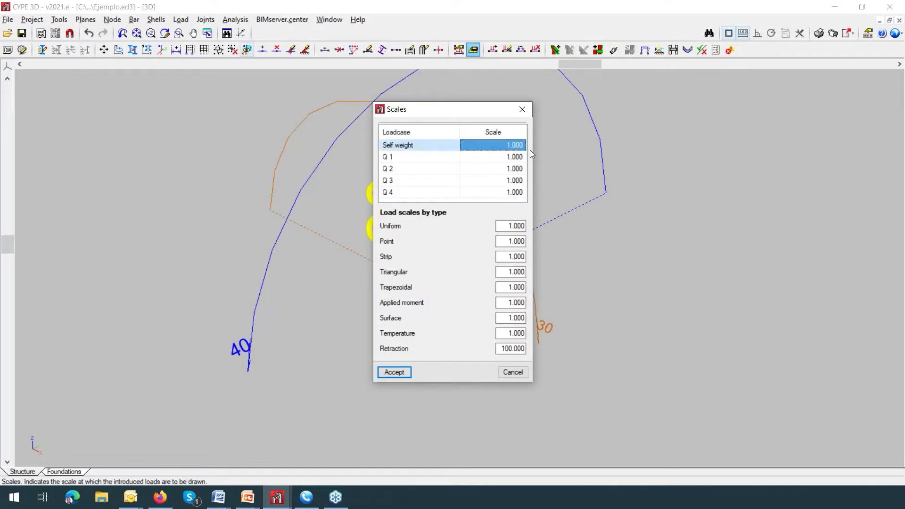
pyautogui.write('.1')
pyautogui.press('Return')
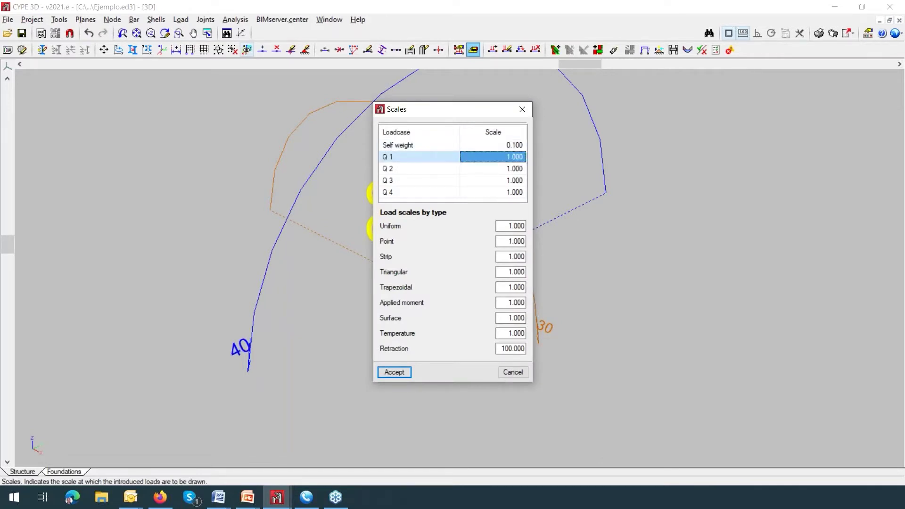
# Enter a load drawing scale of 1 for loadcases Q 1, Q 2 and Q 3 individually
pyautogui.write('1')
pyautogui.press('Return')
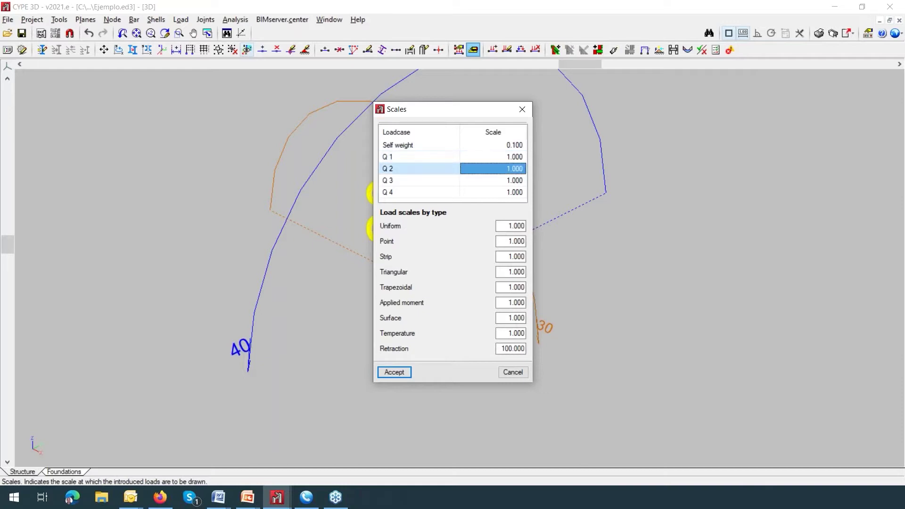
pyautogui.write('1')
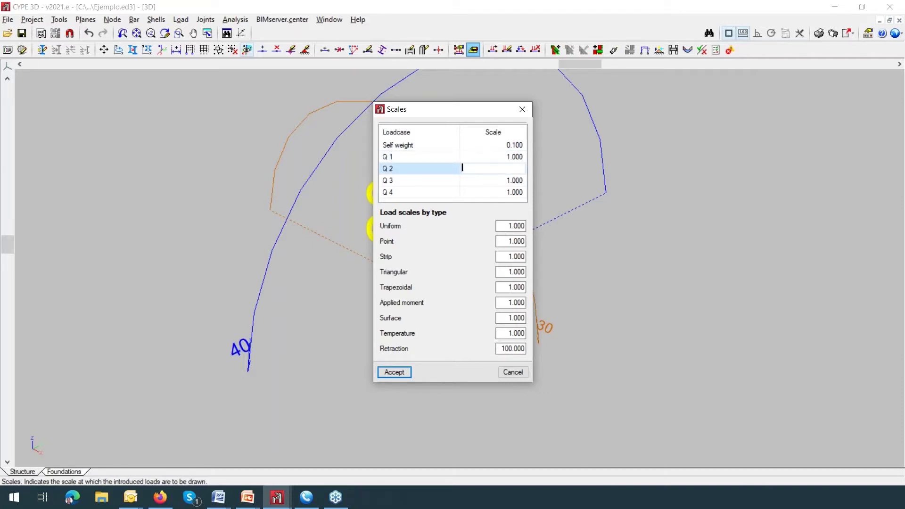
pyautogui.press('Return')
pyautogui.write('1')
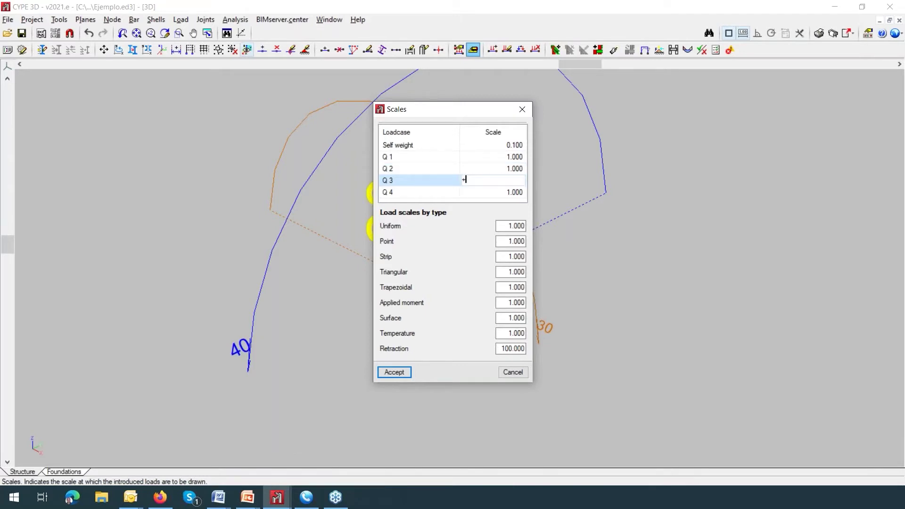
# Set the load drawing scale of loadcases Q 1 to Q 4 together to 0.1 and apply the scales
pyautogui.click(516, 161)
pyautogui.press('Return')
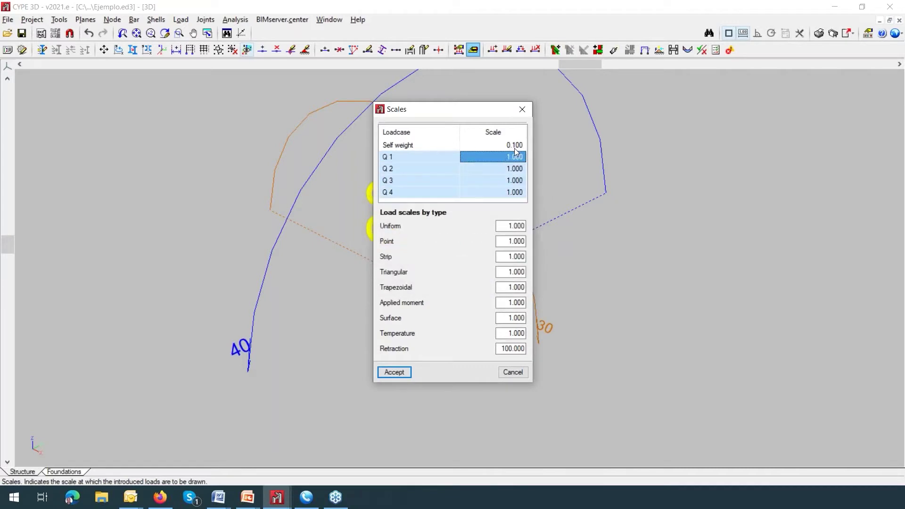
pyautogui.click(515, 158)
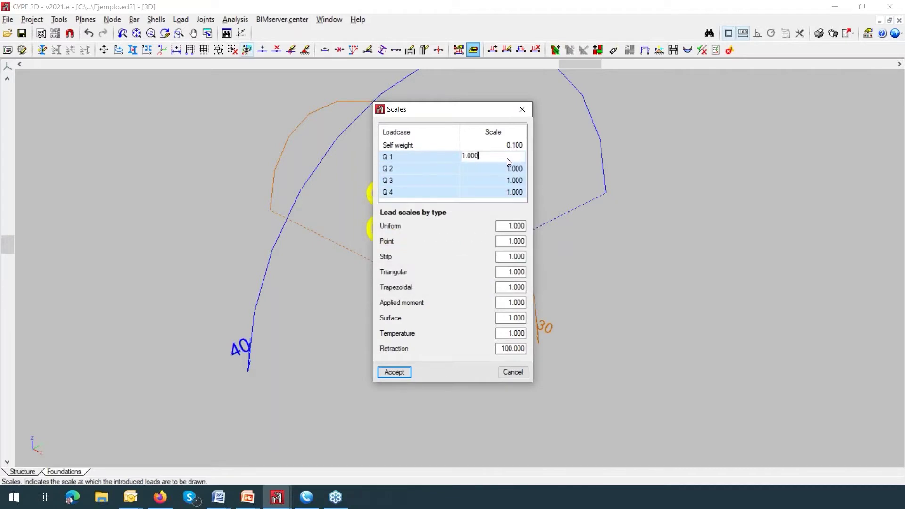
pyautogui.press('BackSpace')
pyautogui.press('BackSpace')
pyautogui.press('BackSpace')
pyautogui.press('BackSpace')
pyautogui.press('BackSpace')
pyautogui.write('0.1')
pyautogui.press('Return')
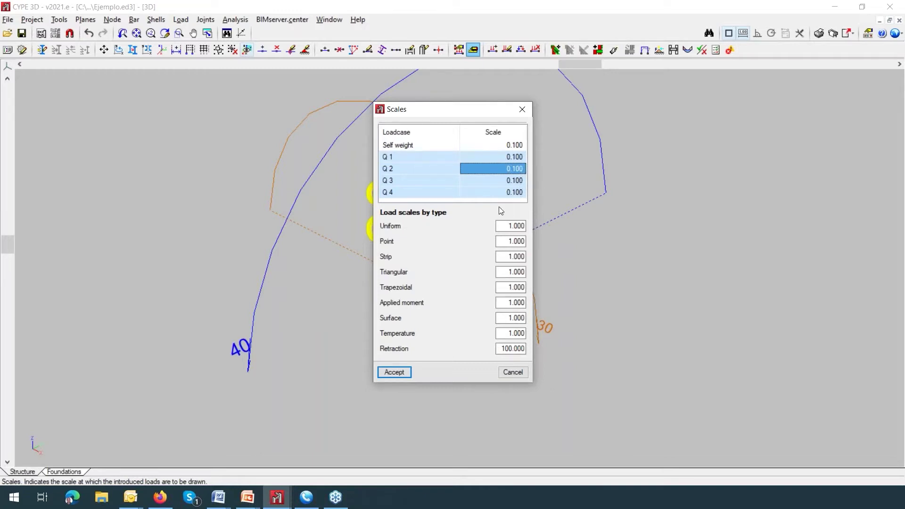
pyautogui.click(394, 372)
pyautogui.scroll(-5, 430, 307)
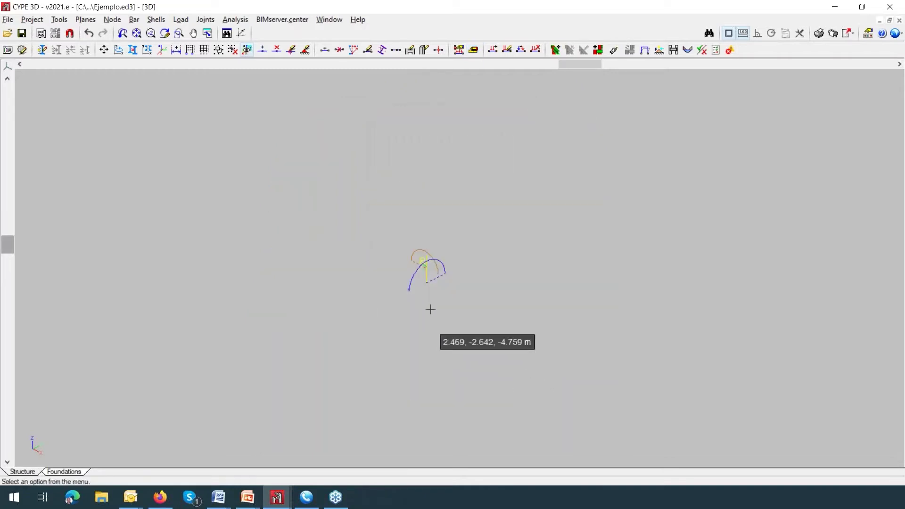
# Examine the options for introducing loads on the vertical bar and leave them without adding a load
pyautogui.scroll(5, 434, 267)
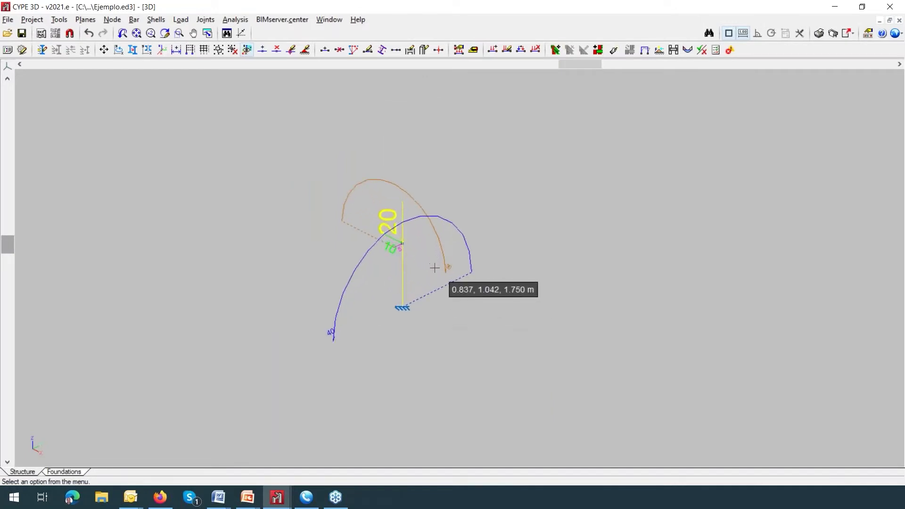
pyautogui.moveTo(435, 268); pyautogui.dragTo(515, 275, button='middle')
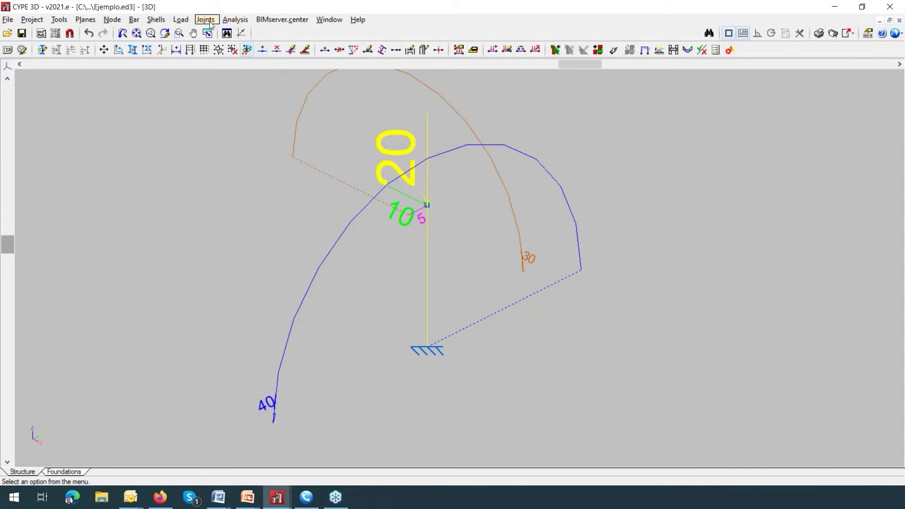
pyautogui.click(182, 20)
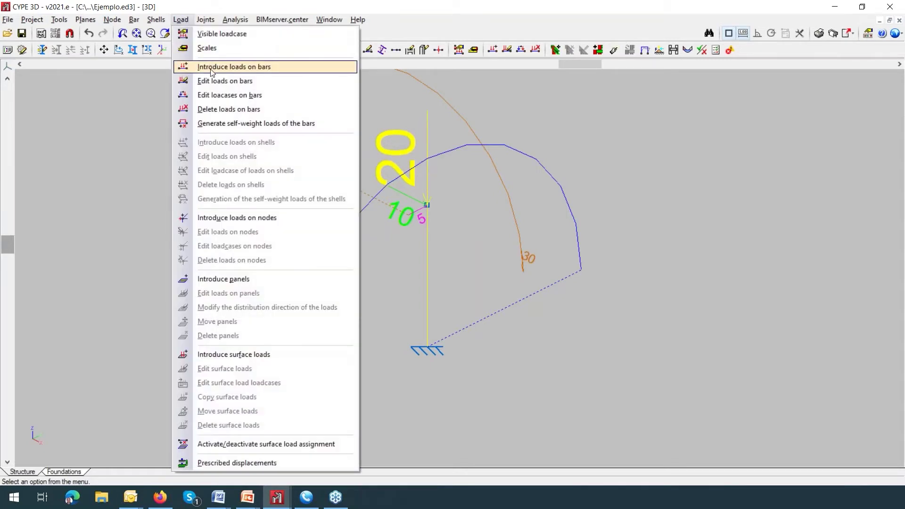
pyautogui.click(226, 67)
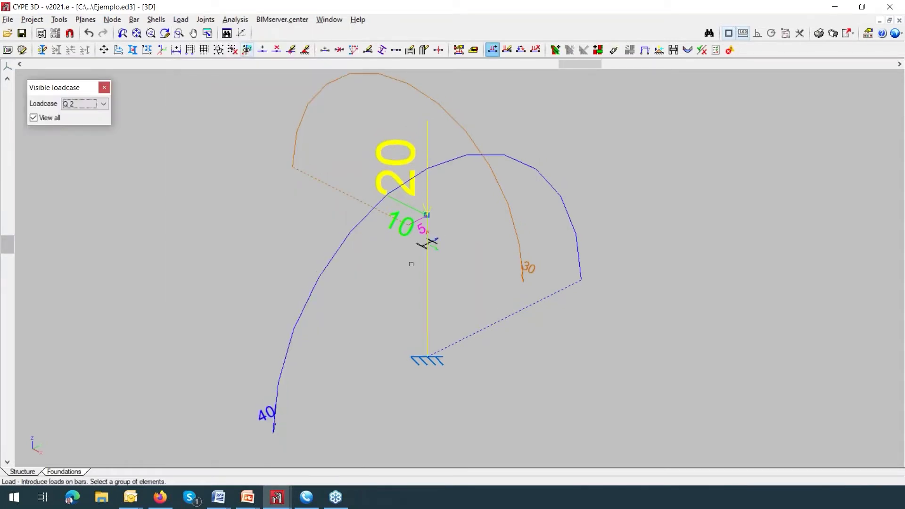
pyautogui.click(423, 274)
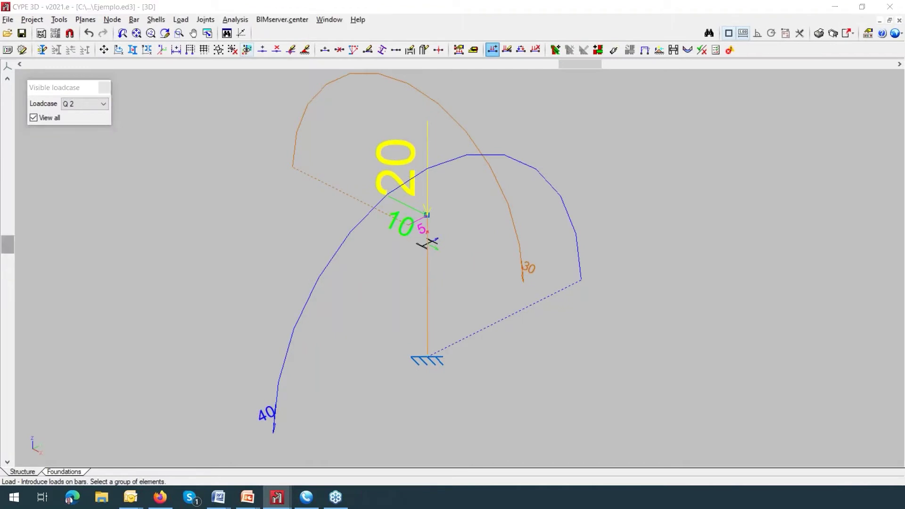
pyautogui.rightClick(423, 273)
pyautogui.moveTo(457, 113); pyautogui.dragTo(629, 126)
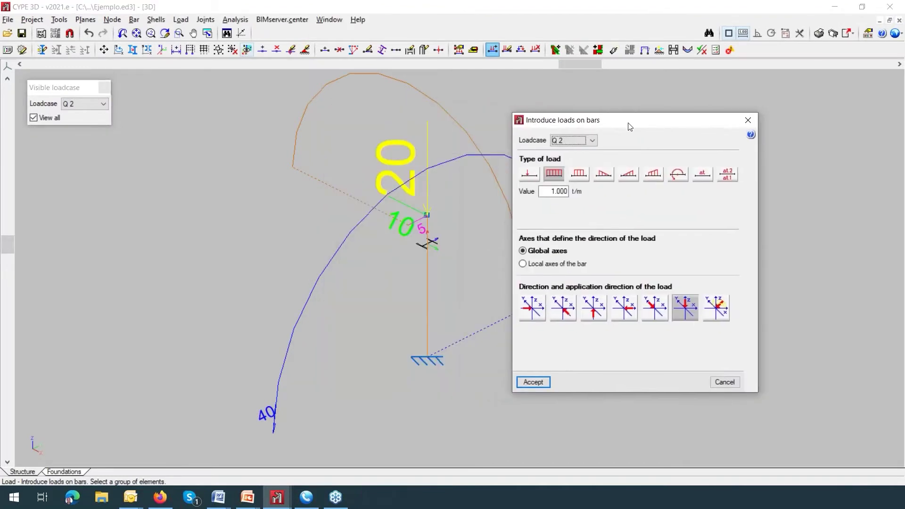
pyautogui.click(746, 119)
pyautogui.moveTo(95, 91); pyautogui.dragTo(693, 136)
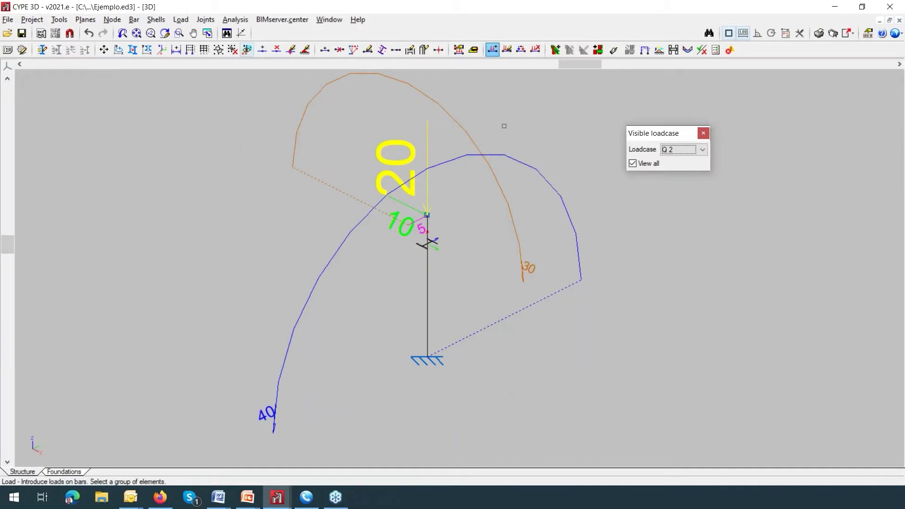
# Make Self weight the visible loadcase and check the loadcase assigned to the 40 moment load on the bar
pyautogui.click(182, 19)
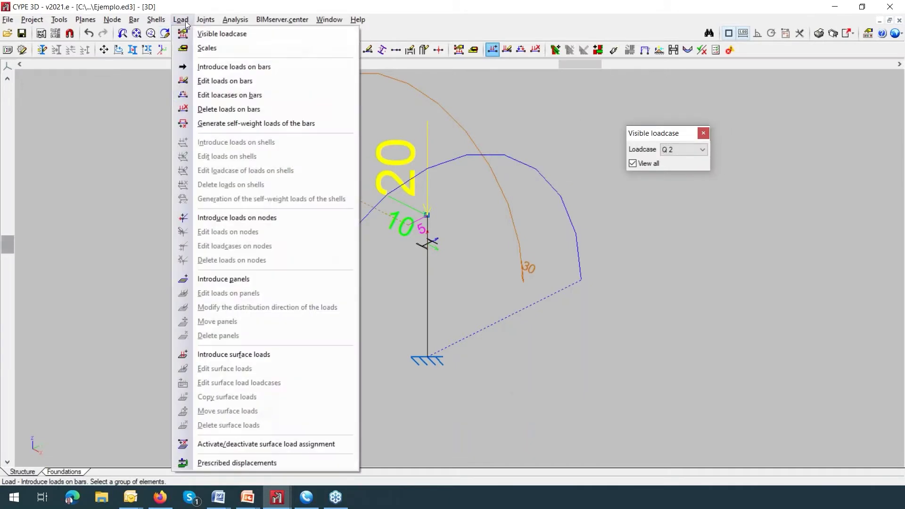
pyautogui.click(212, 96)
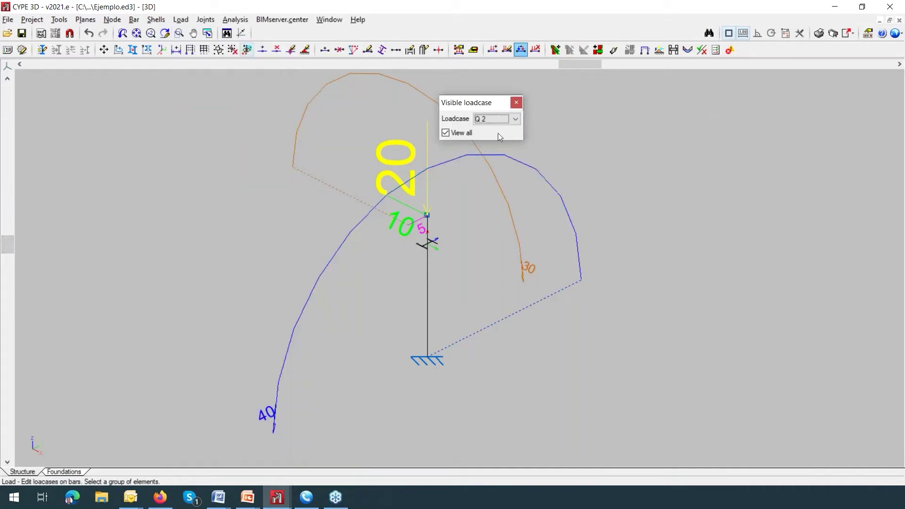
pyautogui.click(515, 119)
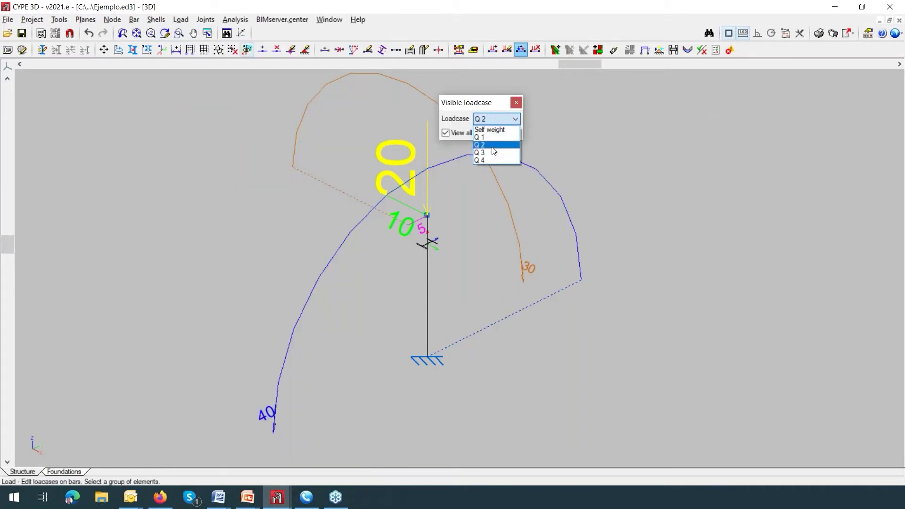
pyautogui.click(489, 130)
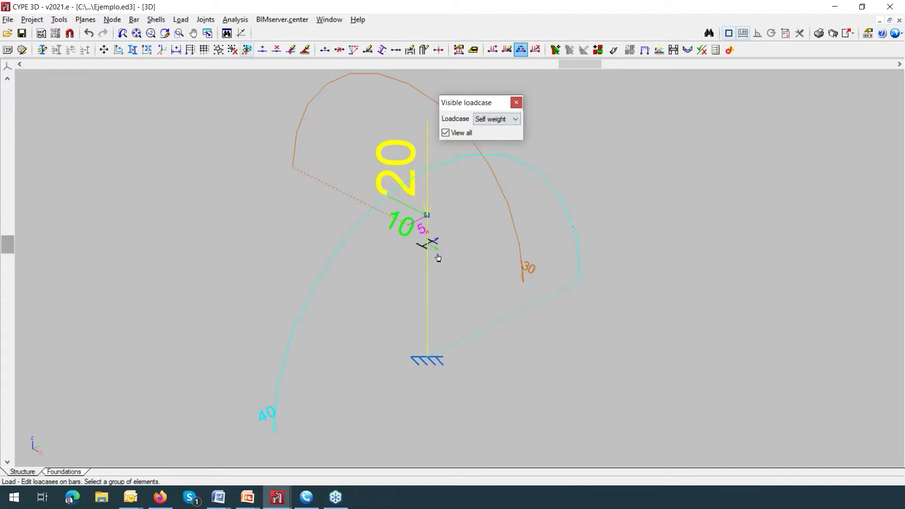
pyautogui.click(422, 270)
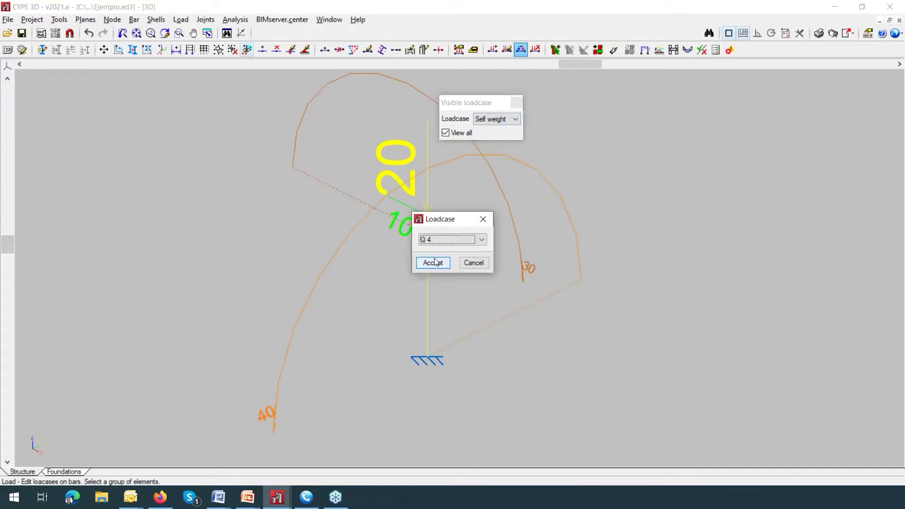
pyautogui.click(483, 219)
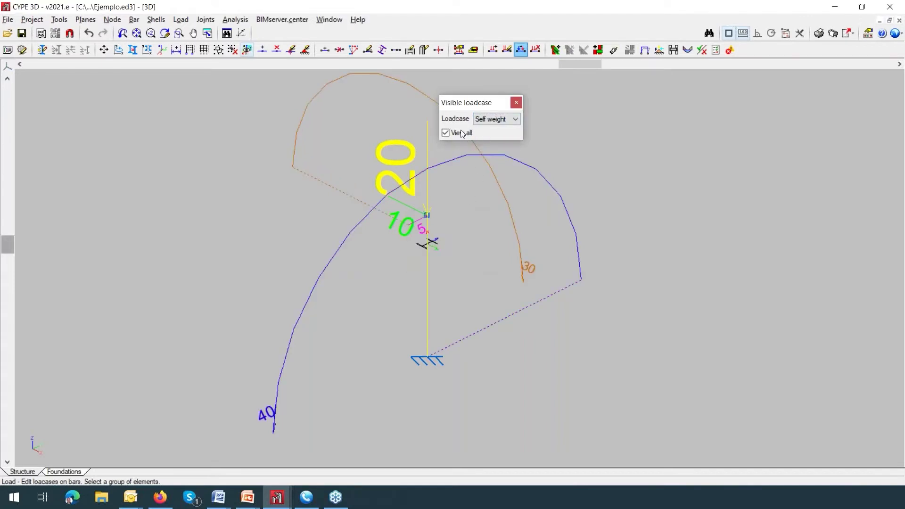
# Try to show only the Self weight loadcase's loads on the bar and exit the Ejemplo session
pyautogui.click(446, 132)
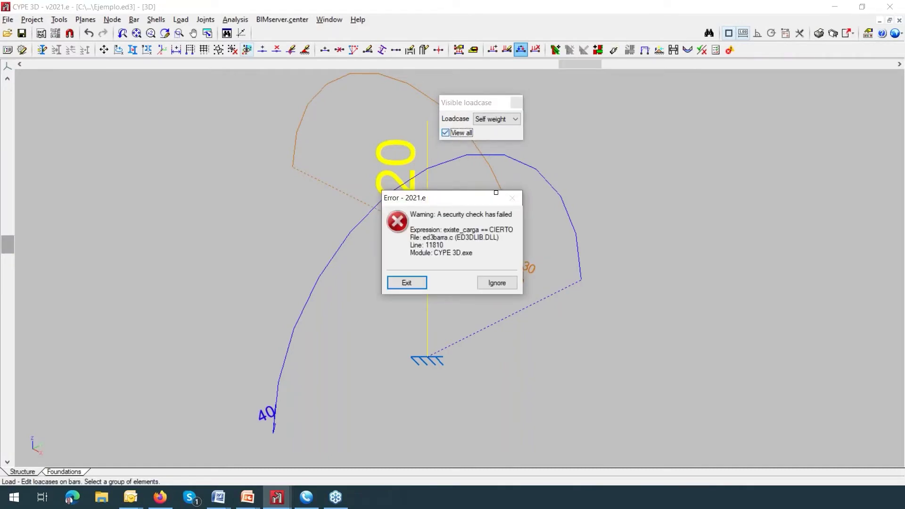
pyautogui.click(493, 286)
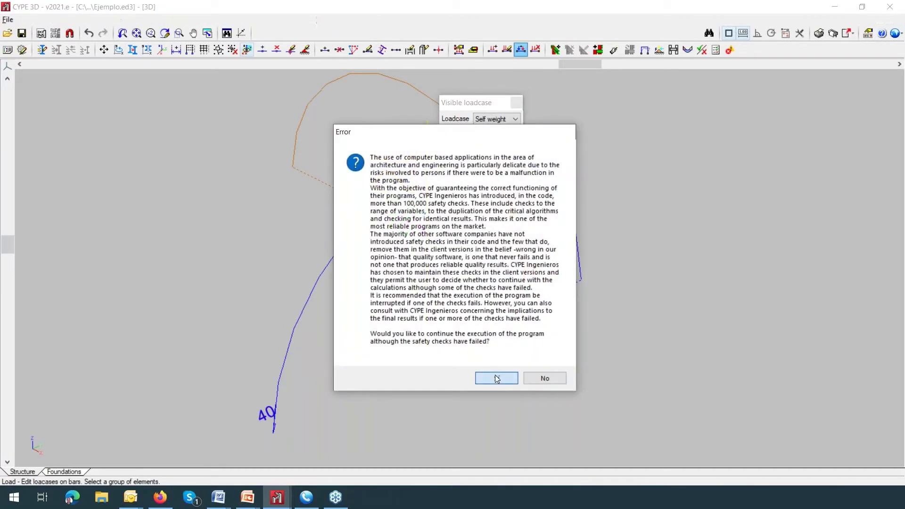
pyautogui.click(493, 374)
pyautogui.click(401, 283)
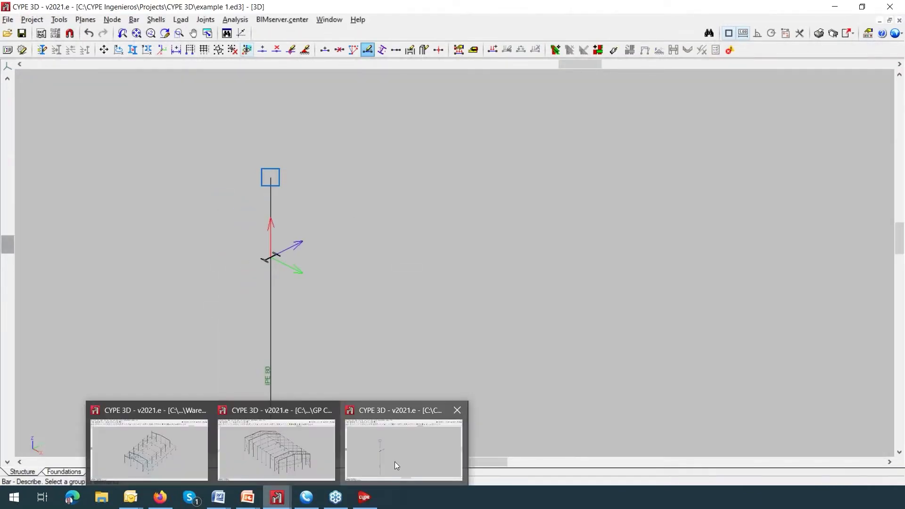
# Switch to the CYPE 3D window containing example 1 and open its file manager
pyautogui.click(395, 462)
pyautogui.scroll(-2, 381, 386)
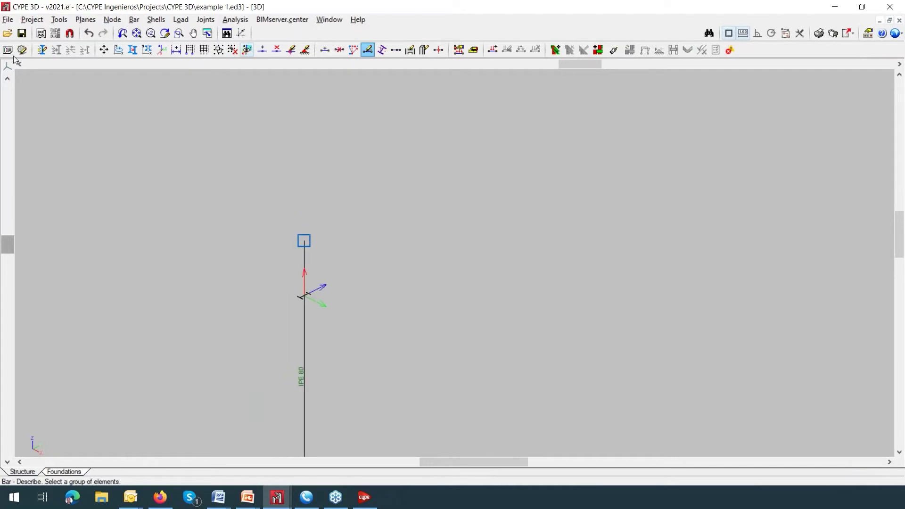
pyautogui.click(7, 19)
pyautogui.click(180, 124)
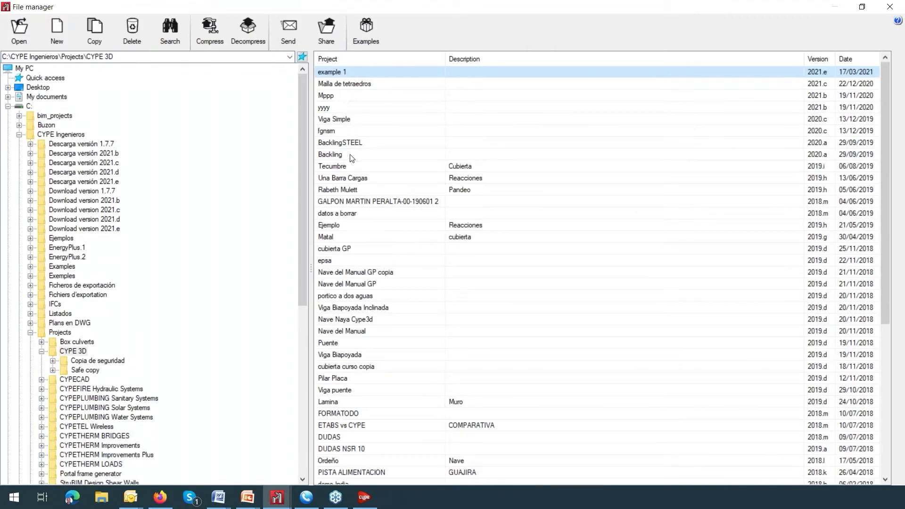
pyautogui.scroll(-2, 349, 202)
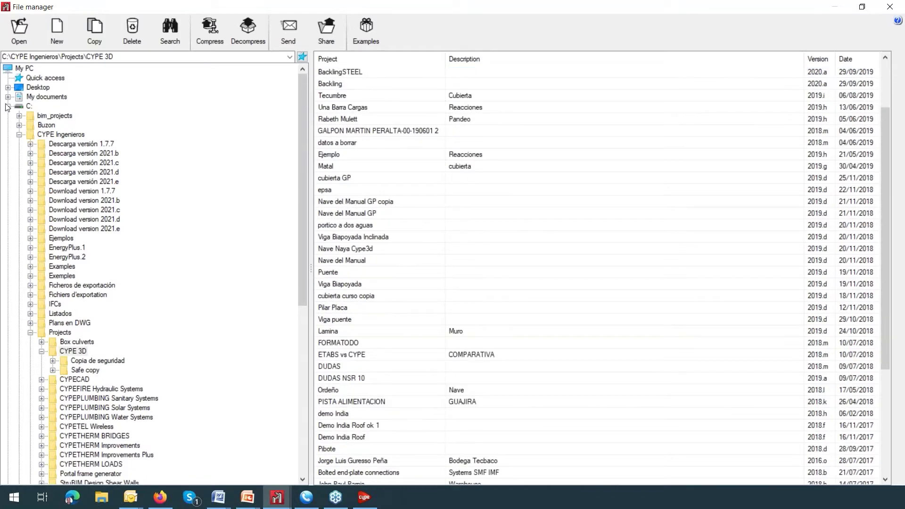
# Browse the desktop folders to Universidad del Valle and expand CURSO UNI VALLE CYPE 3D
pyautogui.click(9, 106)
pyautogui.click(8, 96)
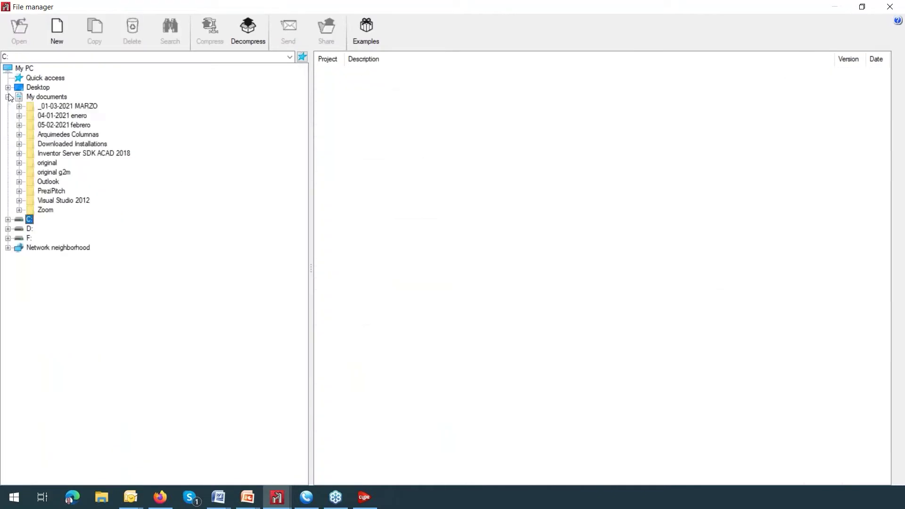
pyautogui.click(8, 96)
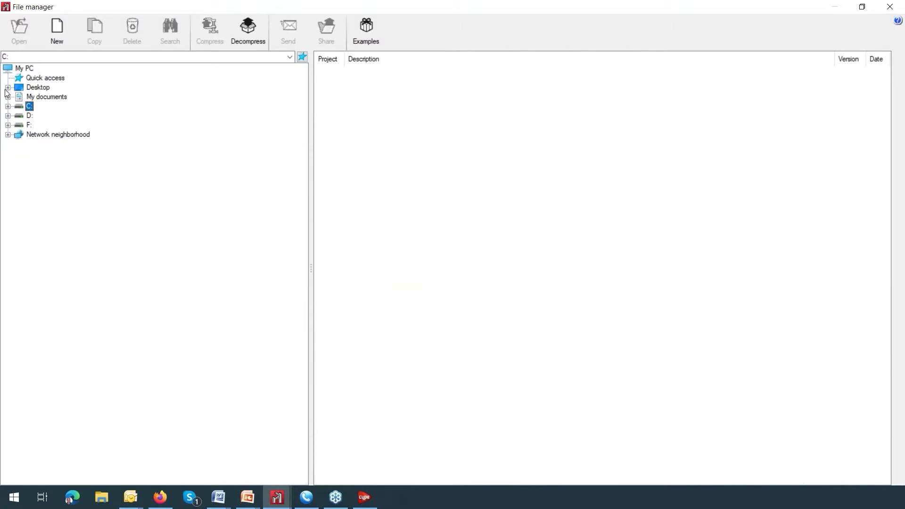
pyautogui.click(8, 87)
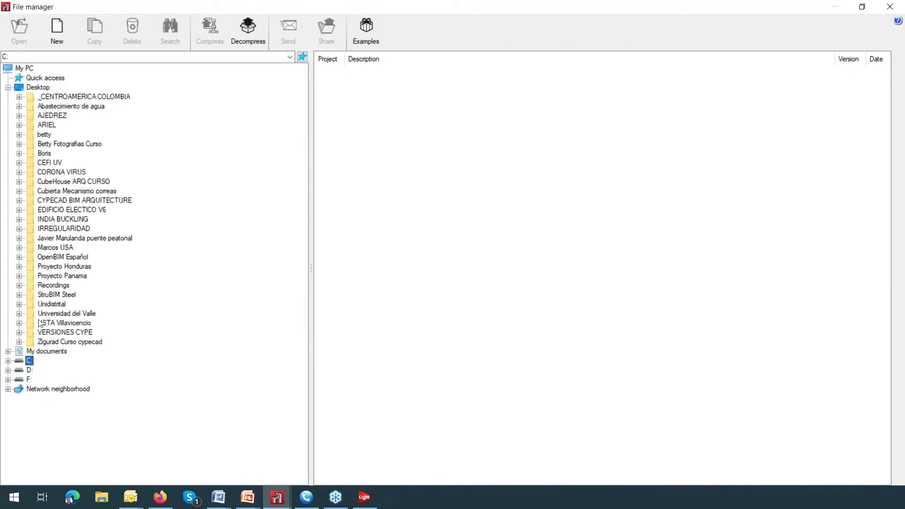
pyautogui.click(19, 313)
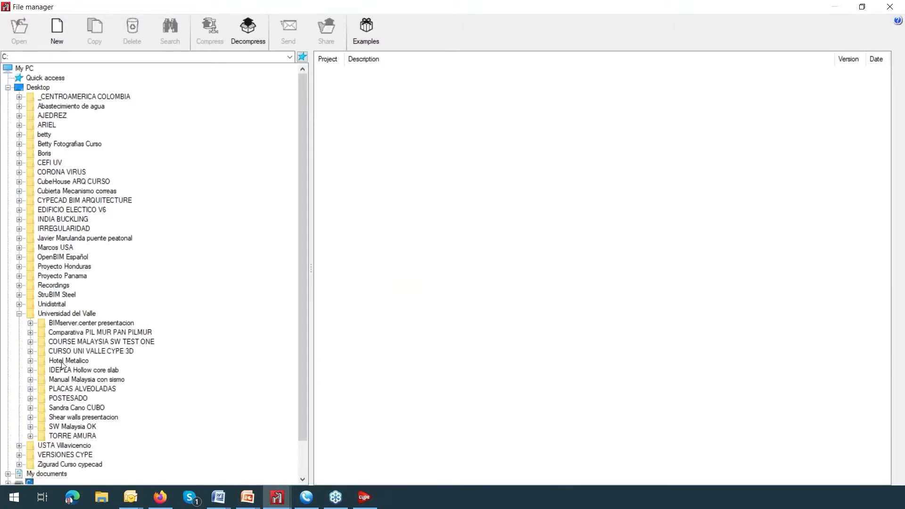
pyautogui.click(31, 351)
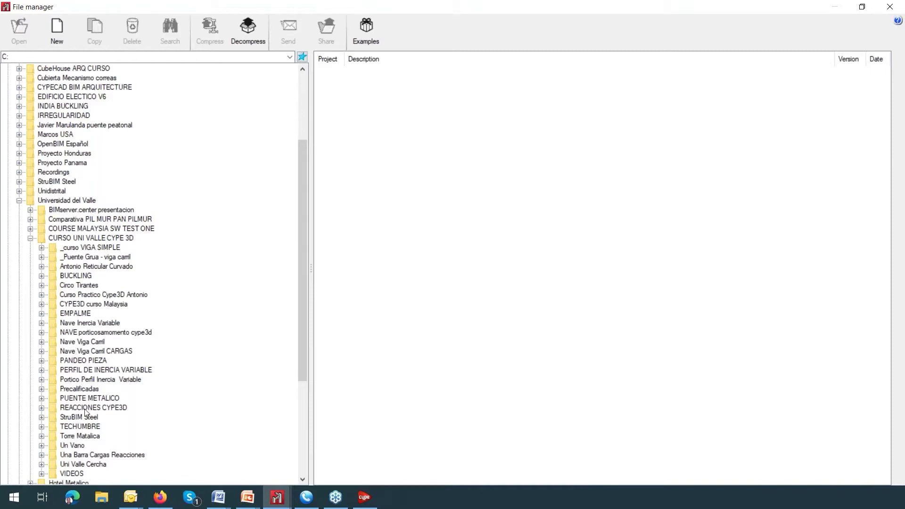
# Open the Ejemplo project with the description Reacciones from the REACCIONES CYPE3D folder
pyautogui.scroll(-3, 89, 412)
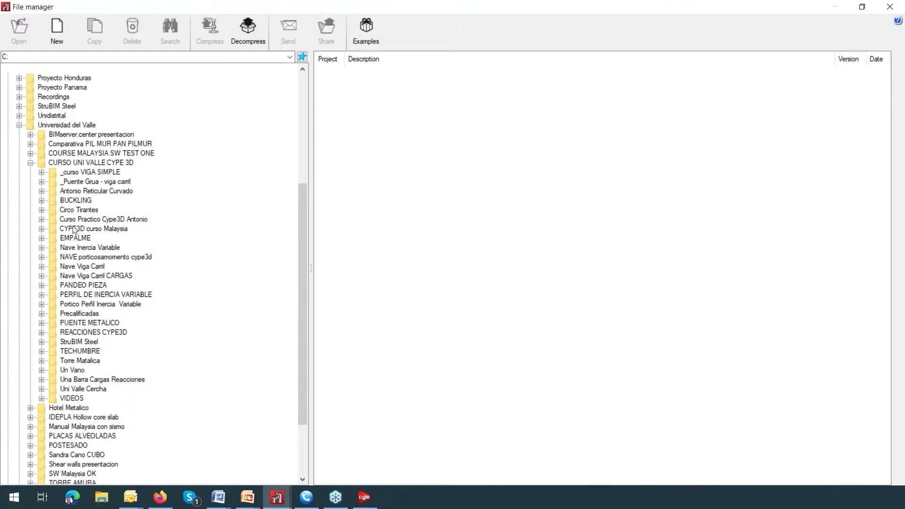
pyautogui.scroll(1, 78, 222)
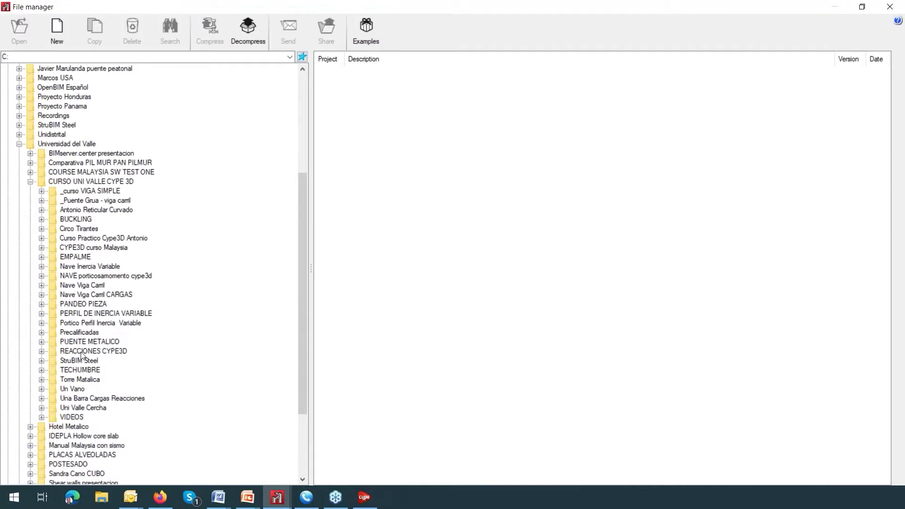
pyautogui.click(58, 352)
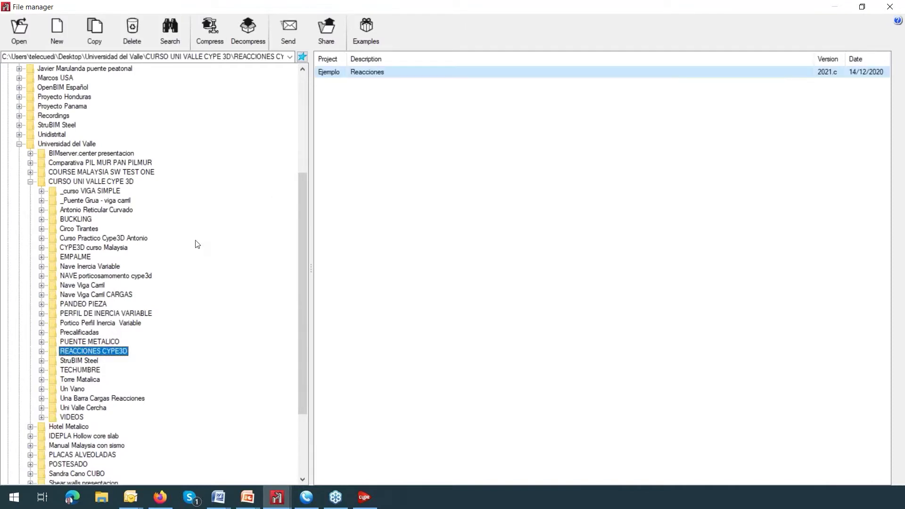
pyautogui.click(328, 76)
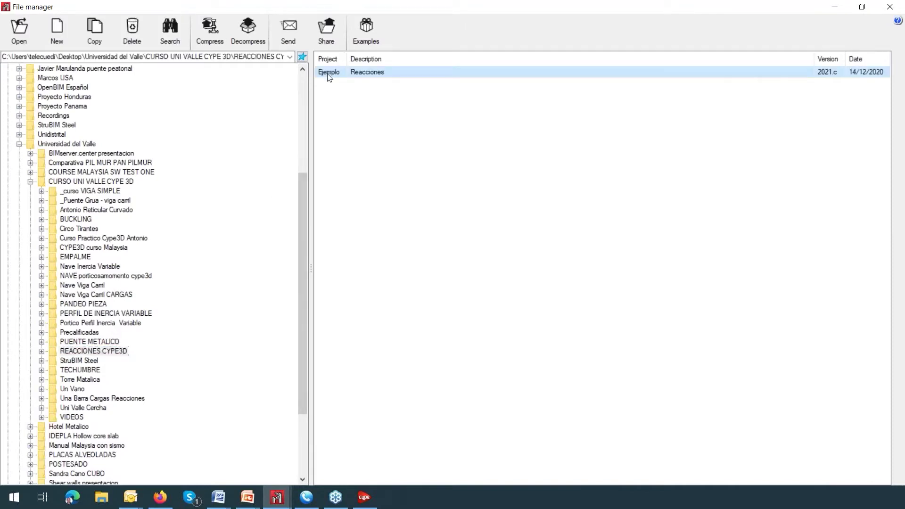
pyautogui.doubleClick(369, 76)
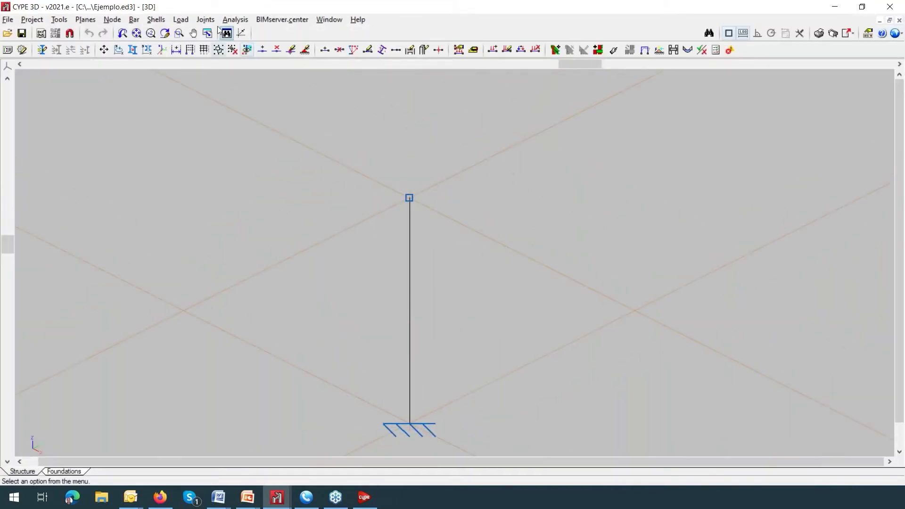
# Start editing the loadcases on bars and try to show only the Q 2 loadcase's loads
pyautogui.click(183, 21)
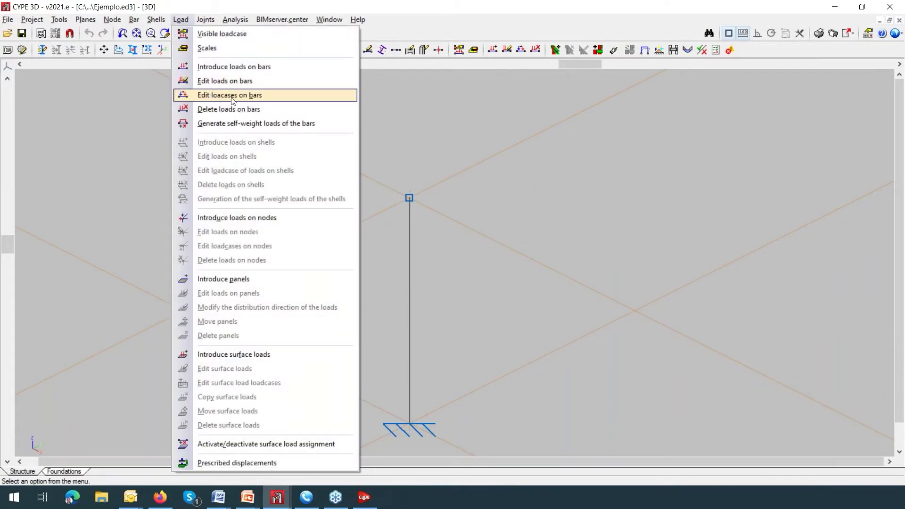
pyautogui.click(232, 96)
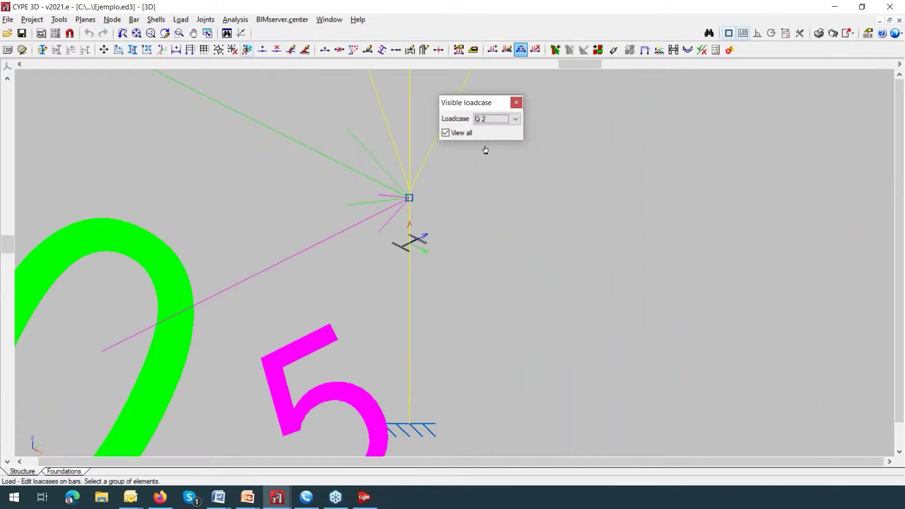
pyautogui.scroll(-10, 485, 207)
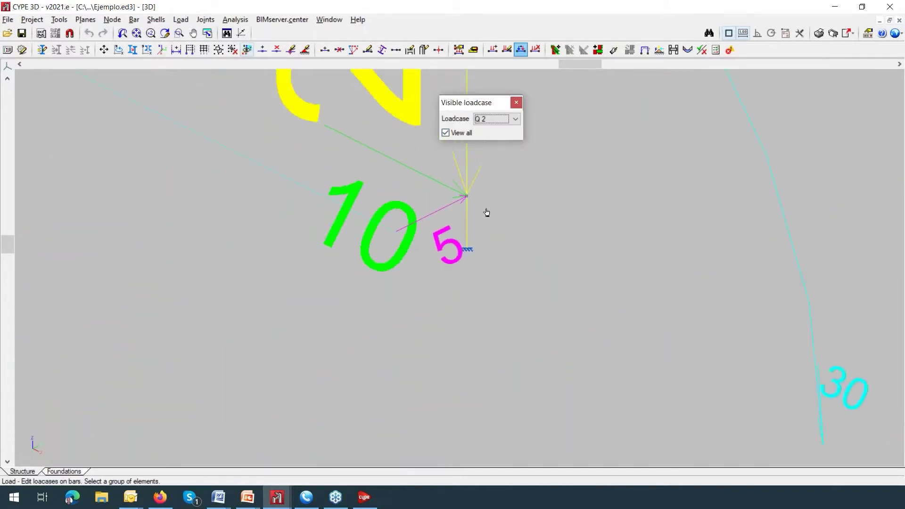
pyautogui.scroll(-5, 486, 221)
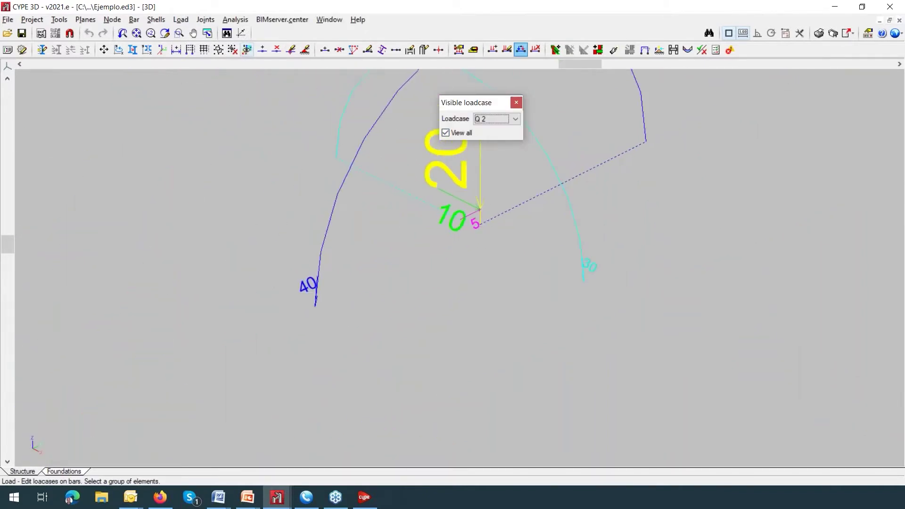
pyautogui.click(445, 133)
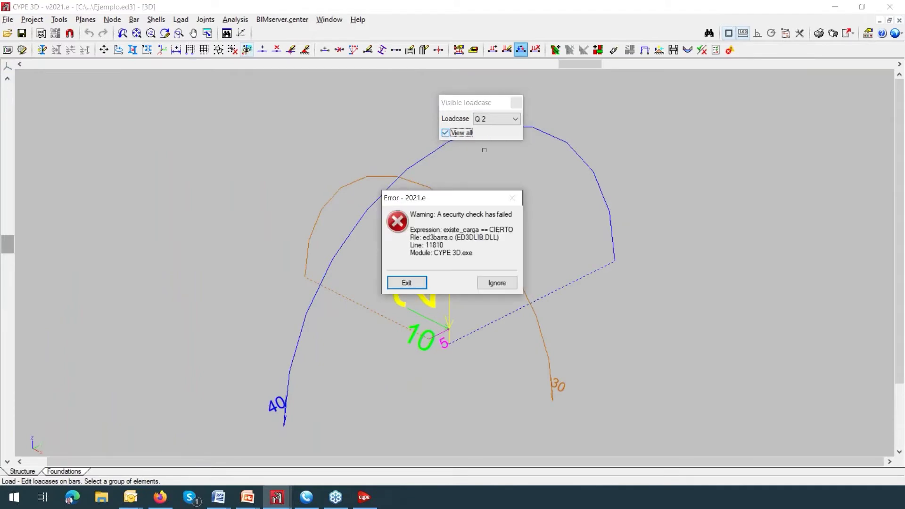
# Ignore the failed security checks, choose to continue despite them, and exit the program at the recurring error
pyautogui.click(500, 285)
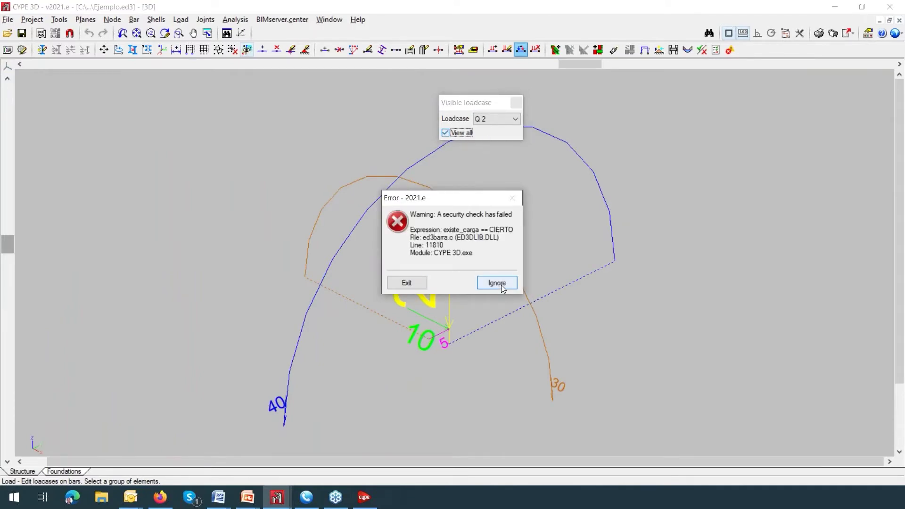
pyautogui.click(499, 381)
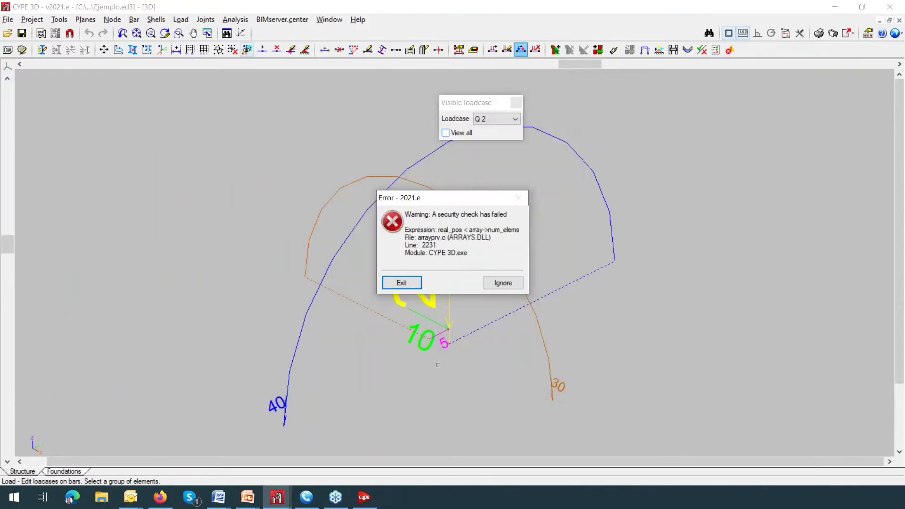
pyautogui.click(501, 283)
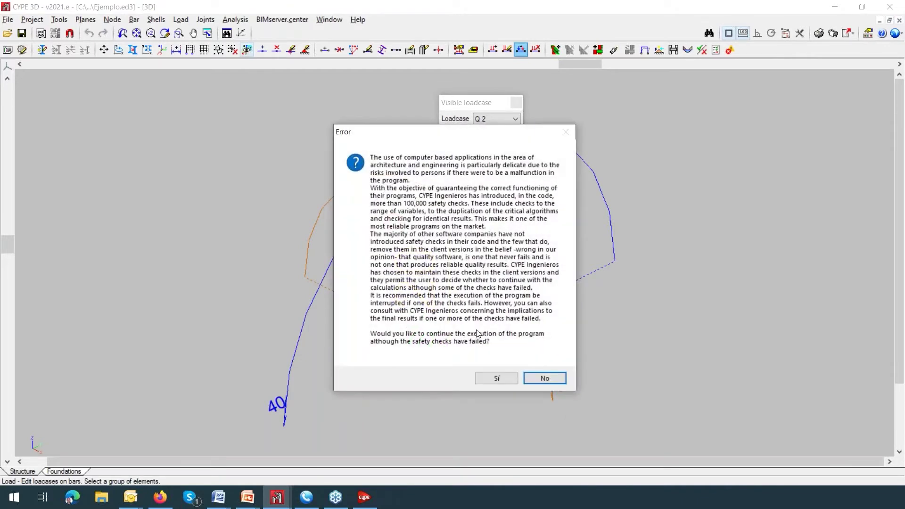
pyautogui.click(494, 376)
pyautogui.click(408, 283)
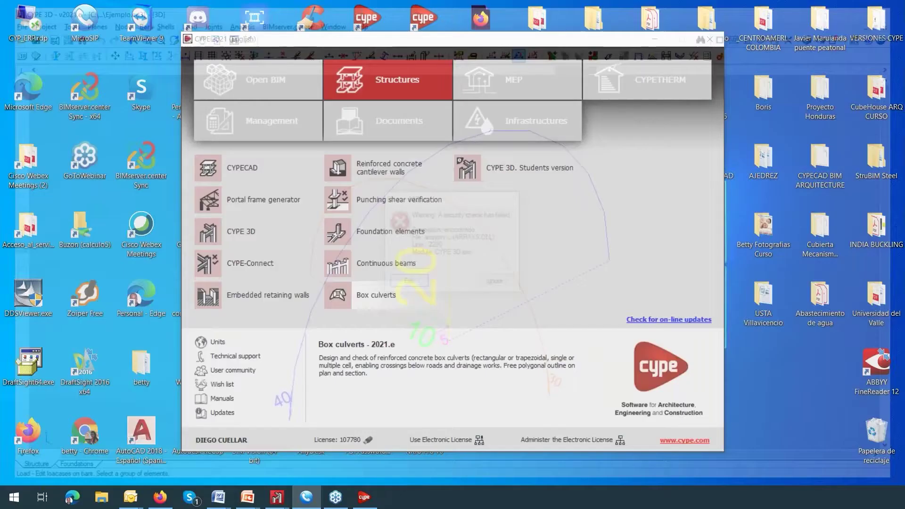
# Relaunch CYPE 3D from the CYPE 2021 launcher and reopen the Ejemplo project from the recent files
pyautogui.click(246, 238)
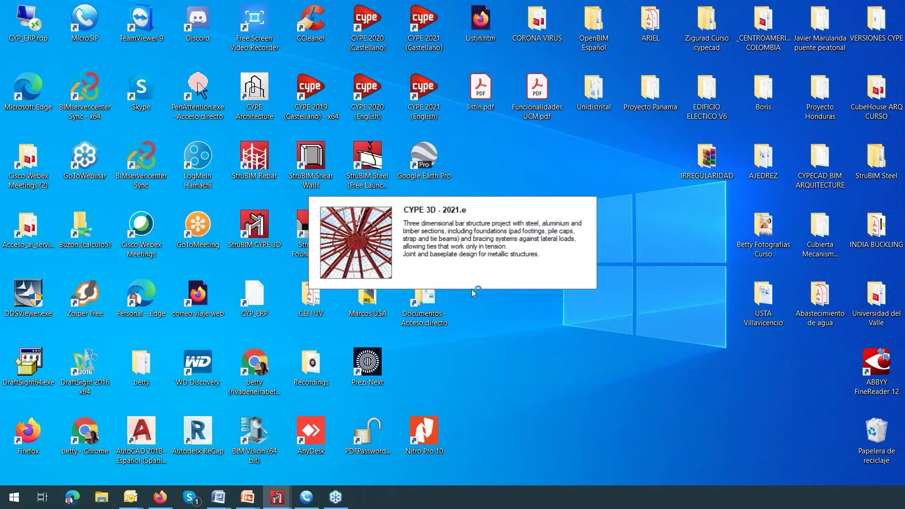
pyautogui.moveTo(277, 505)
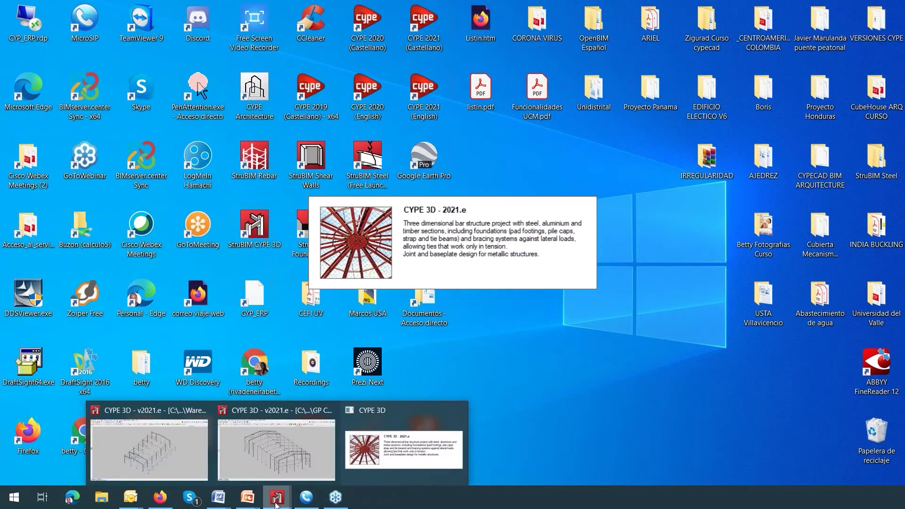
pyautogui.click(389, 453)
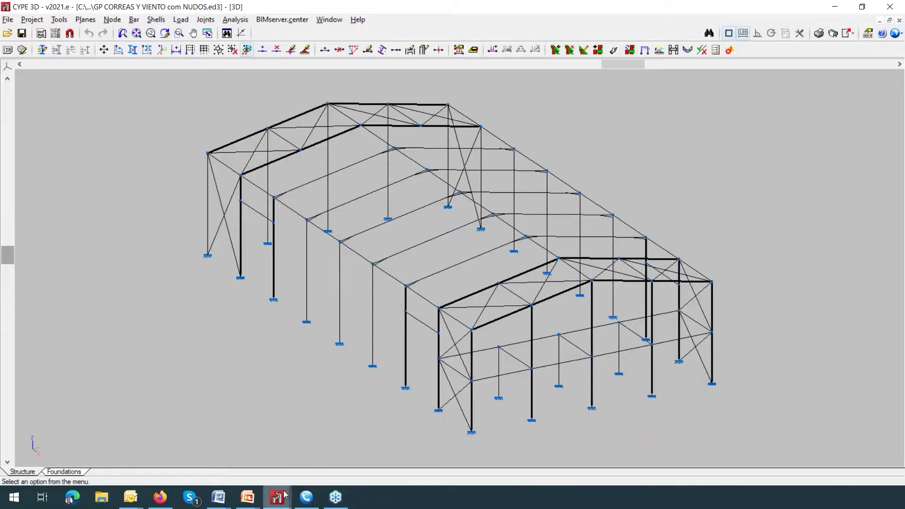
pyautogui.moveTo(285, 498)
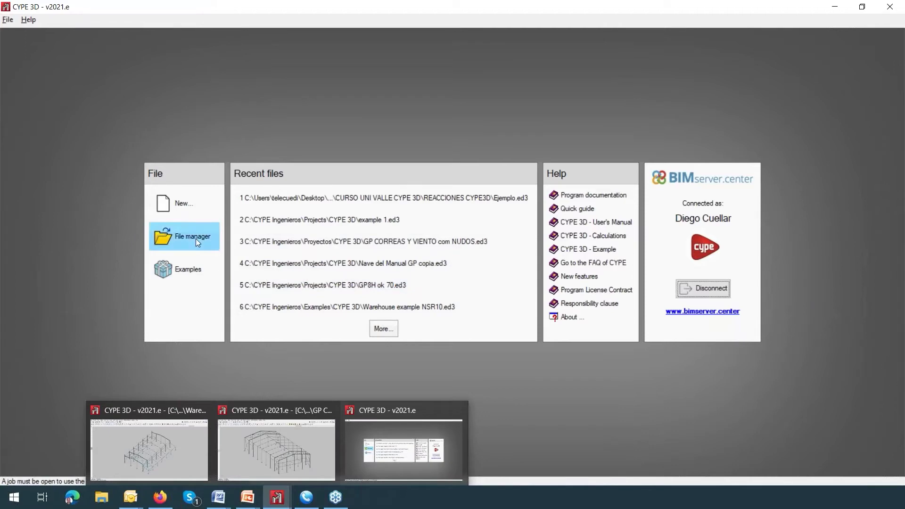
pyautogui.click(380, 224)
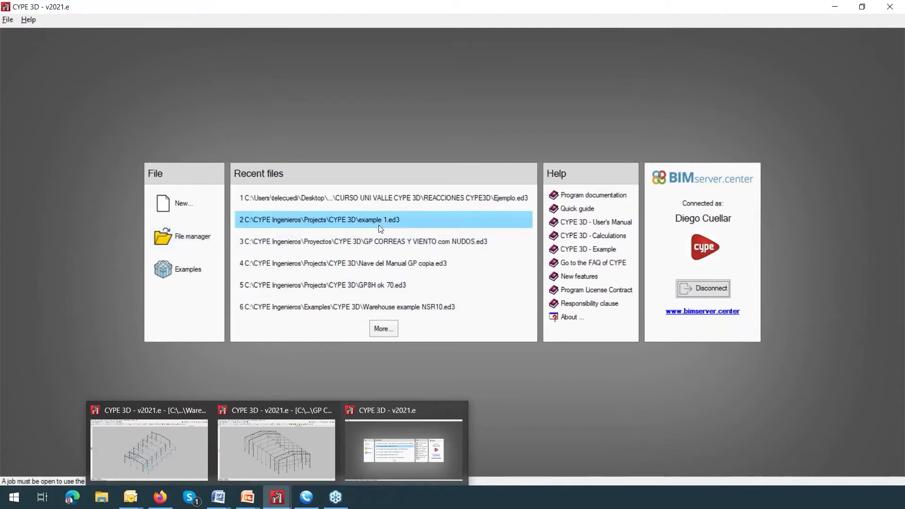
pyautogui.click(425, 196)
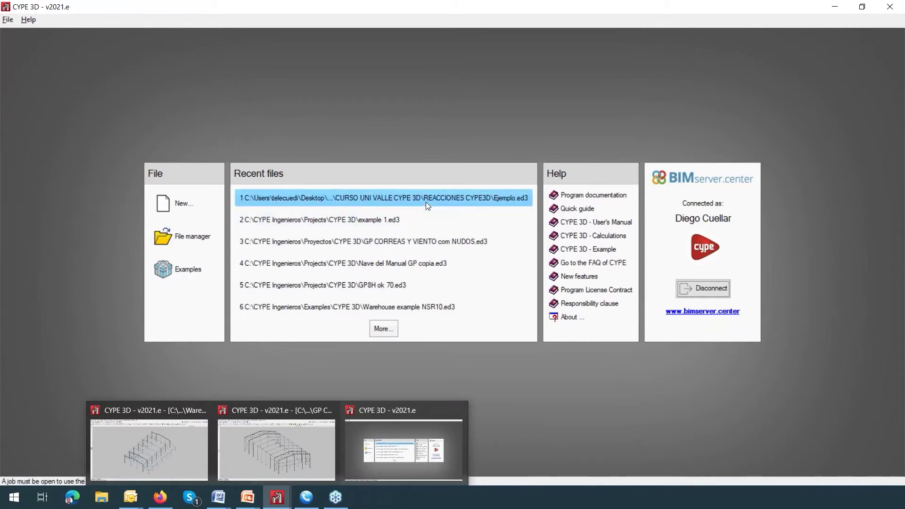
pyautogui.doubleClick(426, 202)
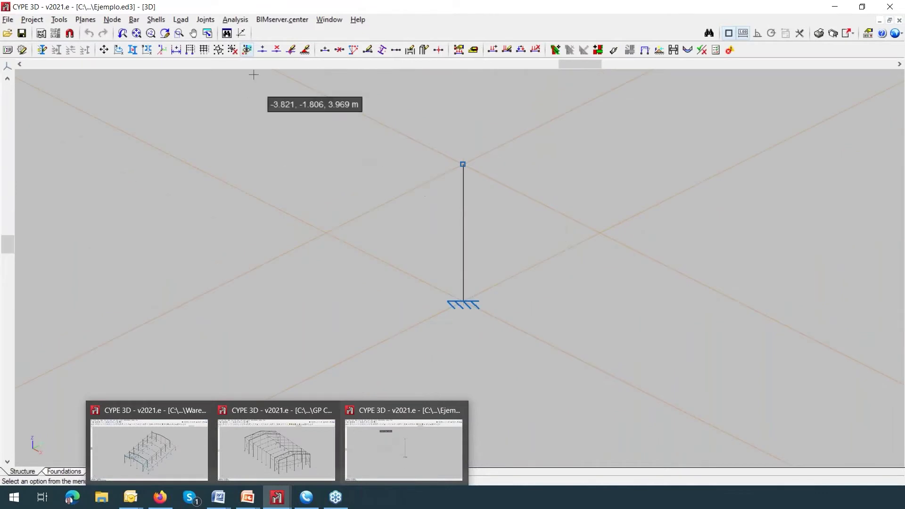
# Try again to show only the Q 2 loads while editing loadcases on bars, and exit the program at the error
pyautogui.click(188, 21)
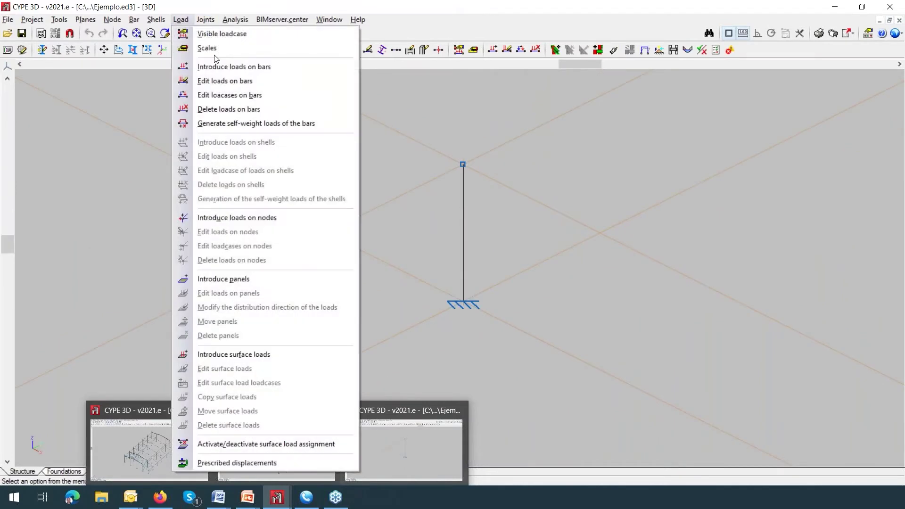
pyautogui.click(224, 96)
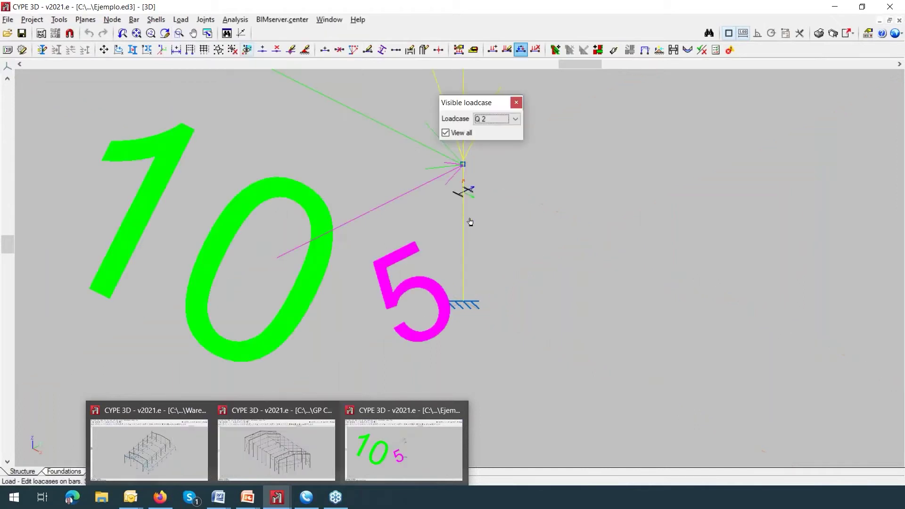
pyautogui.scroll(-5, 475, 222)
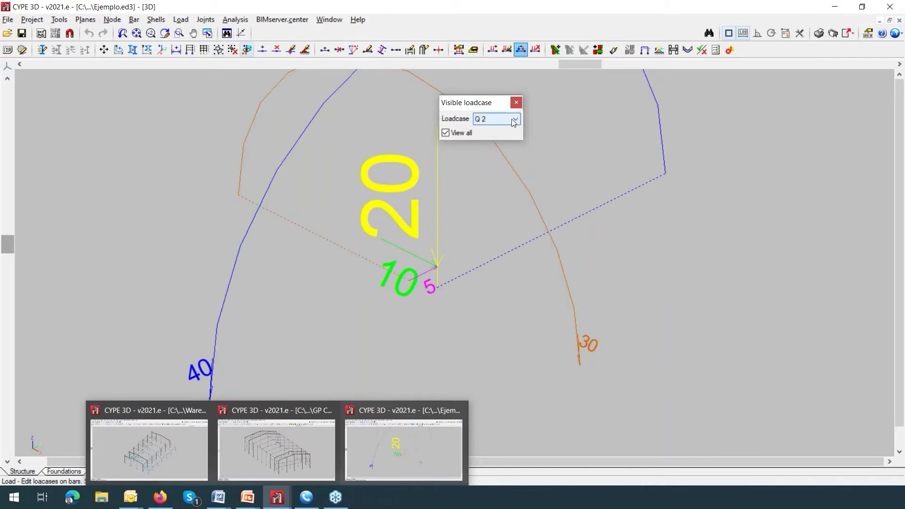
pyautogui.click(450, 133)
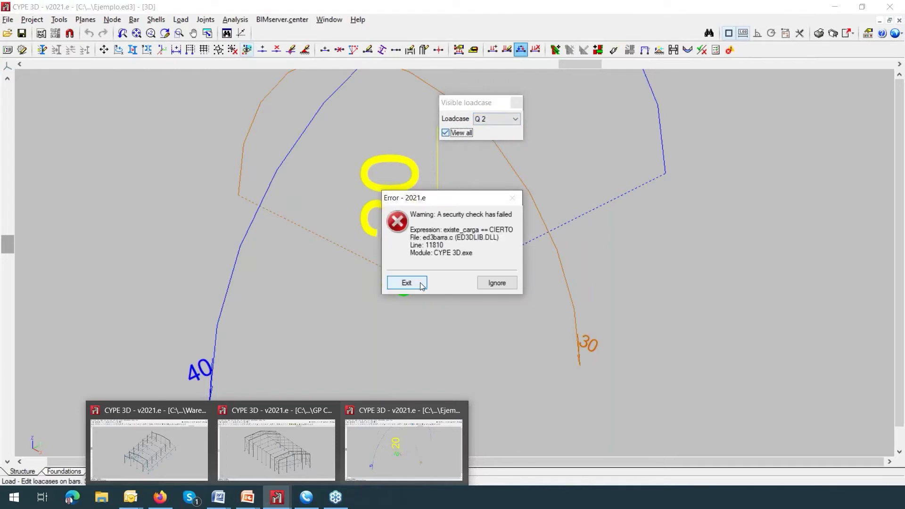
pyautogui.click(405, 283)
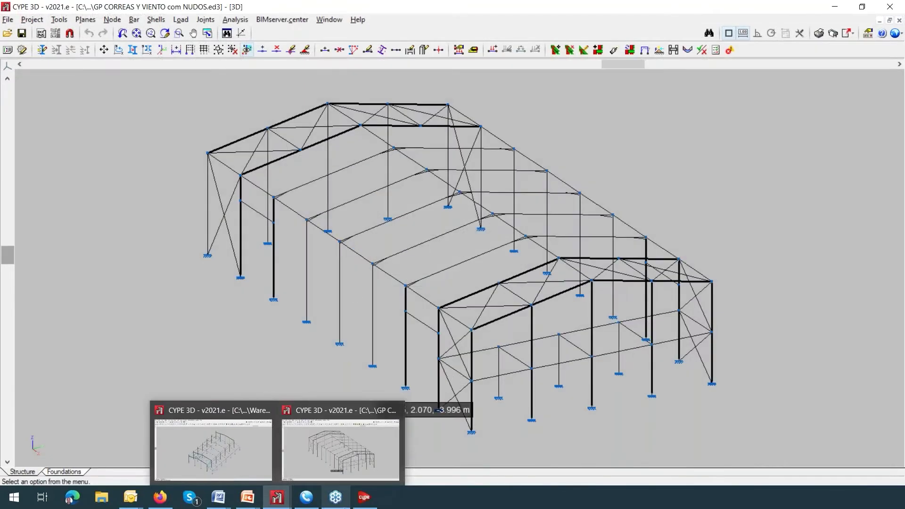
# Start CYPE 3D again from the CYPE 2021 launcher and load the recent Ejemplo project
pyautogui.click(363, 497)
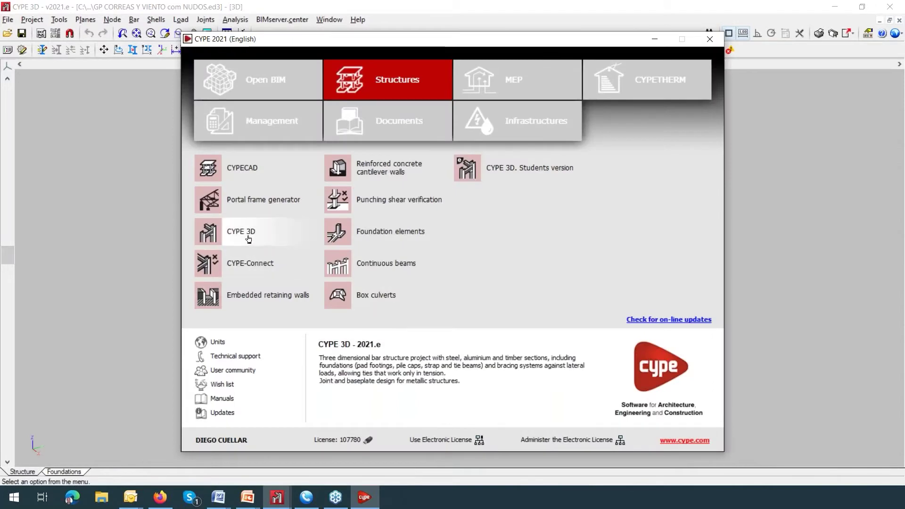
pyautogui.click(249, 239)
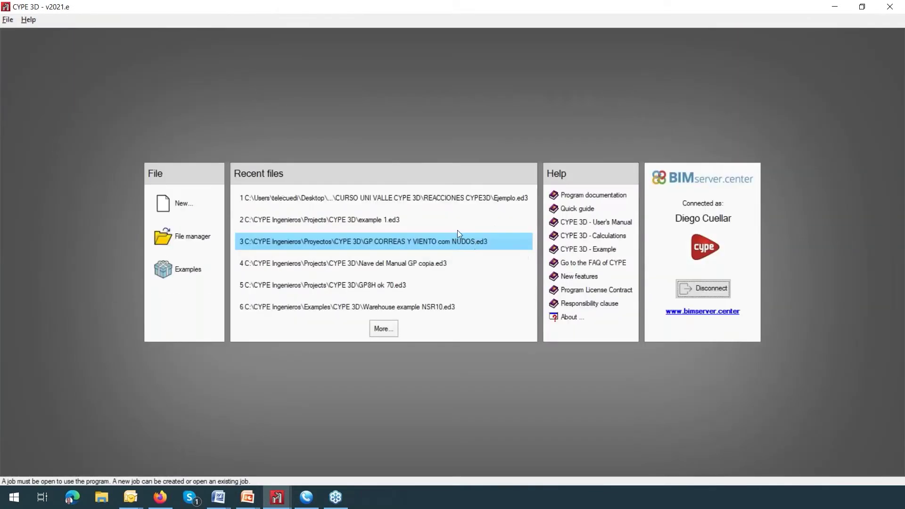
pyautogui.click(381, 198)
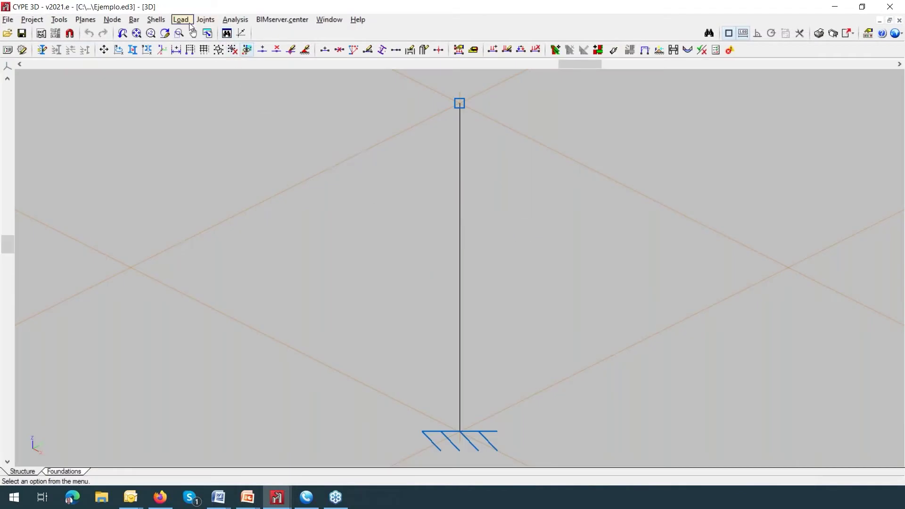
pyautogui.click(190, 23)
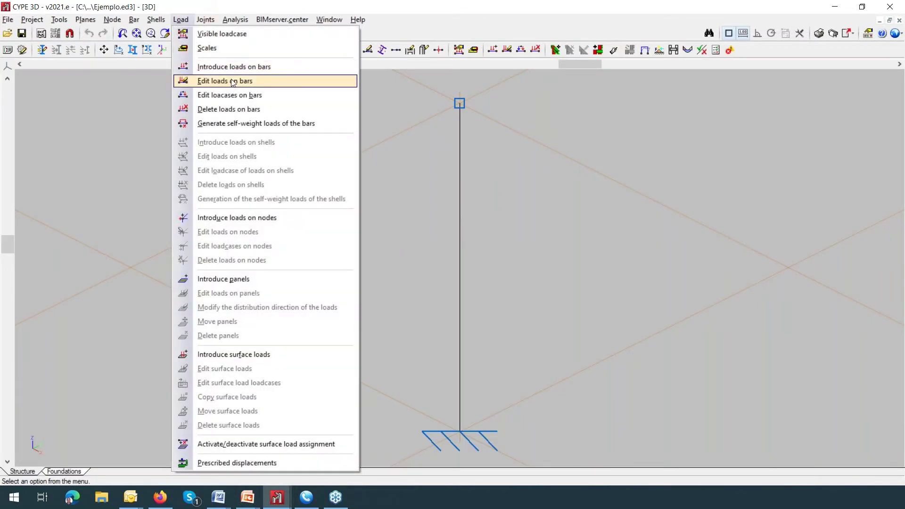
pyautogui.click(231, 80)
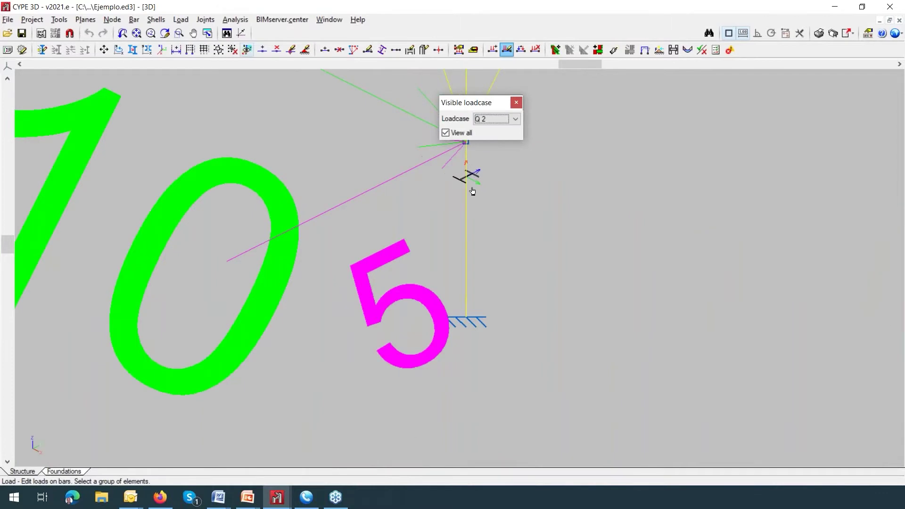
pyautogui.click(515, 119)
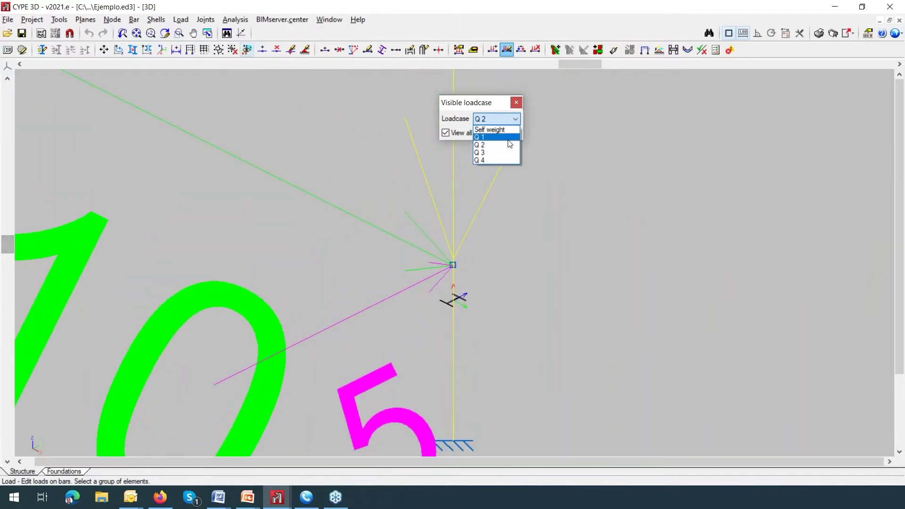
pyautogui.click(508, 145)
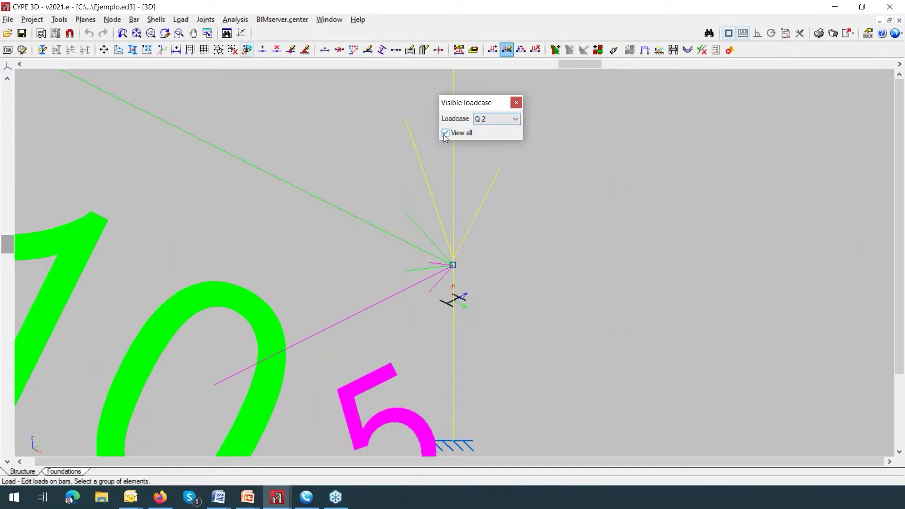
pyautogui.click(516, 103)
# Start introducing loads on bars and limit the visible loads to the Q 2 loadcase by turning off the display of all loadcases
pyautogui.click(181, 20)
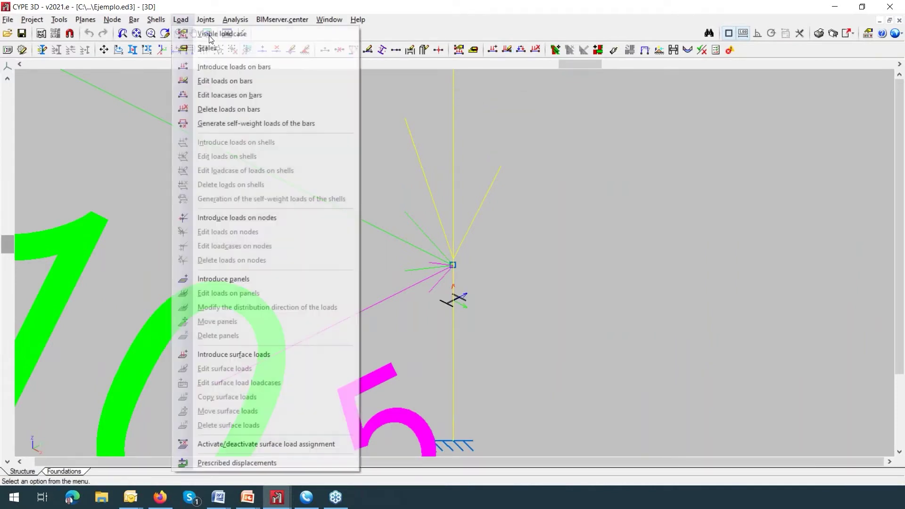
pyautogui.click(230, 68)
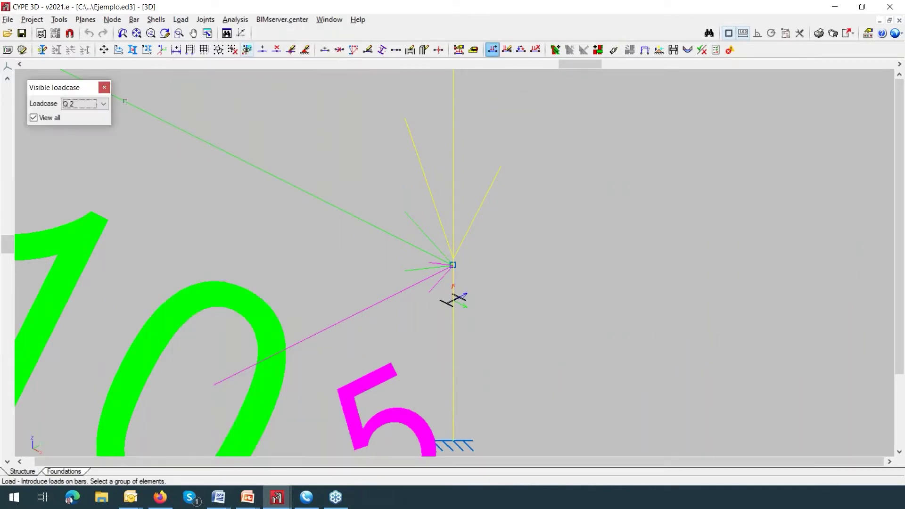
pyautogui.moveTo(96, 88); pyautogui.dragTo(569, 160)
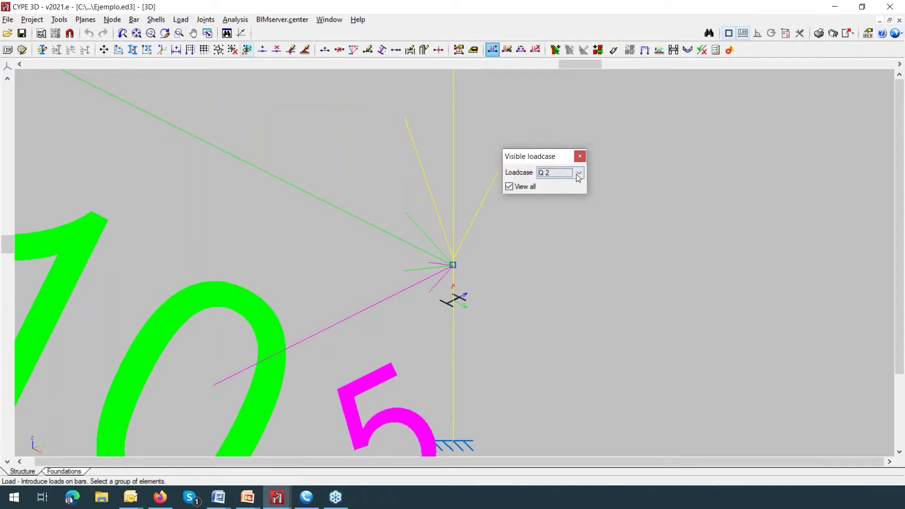
pyautogui.click(576, 174)
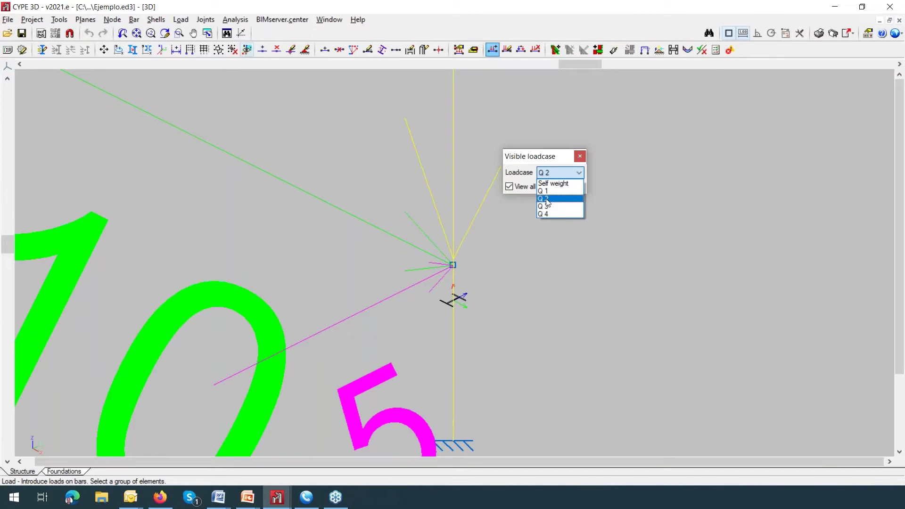
pyautogui.click(510, 187)
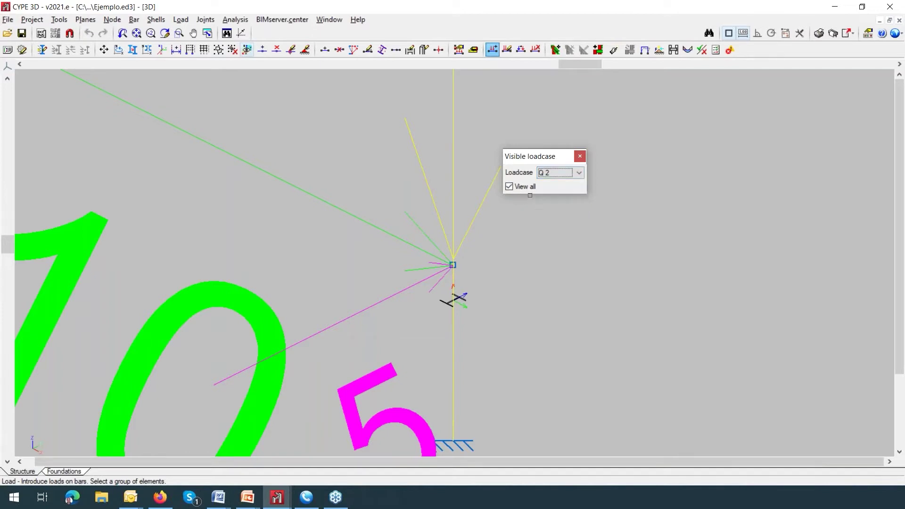
pyautogui.click(510, 187)
pyautogui.scroll(-3, 542, 238)
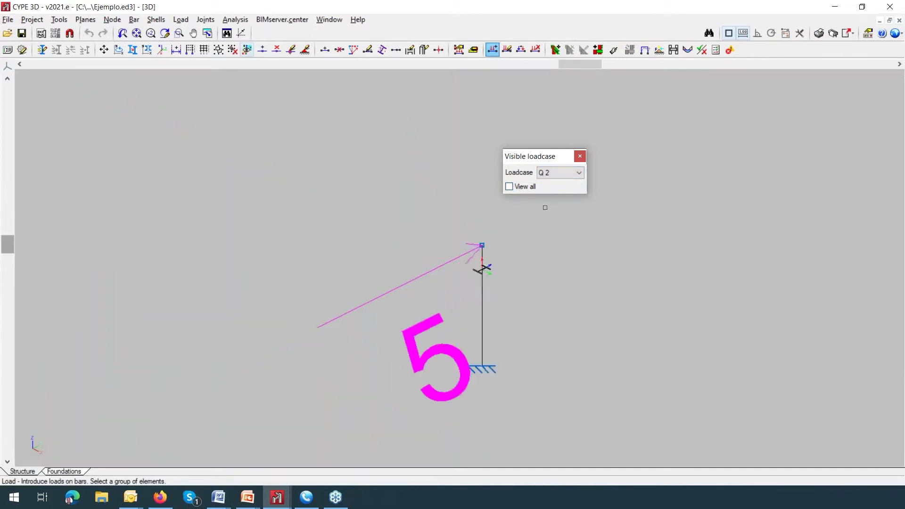
pyautogui.moveTo(542, 238); pyautogui.dragTo(513, 265, button='middle')
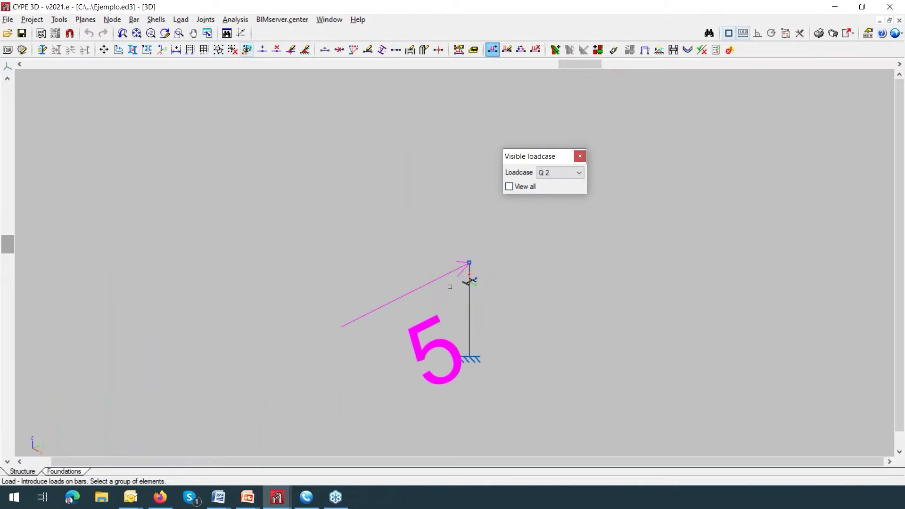
# Edit the loadcase of the displayed load at the top of the bar, accepting Q 2 as its loadcase
pyautogui.click(181, 21)
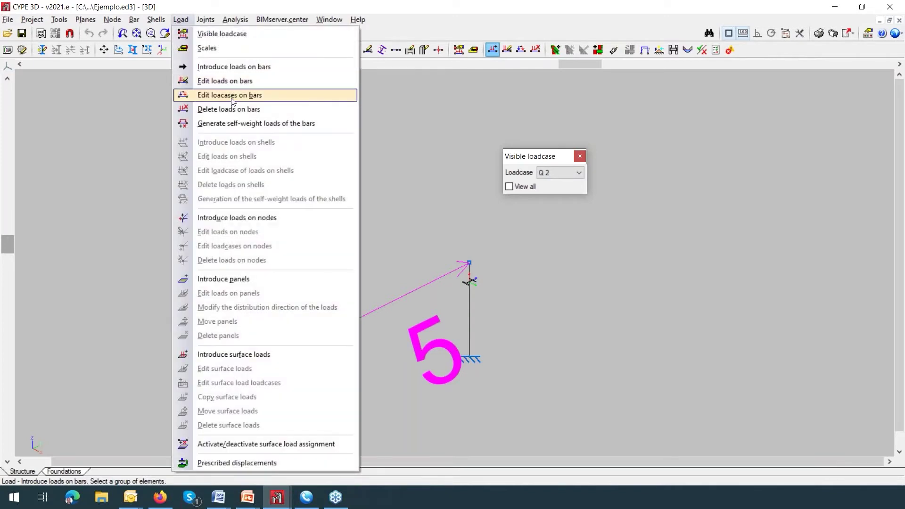
pyautogui.click(231, 95)
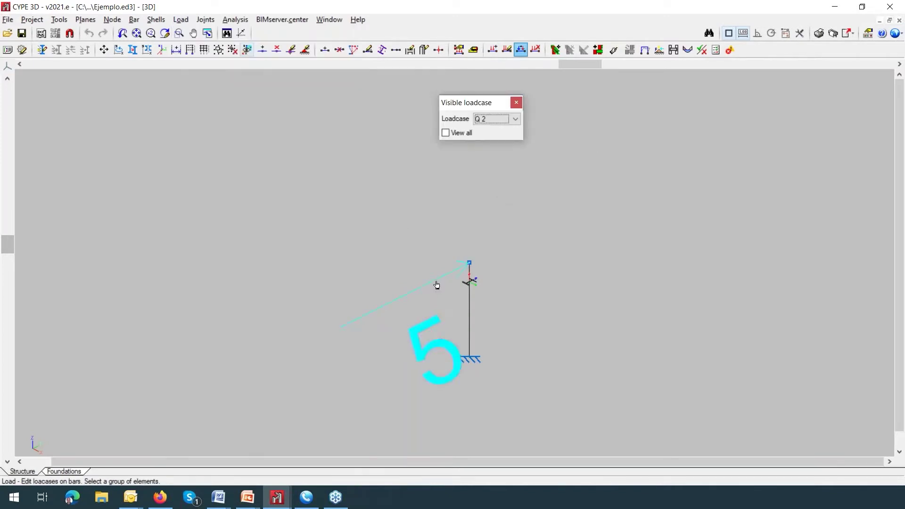
pyautogui.click(542, 249)
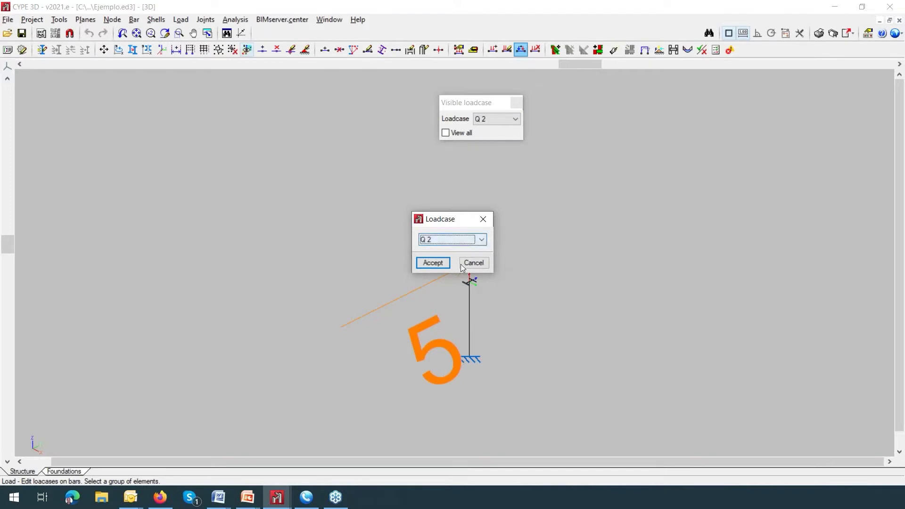
pyautogui.click(431, 262)
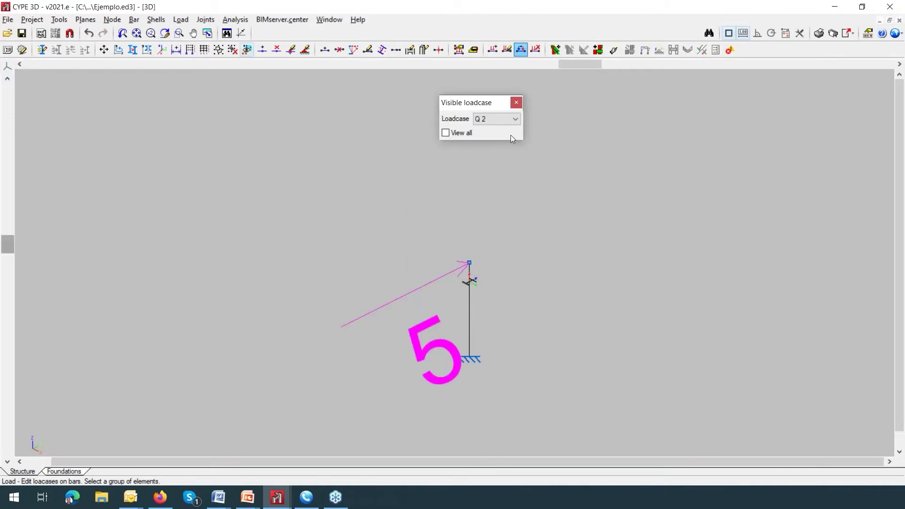
# Compare the Q 1 and Q 2 loads on the bar by making each loadcase visible in turn
pyautogui.click(513, 122)
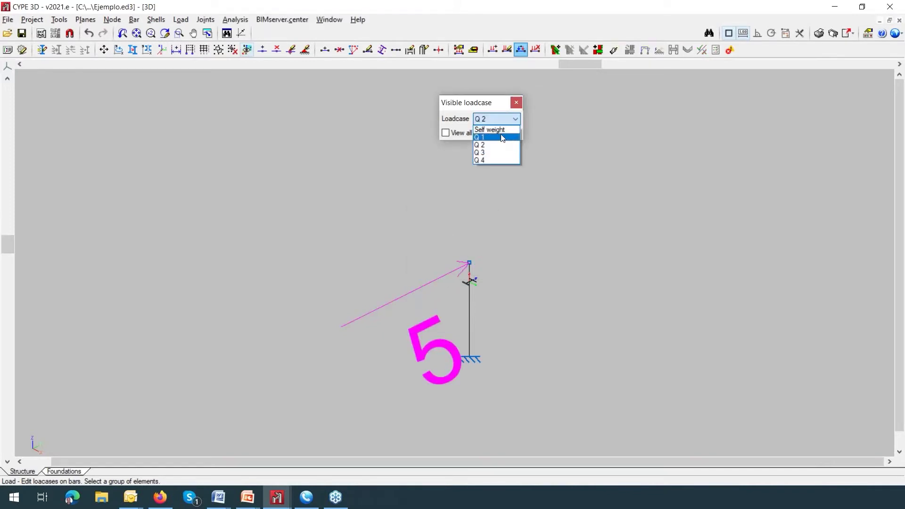
pyautogui.click(502, 137)
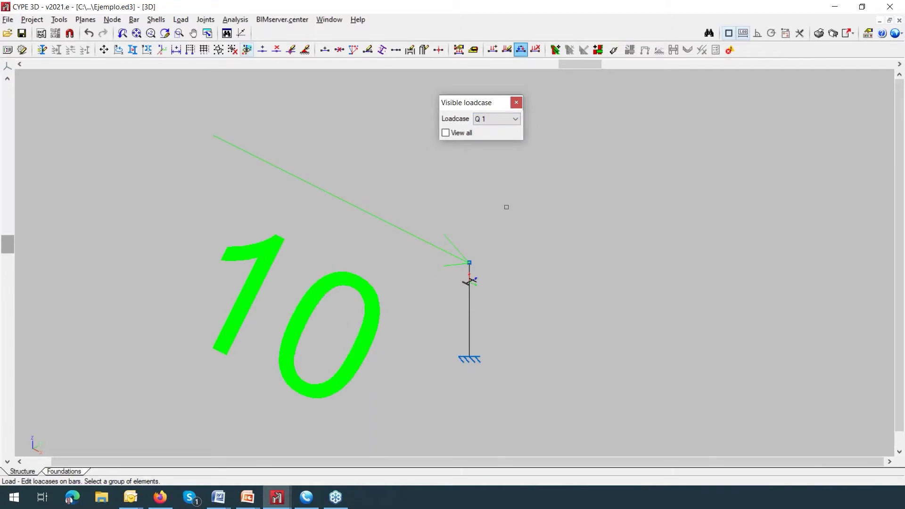
pyautogui.scroll(1, 504, 265)
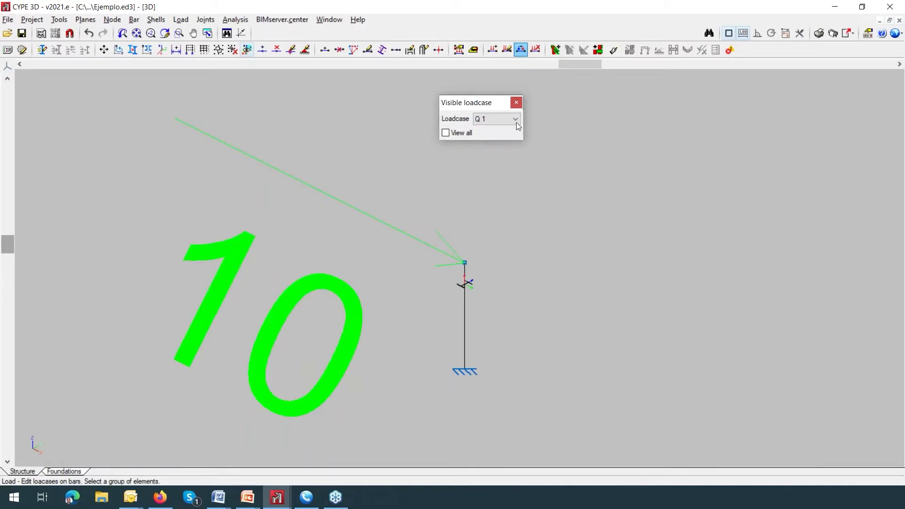
pyautogui.click(515, 118)
pyautogui.click(502, 143)
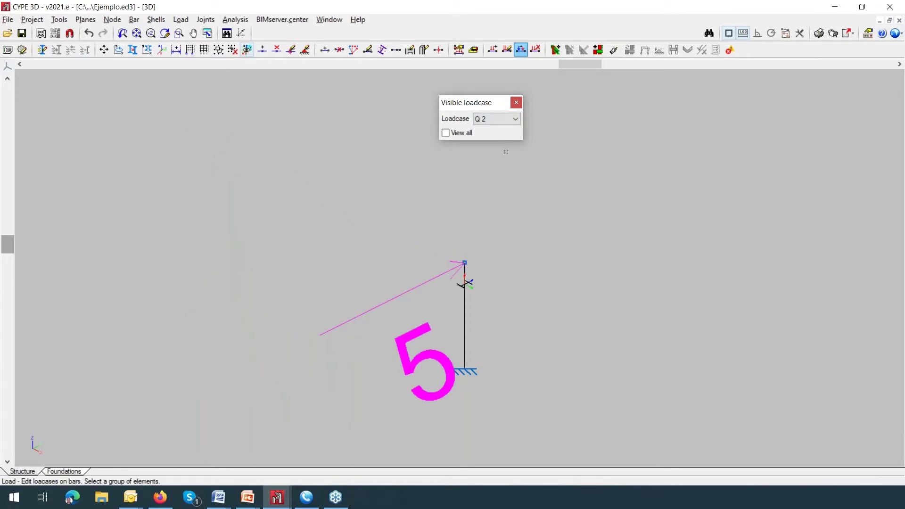
# Set Q 3 as the visible loadcase and bring its entire load symbol into view
pyautogui.click(515, 119)
pyautogui.click(514, 152)
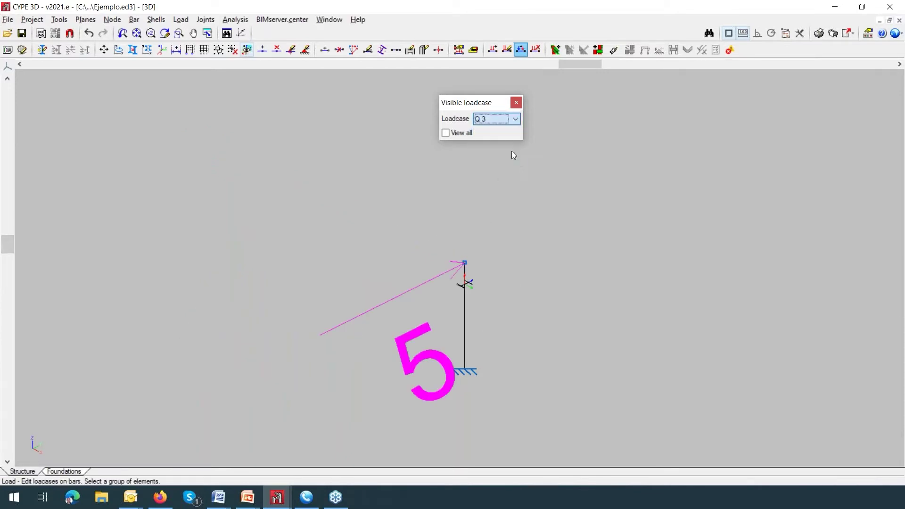
pyautogui.scroll(-5, 529, 243)
pyautogui.scroll(-5, 531, 253)
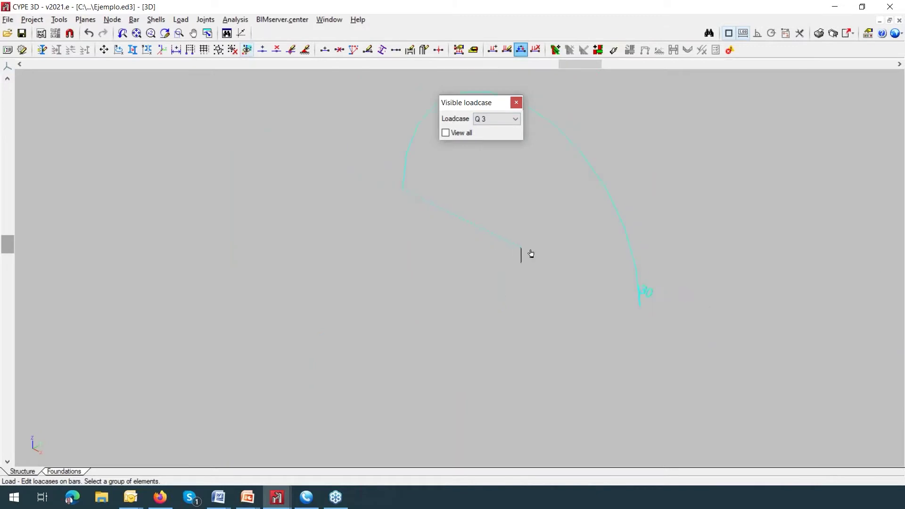
pyautogui.moveTo(509, 298); pyautogui.dragTo(467, 333, button='middle')
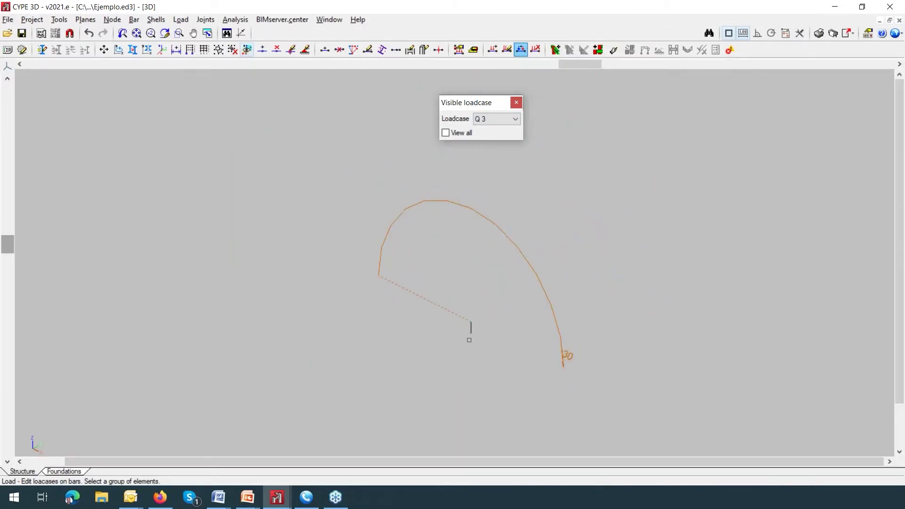
# Set Q 4 as the visible loadcase and examine its load on the bar
pyautogui.click(515, 119)
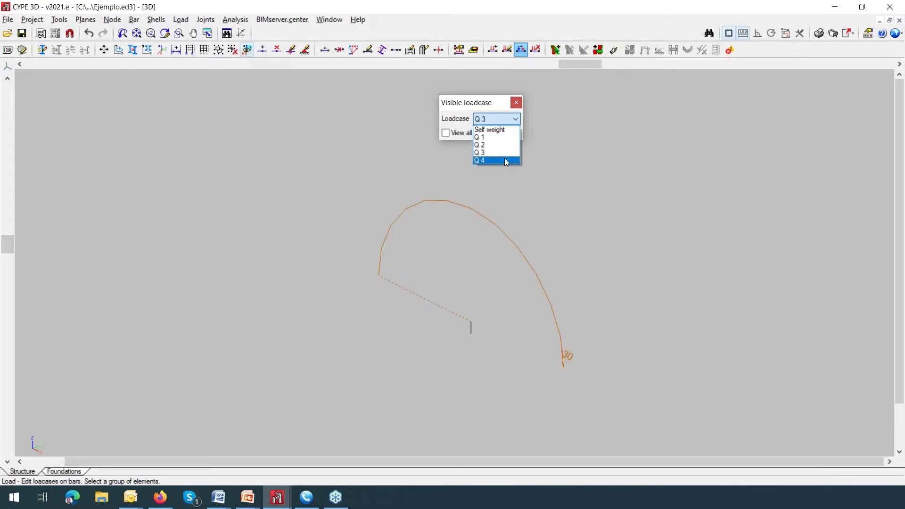
pyautogui.click(504, 158)
pyautogui.scroll(3, 485, 328)
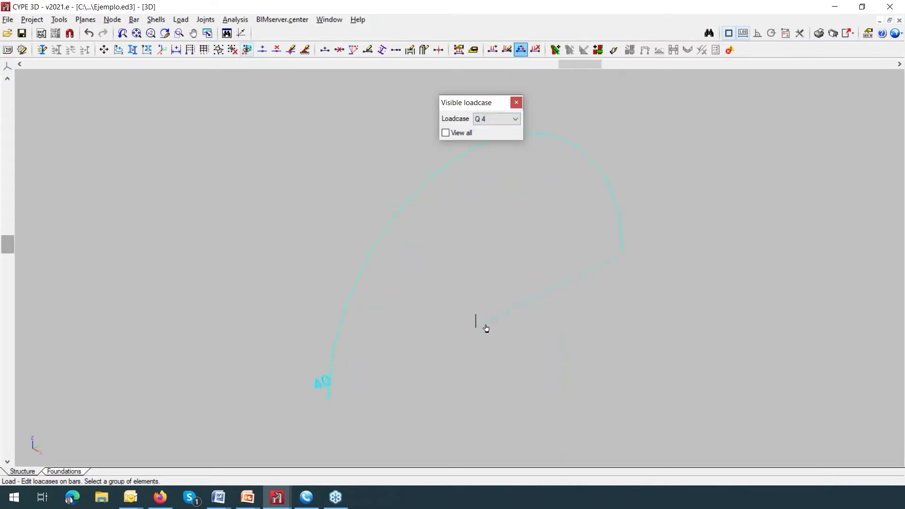
pyautogui.scroll(4, 482, 329)
pyautogui.scroll(-2, 467, 342)
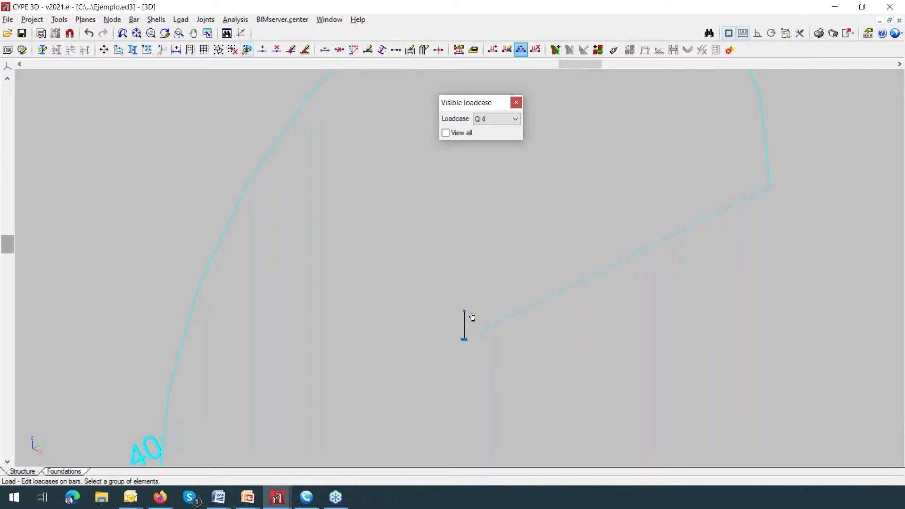
pyautogui.scroll(-2, 468, 319)
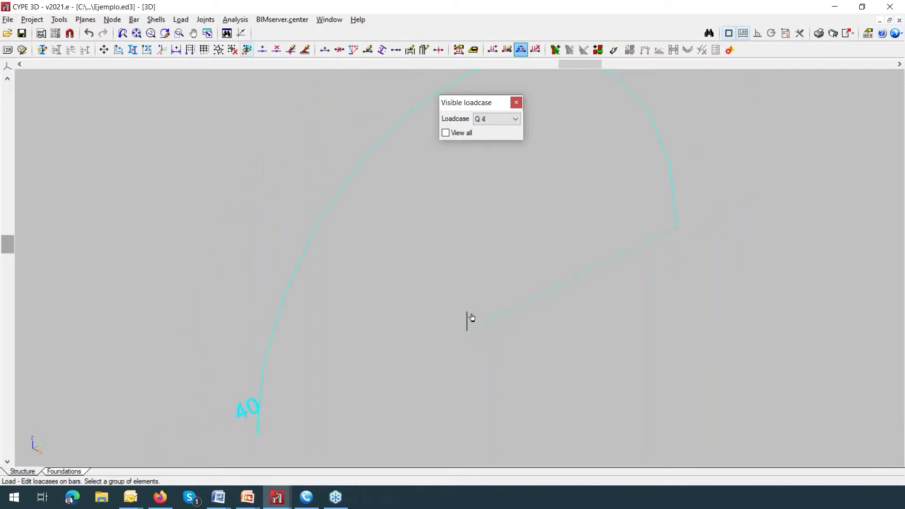
# Open the additional live load loadcases from the project's general data and inspect the reference and description of Q 1
pyautogui.click(38, 22)
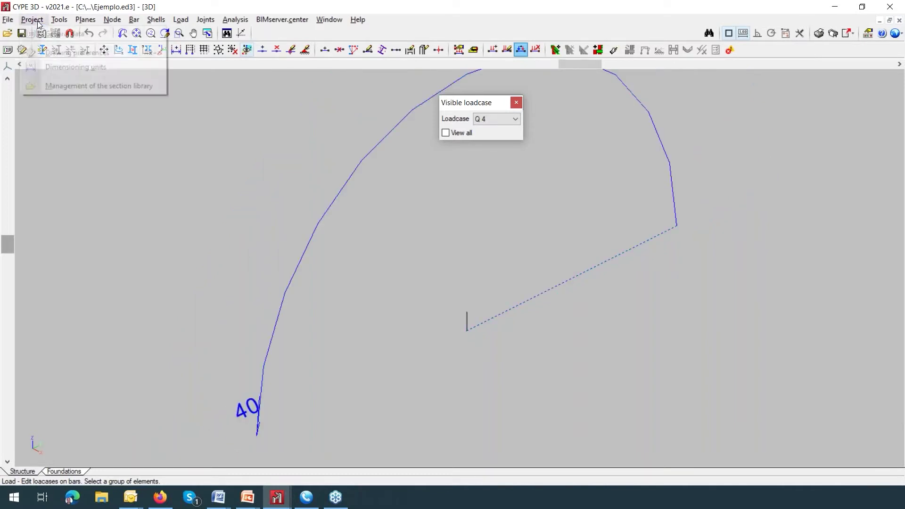
pyautogui.click(55, 35)
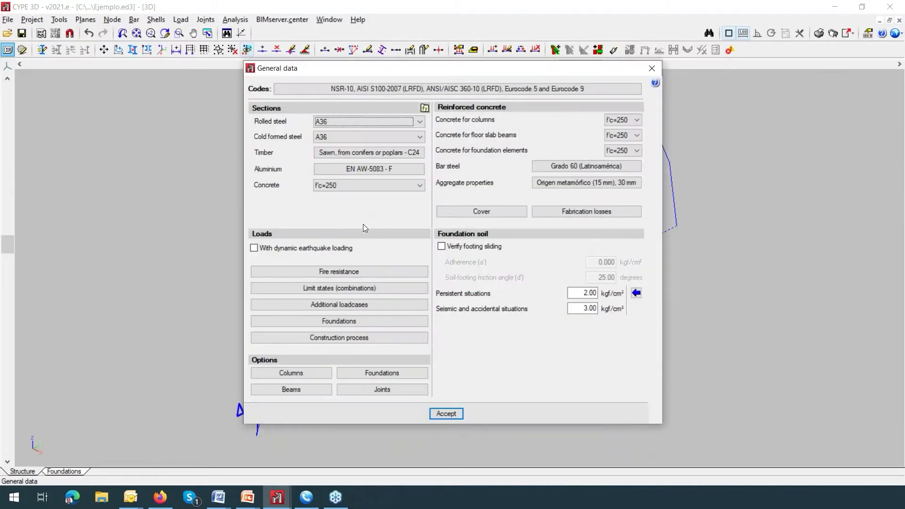
pyautogui.click(374, 307)
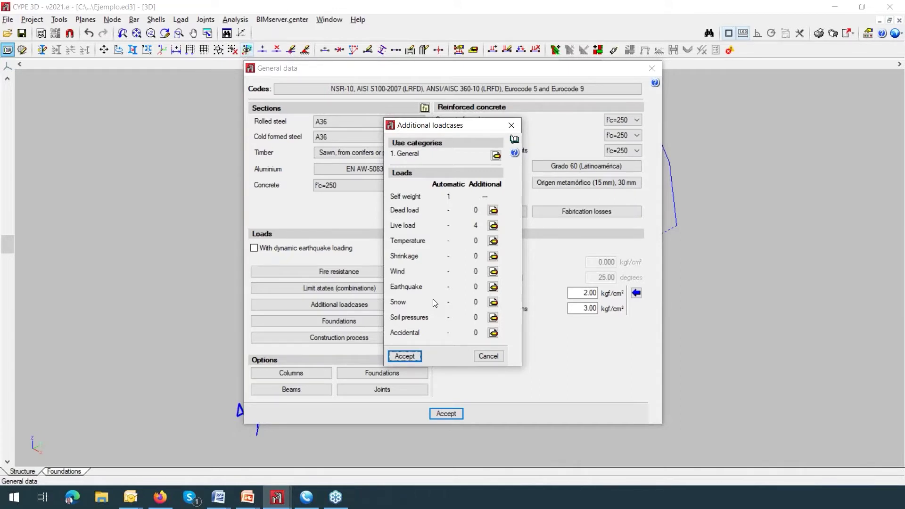
pyautogui.click(493, 226)
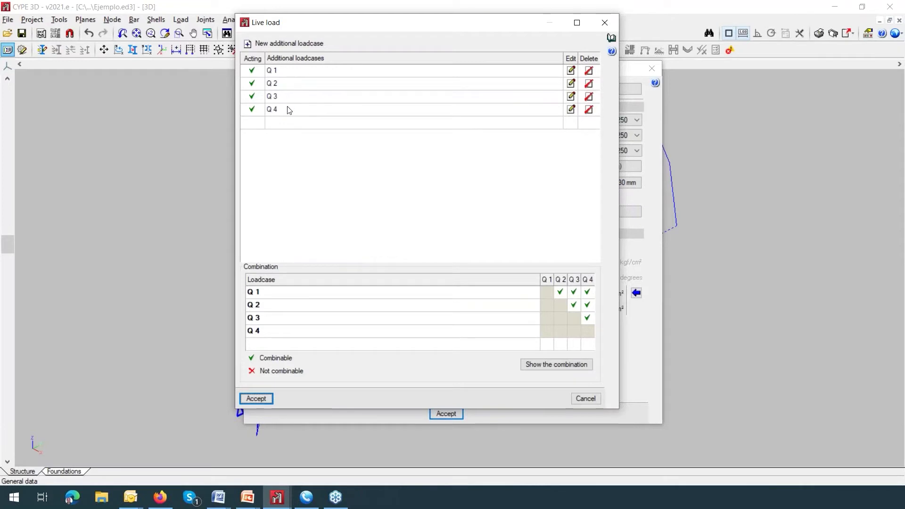
pyautogui.click(571, 71)
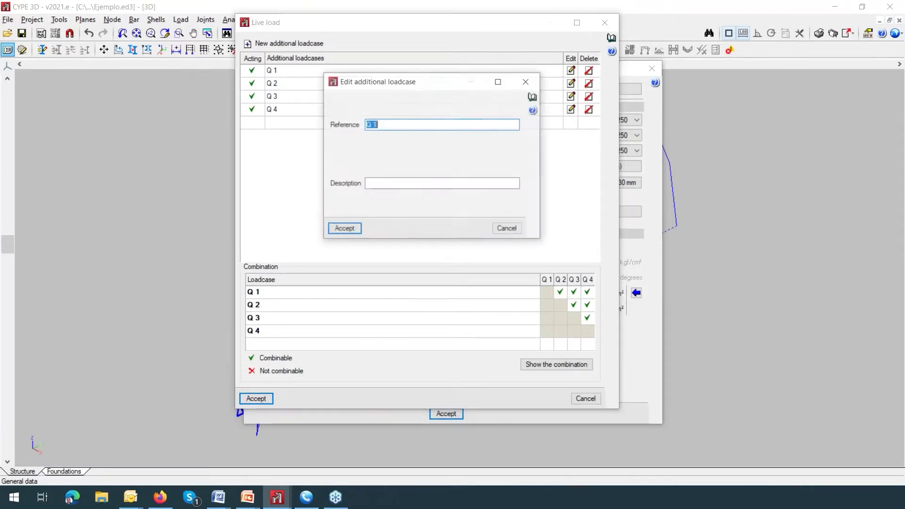
pyautogui.click(526, 83)
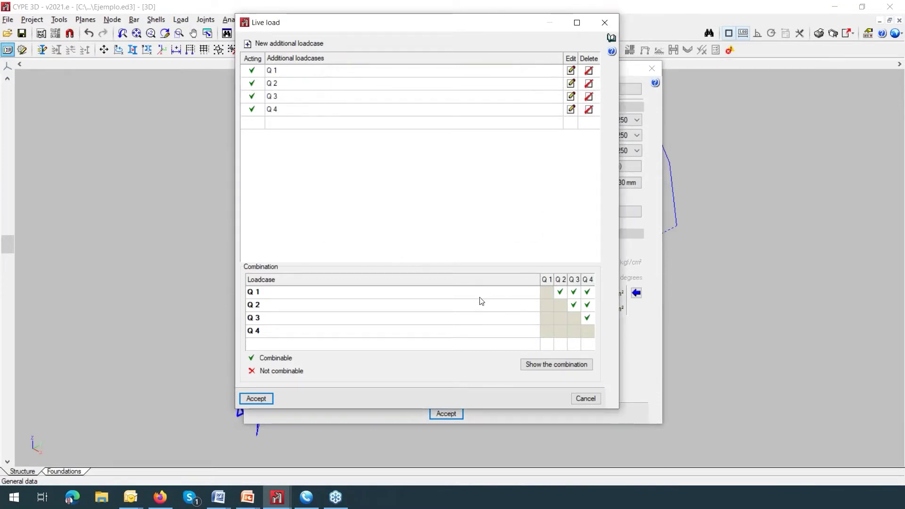
# Review the possible combinations of the live loadcases, and accept the general data without changes
pyautogui.click(560, 368)
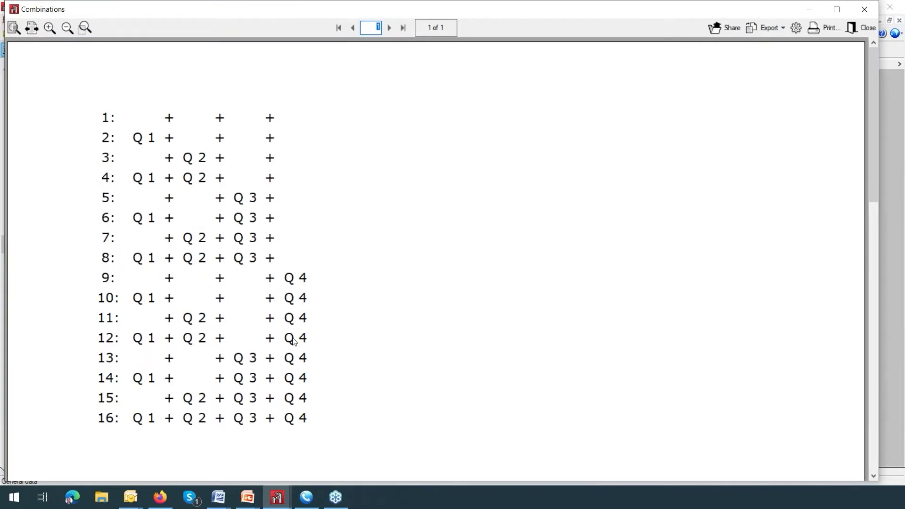
pyautogui.click(861, 7)
pyautogui.click(257, 399)
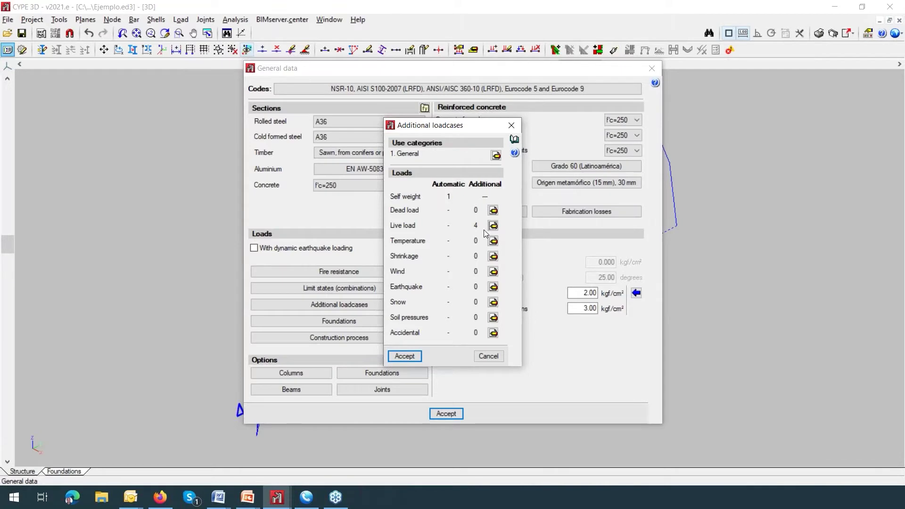
pyautogui.click(405, 356)
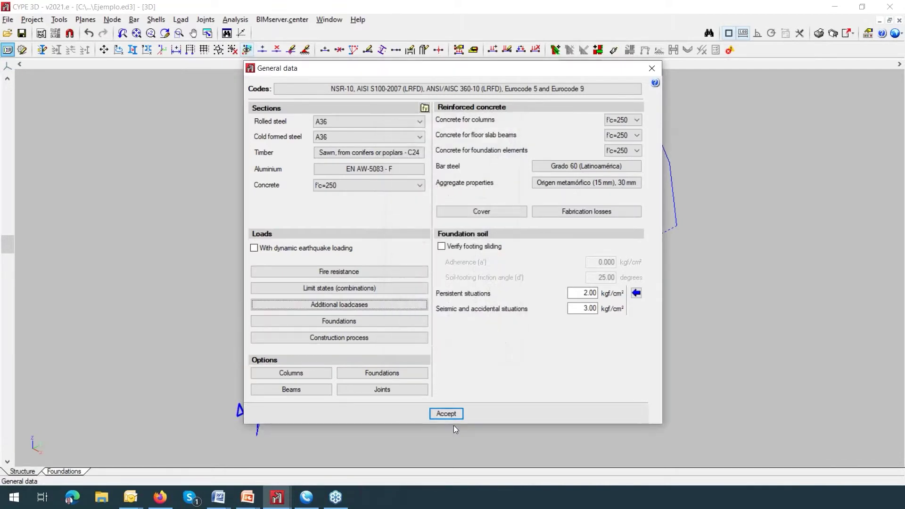
pyautogui.click(447, 412)
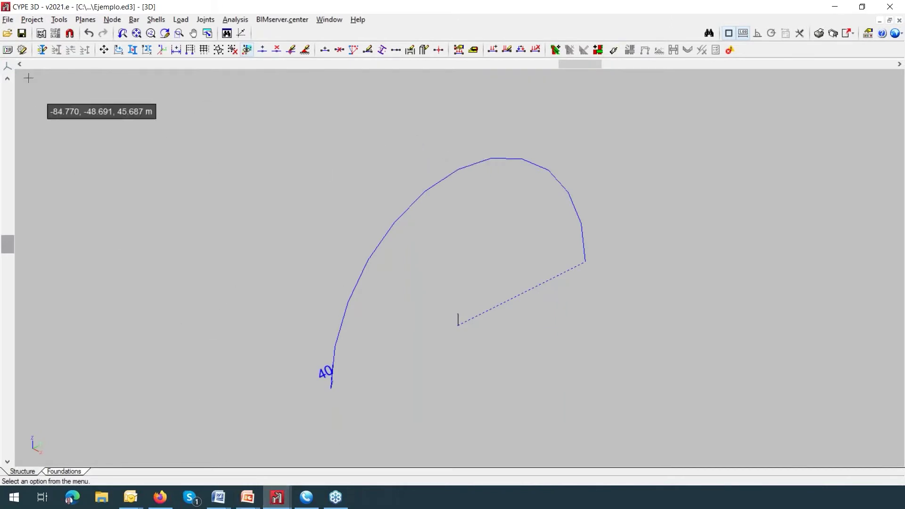
# Open the Viga Simple project from the _curso VIGA SIMPLE folder
pyautogui.click(8, 20)
pyautogui.click(46, 48)
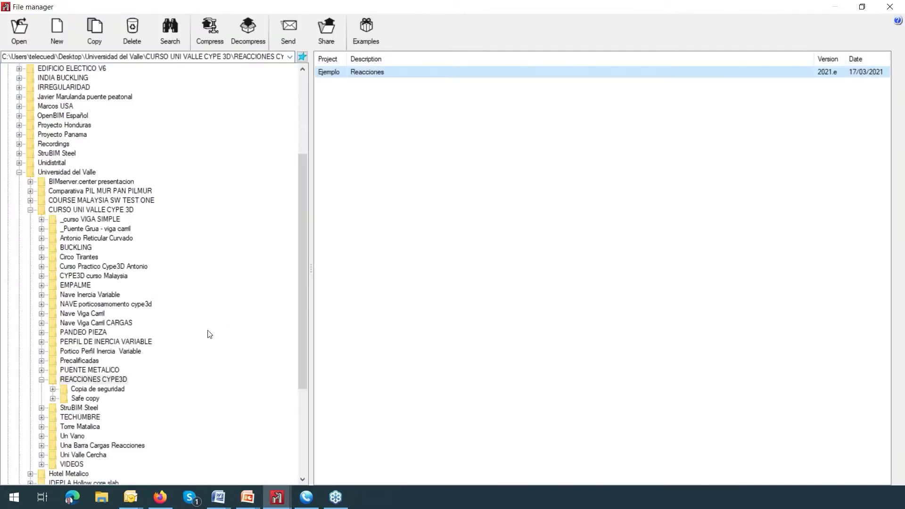
pyautogui.click(58, 221)
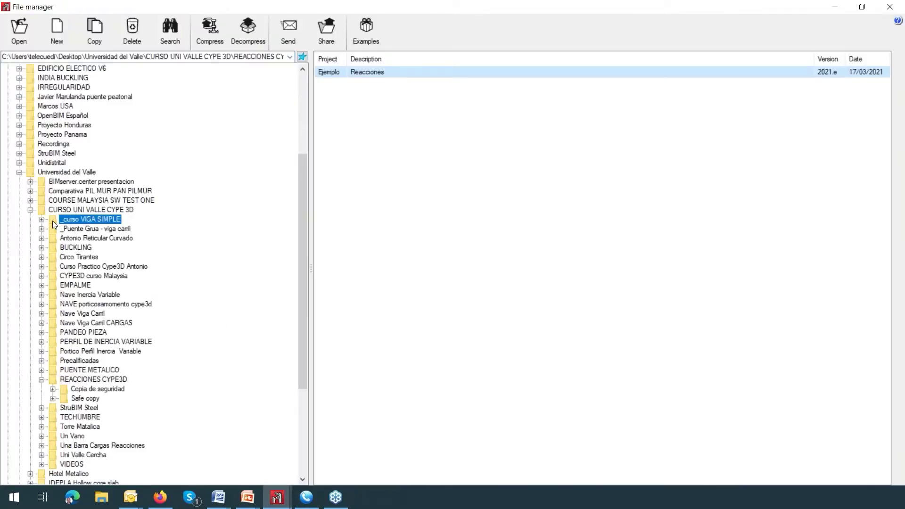
pyautogui.doubleClick(335, 72)
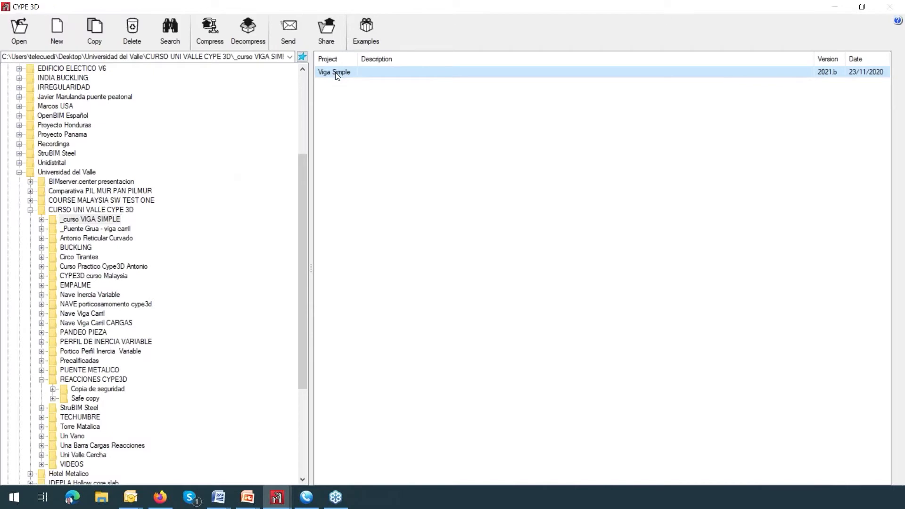
pyautogui.scroll(-3, 391, 190)
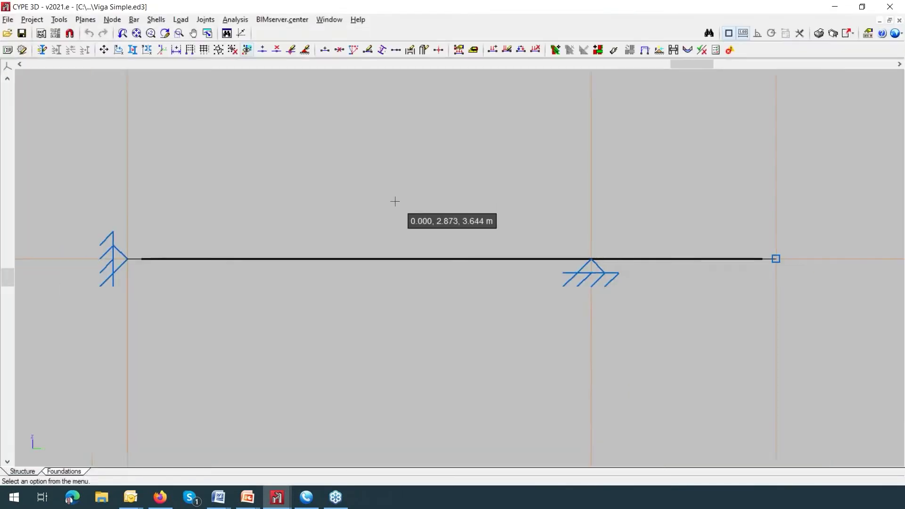
# Display the loads of all loadcases on the beam, with Q 1 as the active loadcase
pyautogui.click(235, 19)
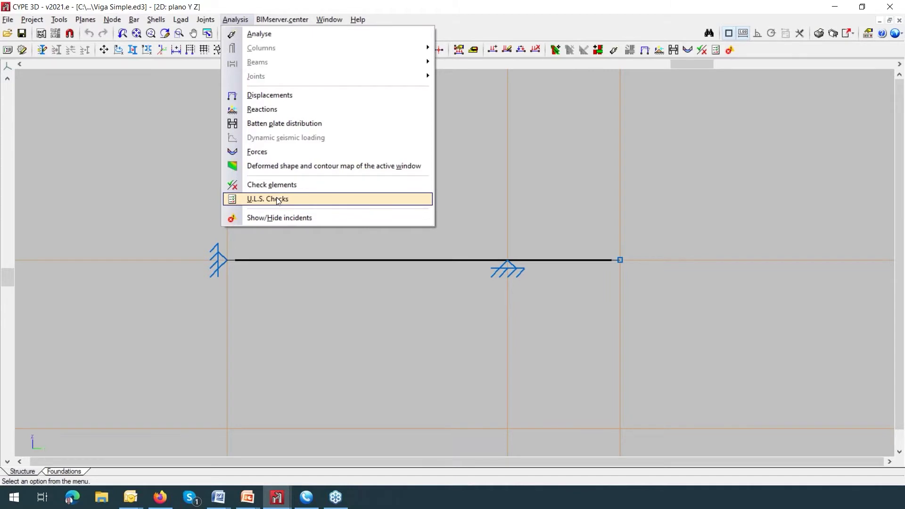
pyautogui.click(181, 20)
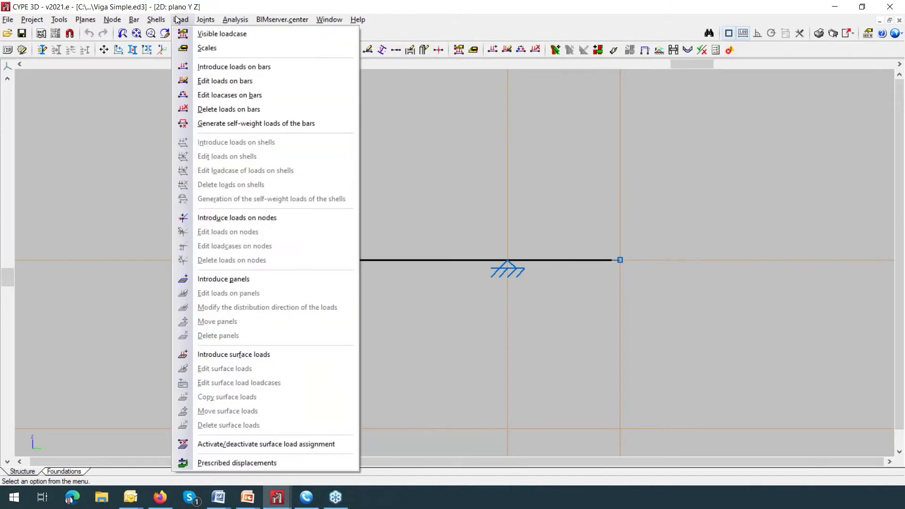
pyautogui.click(211, 36)
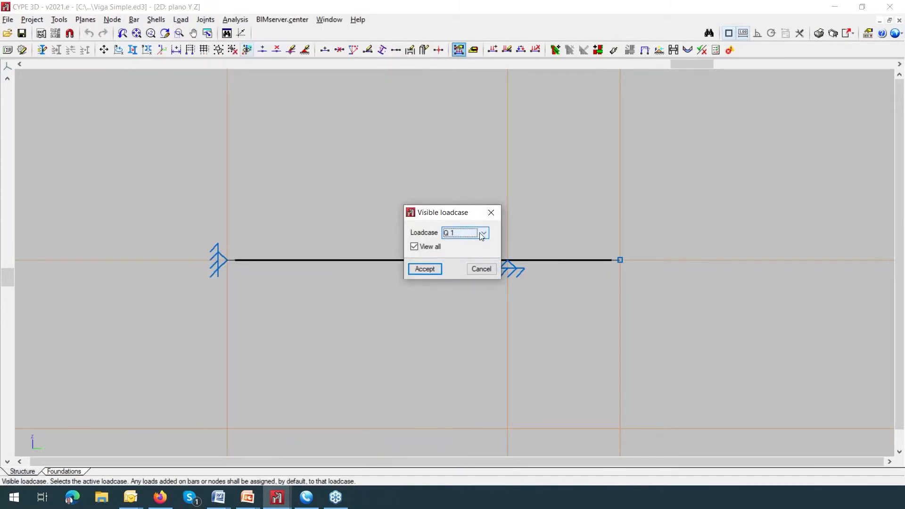
pyautogui.click(425, 268)
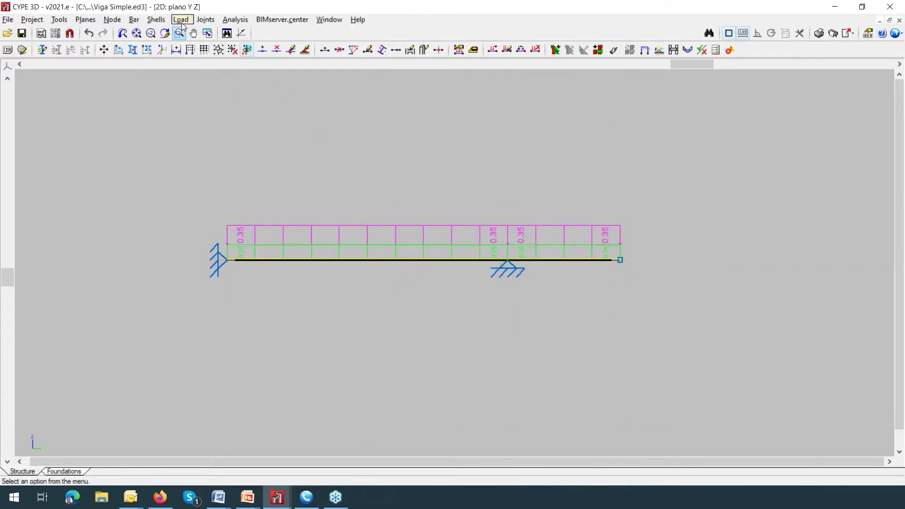
# Start editing loads on bars and limit the visible loads to the Q 1 loadcase
pyautogui.click(180, 19)
pyautogui.click(231, 86)
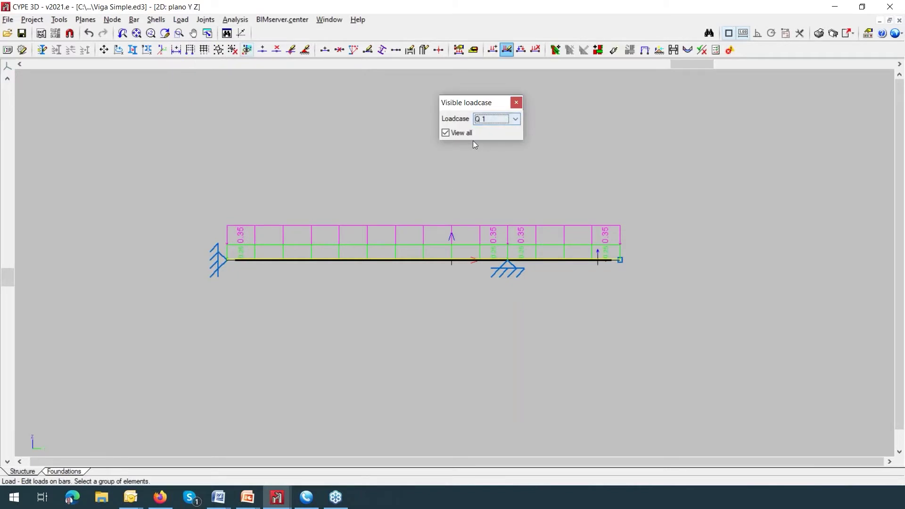
pyautogui.click(451, 134)
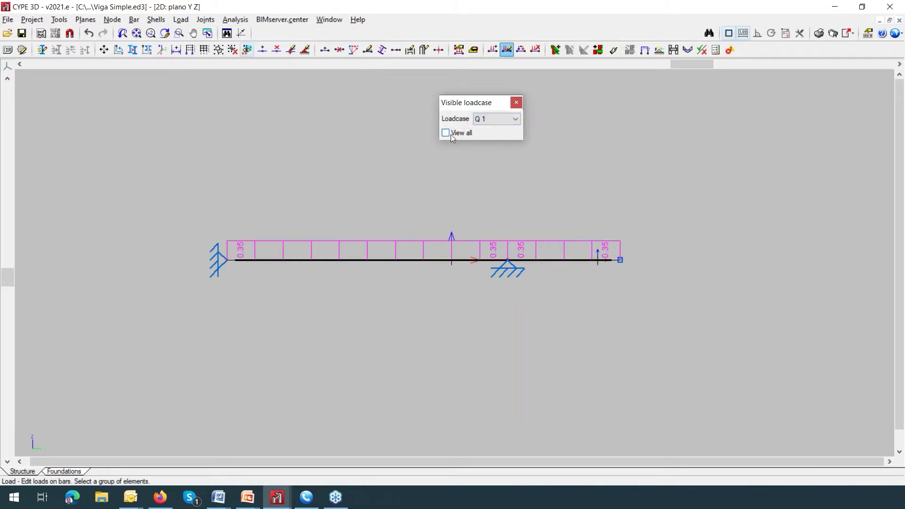
# Show only the CM 1 loads on the beam, and switch the visible loadcase back to Q 1
pyautogui.click(510, 120)
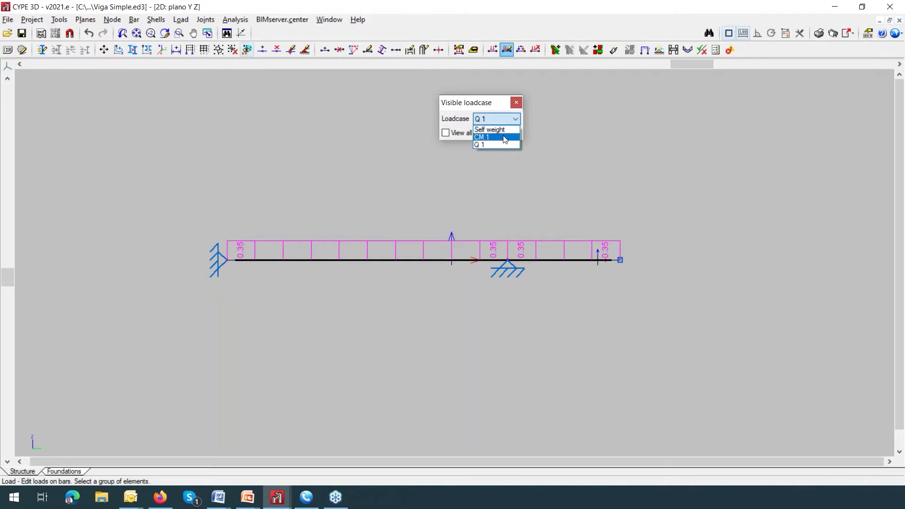
pyautogui.click(503, 137)
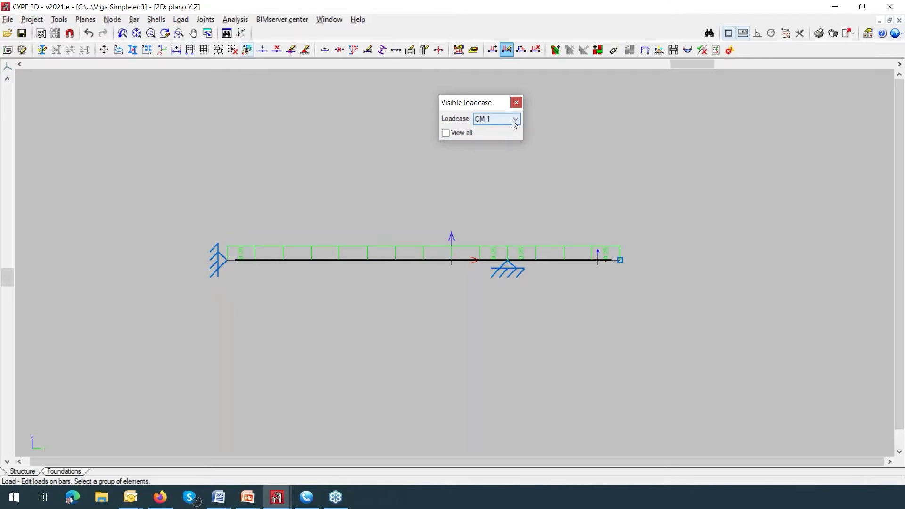
pyautogui.click(513, 120)
pyautogui.click(490, 144)
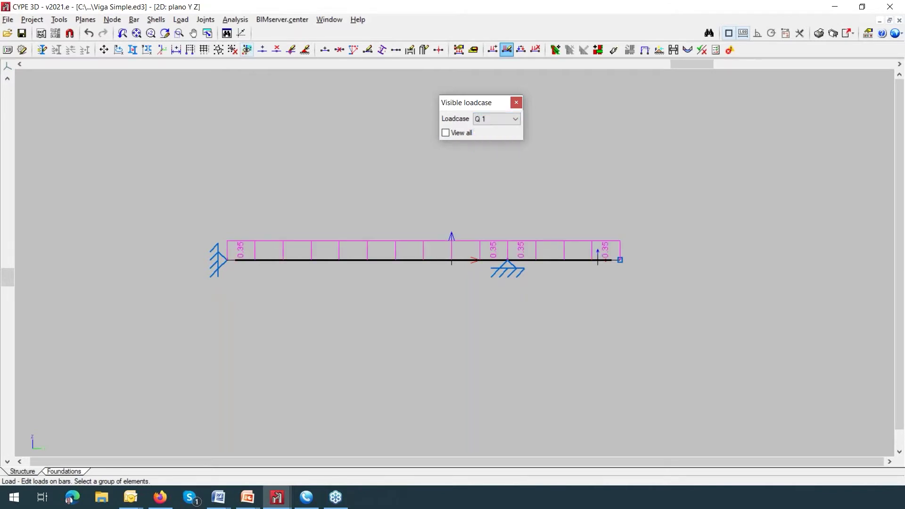
# Examine the Q 1 load on the longer span in local and global axes, and close its description without changes
pyautogui.click(475, 246)
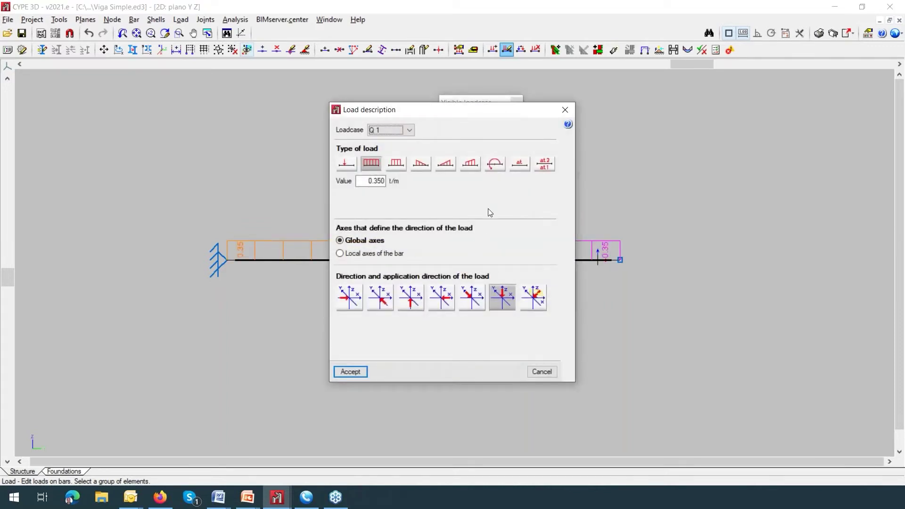
pyautogui.moveTo(466, 116); pyautogui.dragTo(619, 113)
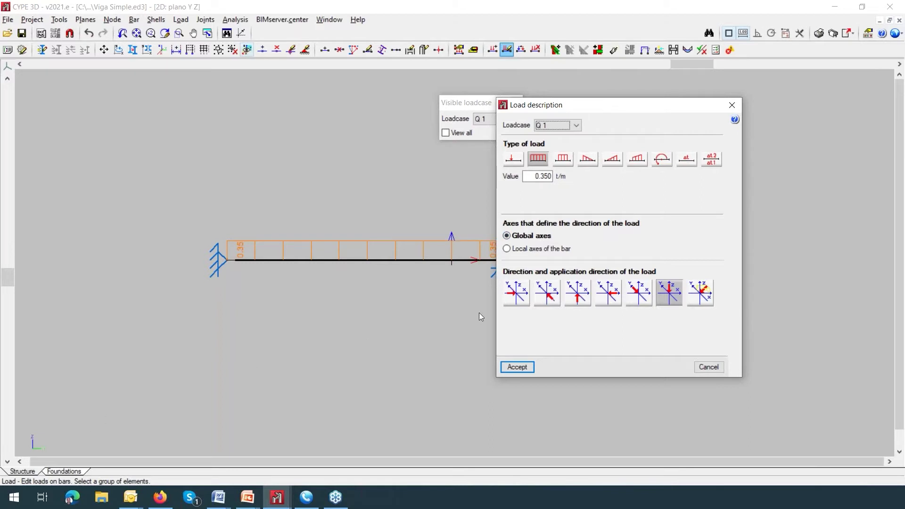
pyautogui.click(517, 251)
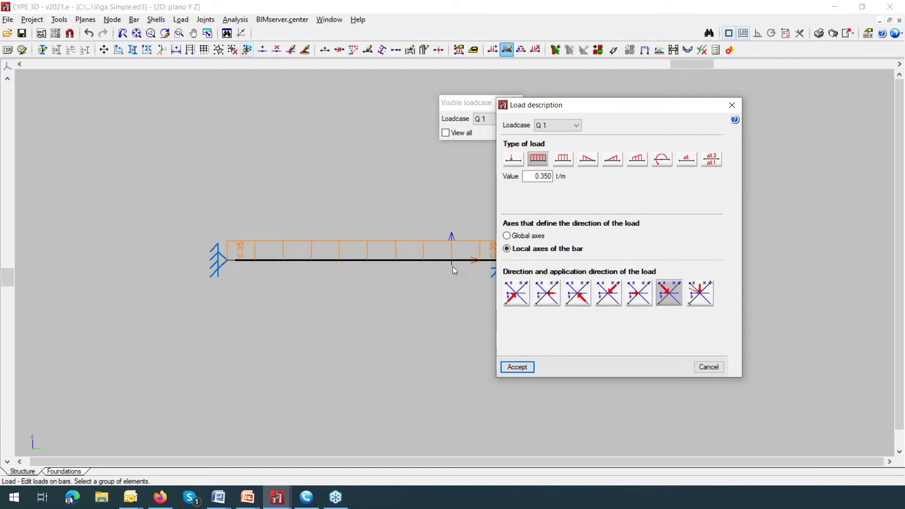
pyautogui.moveTo(632, 105); pyautogui.dragTo(220, 95)
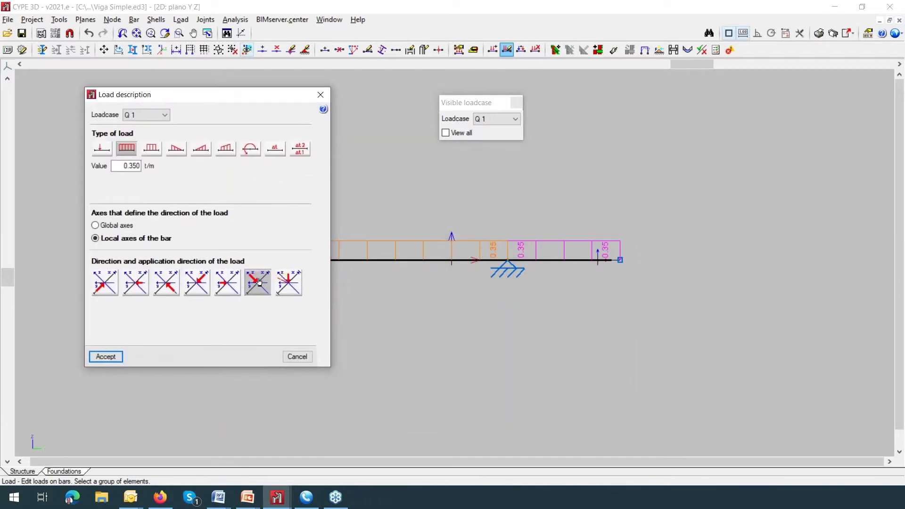
pyautogui.click(115, 228)
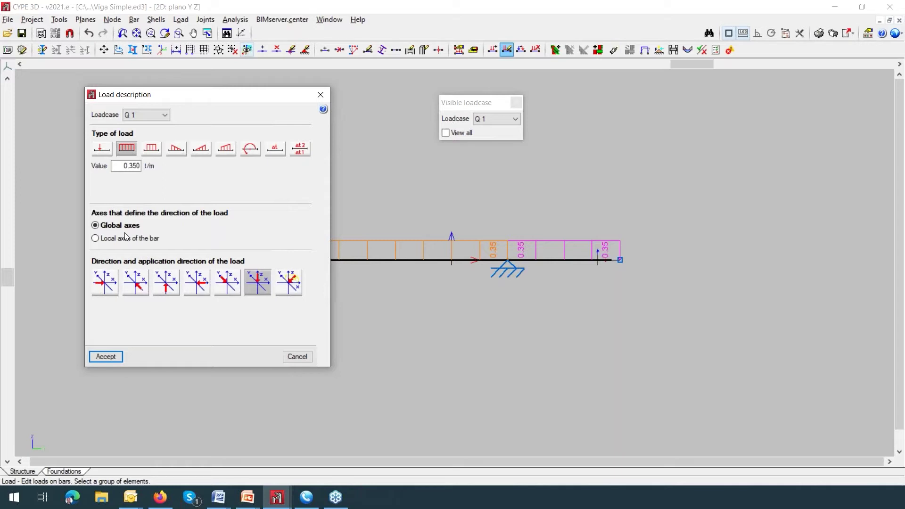
pyautogui.click(321, 95)
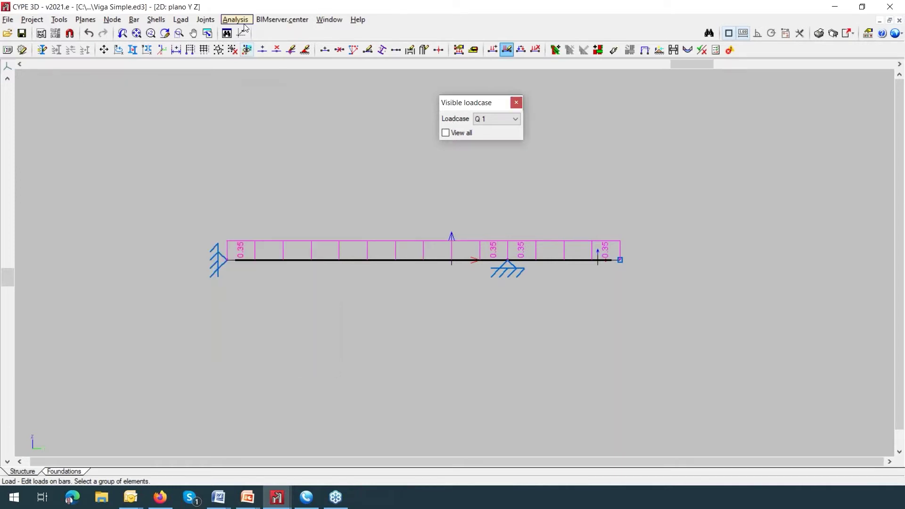
# Run the U.L.S. checks on the longer span and review each code check, from slenderness to combined forces and torsion
pyautogui.click(238, 20)
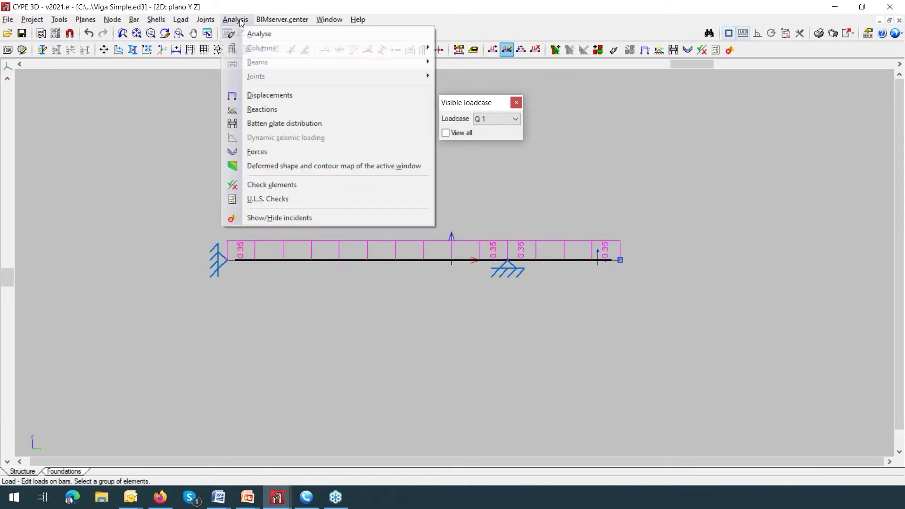
pyautogui.click(268, 199)
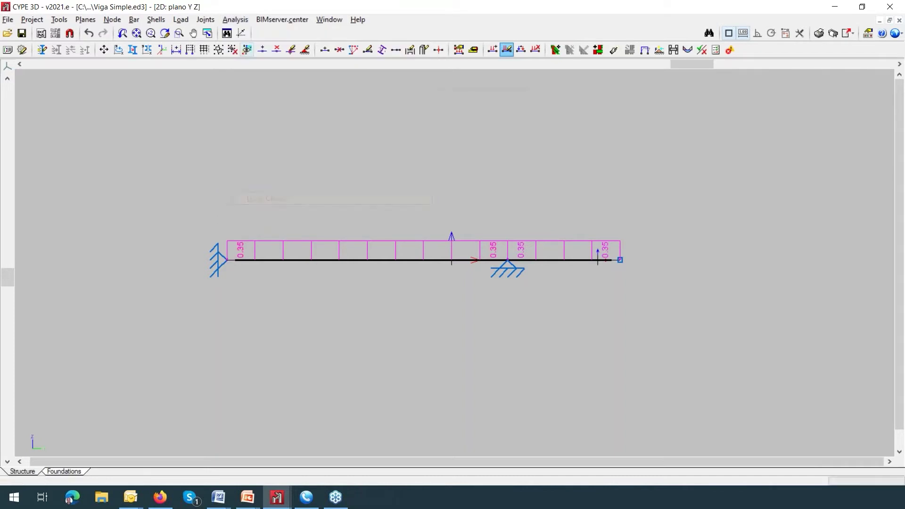
pyautogui.click(340, 260)
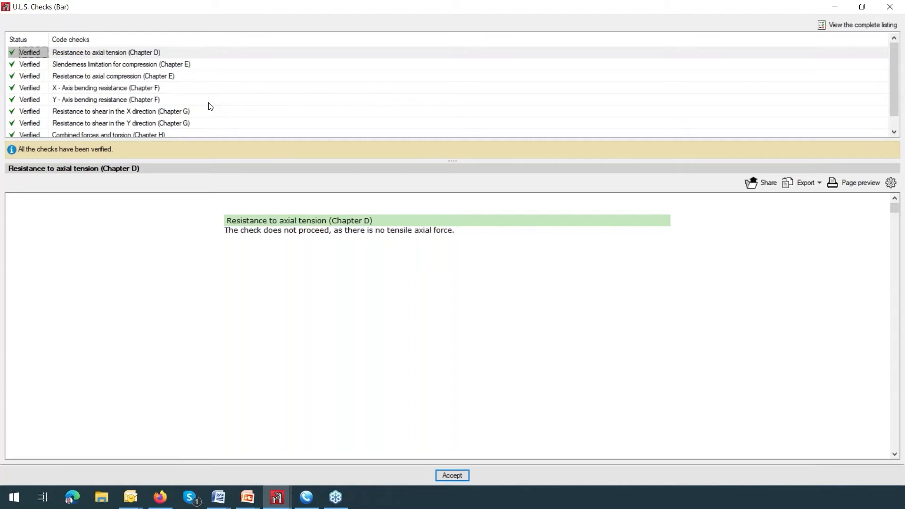
pyautogui.click(111, 66)
pyautogui.click(117, 78)
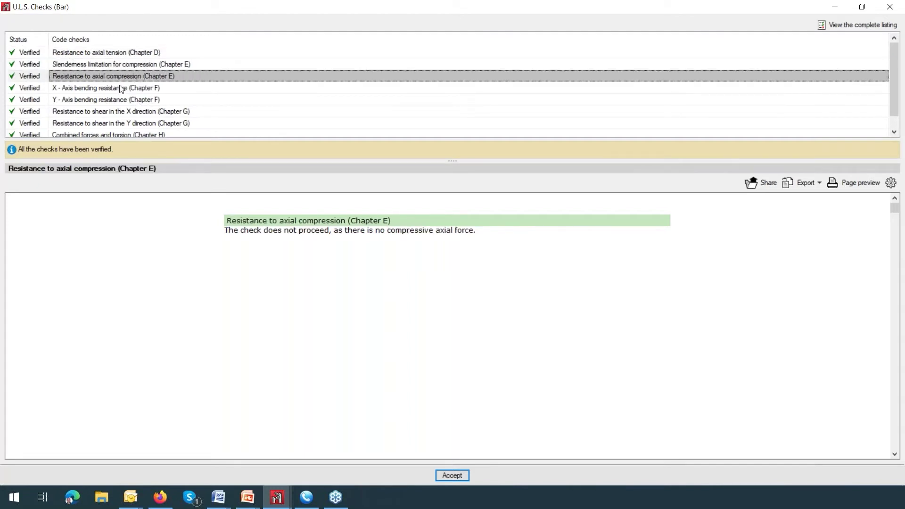
pyautogui.click(123, 89)
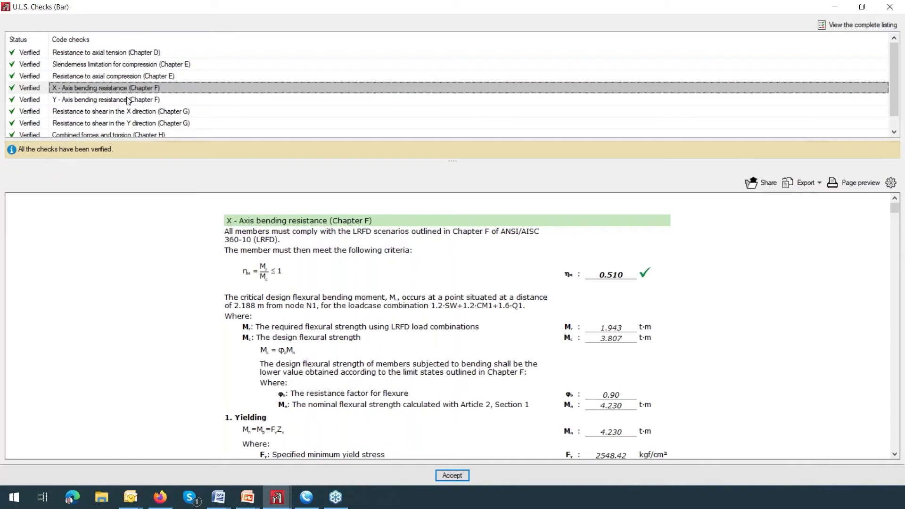
pyautogui.click(129, 99)
pyautogui.click(135, 113)
pyautogui.scroll(-1, 146, 117)
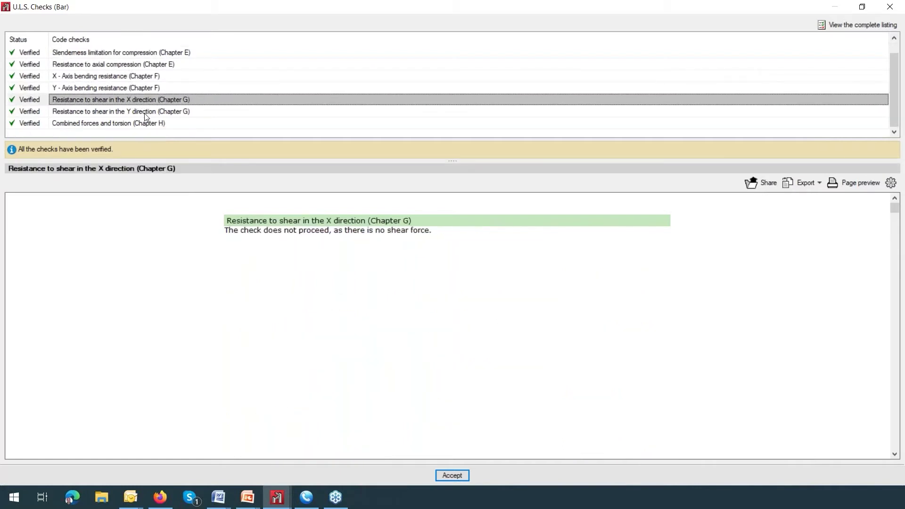
pyautogui.click(146, 115)
pyautogui.click(148, 124)
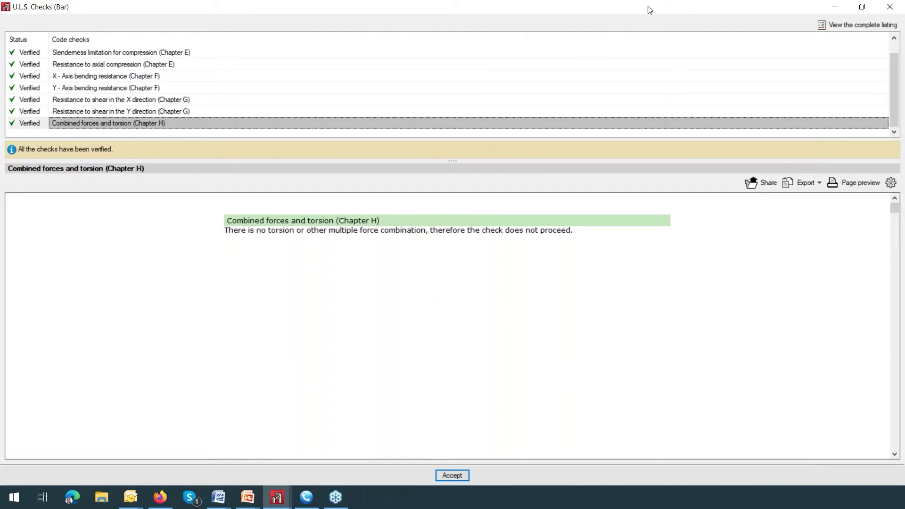
# Read through the complete U.L.S. check listing of the longer span, and close the listing and the checks
pyautogui.click(825, 26)
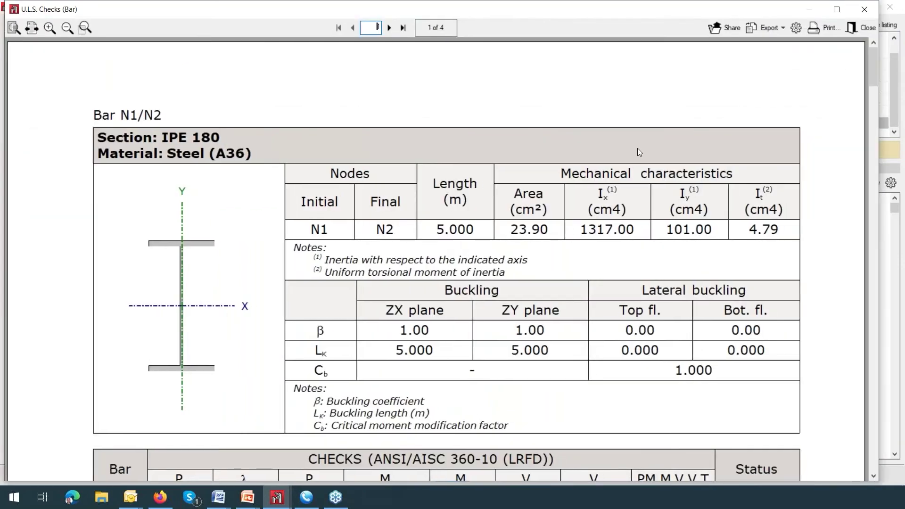
pyautogui.scroll(-3, 637, 148)
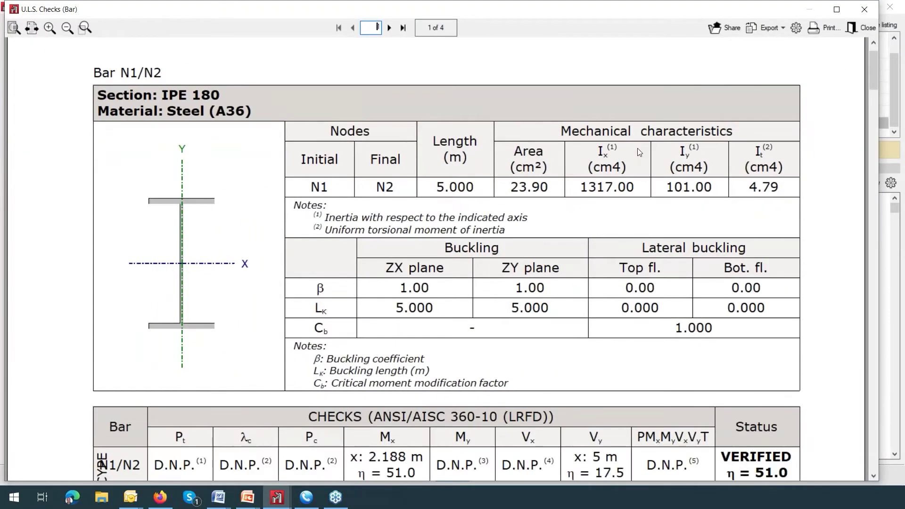
pyautogui.scroll(-8, 638, 151)
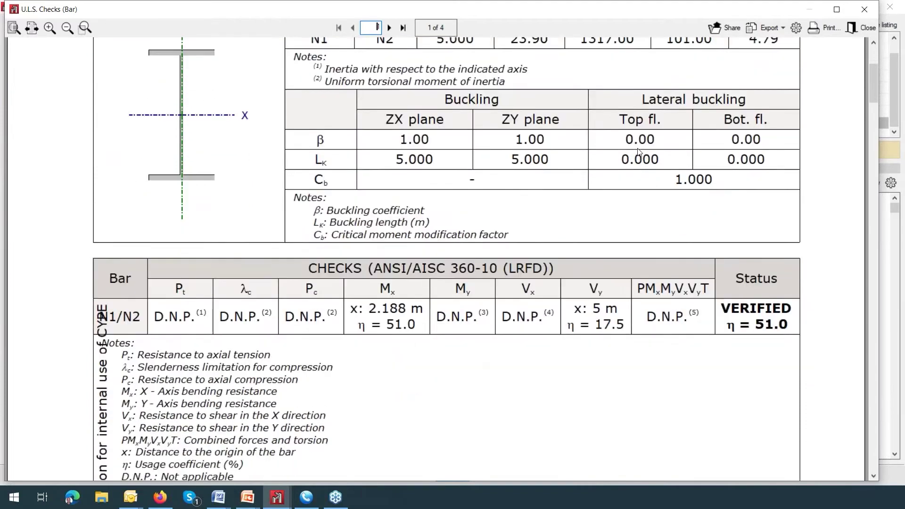
pyautogui.scroll(-6, 639, 152)
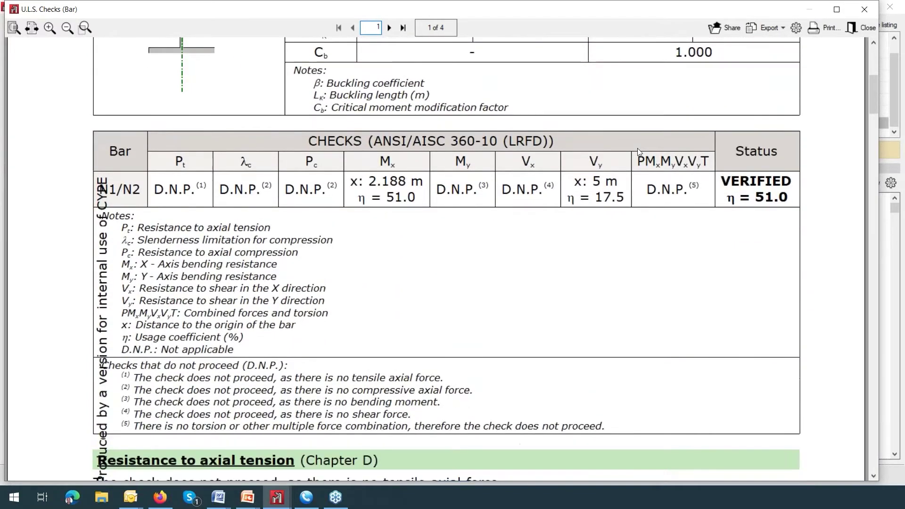
pyautogui.scroll(-13, 639, 152)
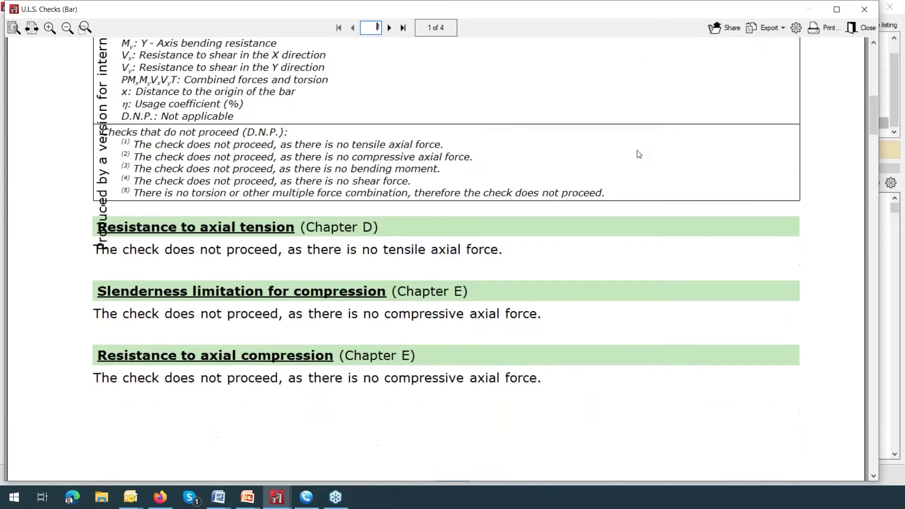
pyautogui.scroll(-5, 638, 167)
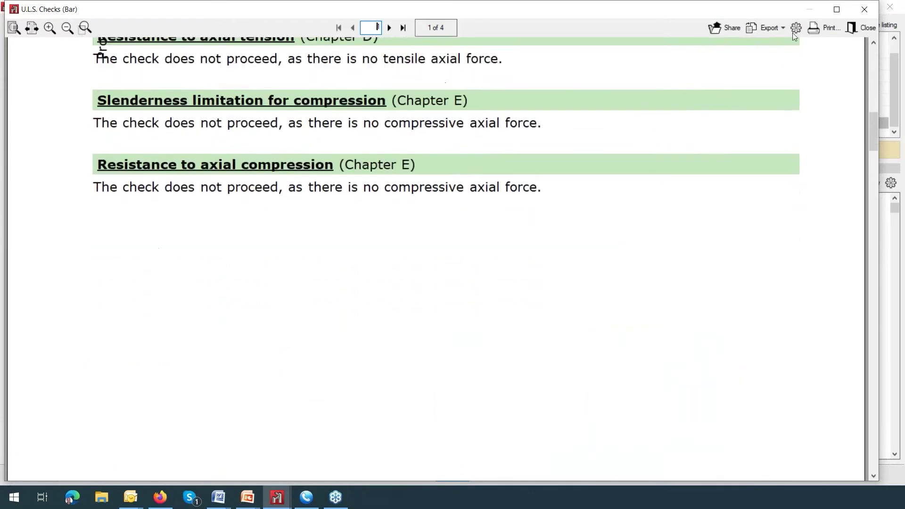
pyautogui.click(864, 10)
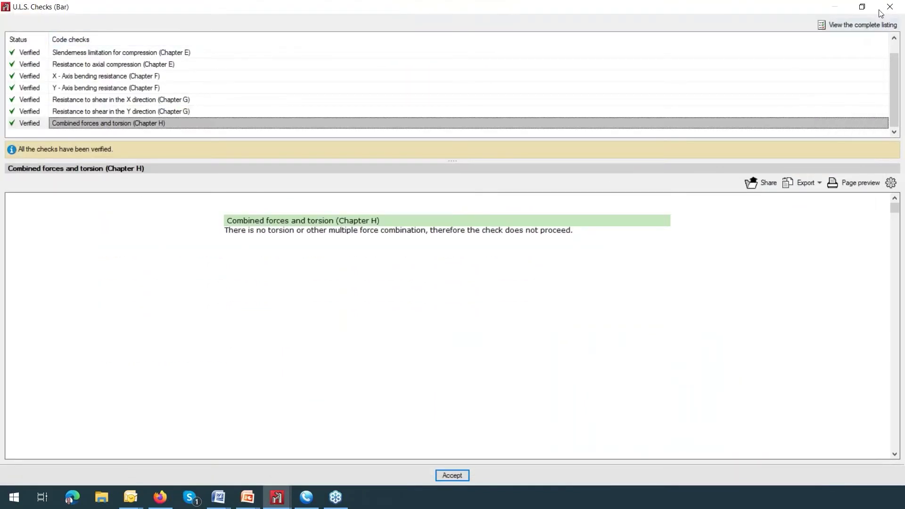
pyautogui.click(884, 9)
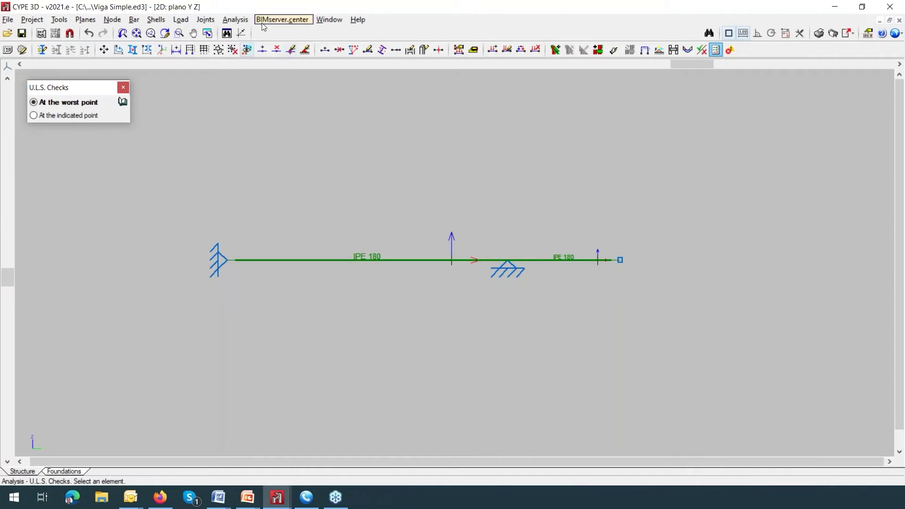
# Display the beam's deformed shape with the structure visible and a displacement scale factor of 500
pyautogui.click(236, 19)
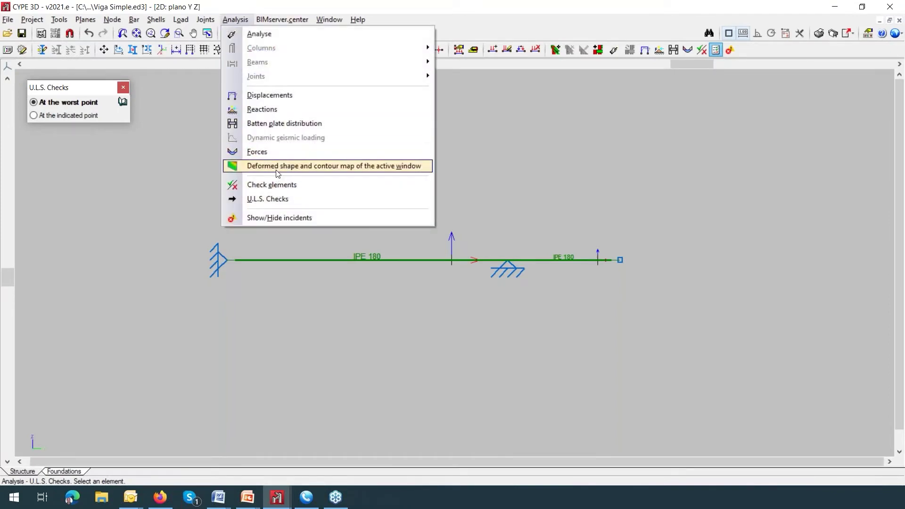
pyautogui.click(276, 170)
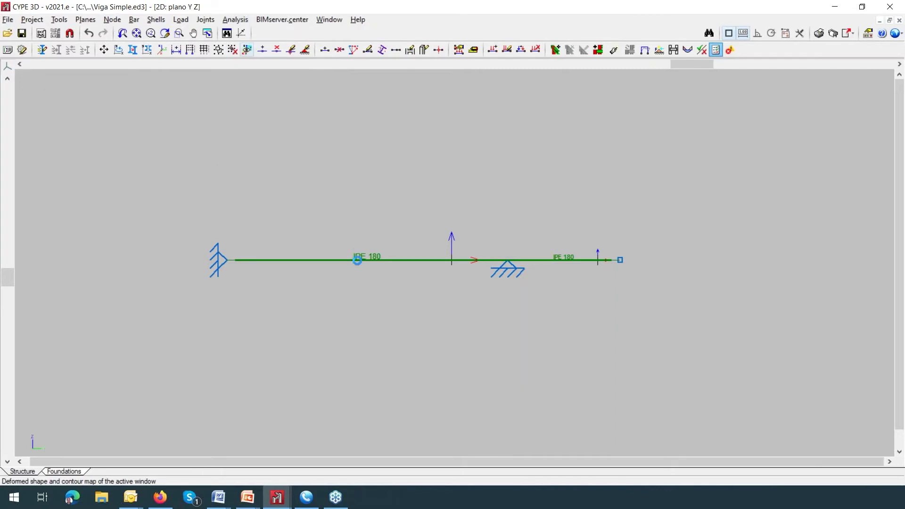
pyautogui.click(357, 260)
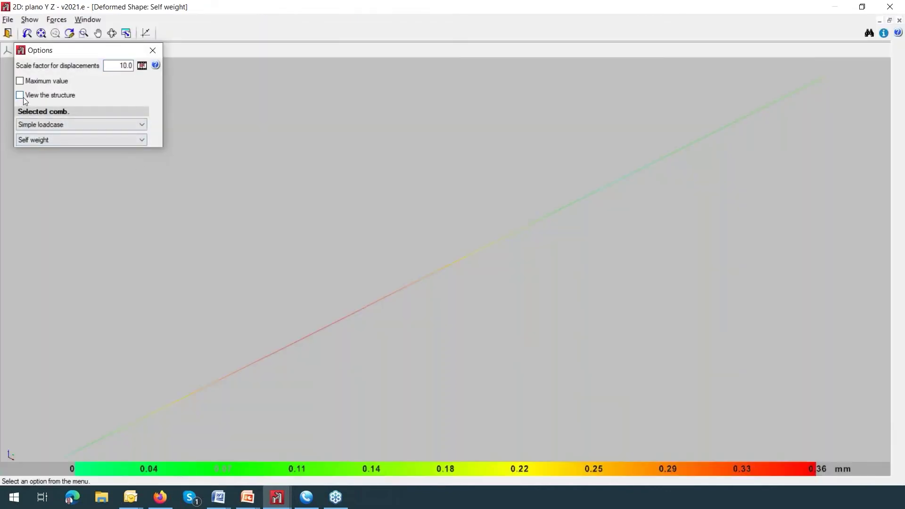
pyautogui.click(19, 95)
pyautogui.scroll(-3, 316, 234)
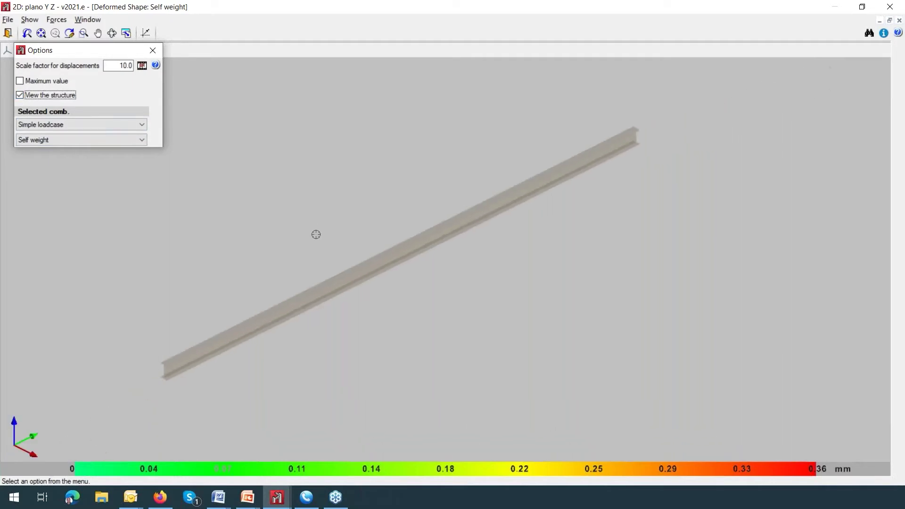
pyautogui.doubleClick(122, 66)
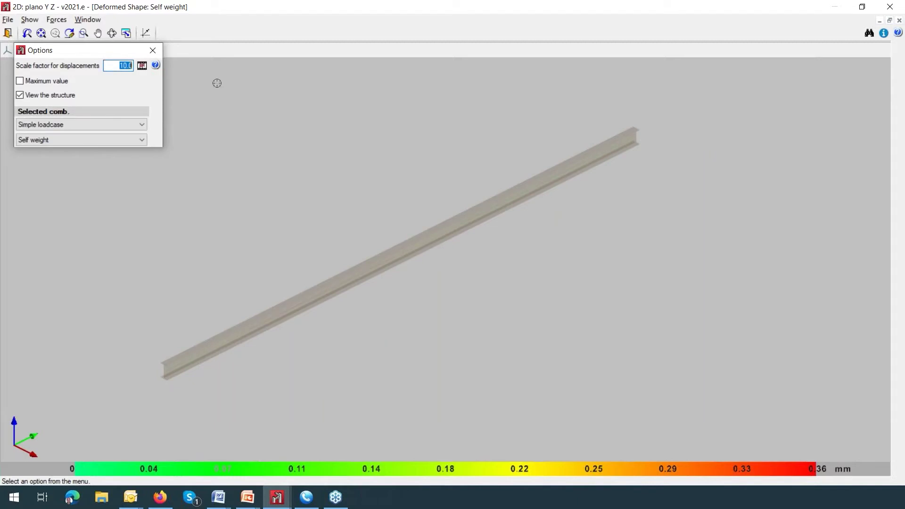
pyautogui.write('500')
pyautogui.press('Tab')
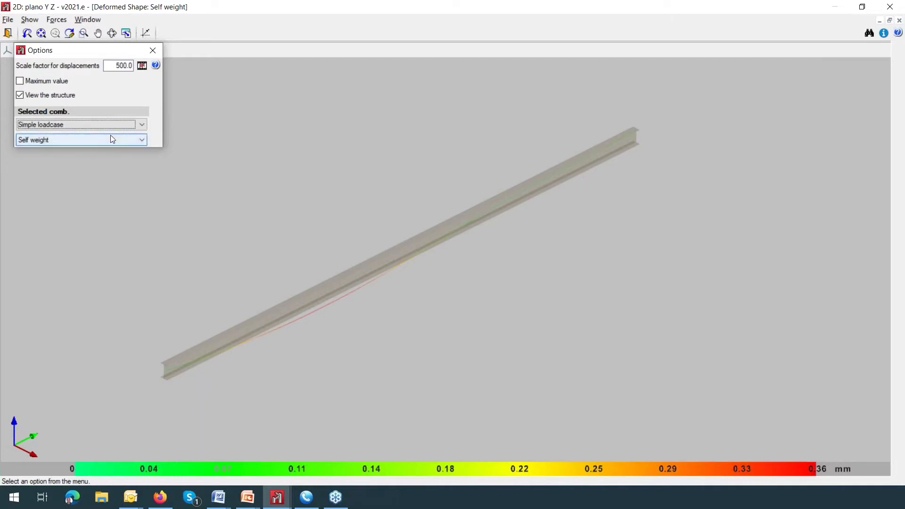
# Look through the combination types, keep Simple loadcase, and view the deformed shape for CM 1 and Q 1
pyautogui.click(137, 126)
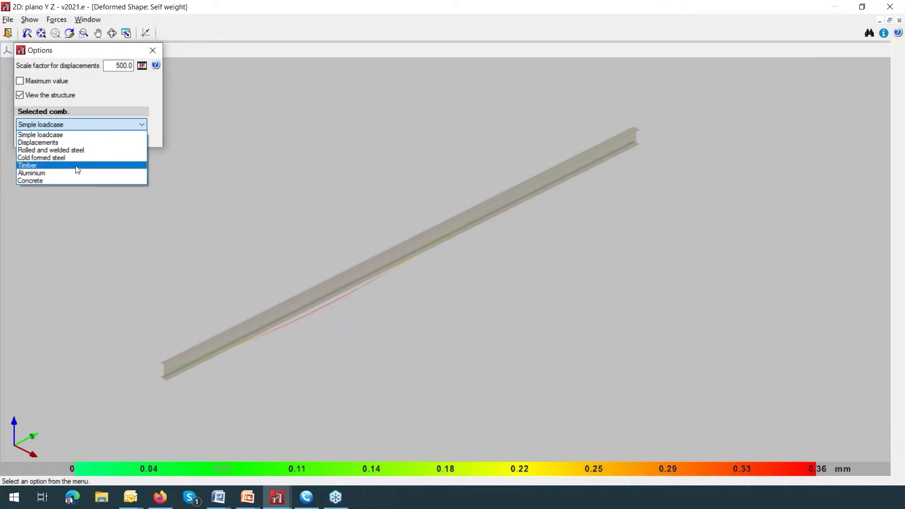
pyautogui.click(103, 123)
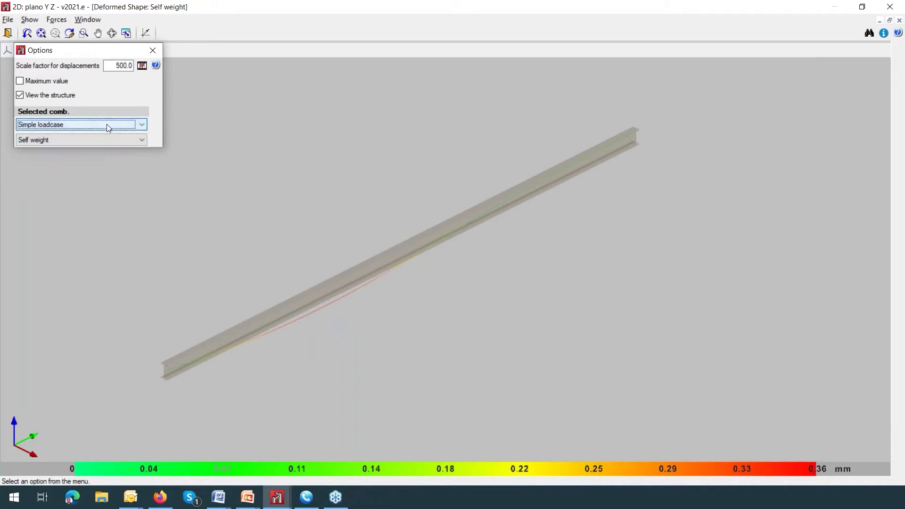
pyautogui.click(134, 140)
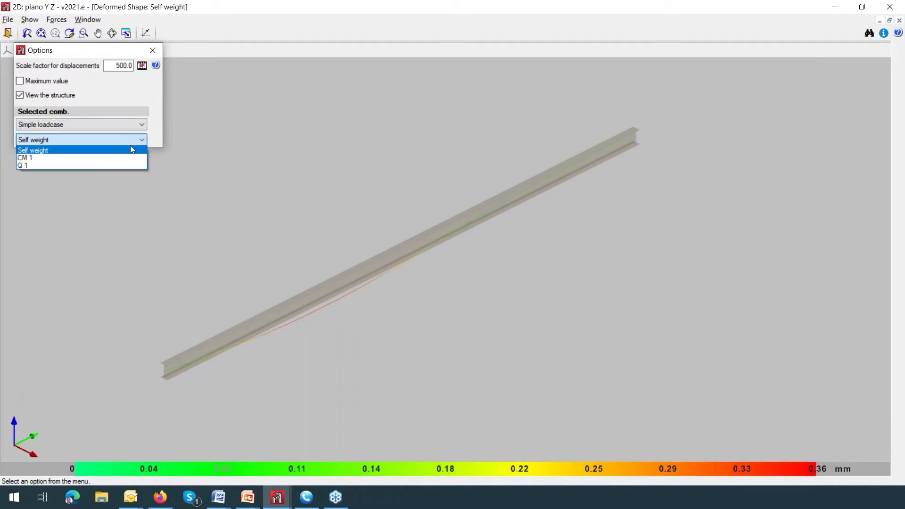
pyautogui.click(126, 158)
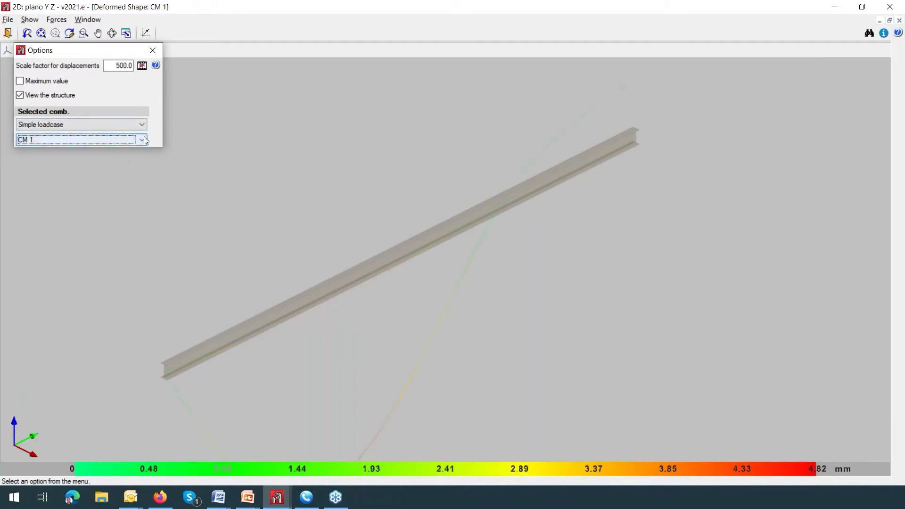
pyautogui.click(143, 139)
pyautogui.click(117, 164)
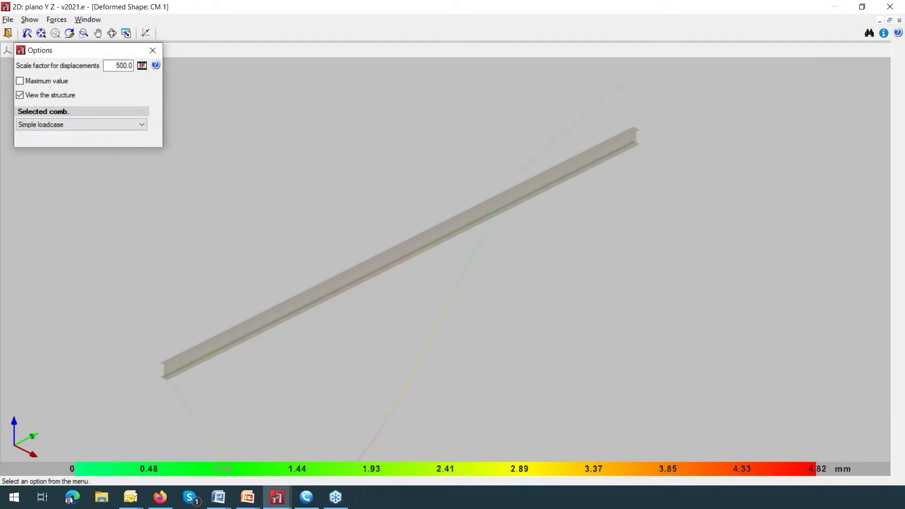
# Play the animation of the beam's deformed shape for loadcase Q 1, view it from another angle, and close it
pyautogui.scroll(-5, 345, 239)
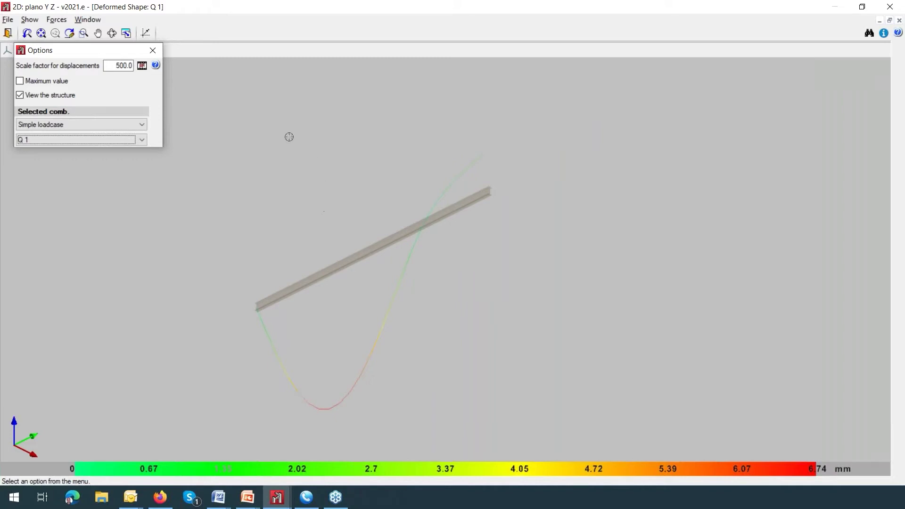
pyautogui.click(142, 66)
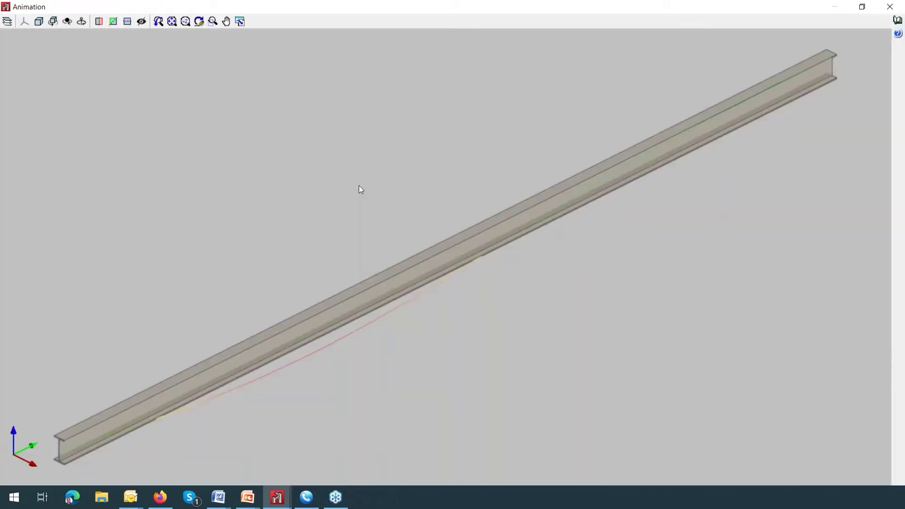
pyautogui.scroll(5, 365, 226)
pyautogui.scroll(-5, 376, 249)
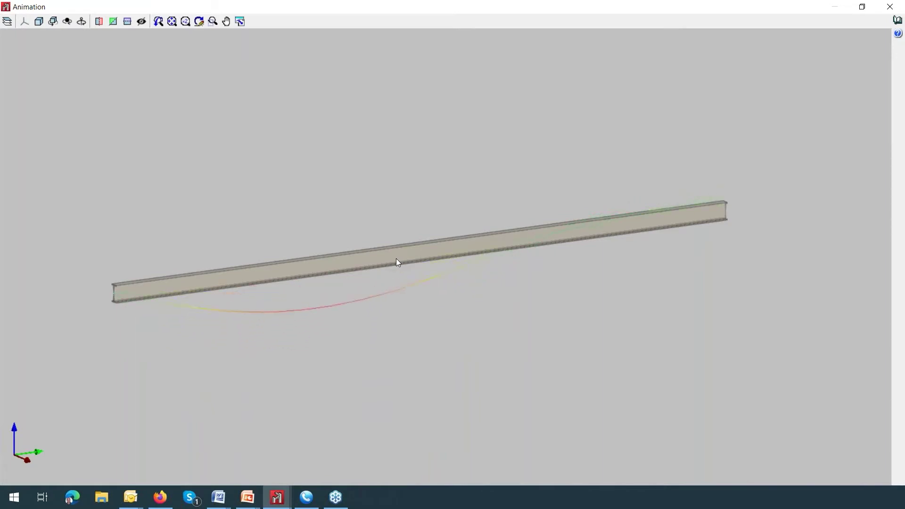
pyautogui.click(884, 6)
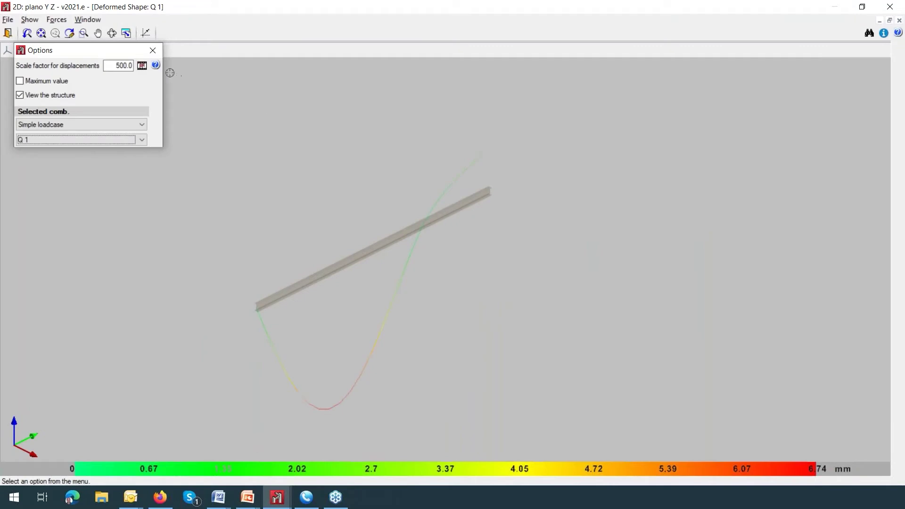
# Switch the deformed shape to the Displacements combinations and display SW+CM1+Q1
pyautogui.click(139, 126)
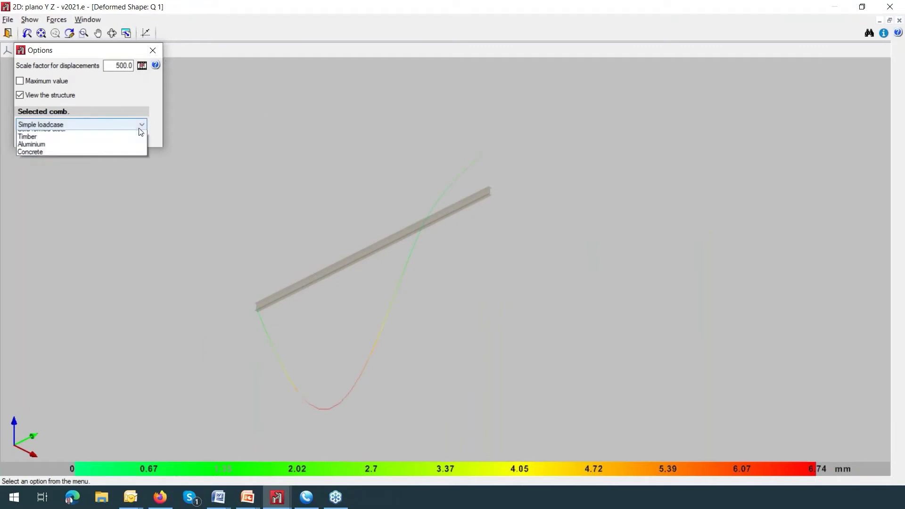
pyautogui.scroll(2, 140, 132)
pyautogui.click(130, 135)
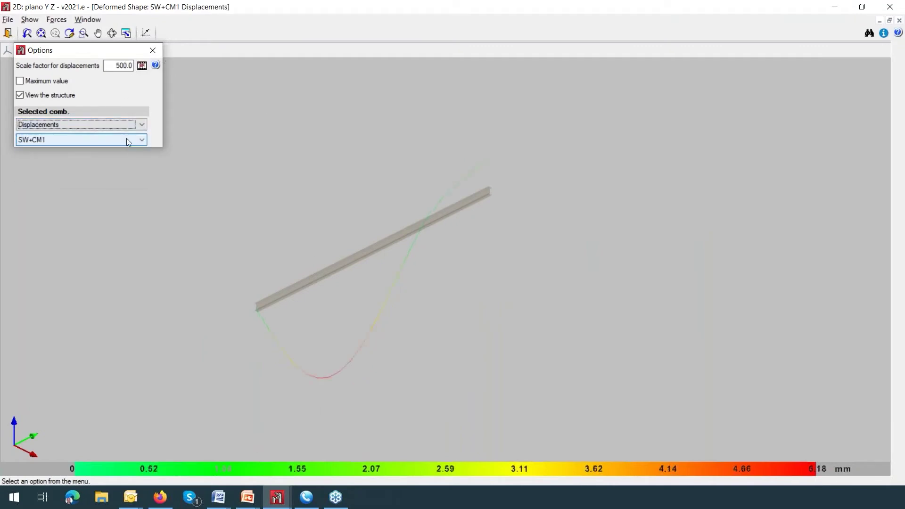
pyautogui.click(140, 138)
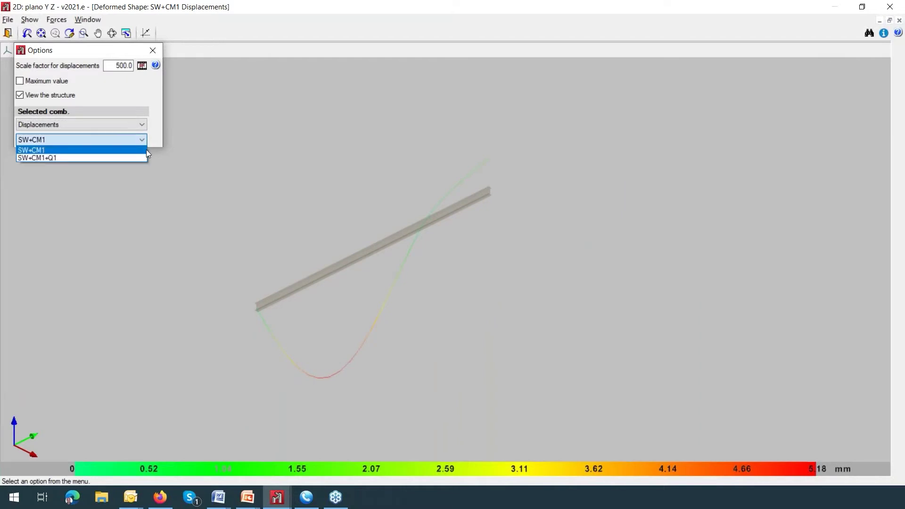
pyautogui.click(131, 158)
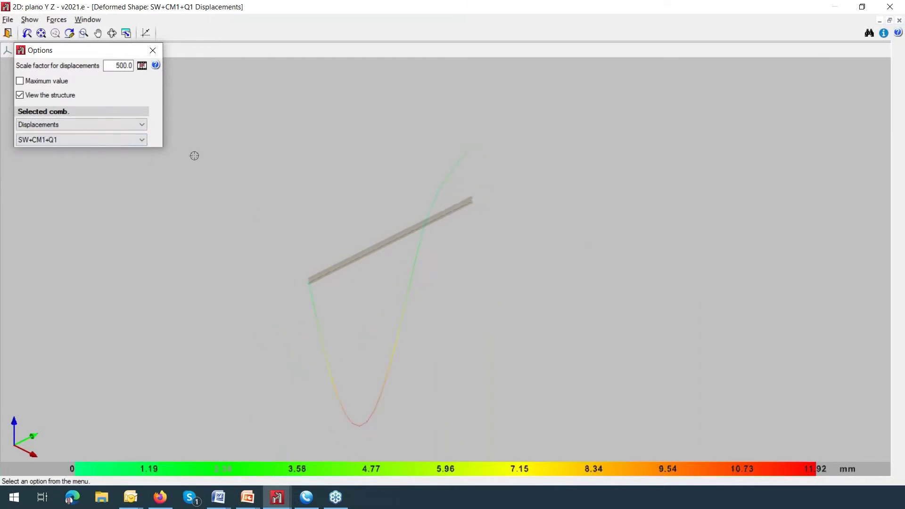
# Play the deformed shape animation for SW+CM1+Q1, then close the animation and the deformed shape options
pyautogui.click(141, 66)
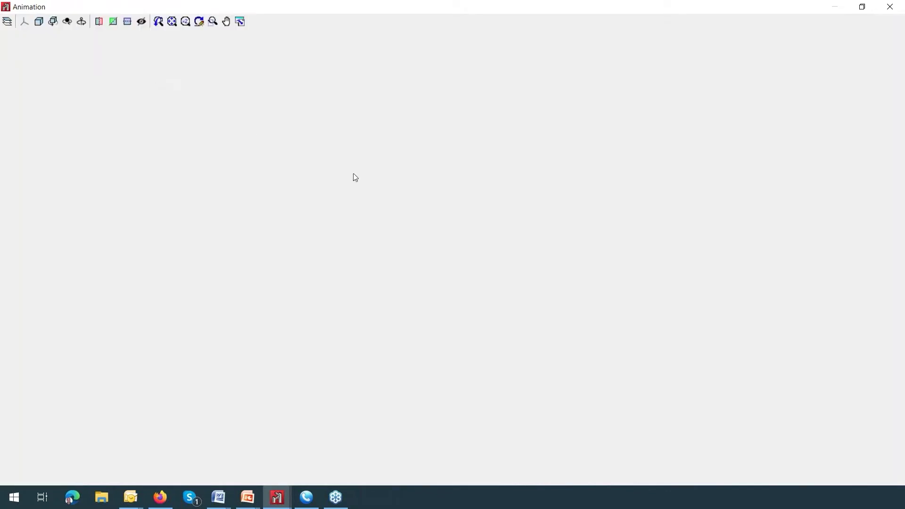
pyautogui.scroll(-3, 416, 267)
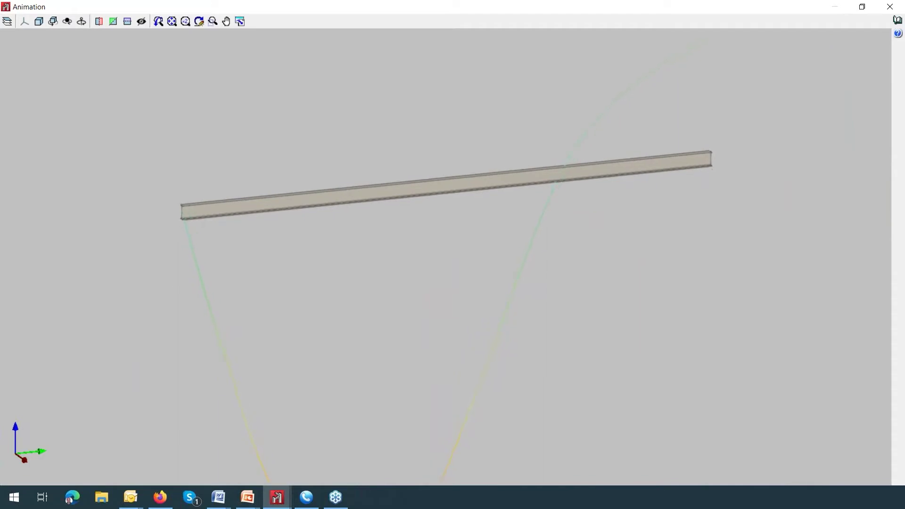
pyautogui.click(889, 7)
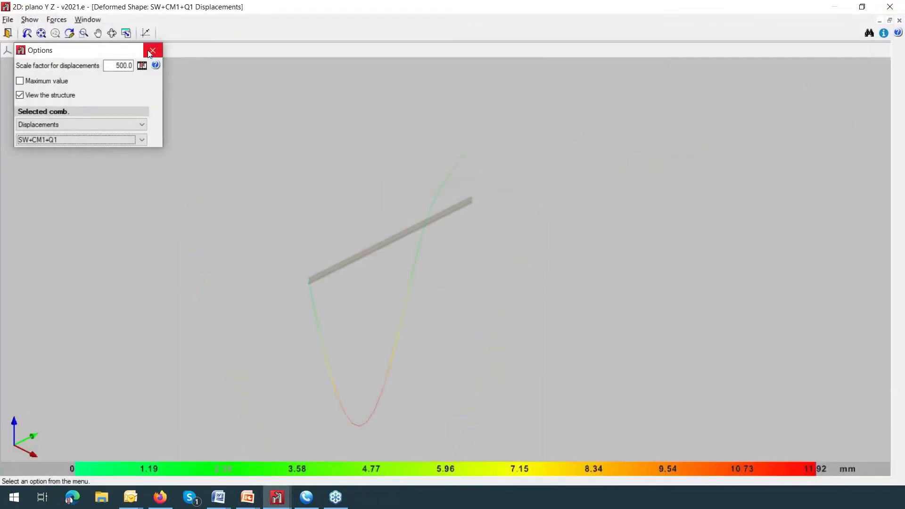
pyautogui.click(153, 50)
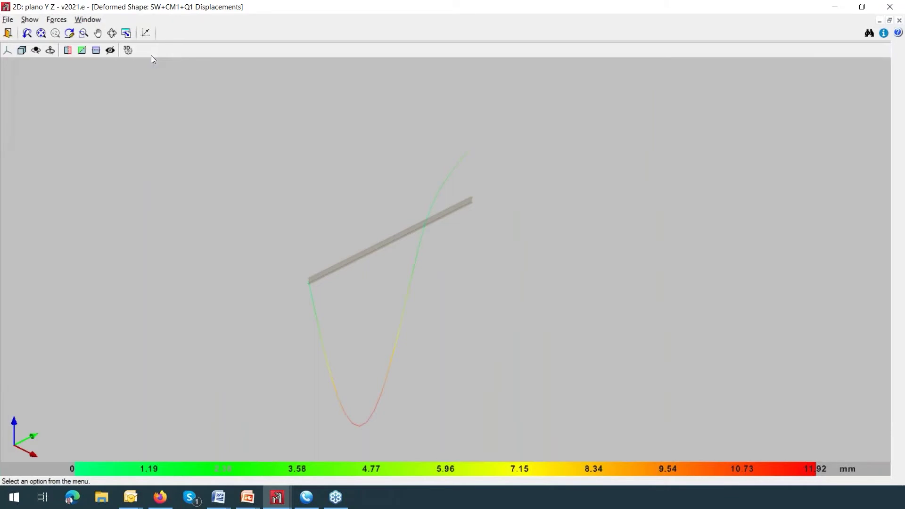
# Leave the deformed shape view and examine the top-flange lateral buckling options for the 5 m bar N1/N2, discarding any changes
pyautogui.click(8, 33)
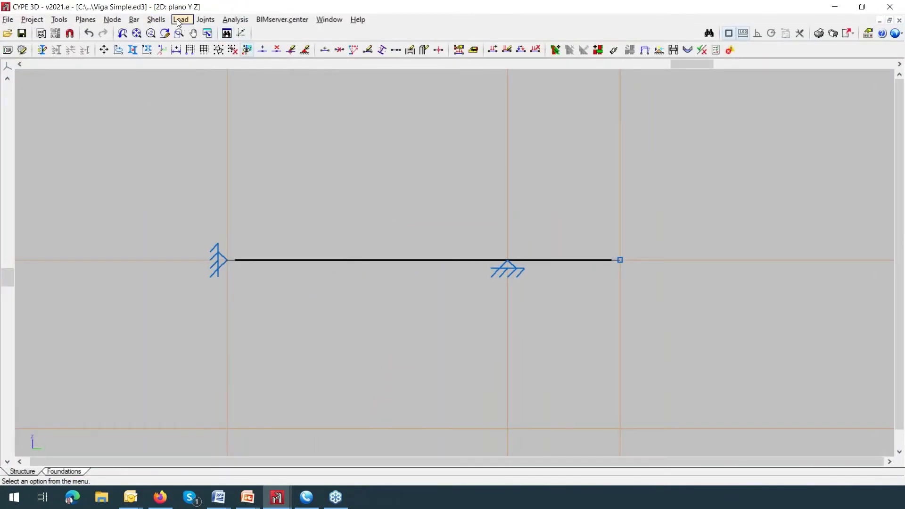
pyautogui.click(134, 20)
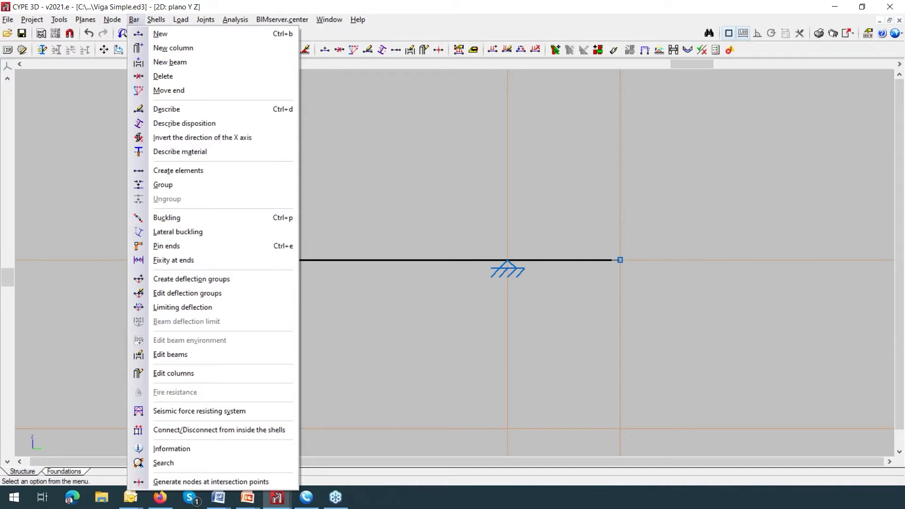
pyautogui.click(163, 236)
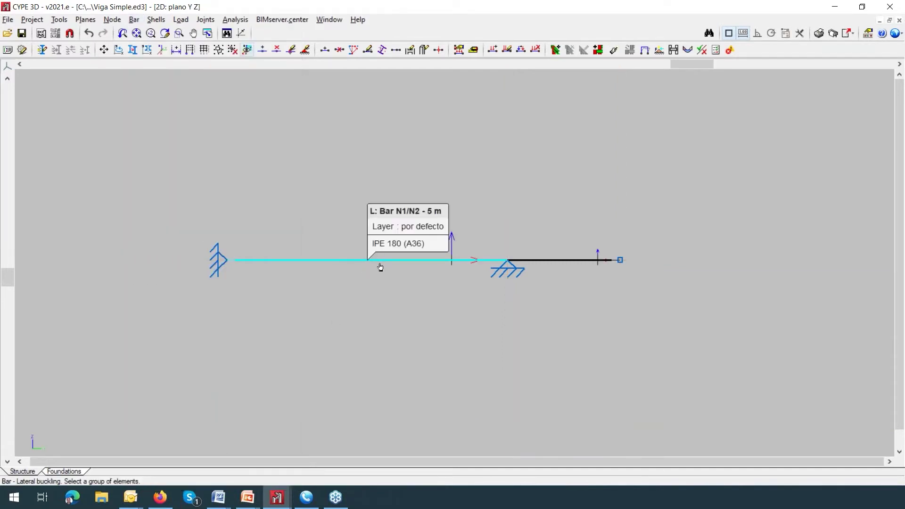
pyautogui.click(422, 269)
pyautogui.rightClick(422, 269)
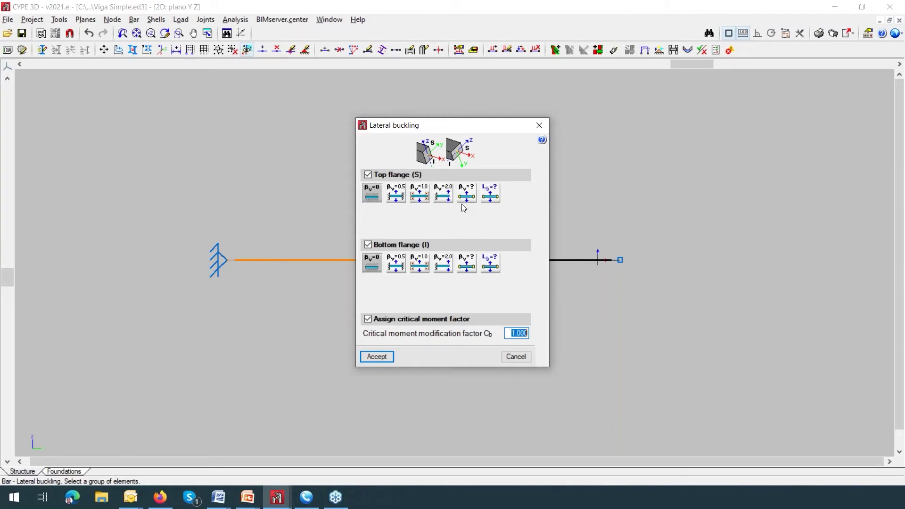
pyautogui.click(488, 197)
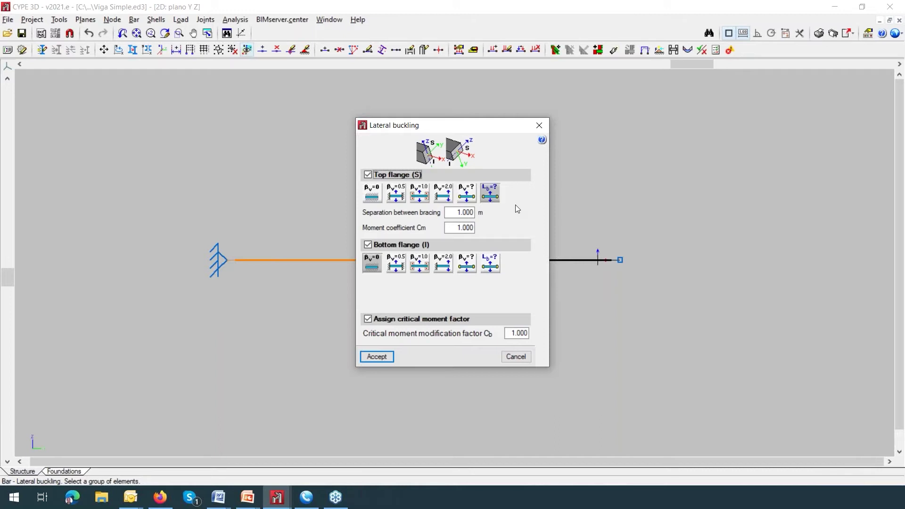
pyautogui.click(372, 195)
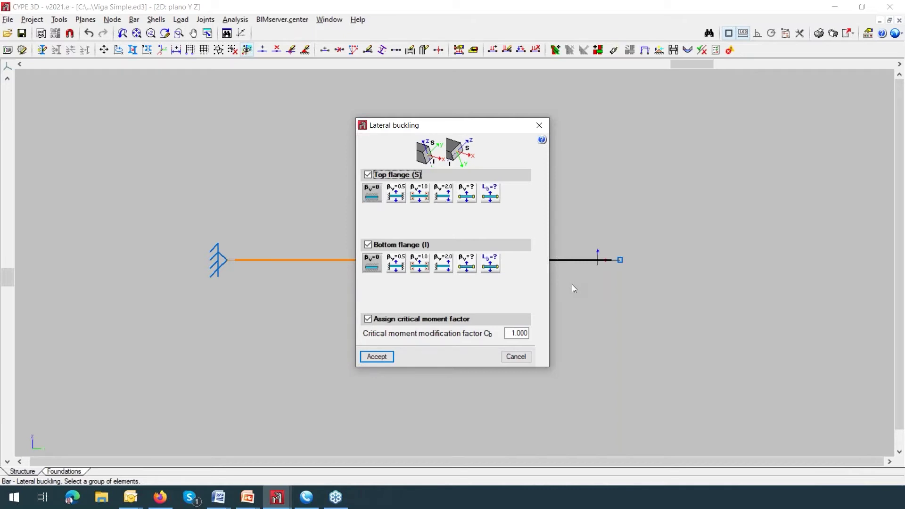
pyautogui.click(540, 125)
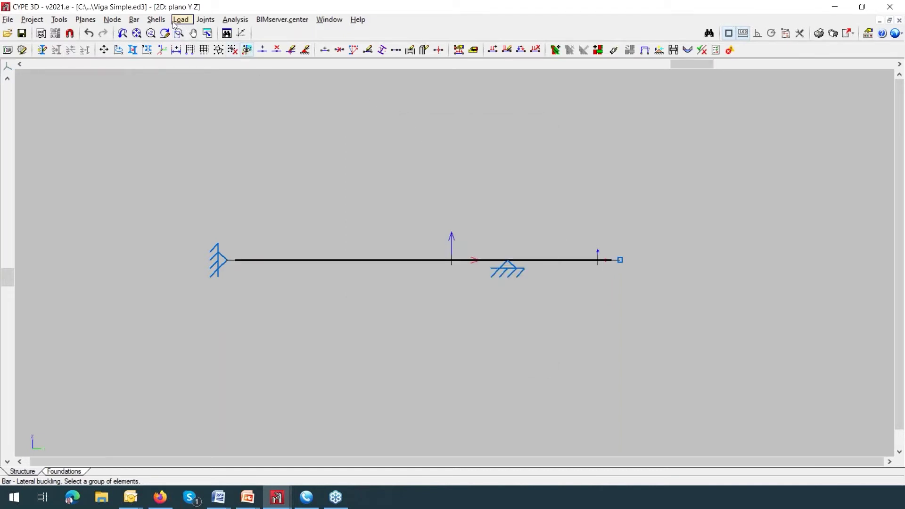
# Try enabling all four absolute deflection limits, maximum and active in xy and xz, for bar N1/N2
pyautogui.click(140, 20)
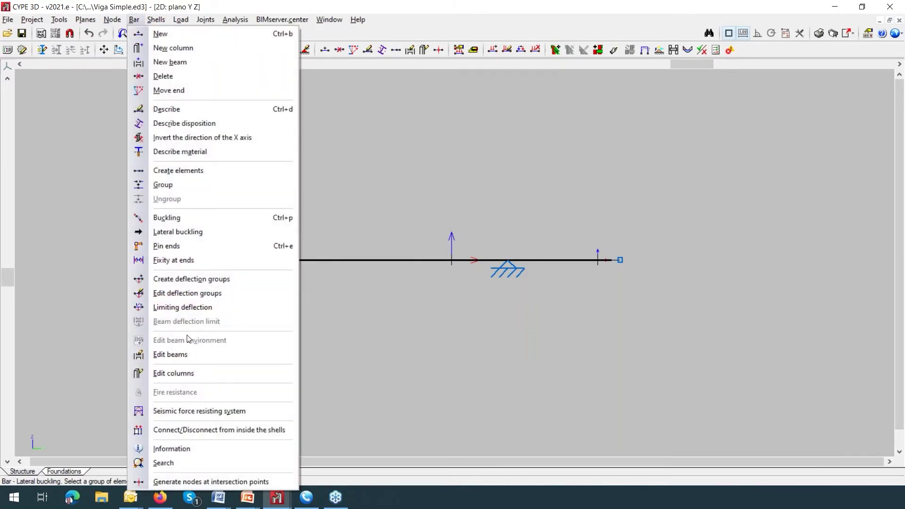
pyautogui.click(185, 307)
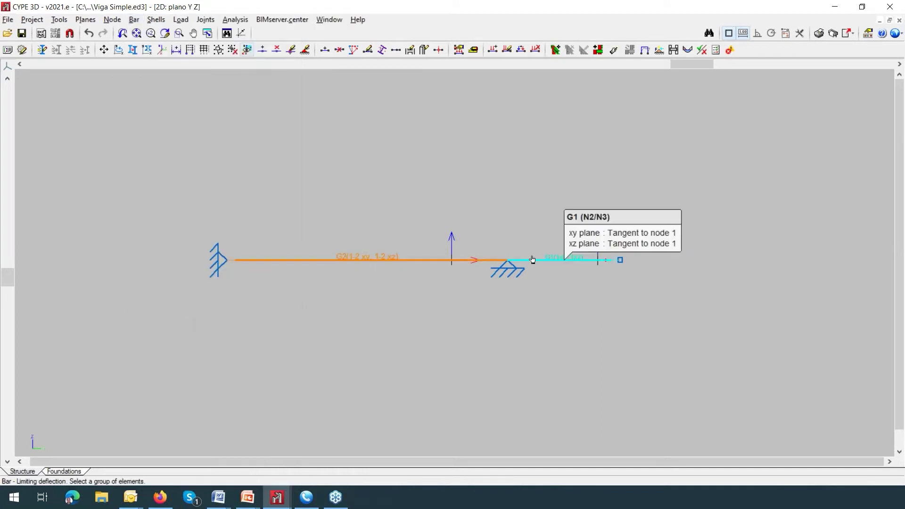
pyautogui.click(400, 264)
pyautogui.rightClick(403, 260)
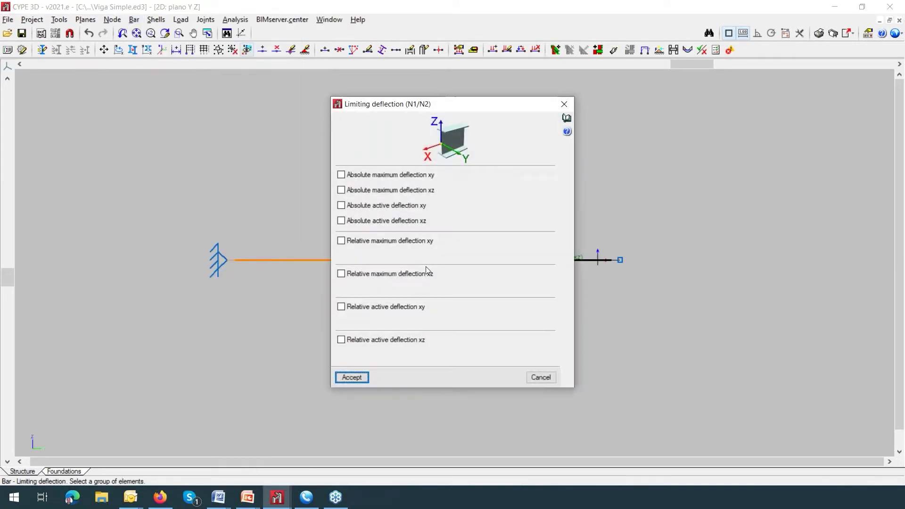
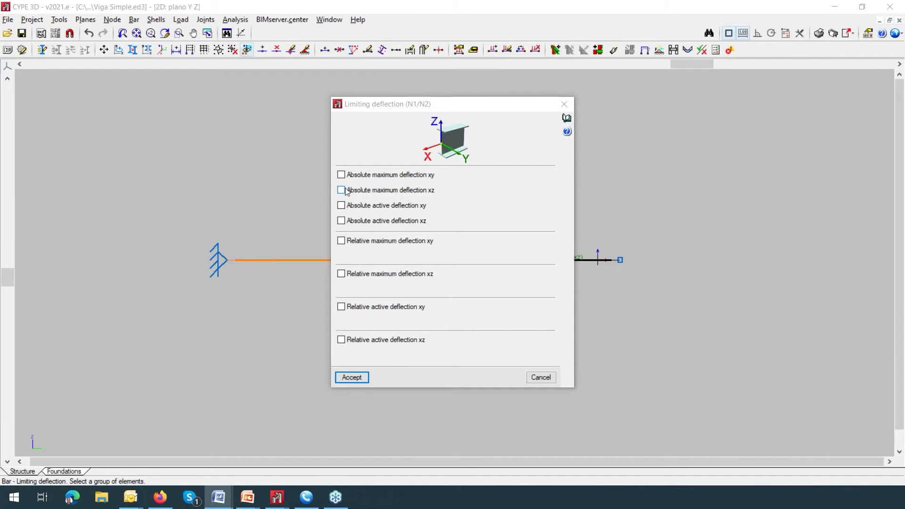
pyautogui.click(342, 183)
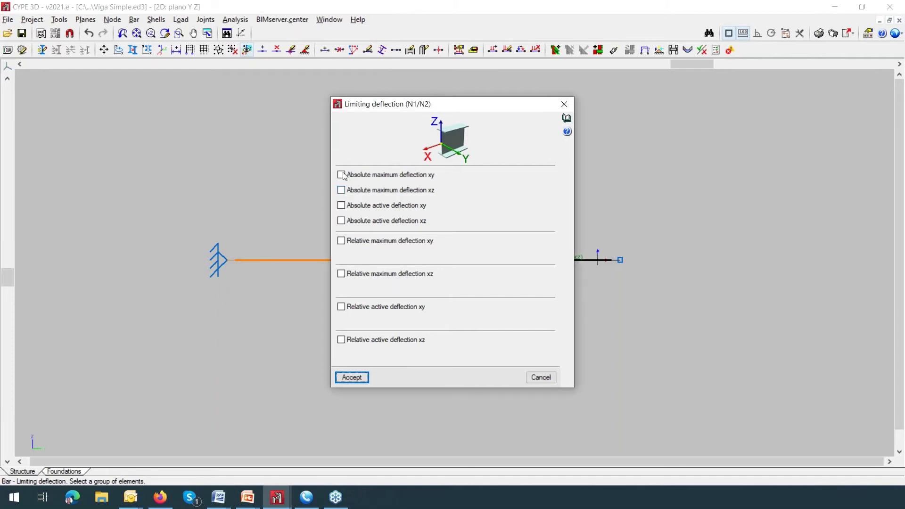
pyautogui.click(342, 175)
pyautogui.click(342, 191)
pyautogui.click(341, 206)
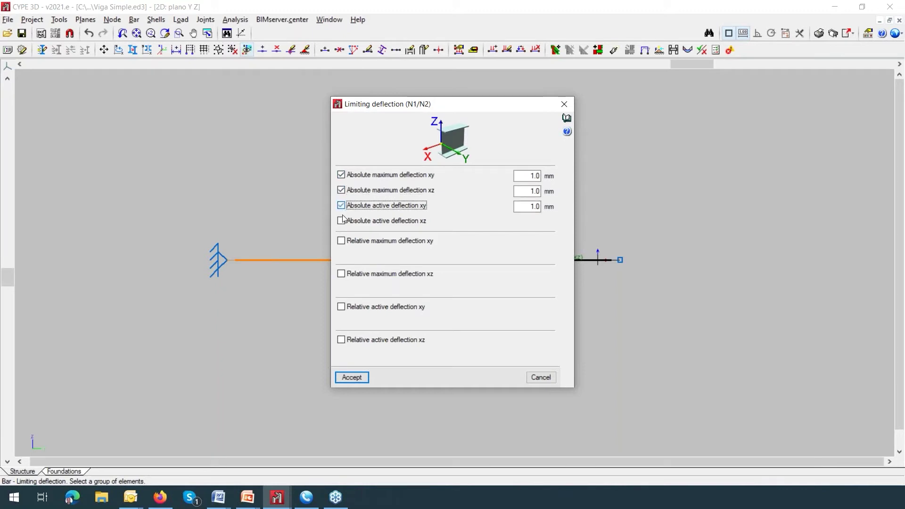
pyautogui.click(342, 220)
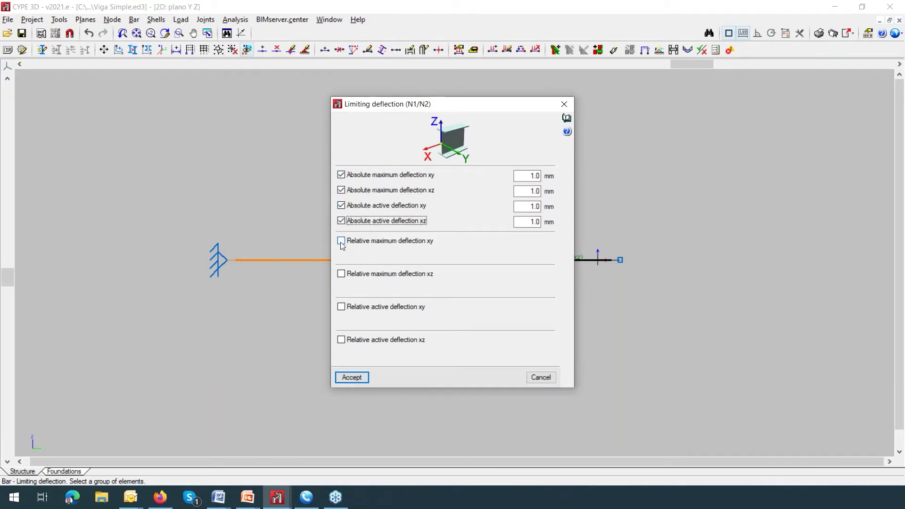
# Try a relative maximum deflection limit in xy for bar N1/N2, comparing the available ratios and choosing L/300
pyautogui.click(341, 241)
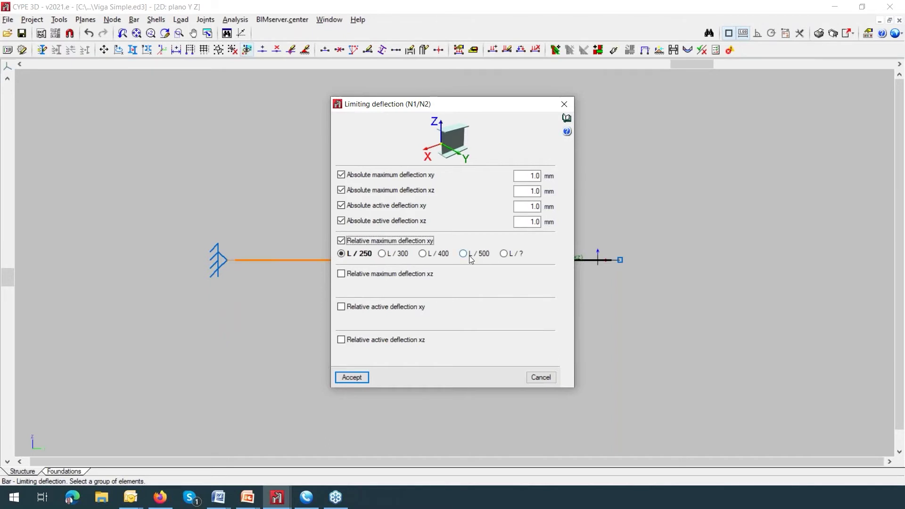
pyautogui.click(468, 257)
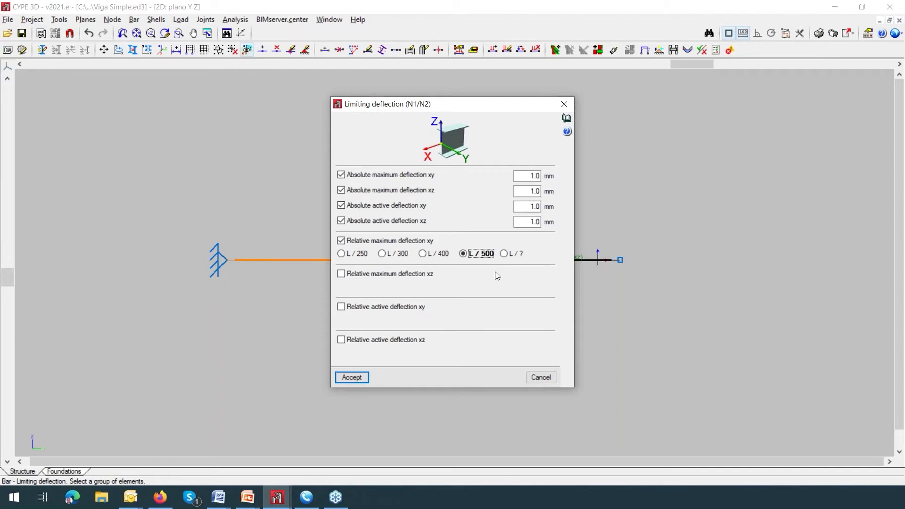
pyautogui.click(425, 257)
pyautogui.click(382, 255)
pyautogui.click(352, 257)
pyautogui.click(382, 255)
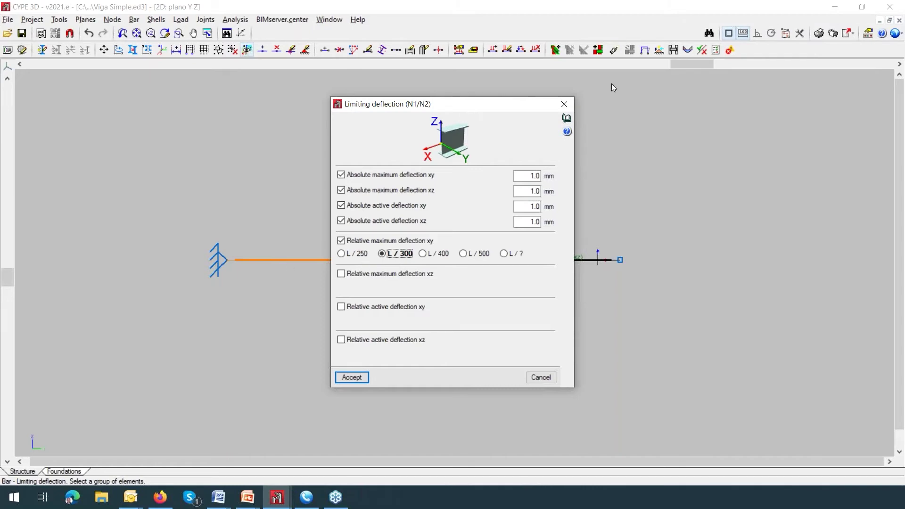
# Read the help on limiting deflection down to the frame deformation figure, and discard the deflection limit settings
pyautogui.click(566, 119)
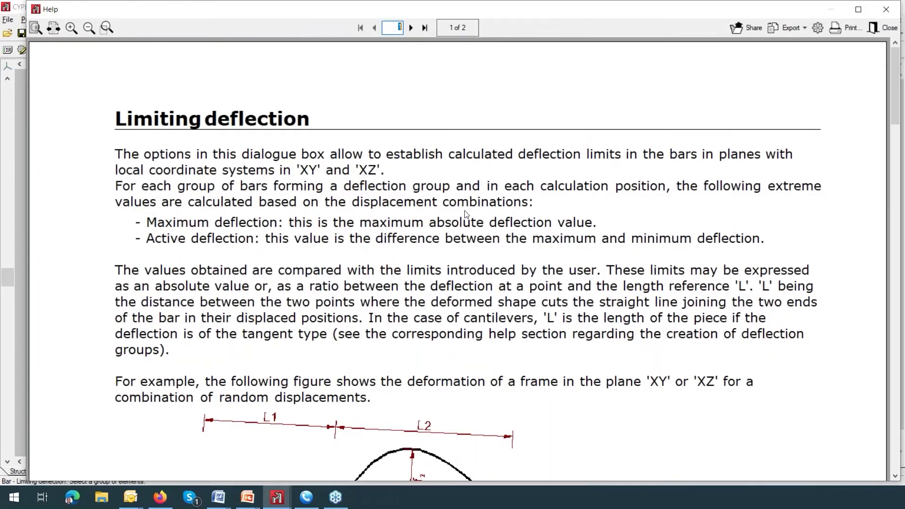
pyautogui.scroll(-4, 542, 160)
pyautogui.scroll(-2, 512, 185)
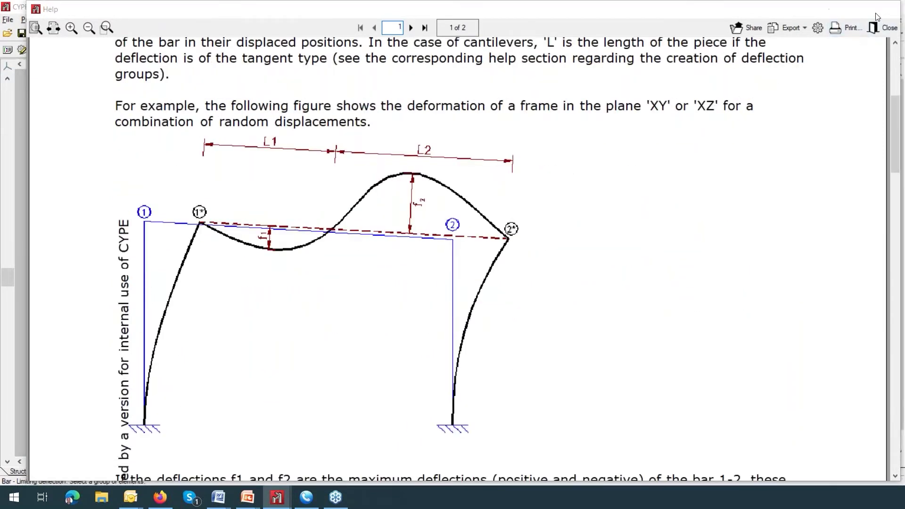
pyautogui.click(885, 10)
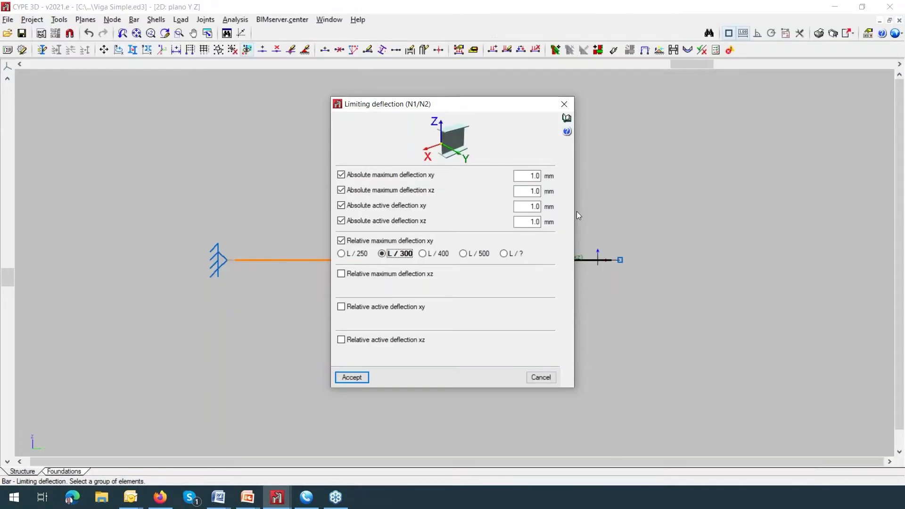
pyautogui.click(564, 103)
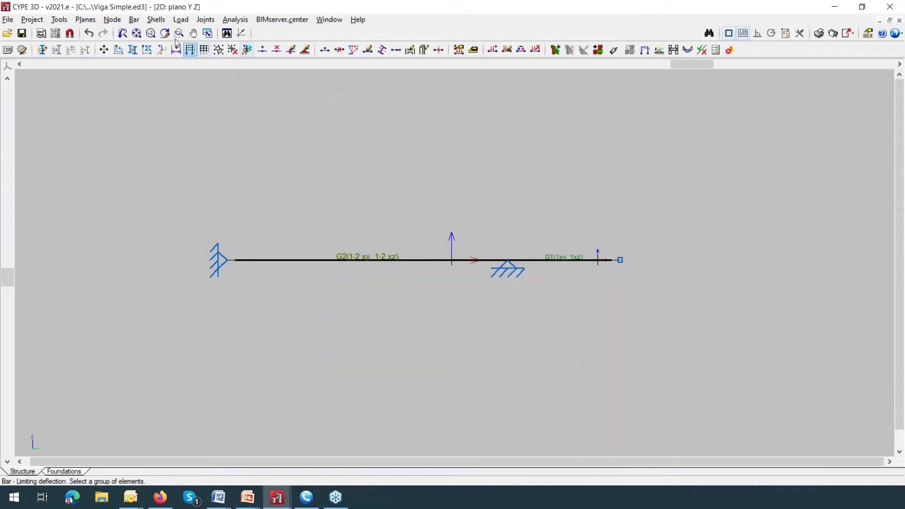
# Examine the deflection group settings of span N1/N2 in the xy and xz planes without changing them
pyautogui.click(141, 21)
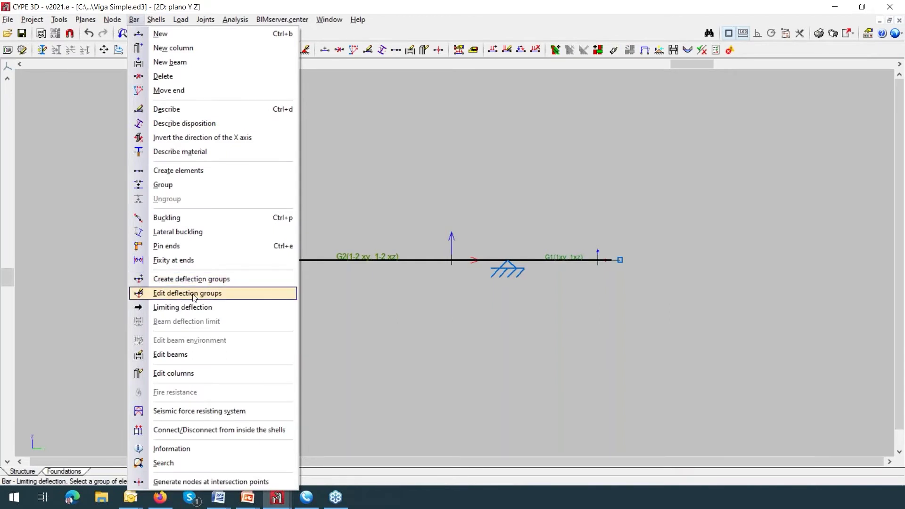
pyautogui.click(193, 293)
pyautogui.click(345, 259)
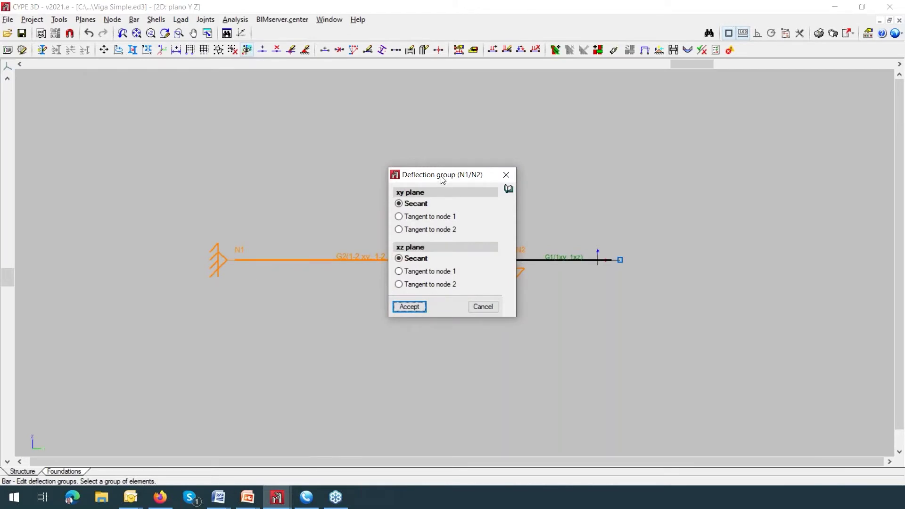
pyautogui.moveTo(443, 179); pyautogui.dragTo(444, 88)
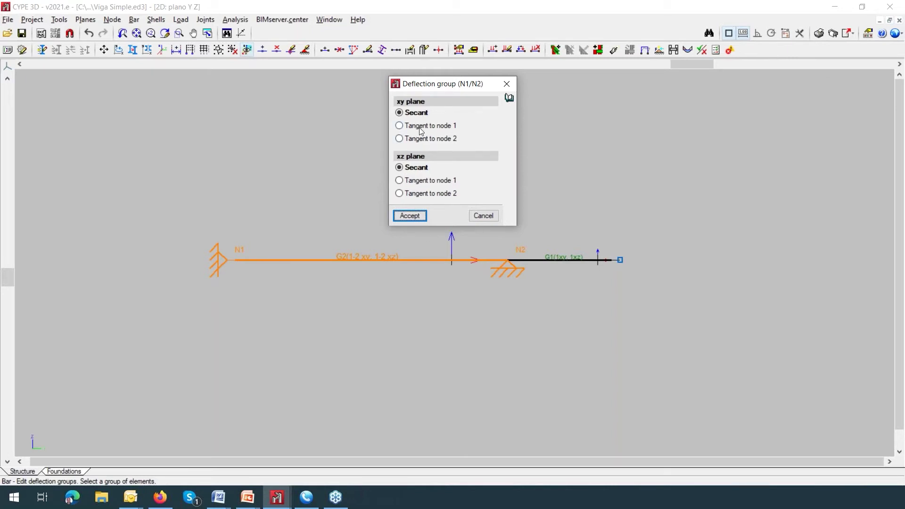
pyautogui.click(507, 84)
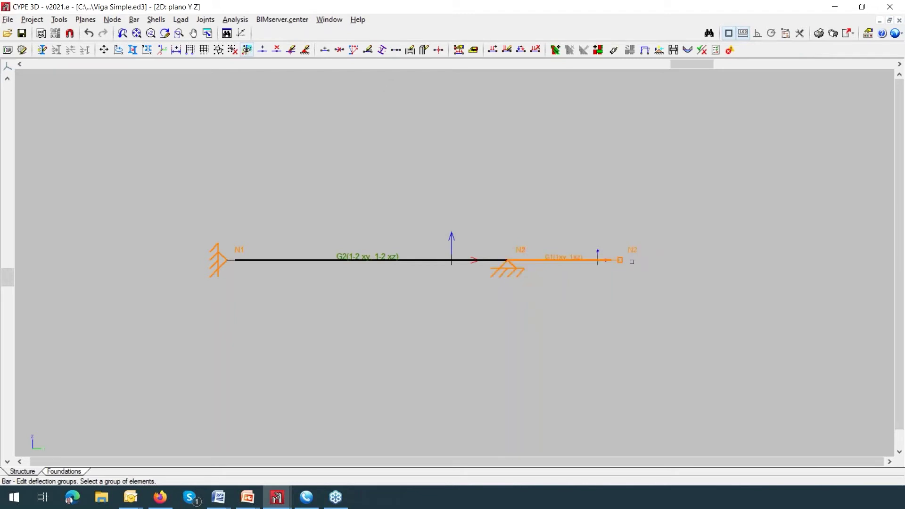
# Examine the deflection group settings of the cantilever N2/N3 in both planes without changing them
pyautogui.rightClick(627, 275)
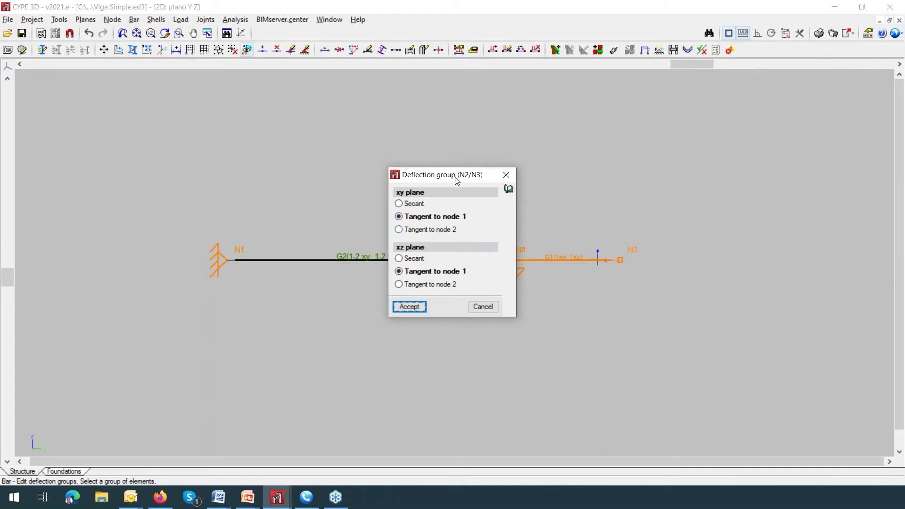
pyautogui.moveTo(456, 177); pyautogui.dragTo(406, 159)
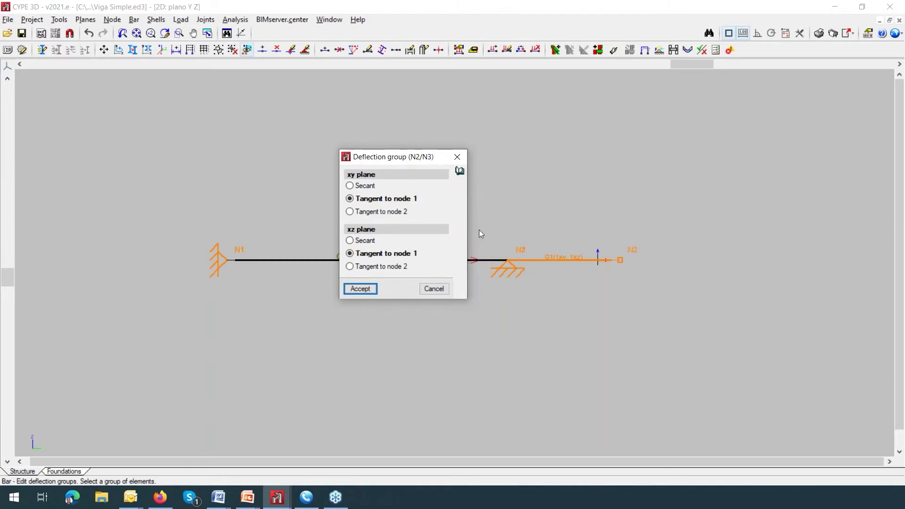
pyautogui.click(456, 158)
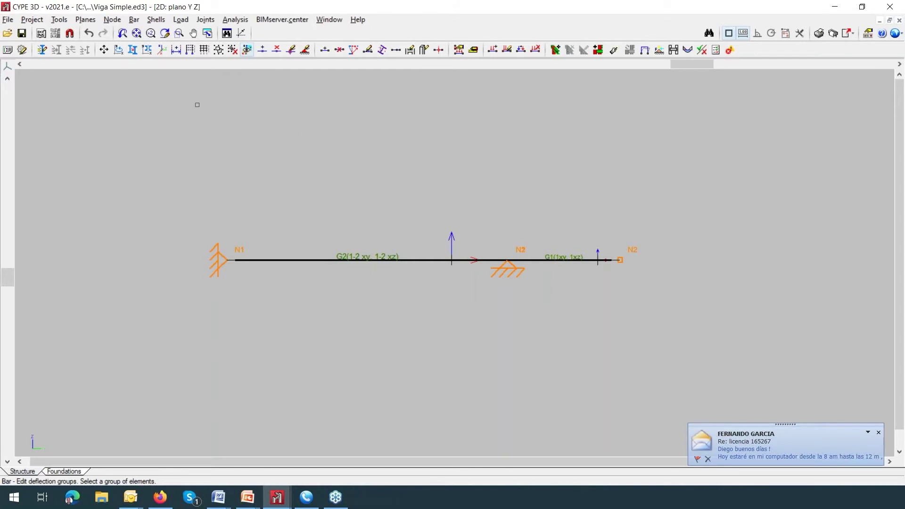
# Review the U.L.S. checks at the worst point of bar N1/N2
pyautogui.click(243, 23)
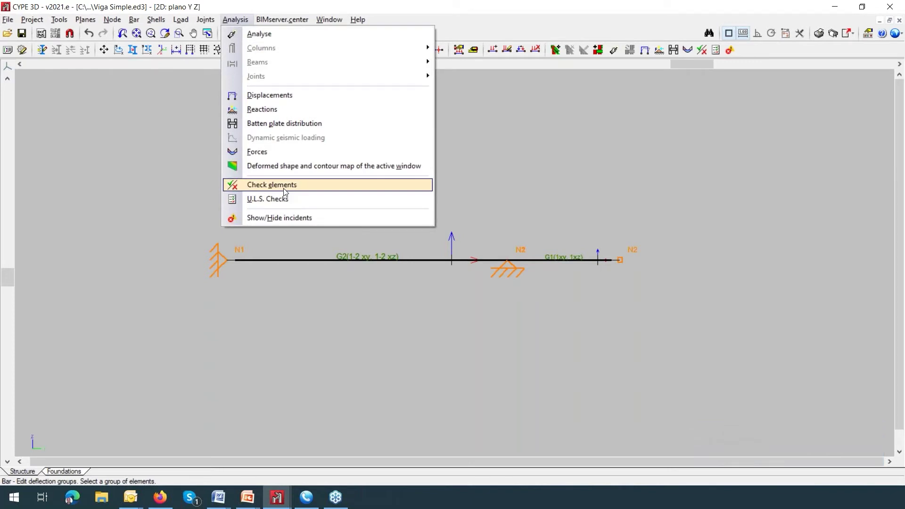
pyautogui.click(285, 198)
pyautogui.click(370, 259)
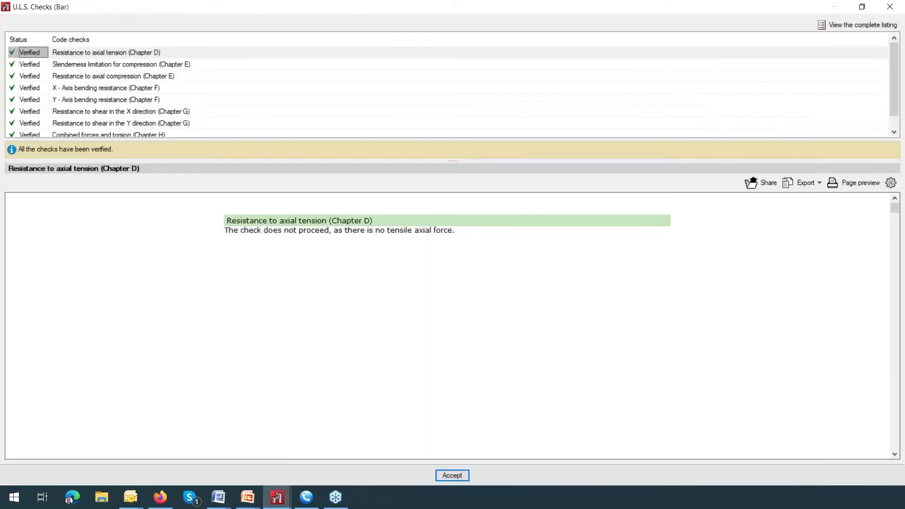
pyautogui.click(889, 7)
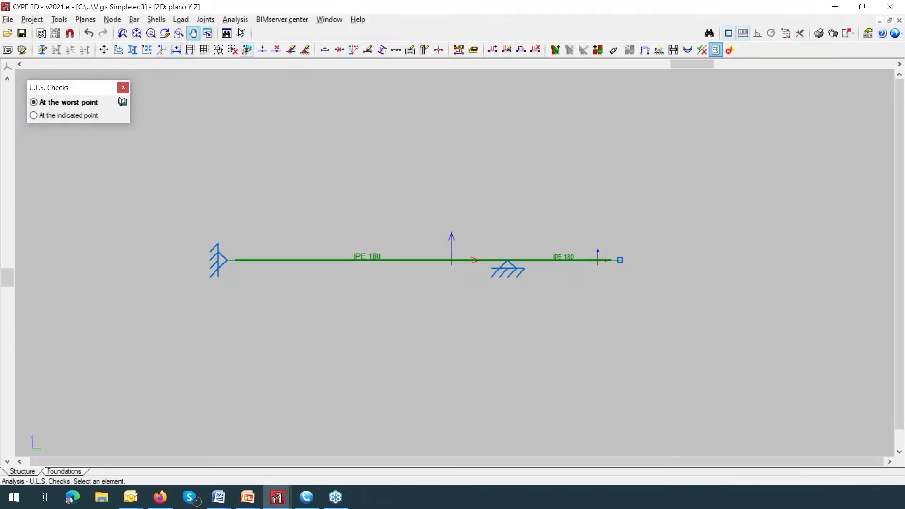
# Run the element check with the default buckling parameters and review the section code checks for bar N1/N2
pyautogui.click(235, 19)
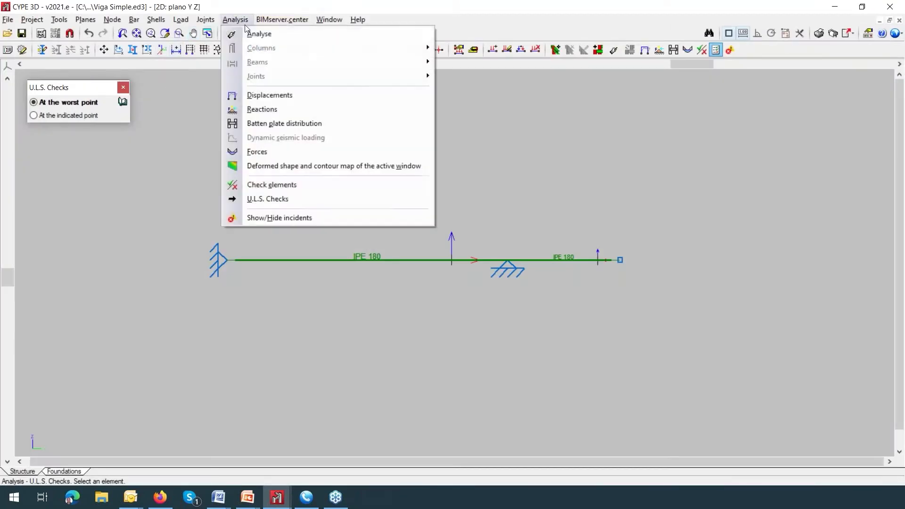
pyautogui.click(274, 185)
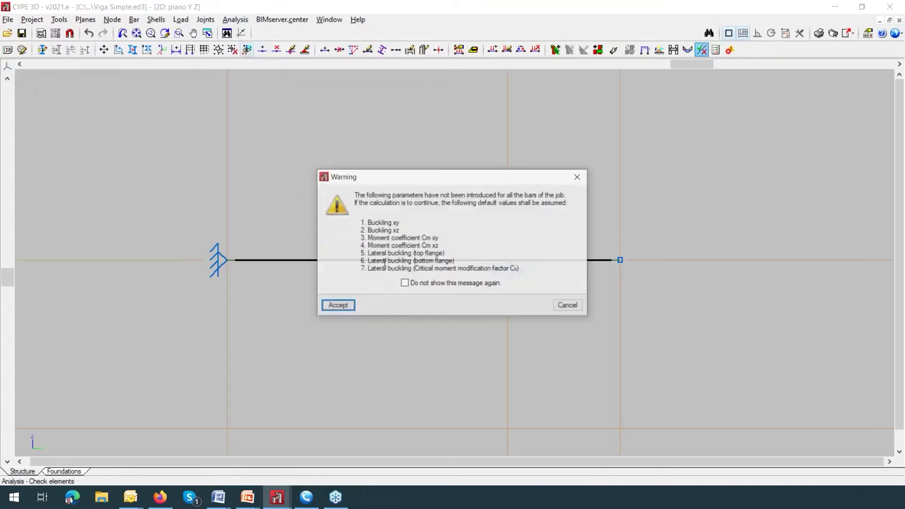
pyautogui.press('Return')
pyautogui.click(368, 260)
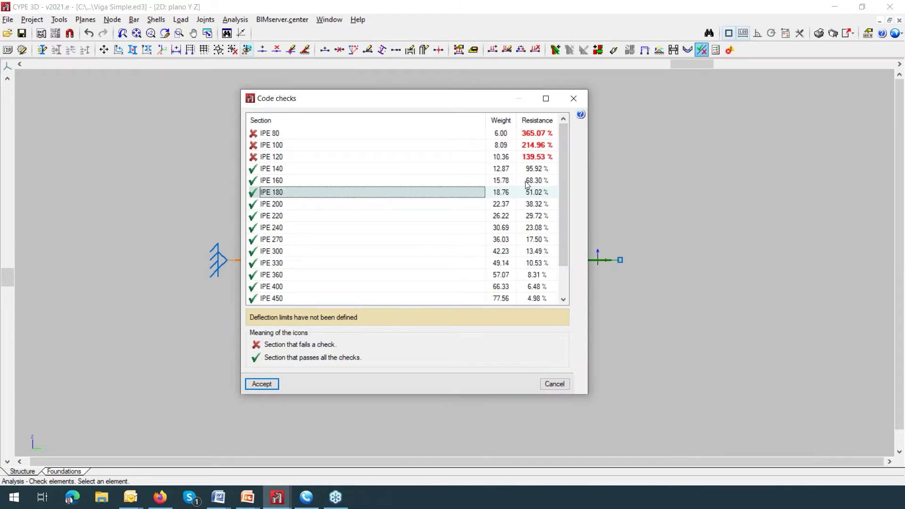
pyautogui.click(572, 99)
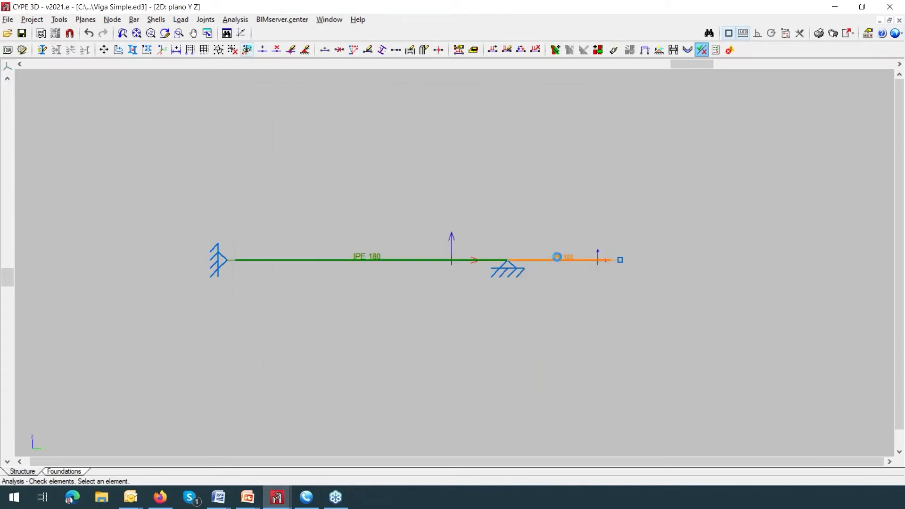
# Review the section code checks for the cantilever bar N2/N3 without changing its section
pyautogui.click(556, 257)
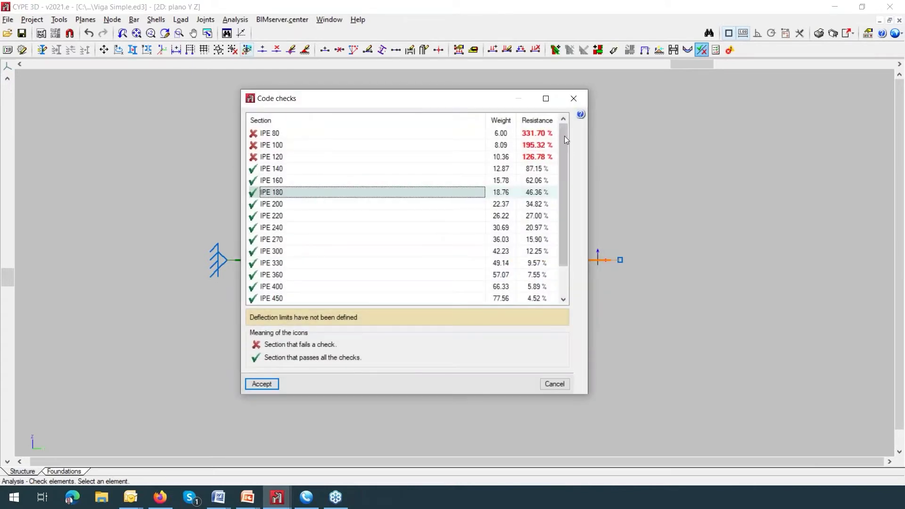
pyautogui.click(573, 99)
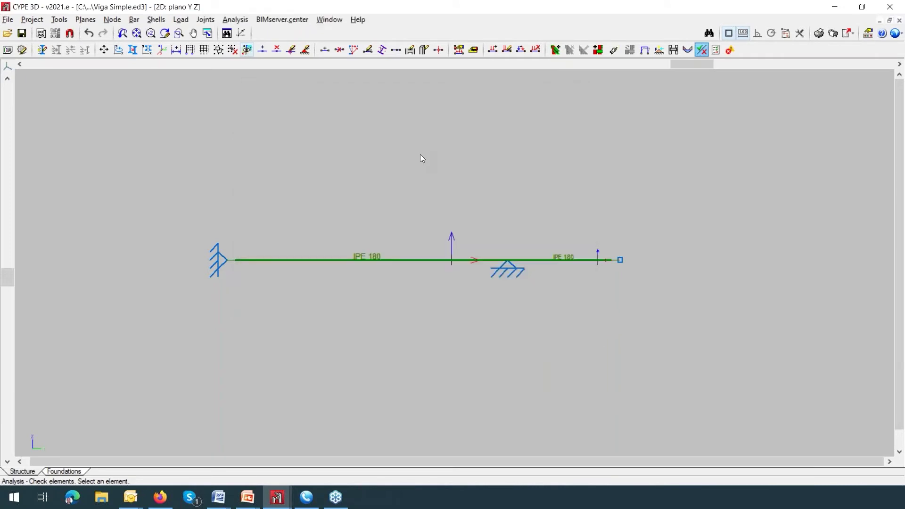
pyautogui.click(8, 19)
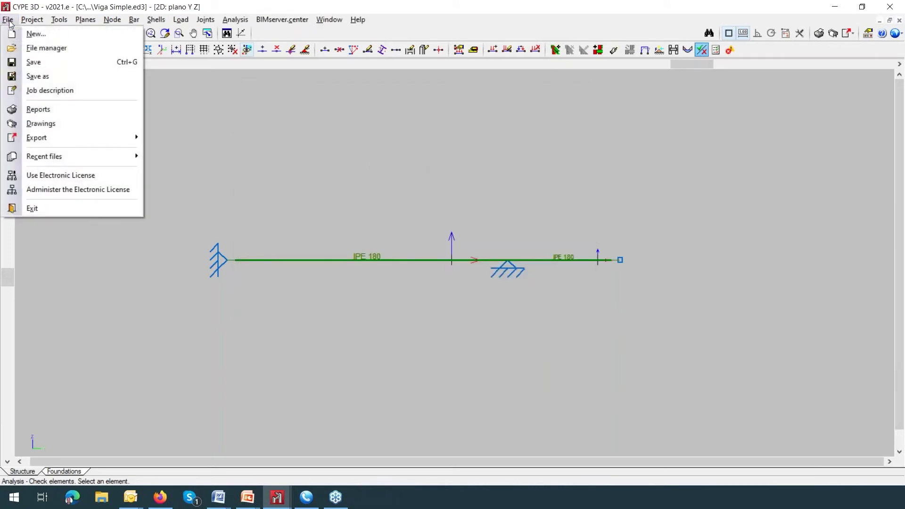
pyautogui.click(224, 73)
# Show the Moment y (My) force diagram for all bars under the self-weight loadcase
pyautogui.click(235, 20)
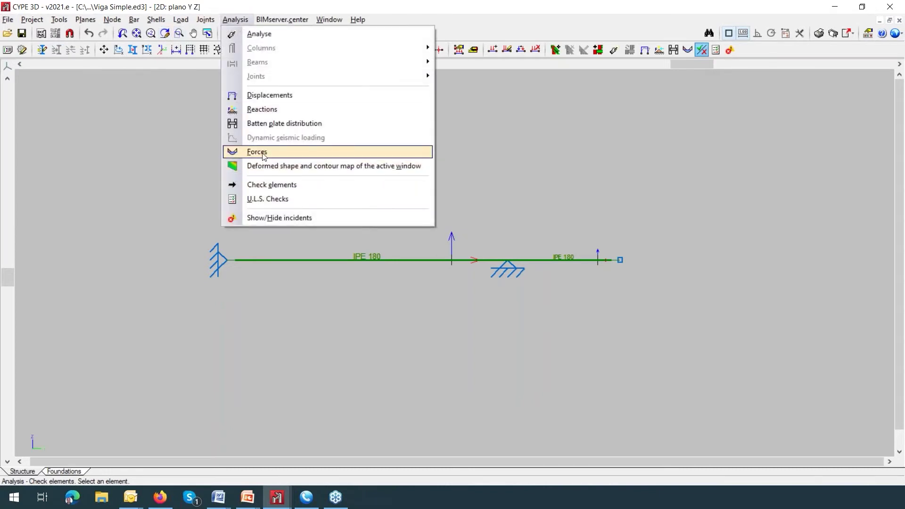
pyautogui.click(263, 153)
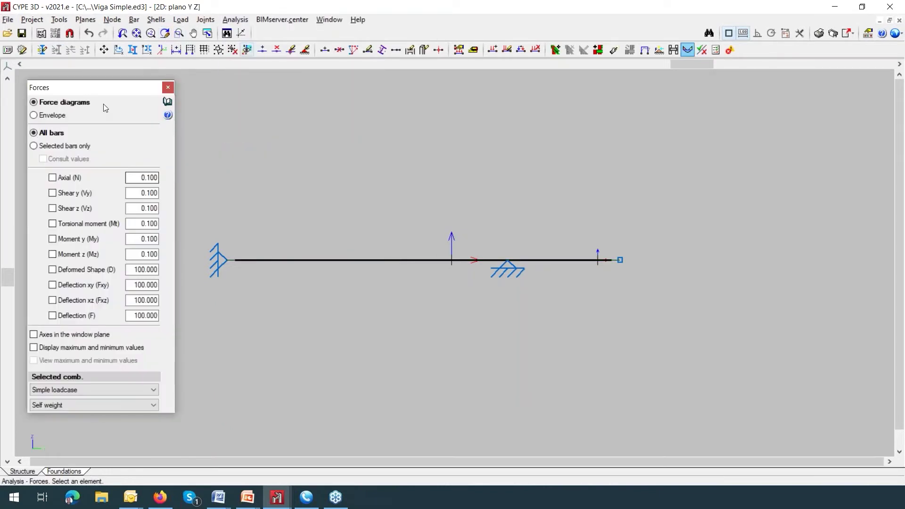
pyautogui.moveTo(104, 91); pyautogui.dragTo(140, 88)
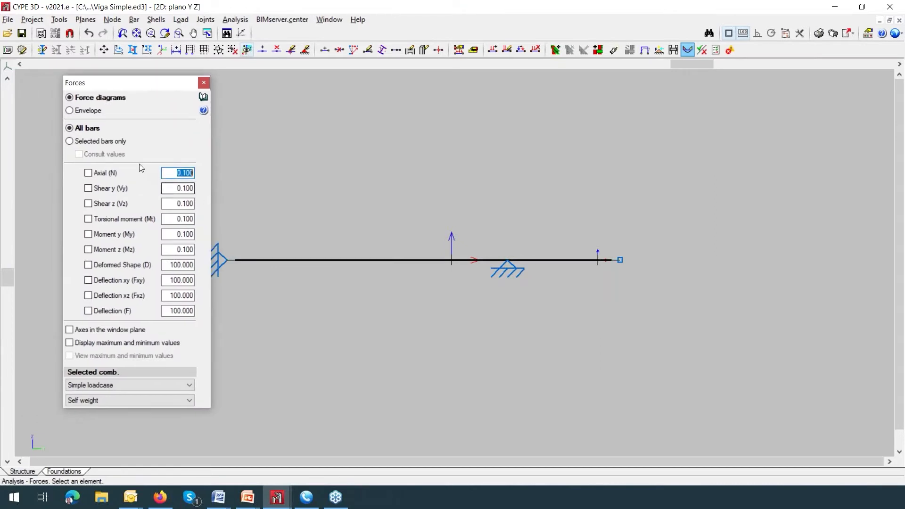
pyautogui.click(91, 237)
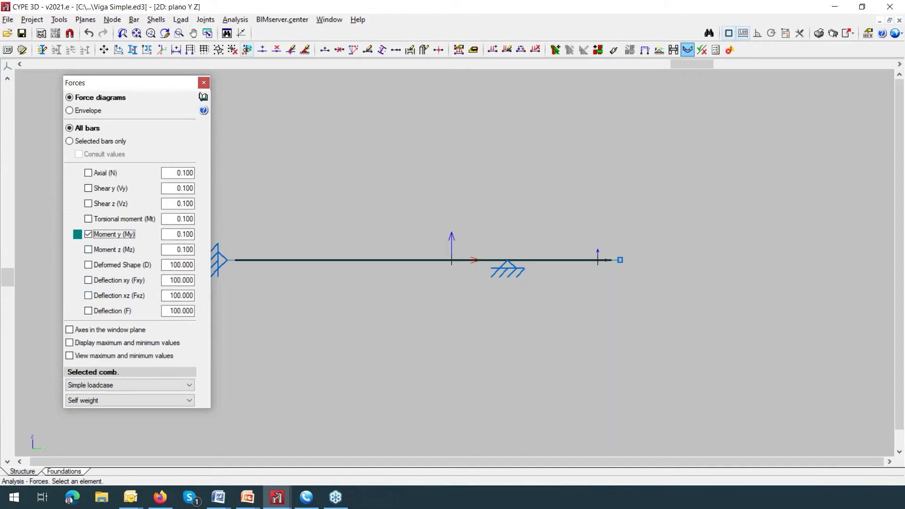
# Try a scale of 1 for the Moment y diagram, settle on 100, and examine the whole moment curve
pyautogui.doubleClick(178, 234)
pyautogui.write('1')
pyautogui.press('Tab')
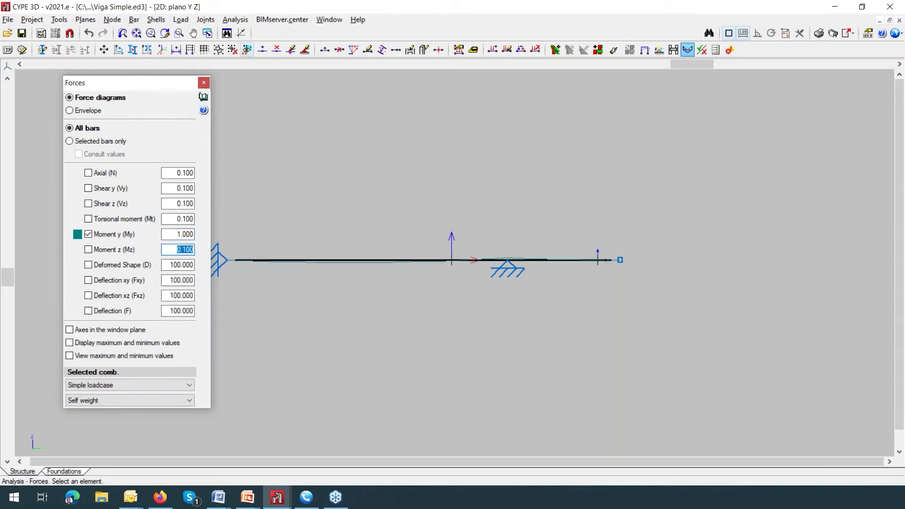
pyautogui.doubleClick(192, 234)
pyautogui.write('100')
pyautogui.press('Tab')
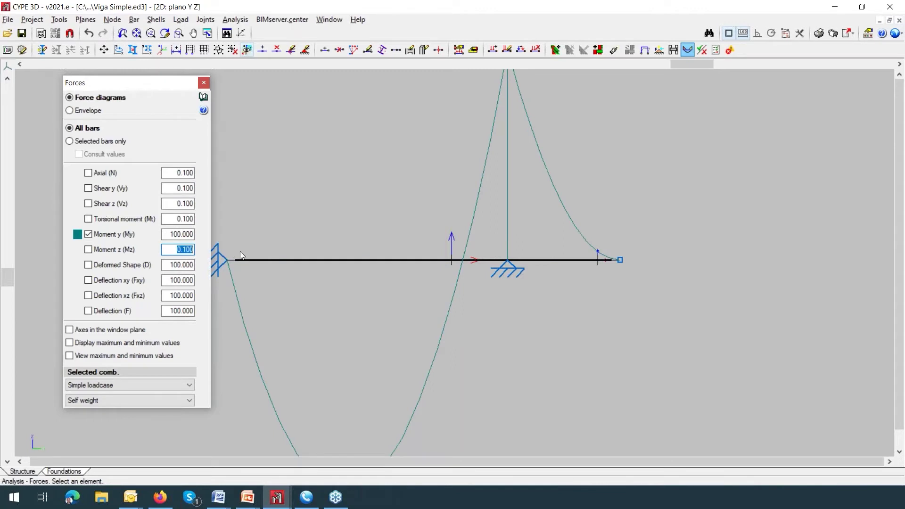
pyautogui.scroll(-3, 301, 292)
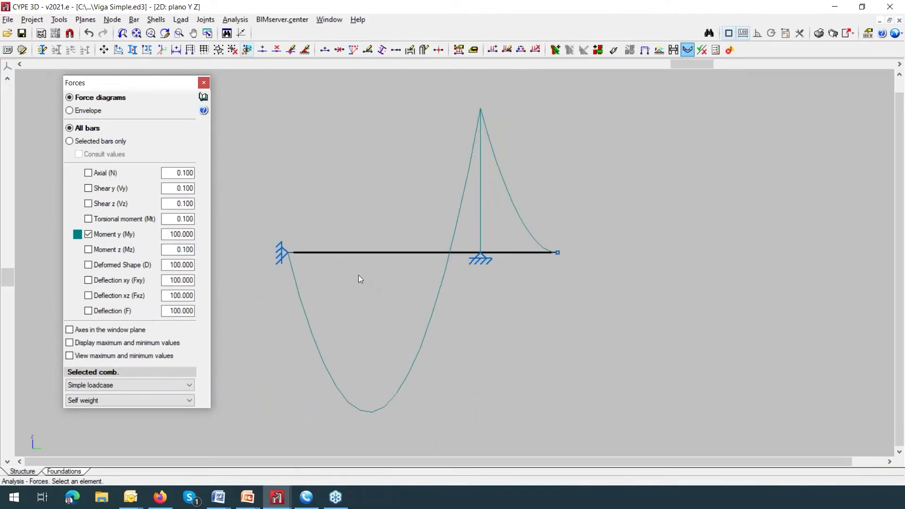
# Add the Deflection (F) curve and switch all bars to envelope results
pyautogui.click(107, 312)
pyautogui.click(87, 112)
pyautogui.scroll(-2, 273, 228)
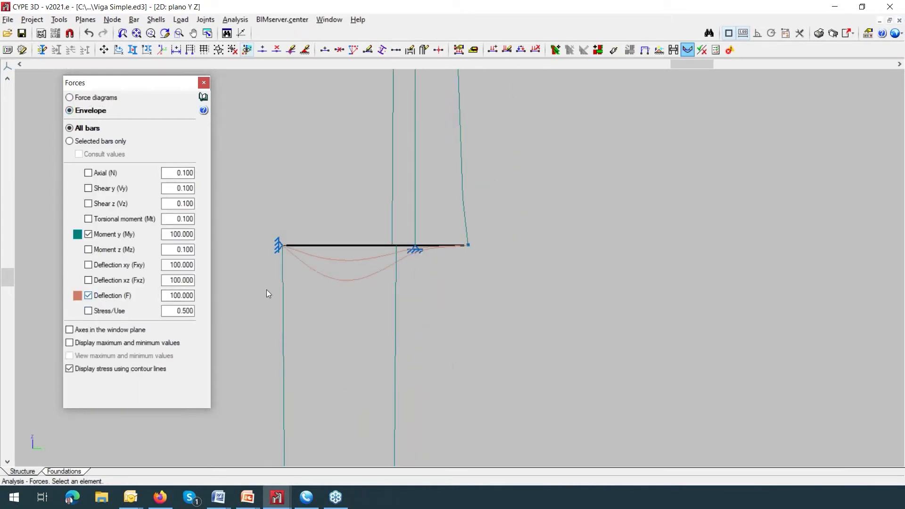
# Replace the Deflection (F) curve with the Stress/Use envelope in contour colours and examine the beam's utilisation
pyautogui.click(89, 296)
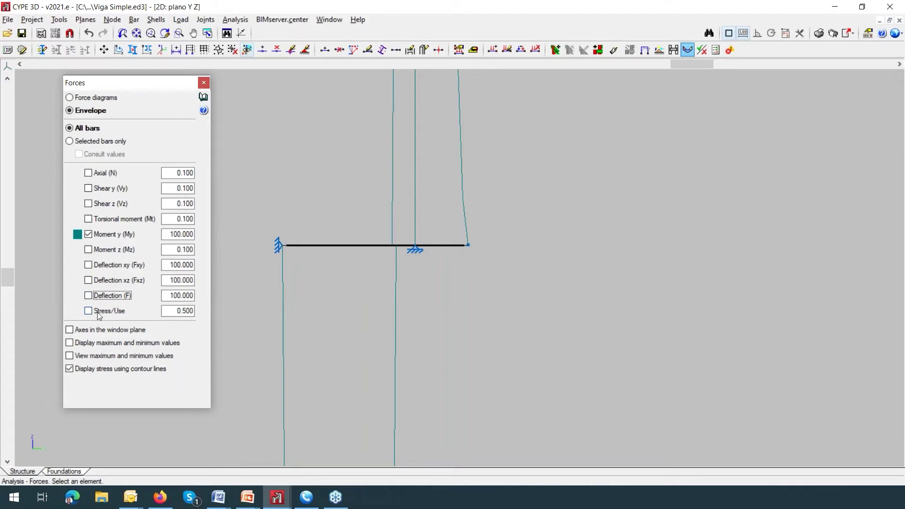
pyautogui.click(92, 313)
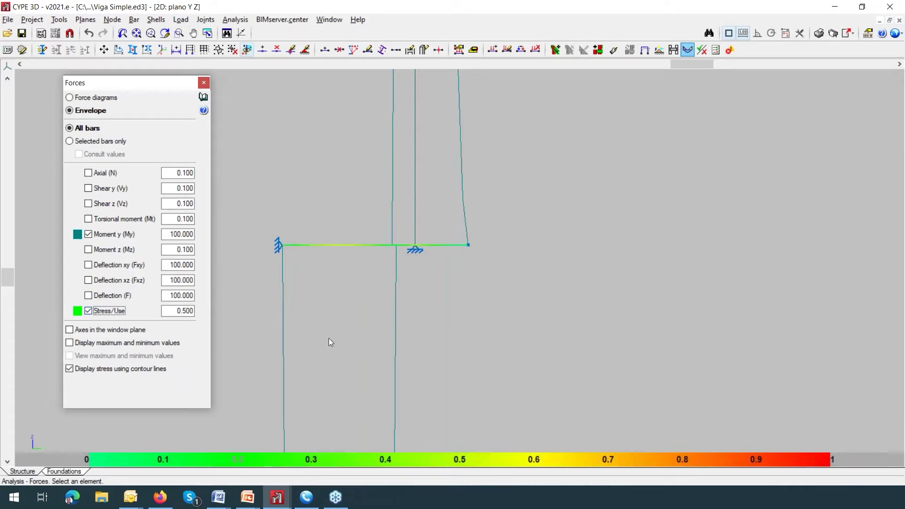
pyautogui.scroll(-2, 334, 337)
pyautogui.scroll(-2, 334, 337)
pyautogui.moveTo(357, 309); pyautogui.dragTo(403, 203, button='middle')
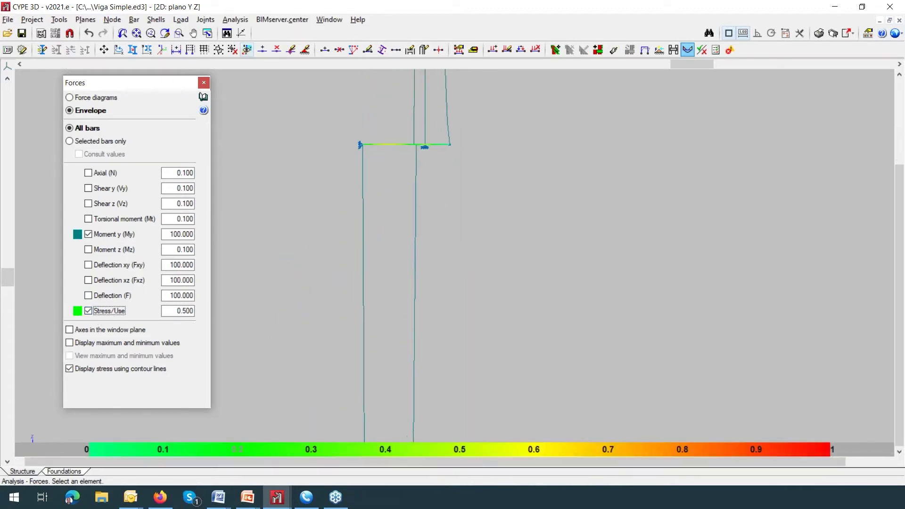
pyautogui.scroll(-1, 403, 207)
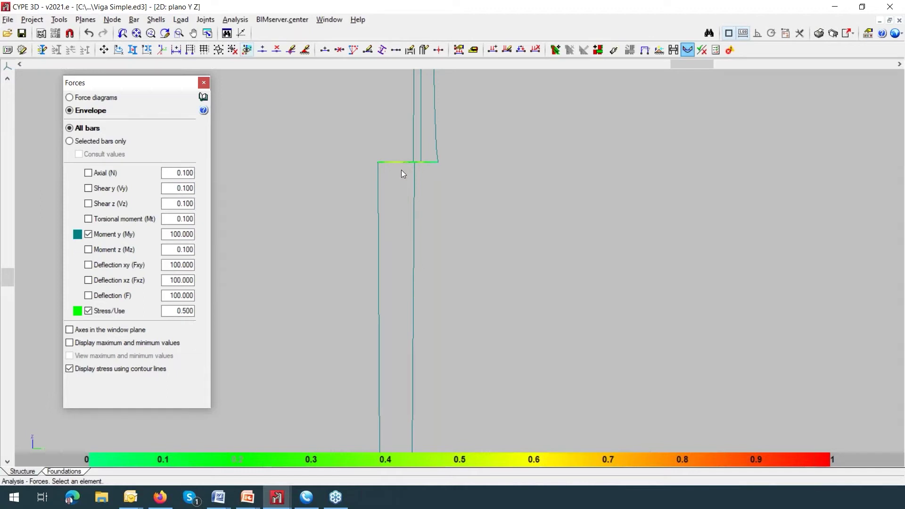
pyautogui.scroll(-1, 406, 188)
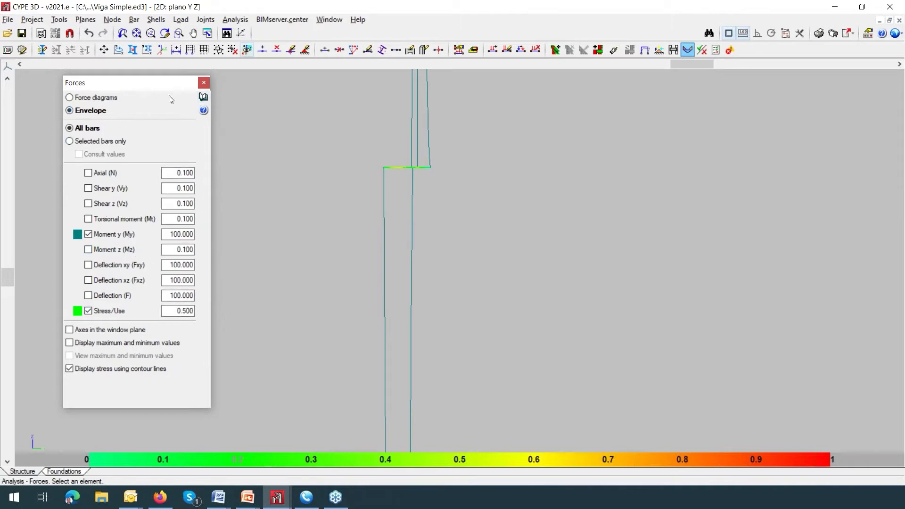
pyautogui.click(203, 83)
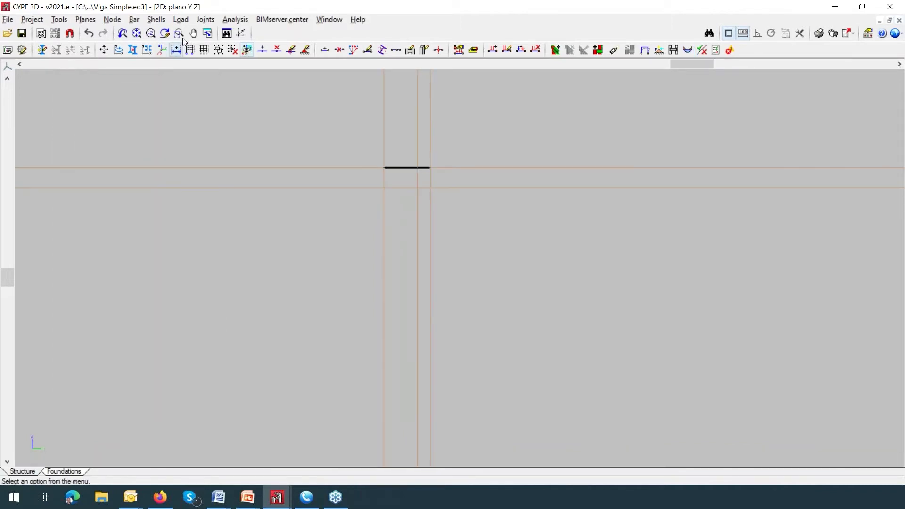
# Display the support reactions at nodes N1 and N2 for the self-weight loadcase
pyautogui.click(236, 19)
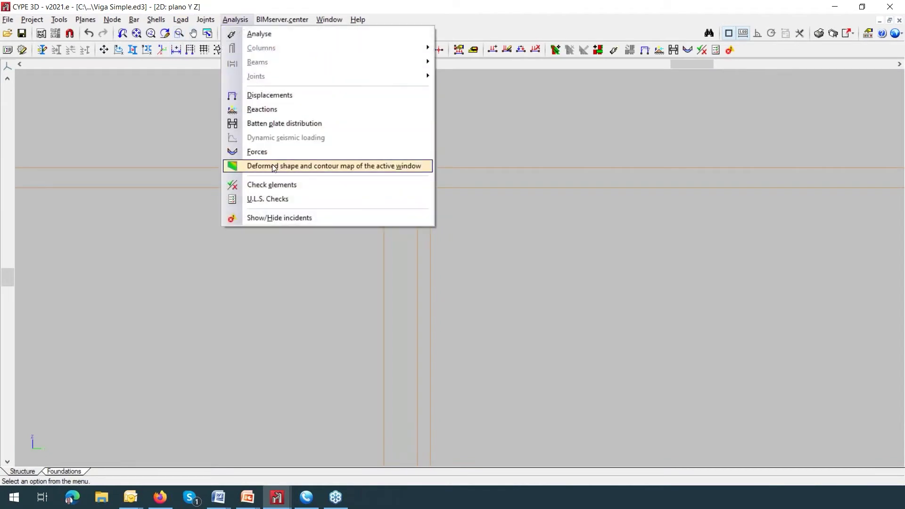
pyautogui.click(270, 113)
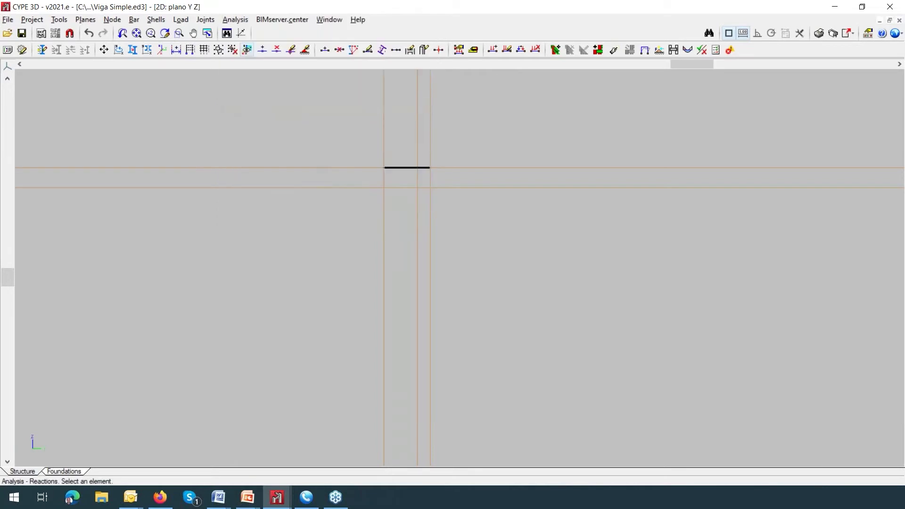
pyautogui.scroll(3, 401, 160)
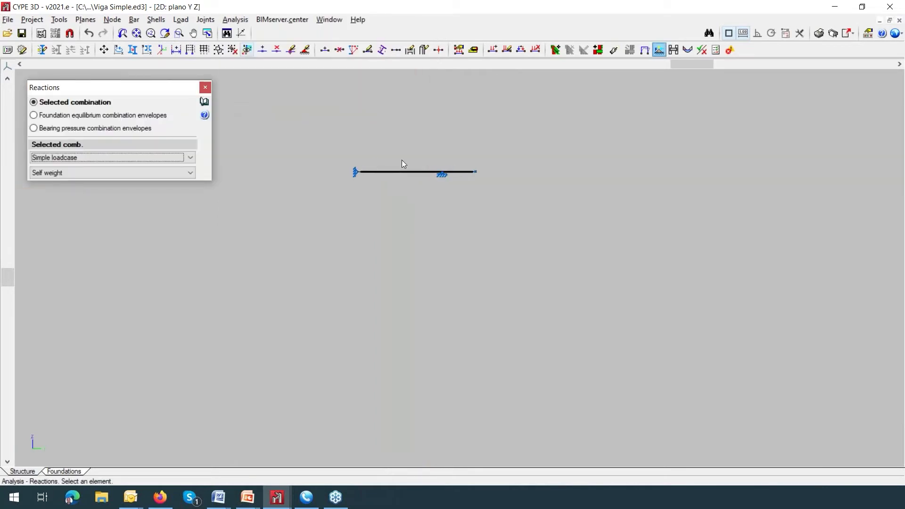
pyautogui.click(351, 184)
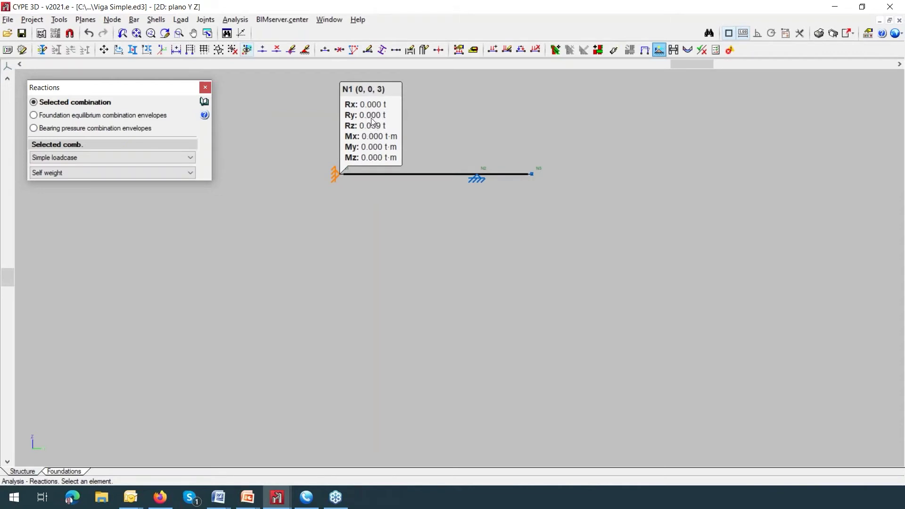
pyautogui.click(477, 177)
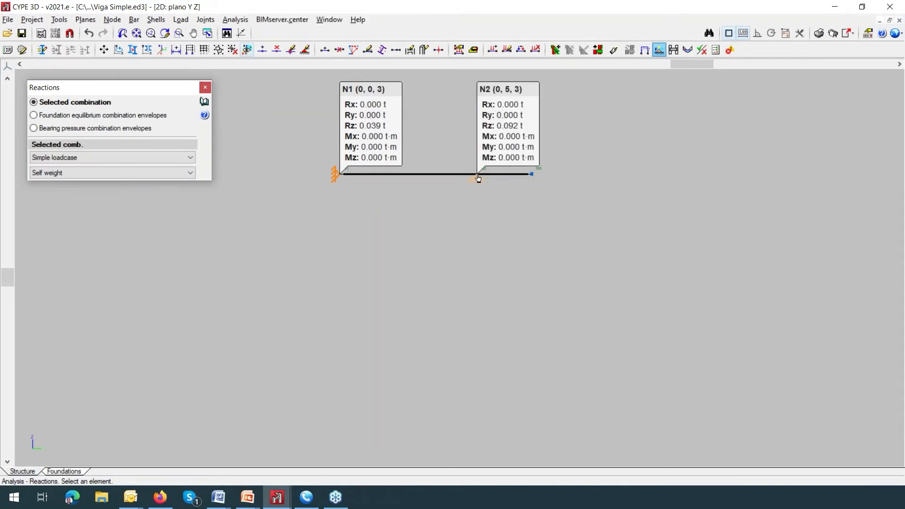
pyautogui.moveTo(541, 183); pyautogui.dragTo(556, 270, button='middle')
pyautogui.scroll(2, 556, 270)
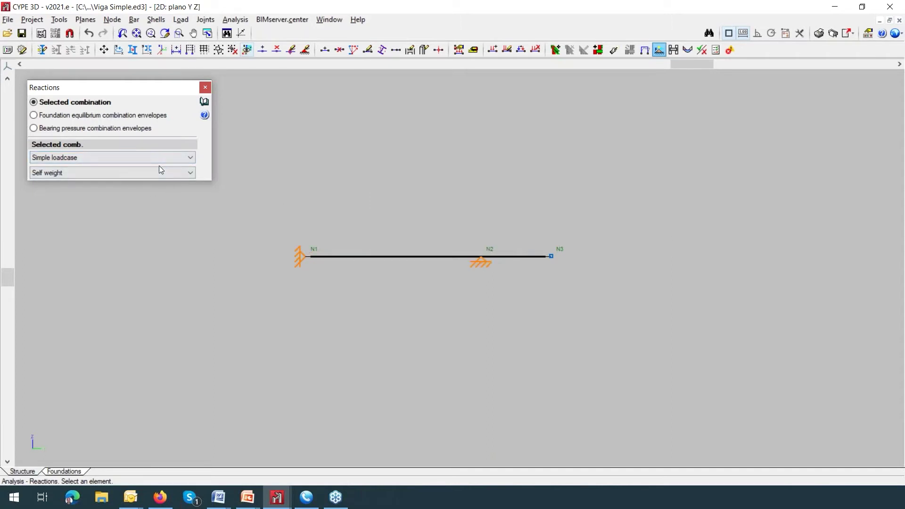
# Review the reactions at both supports for loadcase CM 1 and for loadcase Q 1
pyautogui.click(190, 175)
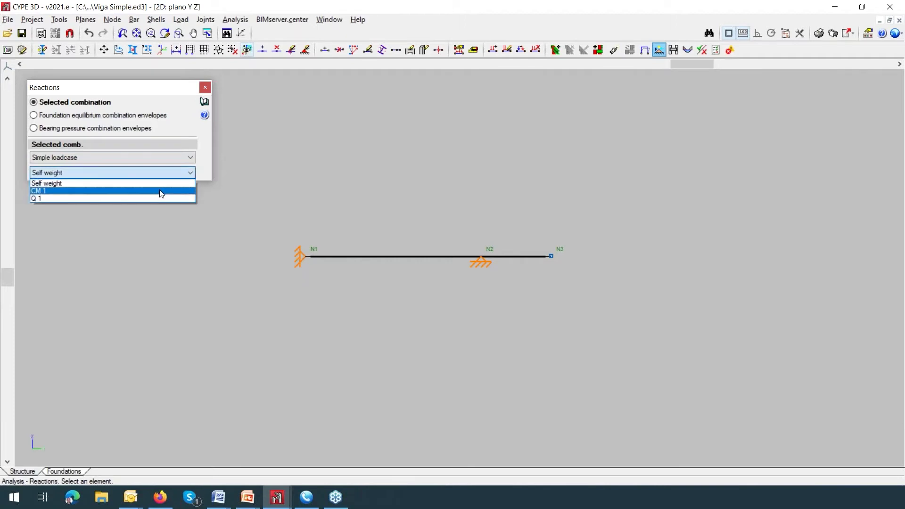
pyautogui.click(166, 190)
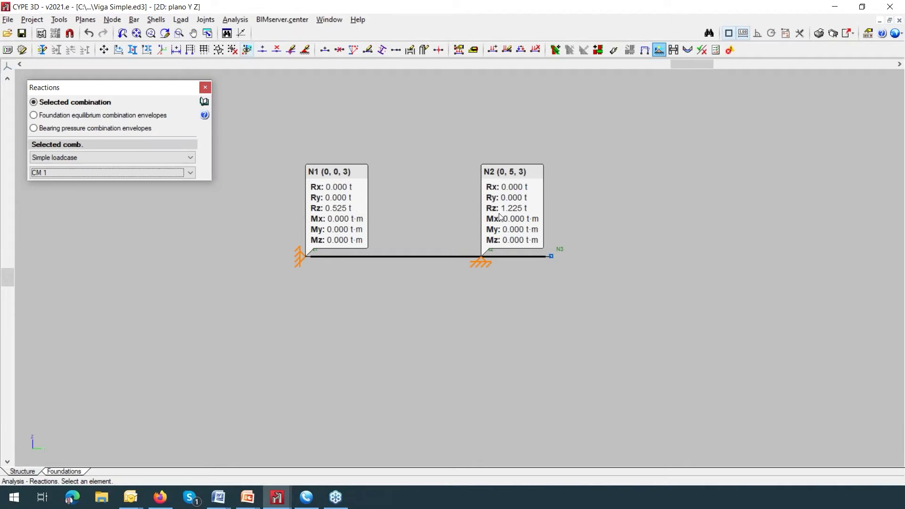
pyautogui.click(171, 171)
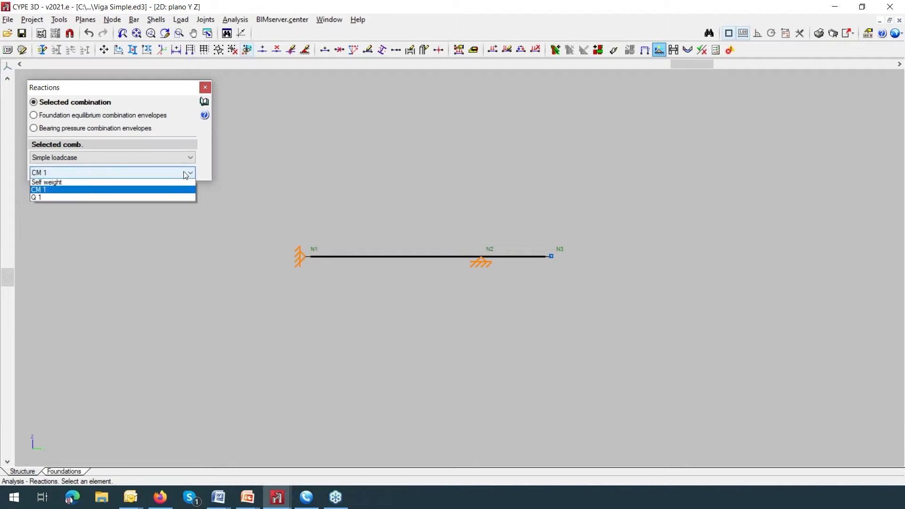
pyautogui.click(166, 197)
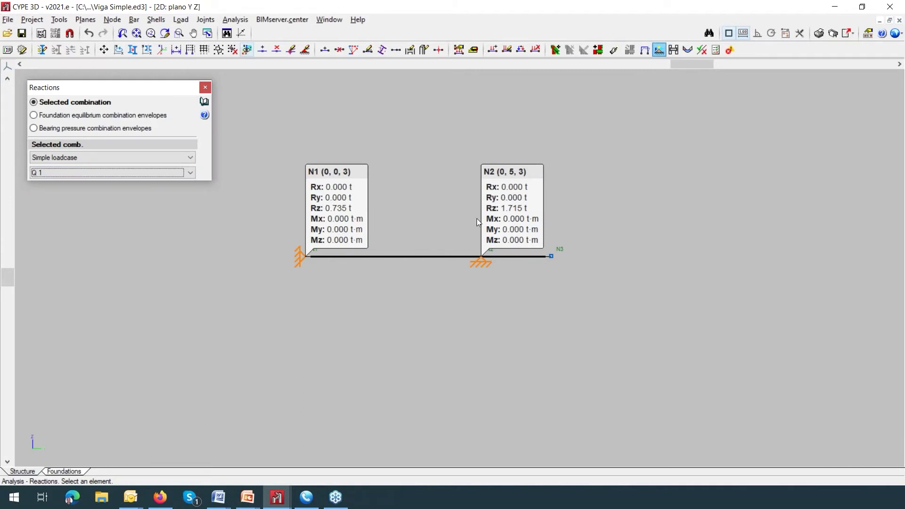
pyautogui.click(206, 86)
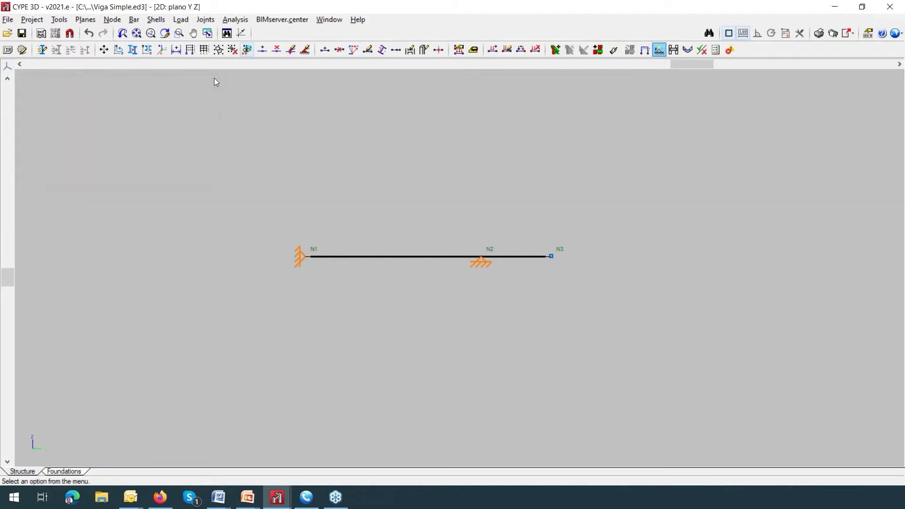
# Display the self-weight displacements at the ends of bars N1/N2 and N2/N3
pyautogui.click(235, 20)
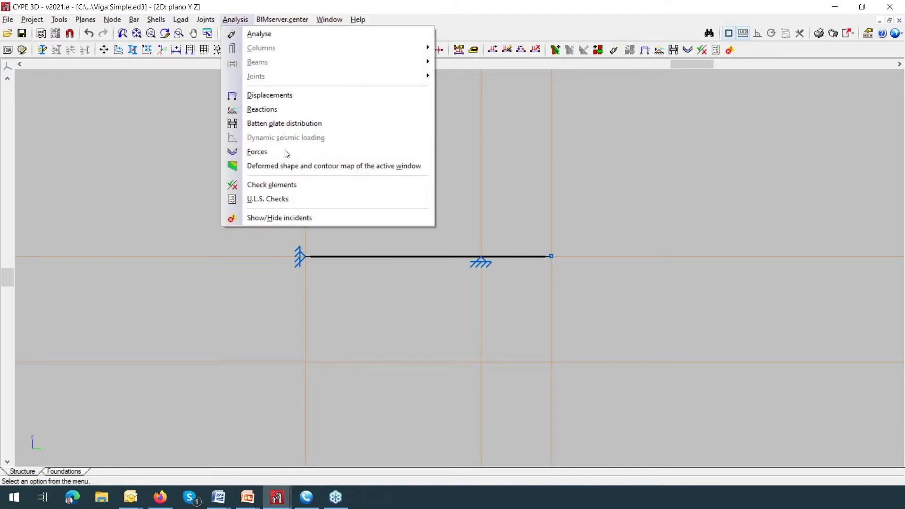
pyautogui.click(269, 96)
pyautogui.click(449, 263)
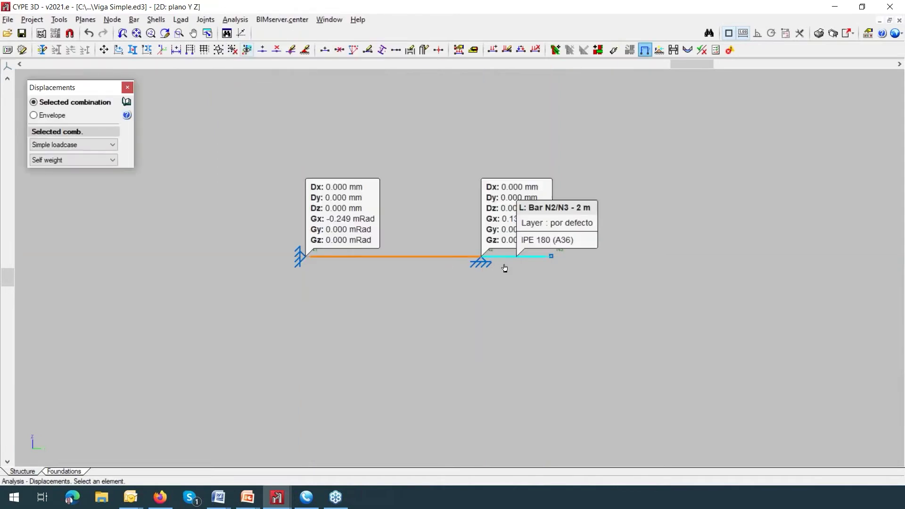
pyautogui.click(555, 258)
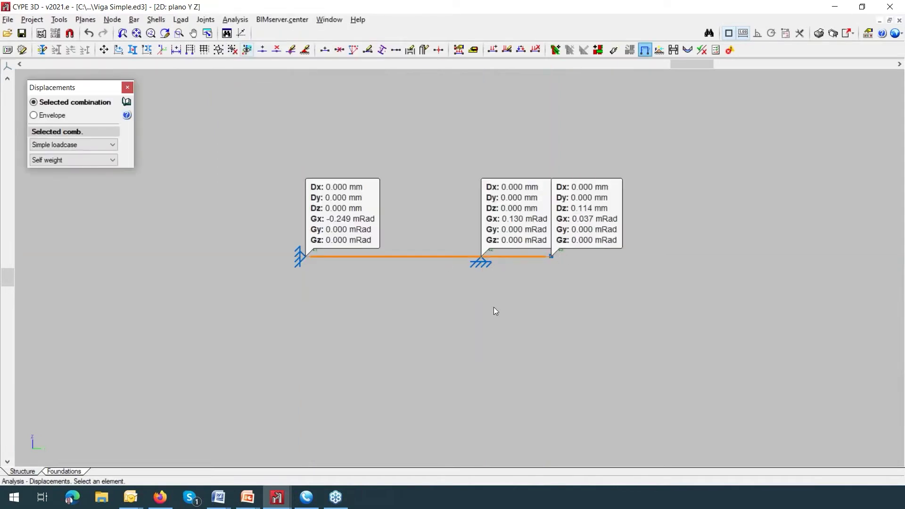
# Examine the envelope of nodal displacements for both bars and close the displacement results
pyautogui.click(113, 160)
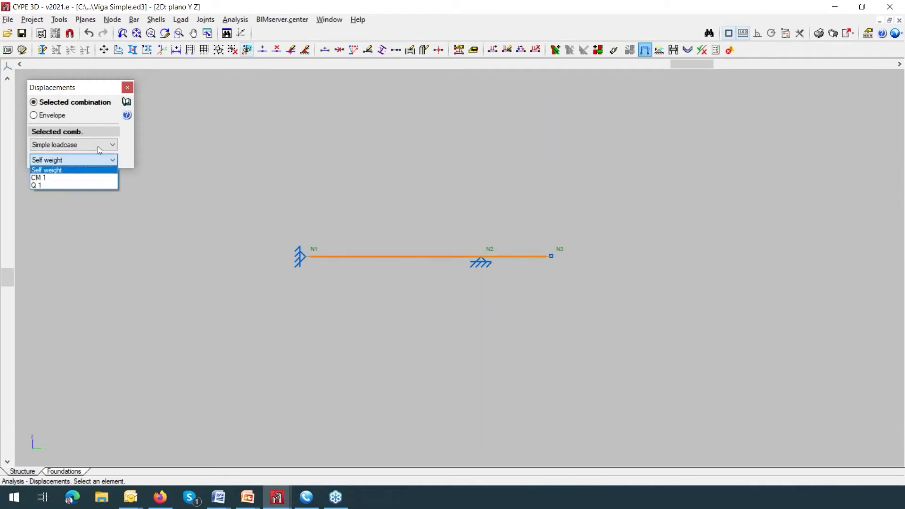
pyautogui.click(110, 160)
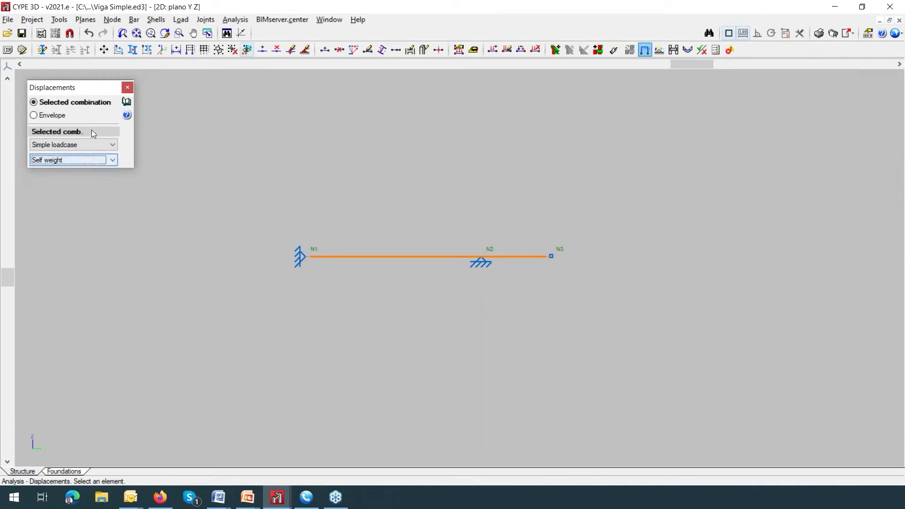
pyautogui.click(55, 116)
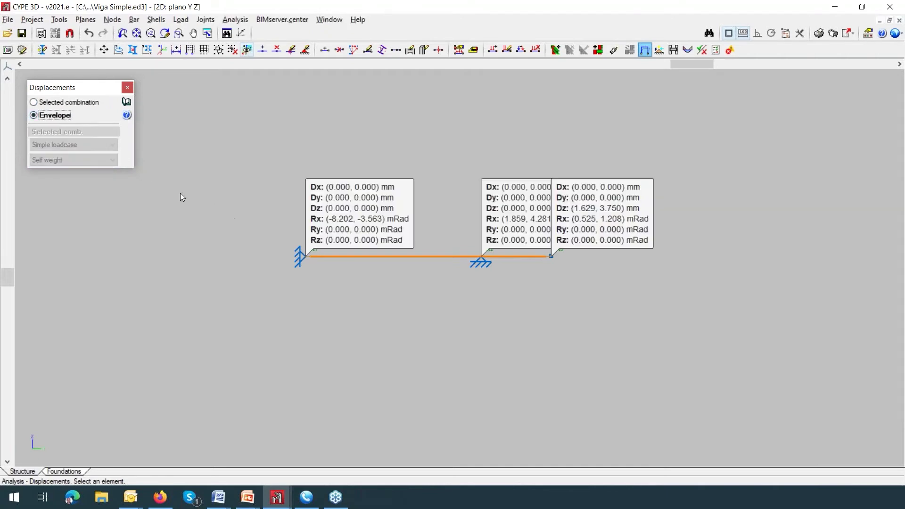
pyautogui.click(127, 87)
pyautogui.scroll(-1, 330, 145)
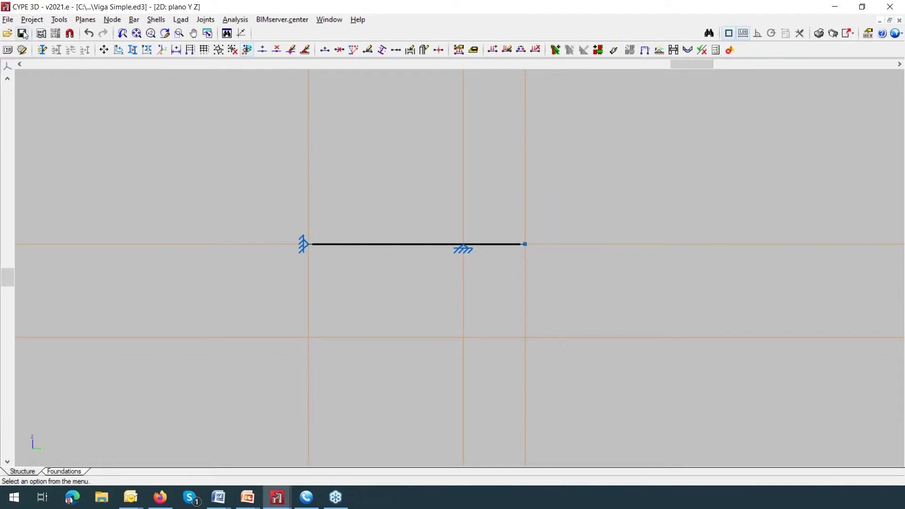
# Open the Backling project from the BUCKLING folder inside CURSO UNI VALLE CYPE 3D
pyautogui.hotkey('alt', 'p')
pyautogui.moveTo(10, 21)
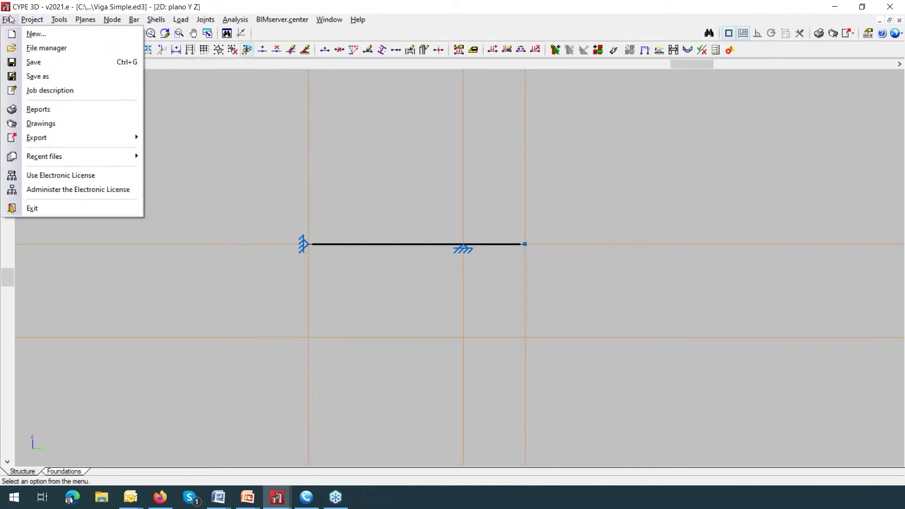
pyautogui.click(34, 49)
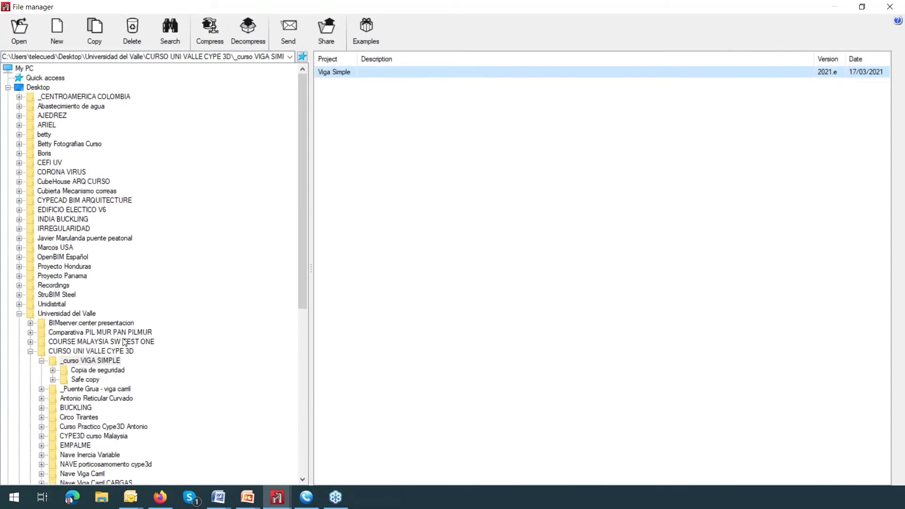
pyautogui.scroll(-1, 136, 346)
pyautogui.scroll(-2, 135, 346)
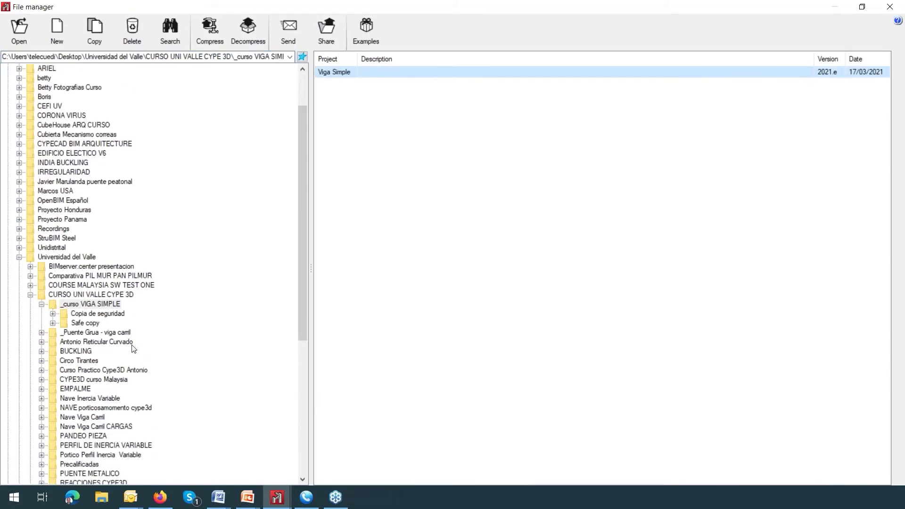
pyautogui.click(50, 352)
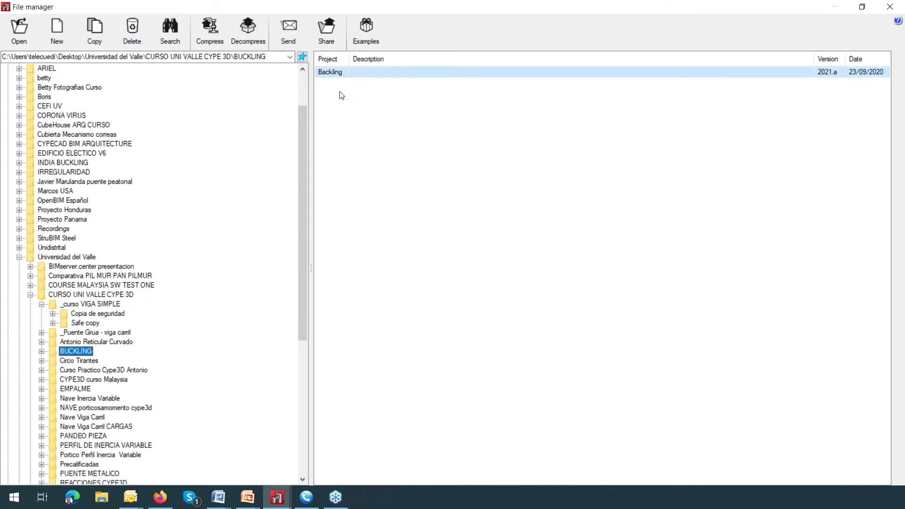
pyautogui.doubleClick(335, 74)
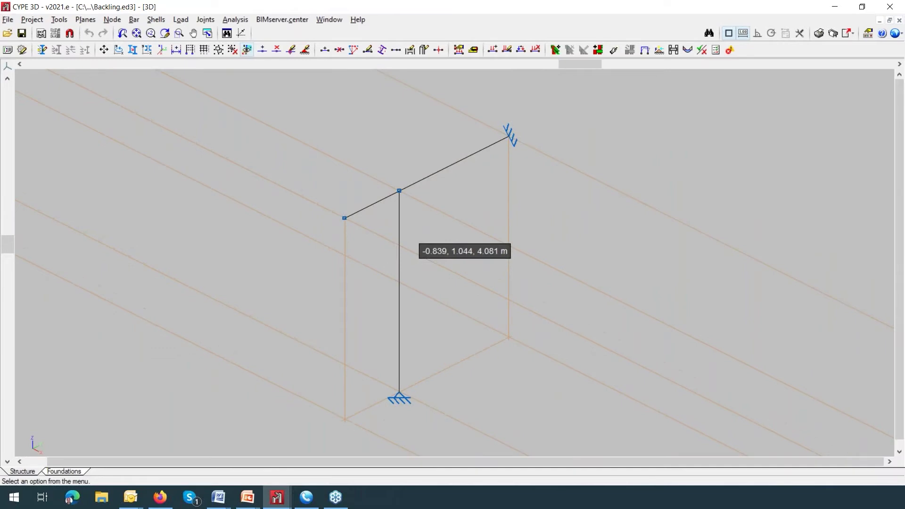
# Review the column's xy-plane buckling options, including the simply supported and user-defined length settings, without applying any assignment
pyautogui.click(135, 20)
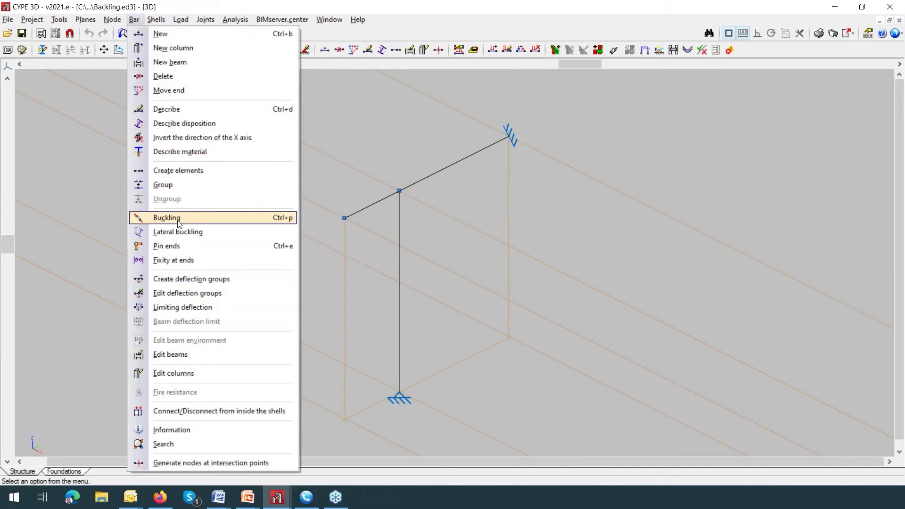
pyautogui.click(178, 222)
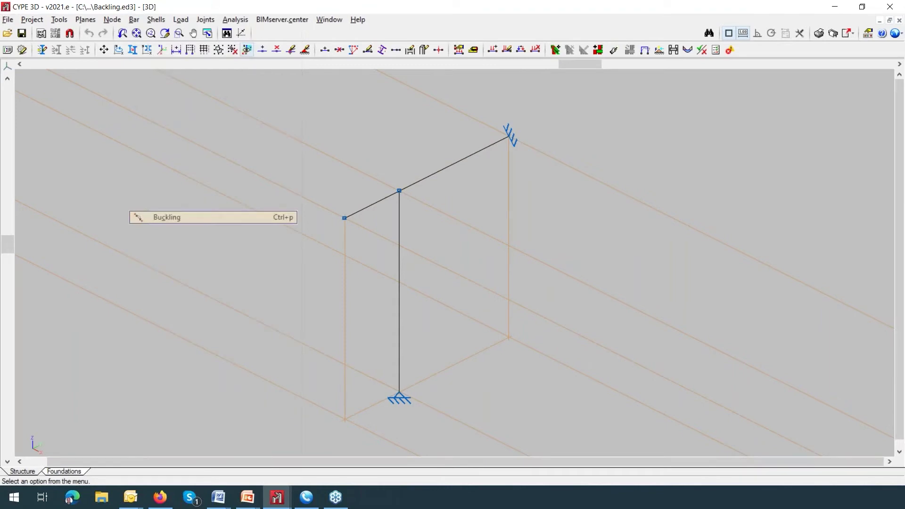
pyautogui.click(404, 307)
pyautogui.rightClick(410, 307)
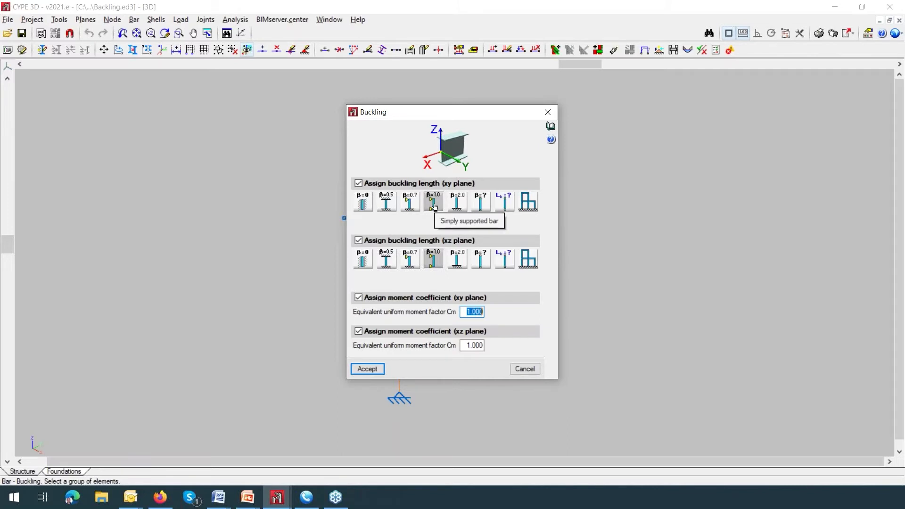
pyautogui.click(501, 204)
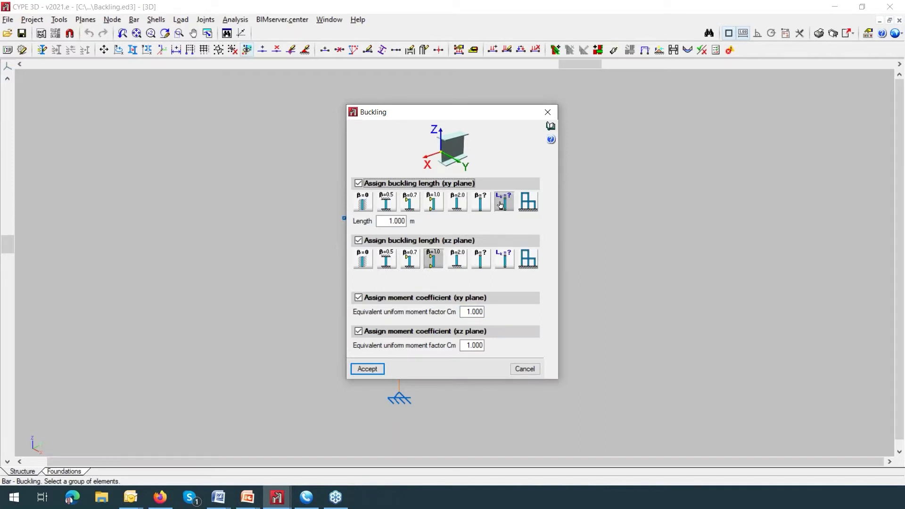
pyautogui.click(433, 210)
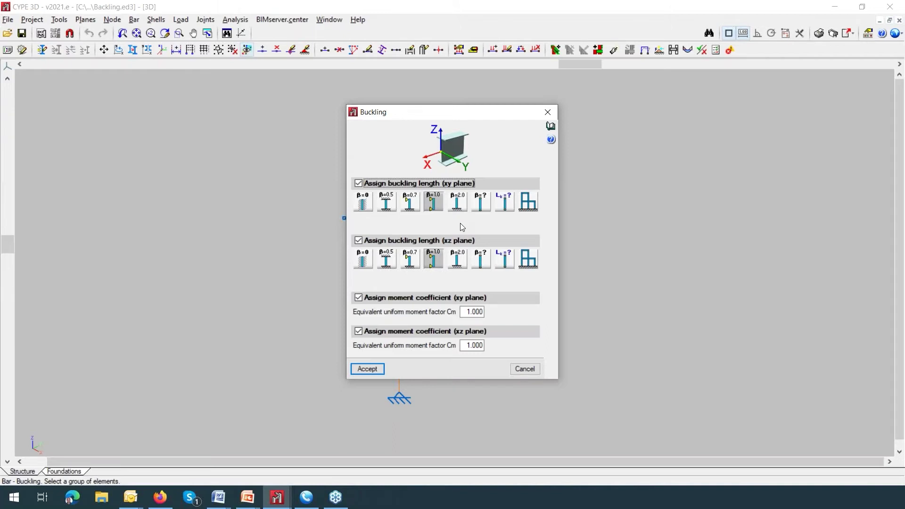
pyautogui.click(547, 112)
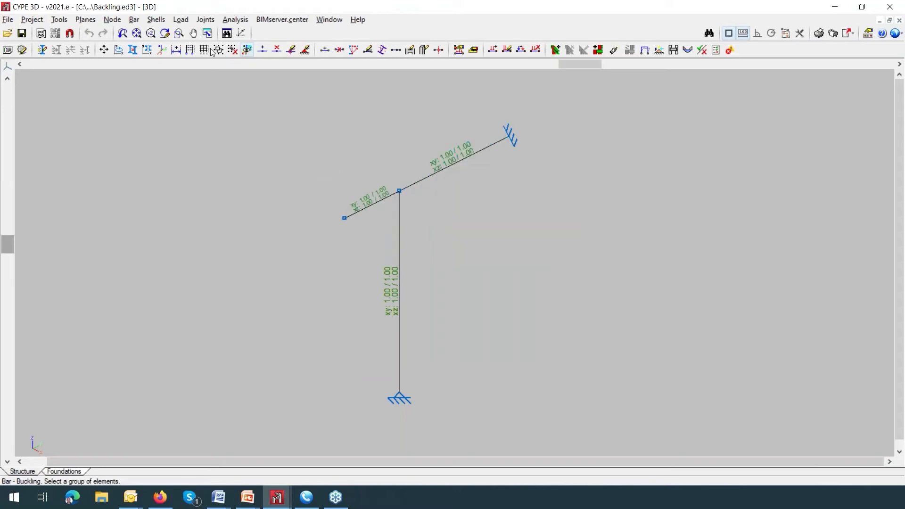
# Make the loads of all loadcases visible on the model
pyautogui.click(181, 20)
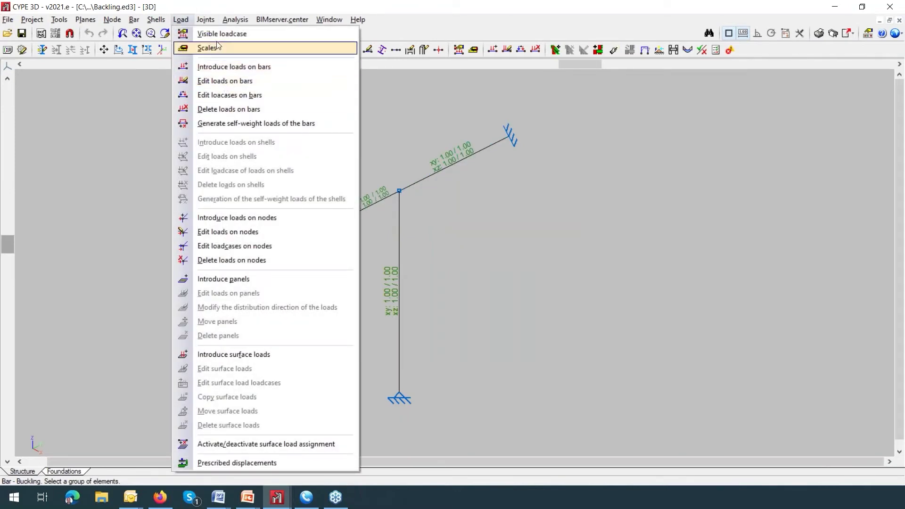
pyautogui.click(218, 35)
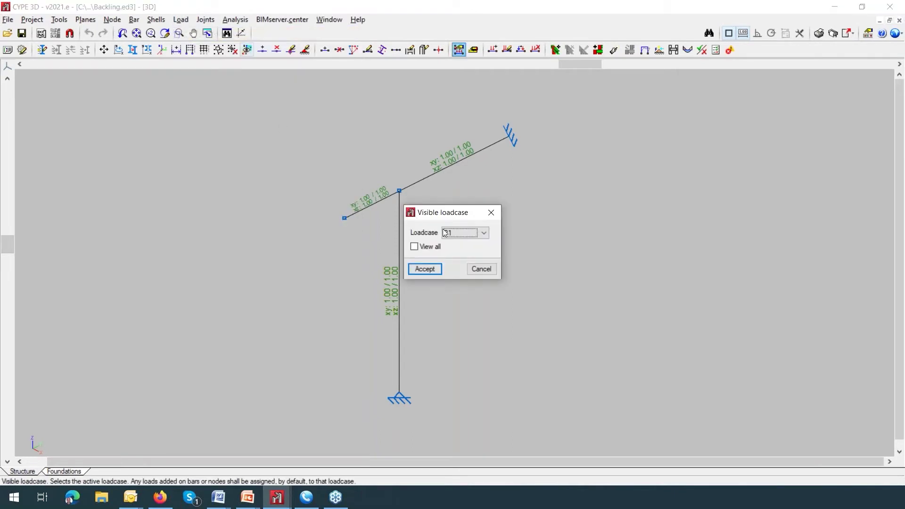
pyautogui.click(414, 246)
pyautogui.click(425, 269)
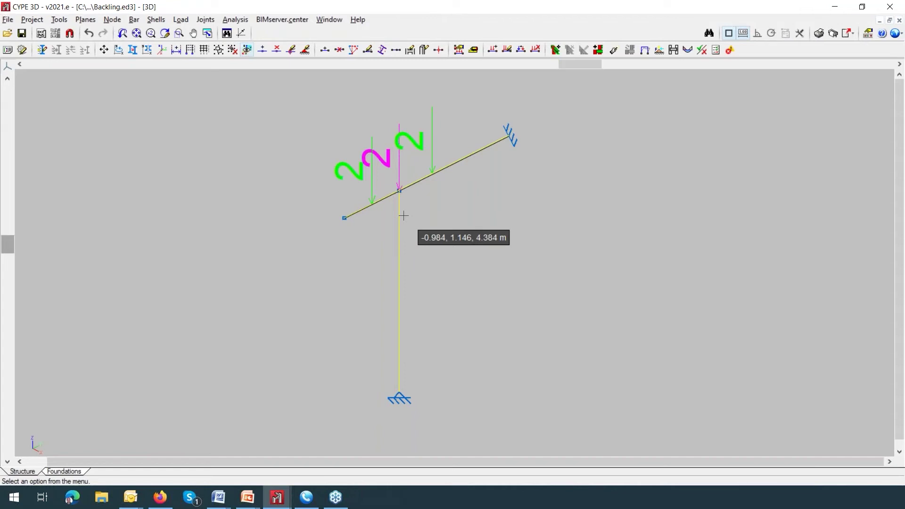
# Run the U.L.S. checks on the column and examine its combined bending and axial resistance check
pyautogui.click(234, 21)
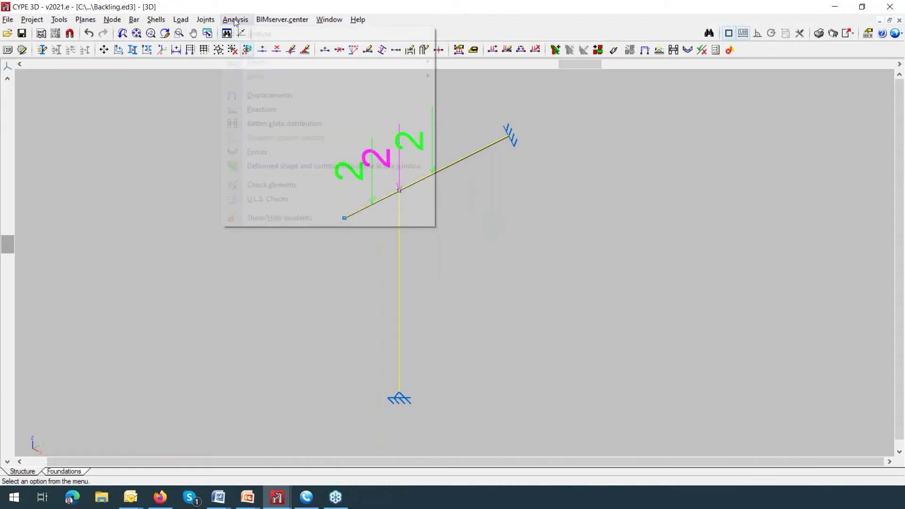
pyautogui.click(268, 200)
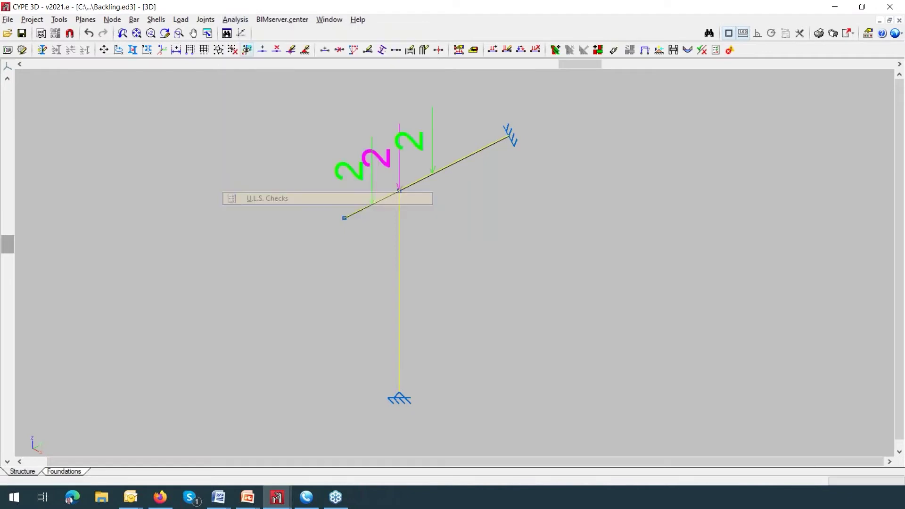
pyautogui.click(400, 235)
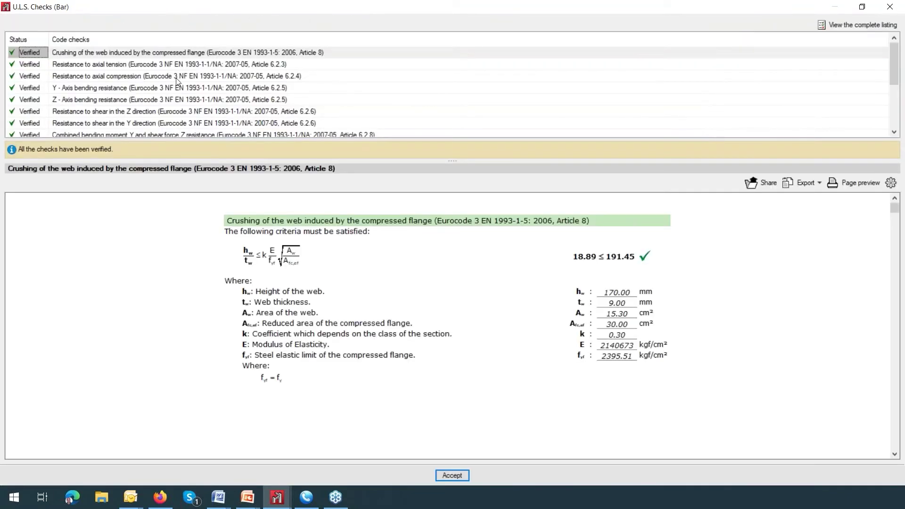
pyautogui.scroll(-3, 179, 82)
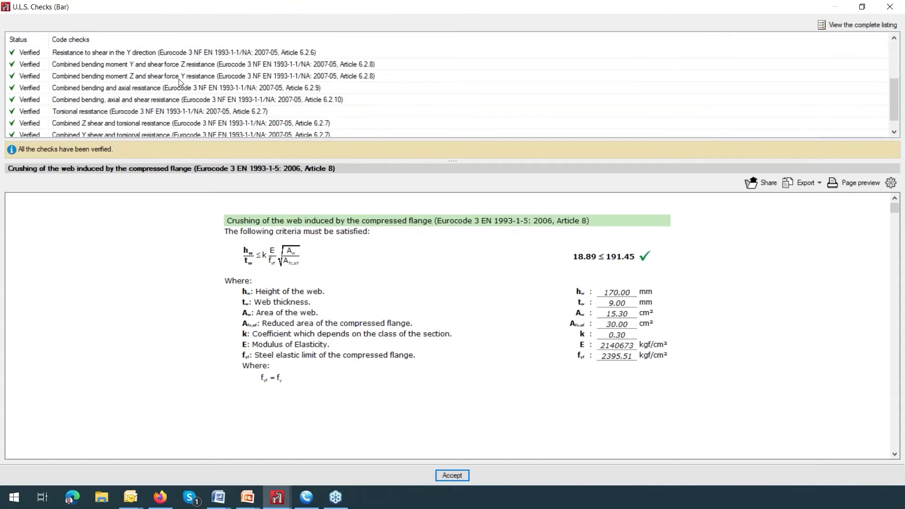
pyautogui.click(185, 77)
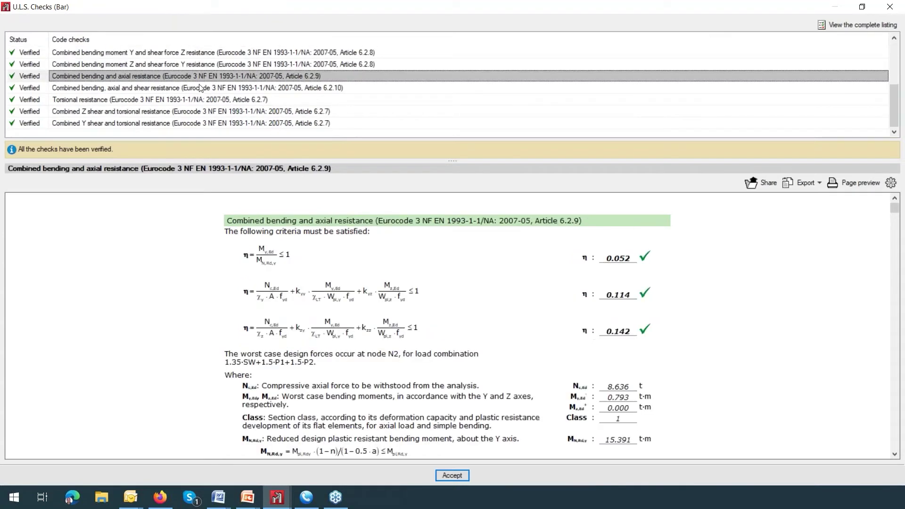
# Review the column's torsional, combined Z shear and torsional, and combined bending, axial and shear checks, and close the report
pyautogui.click(216, 100)
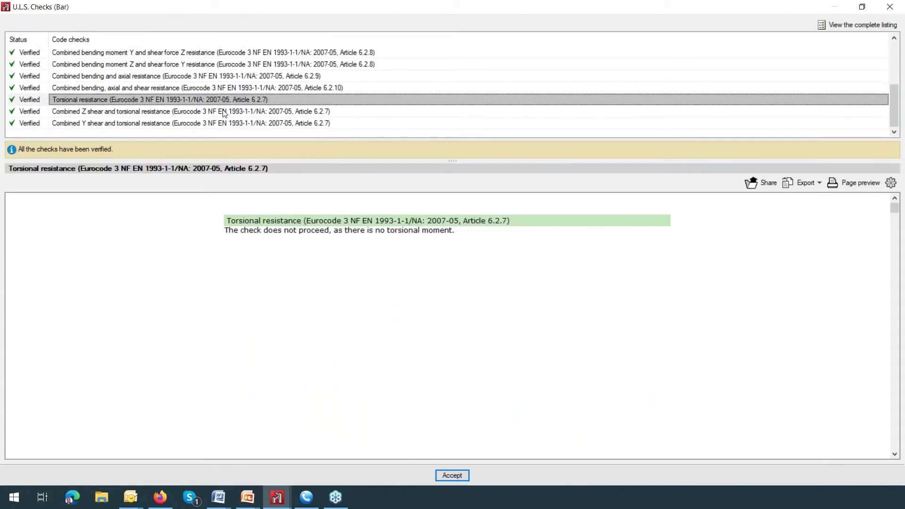
pyautogui.click(227, 111)
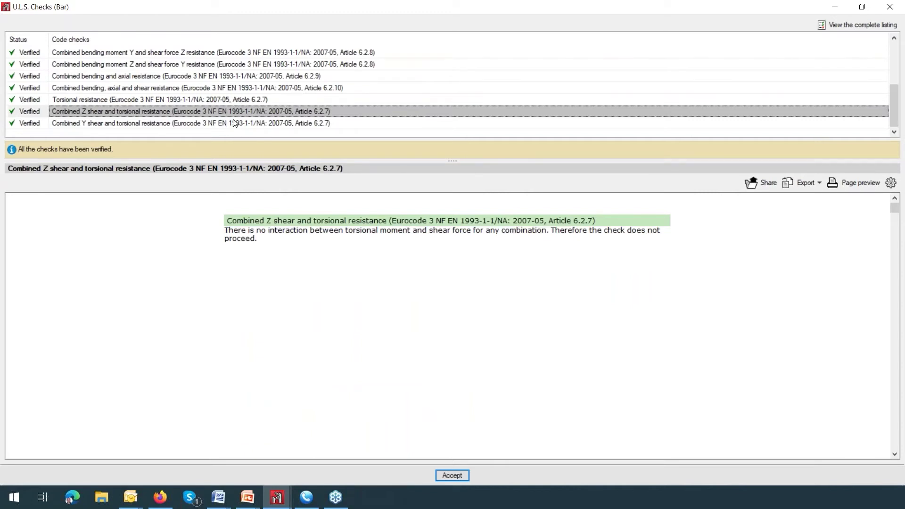
pyautogui.click(241, 87)
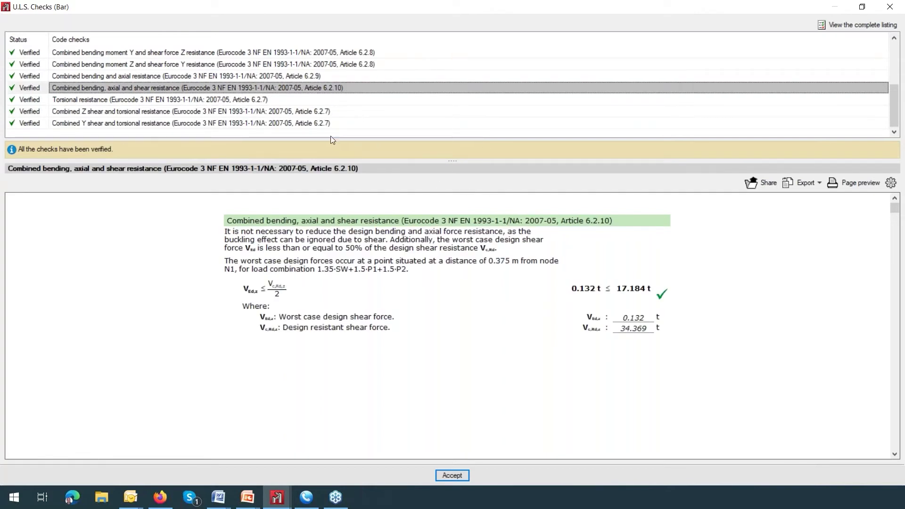
pyautogui.click(328, 113)
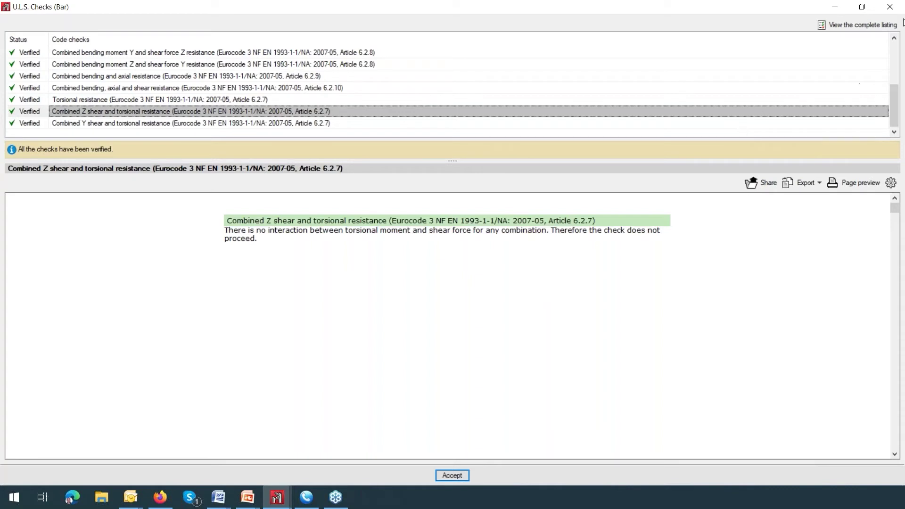
pyautogui.click(890, 7)
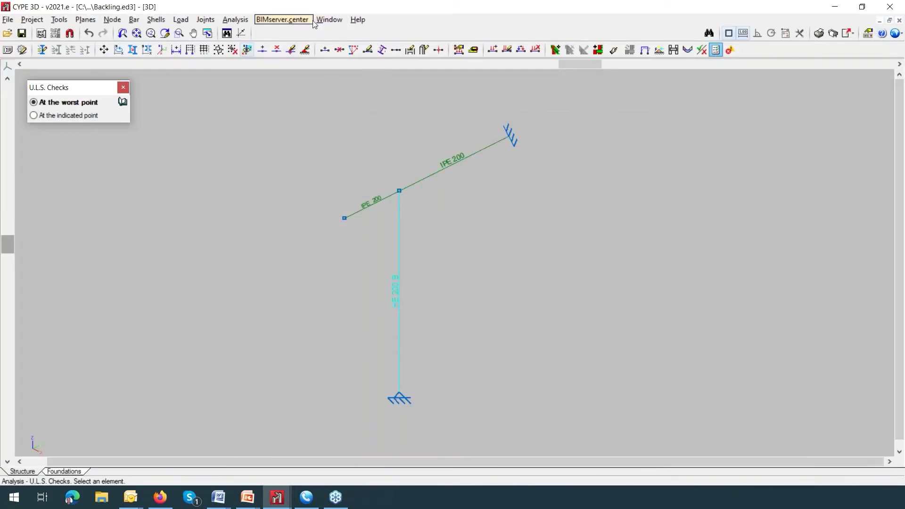
# Display the deformed shape for simple loadcase P1 with the structure shown, and preview its animation
pyautogui.click(238, 21)
pyautogui.click(280, 166)
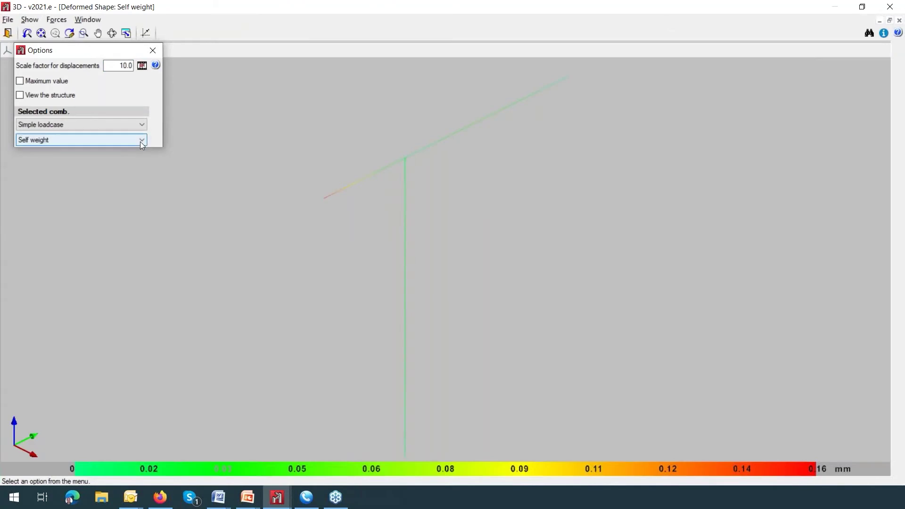
pyautogui.click(59, 96)
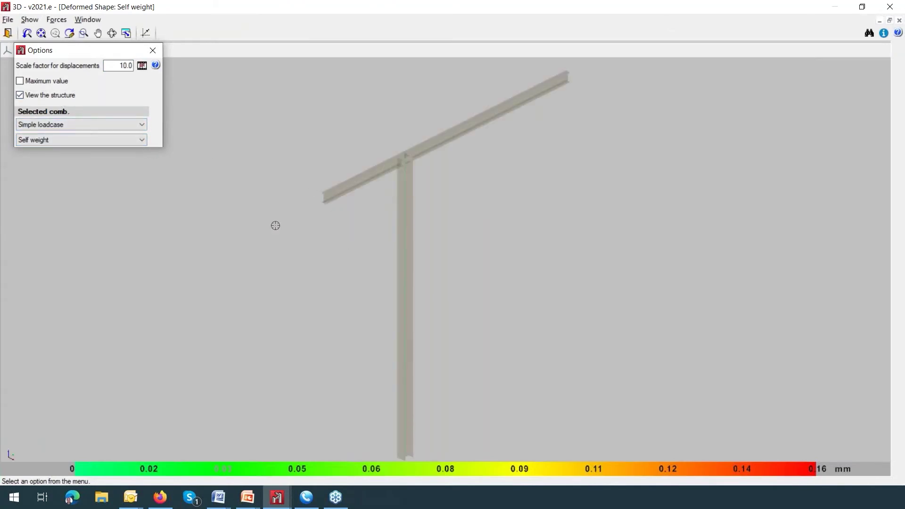
pyautogui.click(142, 140)
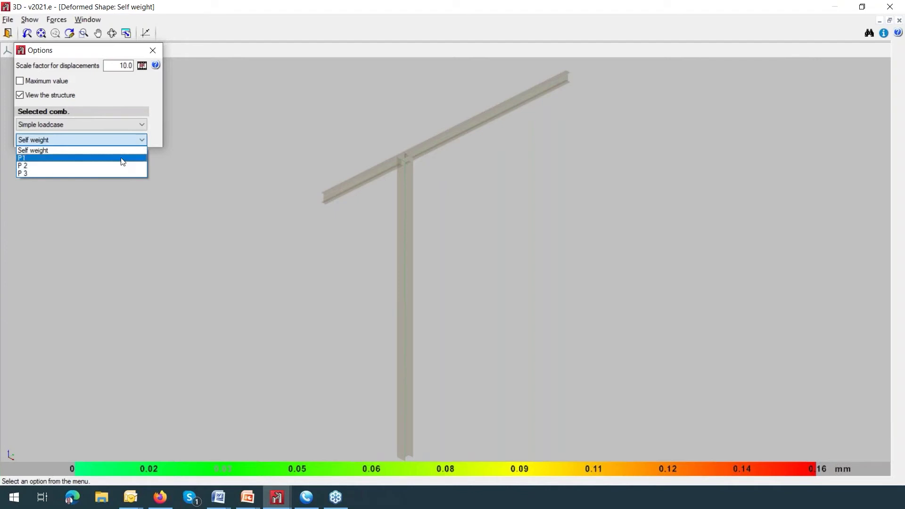
pyautogui.click(122, 160)
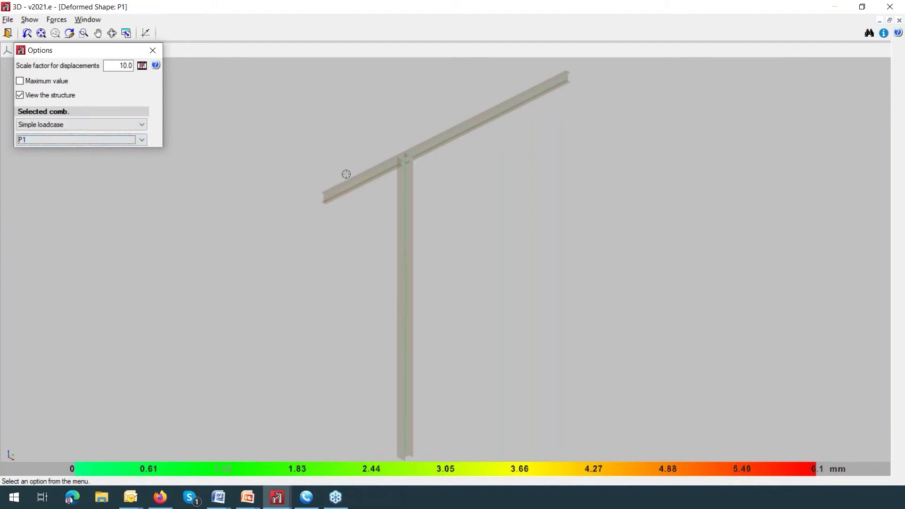
pyautogui.click(141, 65)
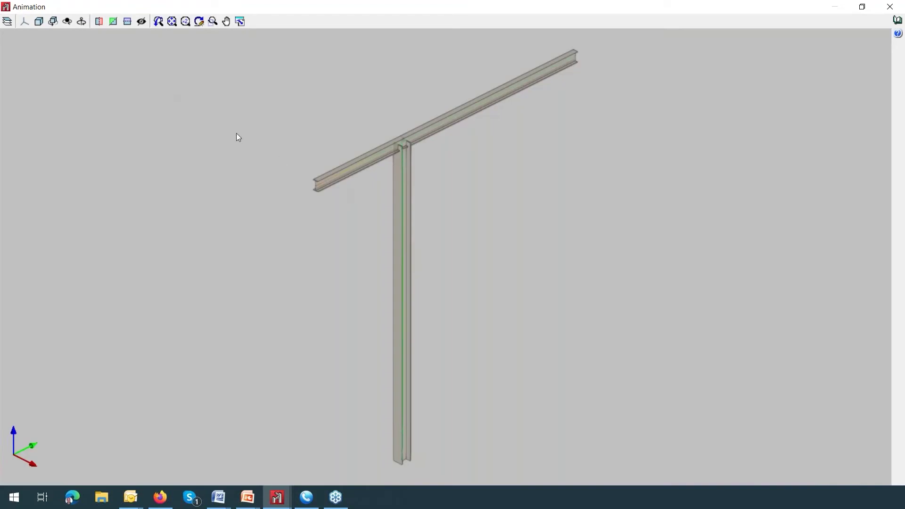
pyautogui.click(890, 7)
# Set the displacement scale factor to 200 and watch the P1 deformation animation from a more frontal angle
pyautogui.doubleClick(120, 65)
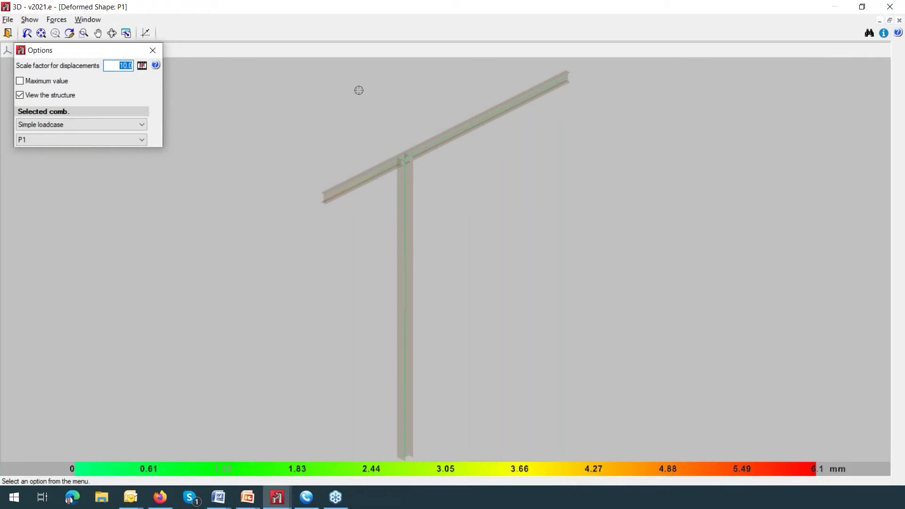
pyautogui.write('200')
pyautogui.press('Tab')
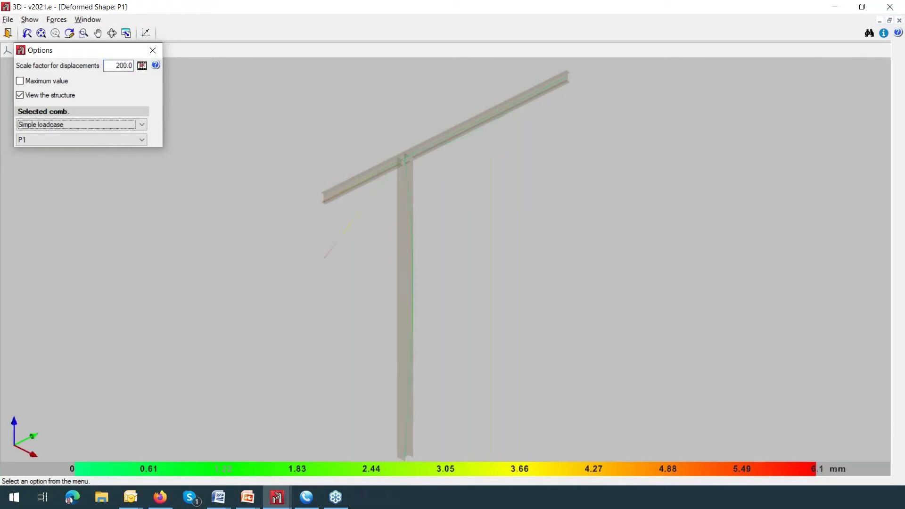
pyautogui.click(141, 65)
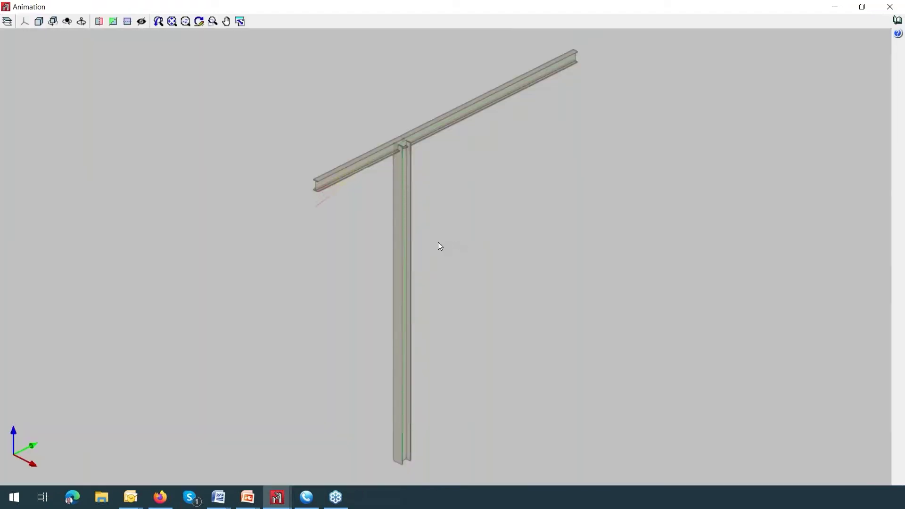
pyautogui.moveTo(439, 244)
pyautogui.keyDown('shift'); pyautogui.mouseDown(button='middle')
pyautogui.moveTo(424, 313)
pyautogui.moveTo(388, 299)
pyautogui.mouseUp(button='middle'); pyautogui.keyUp('shift')
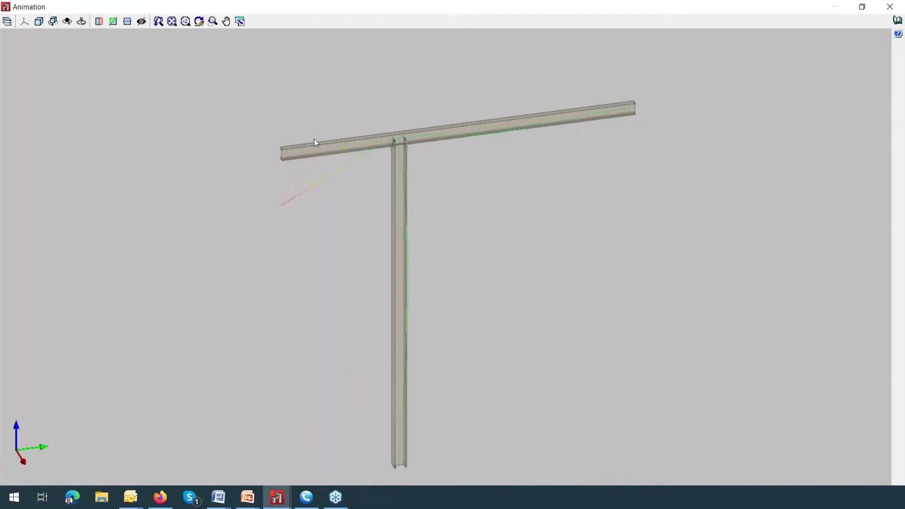
pyautogui.click(323, 127)
pyautogui.click(890, 7)
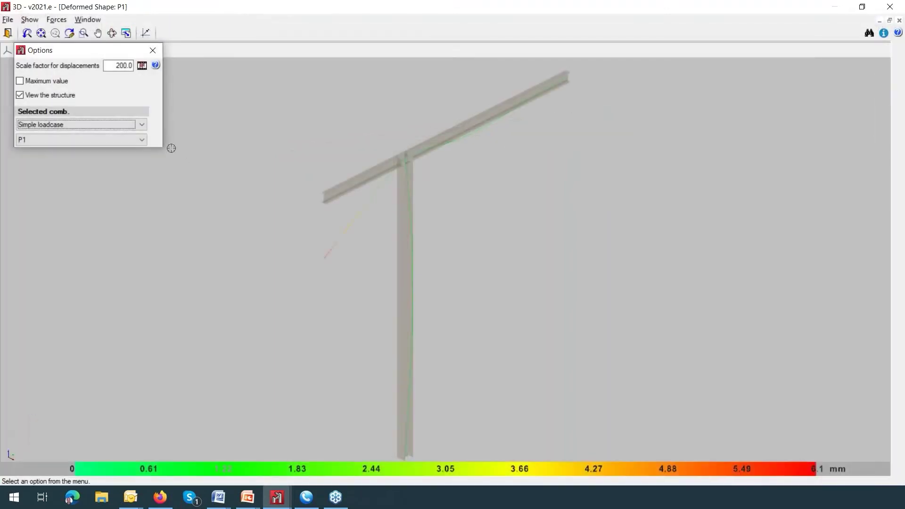
# Display the deformed shape for simple loadcase P 2 and watch its animation from a more frontal angle
pyautogui.click(140, 138)
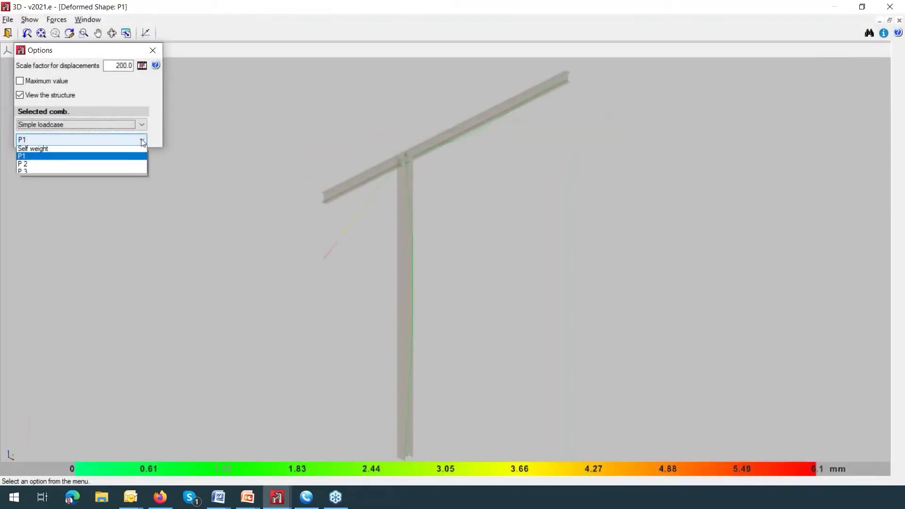
pyautogui.click(123, 166)
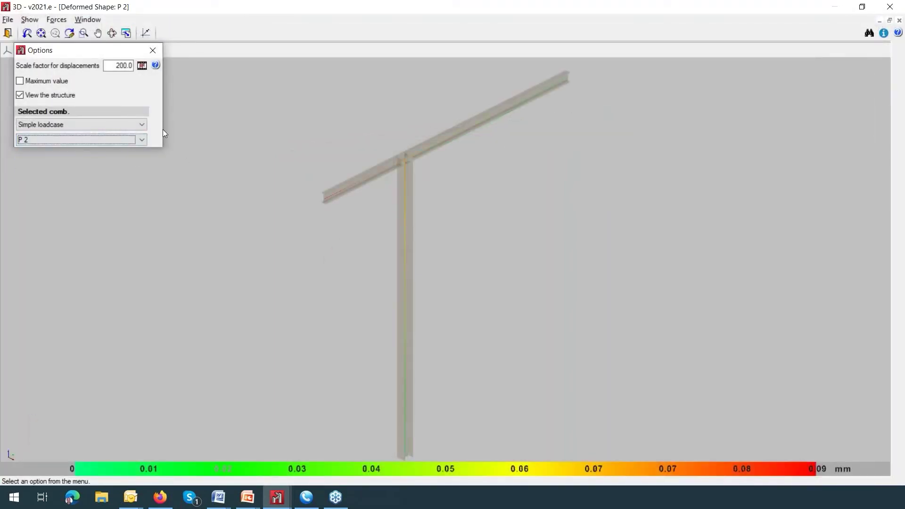
pyautogui.click(143, 66)
pyautogui.keyDown('shift'); pyautogui.moveTo(436, 217); pyautogui.dragTo(416, 187, button='middle'); pyautogui.keyUp('shift')
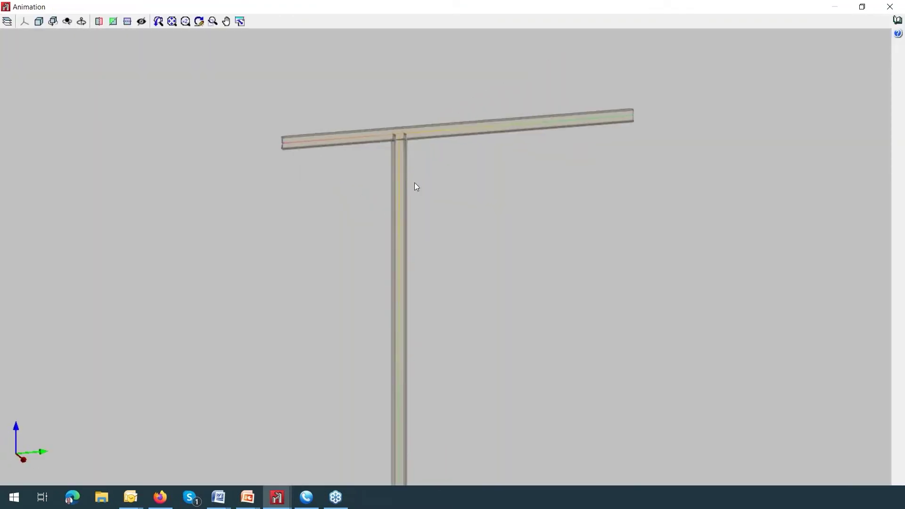
pyautogui.click(401, 136)
pyautogui.click(889, 7)
# Switch the deformed shape to simple loadcase P 3 and inspect its animation from a more frontal angle
pyautogui.click(142, 140)
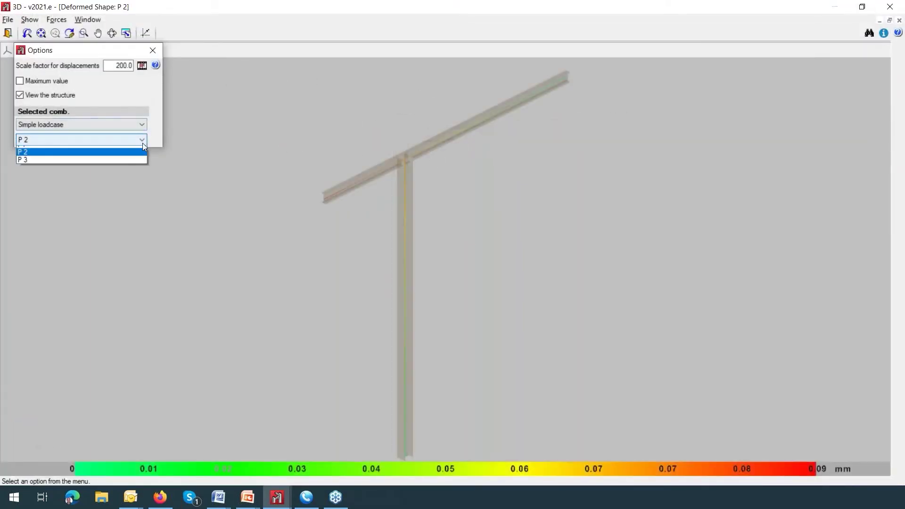
pyautogui.click(122, 171)
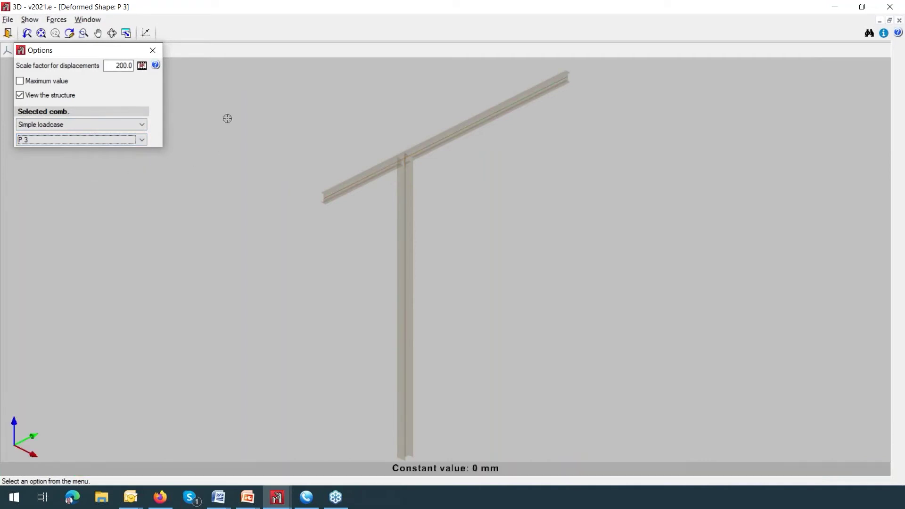
pyautogui.click(142, 65)
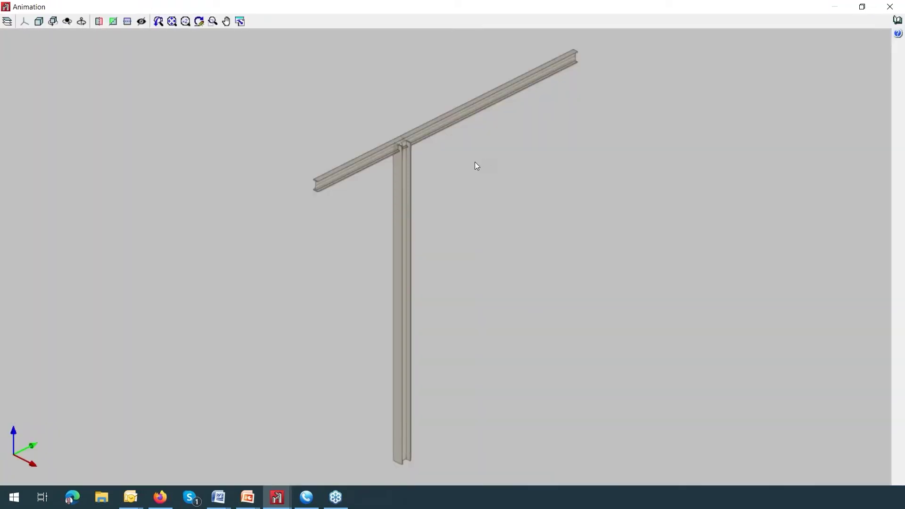
pyautogui.moveTo(474, 162); pyautogui.dragTo(419, 141, button='middle')
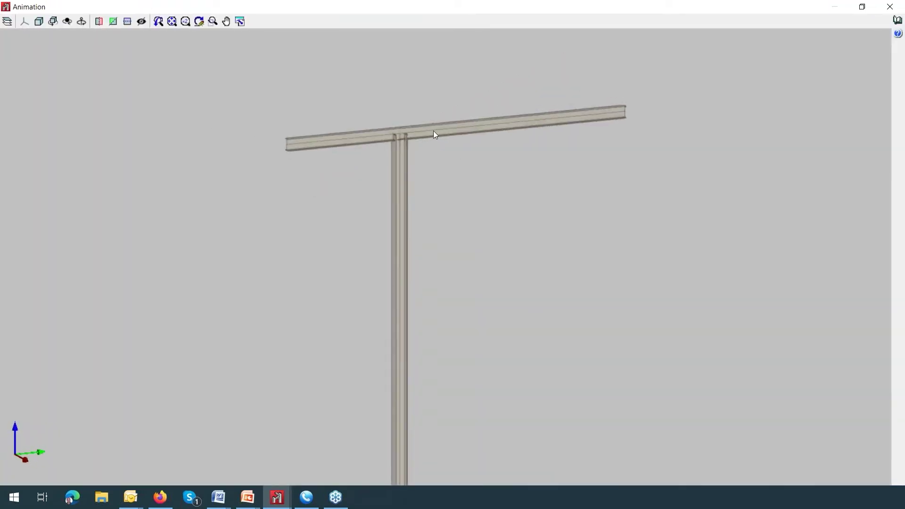
pyautogui.scroll(1, 435, 137)
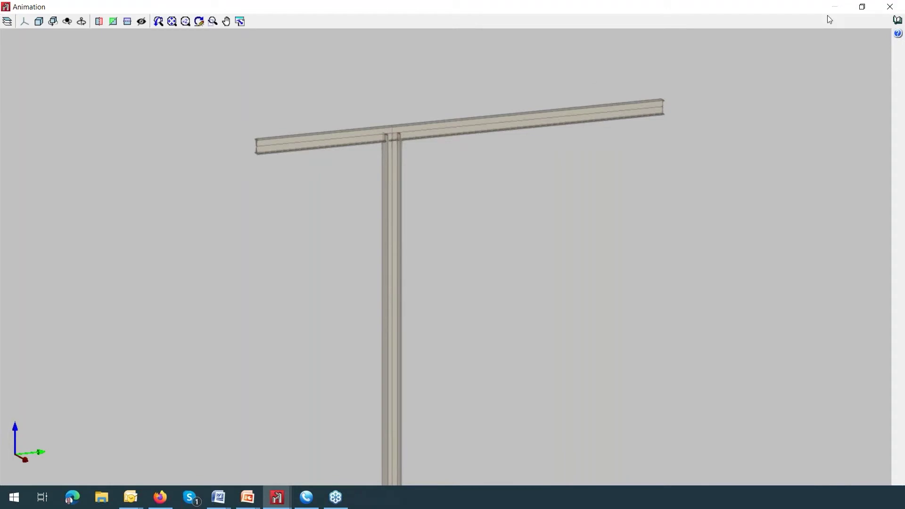
pyautogui.click(889, 7)
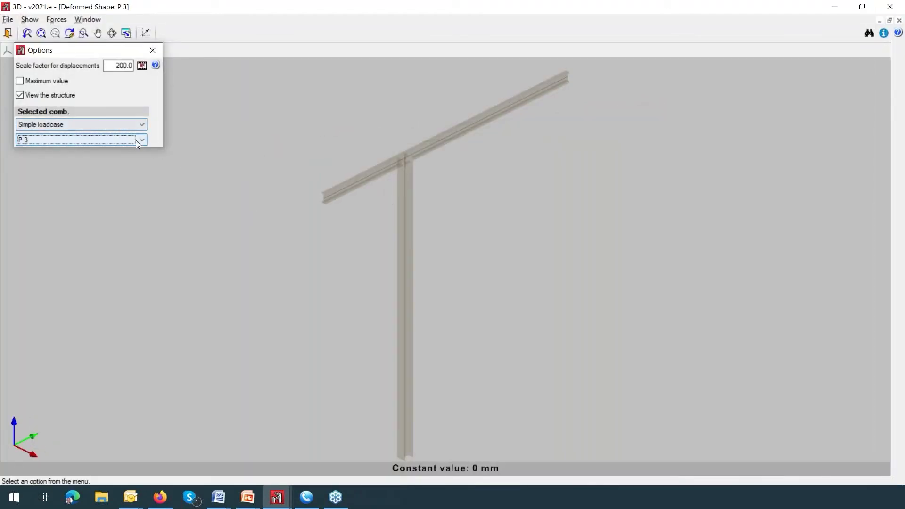
# Display the deformed shape for the Displacements combination SW+P1+P2+P3
pyautogui.click(142, 125)
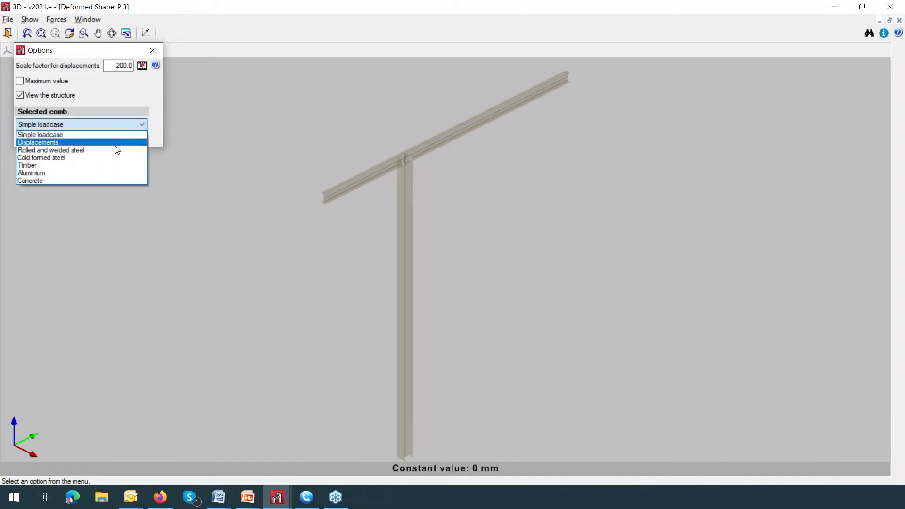
pyautogui.click(117, 150)
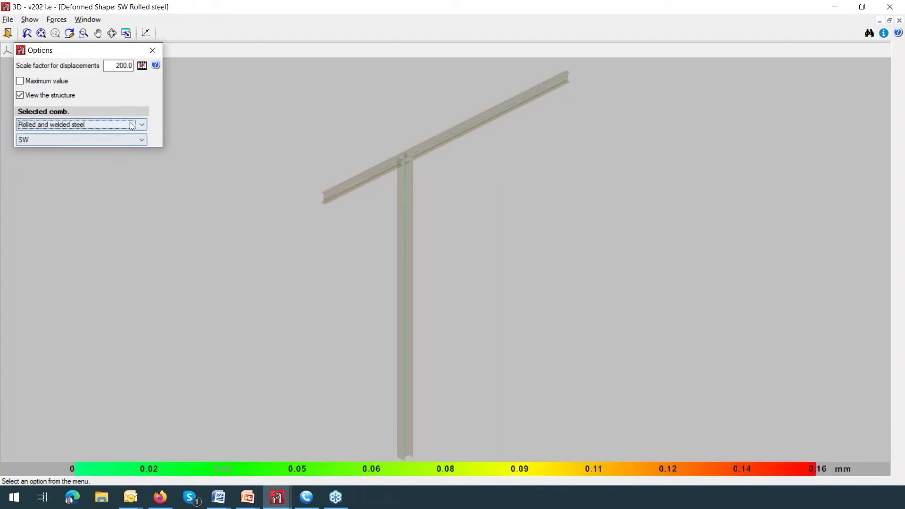
pyautogui.click(130, 124)
pyautogui.click(115, 143)
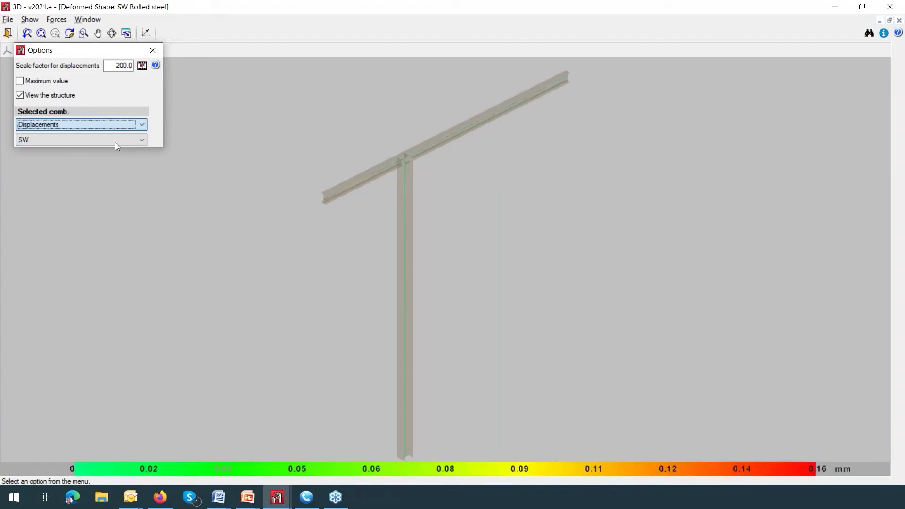
pyautogui.click(141, 140)
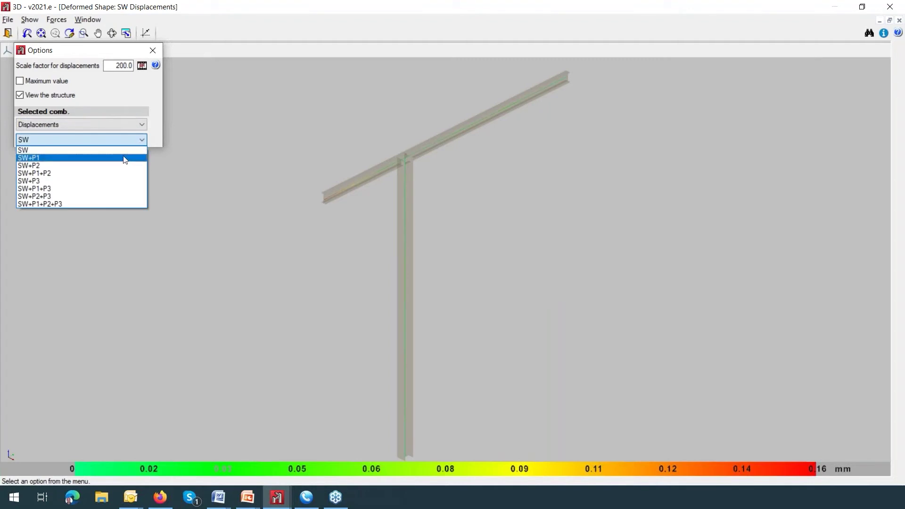
pyautogui.click(103, 203)
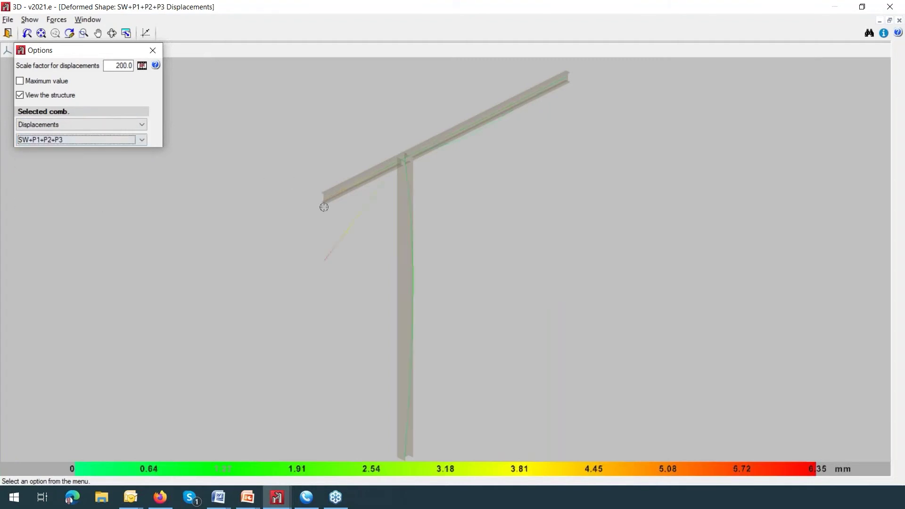
# Watch the combined deformation animation from frontal and oblique angles, and exit the deformed shape view
pyautogui.click(141, 65)
pyautogui.moveTo(448, 187); pyautogui.dragTo(417, 178)
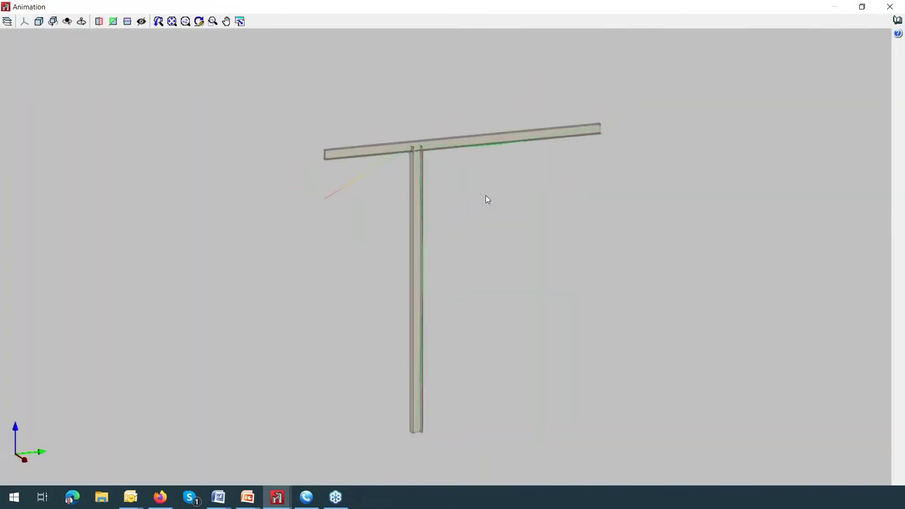
pyautogui.moveTo(485, 195)
pyautogui.mouseDown(button='middle')
pyautogui.moveTo(553, 238)
pyautogui.moveTo(563, 220)
pyautogui.mouseUp(button='middle')
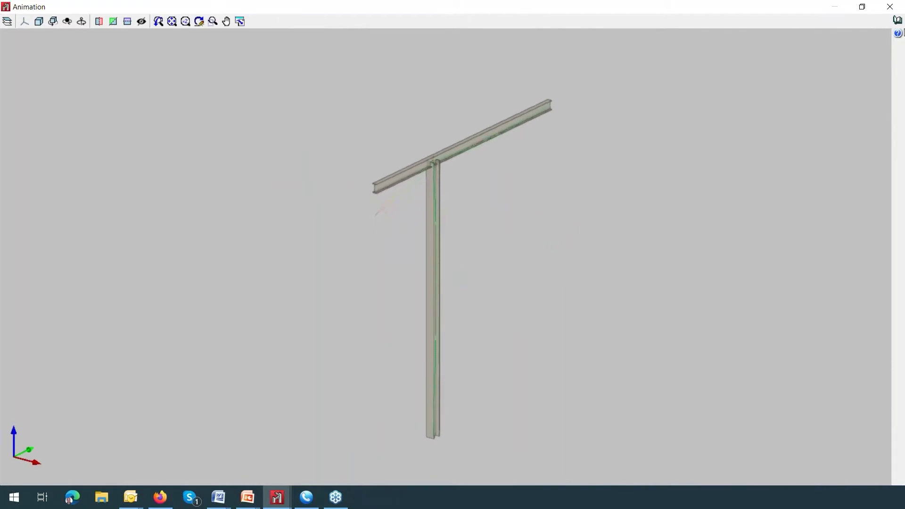
pyautogui.click(890, 6)
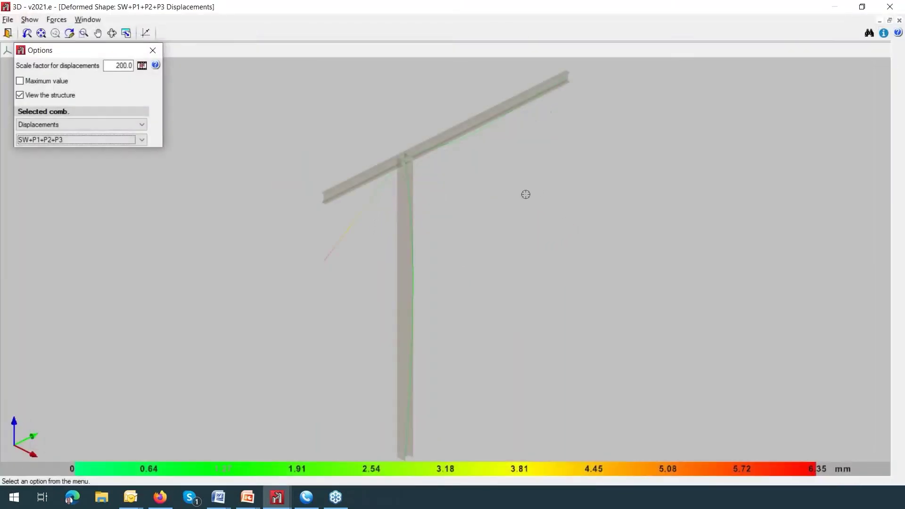
pyautogui.click(153, 50)
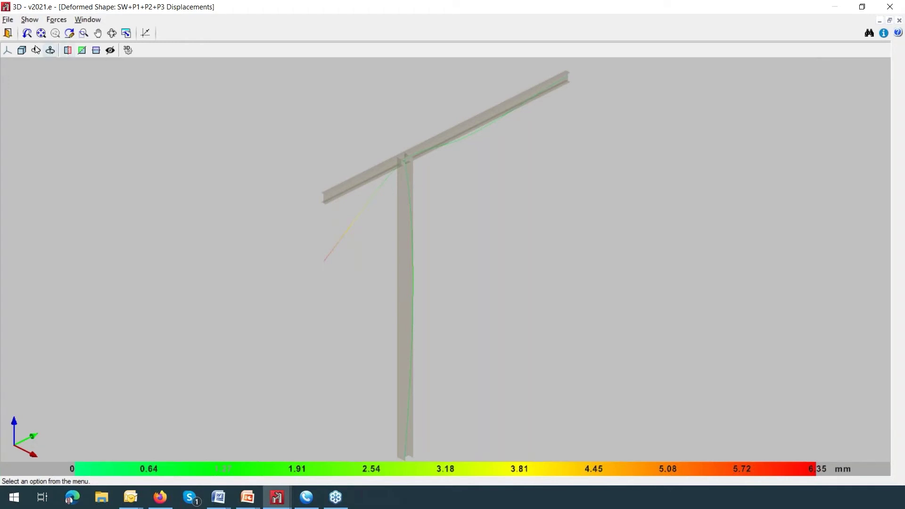
pyautogui.click(10, 33)
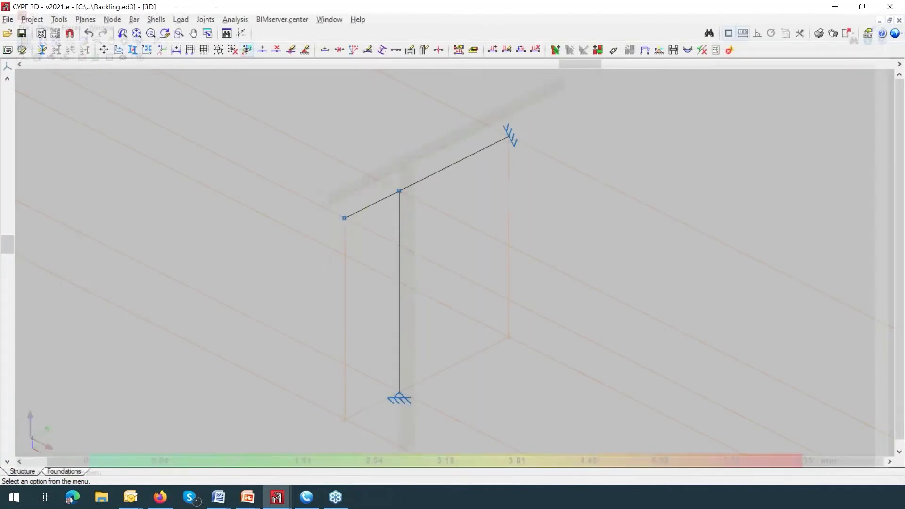
# Open the project described as Pandeo from the PANDEO PIEZA folder inside CURSO UNI VALLE CYPE 3D
pyautogui.click(8, 20)
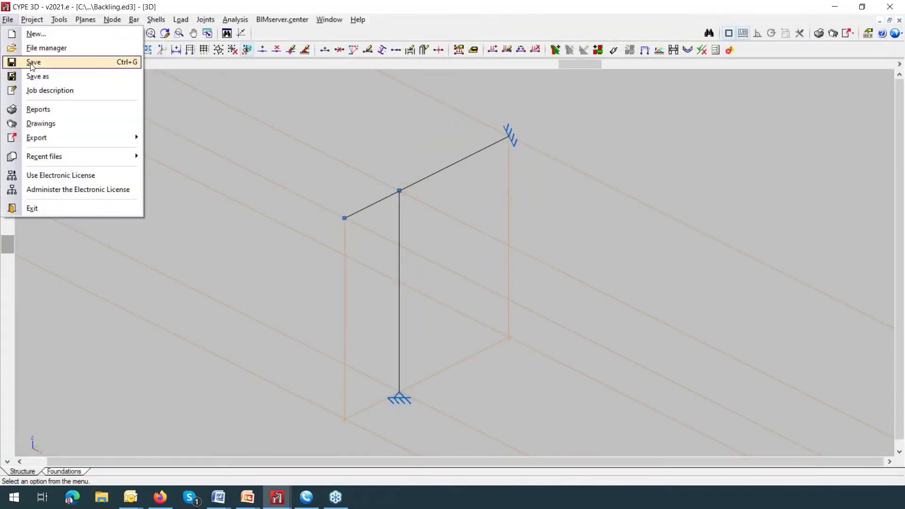
pyautogui.click(33, 47)
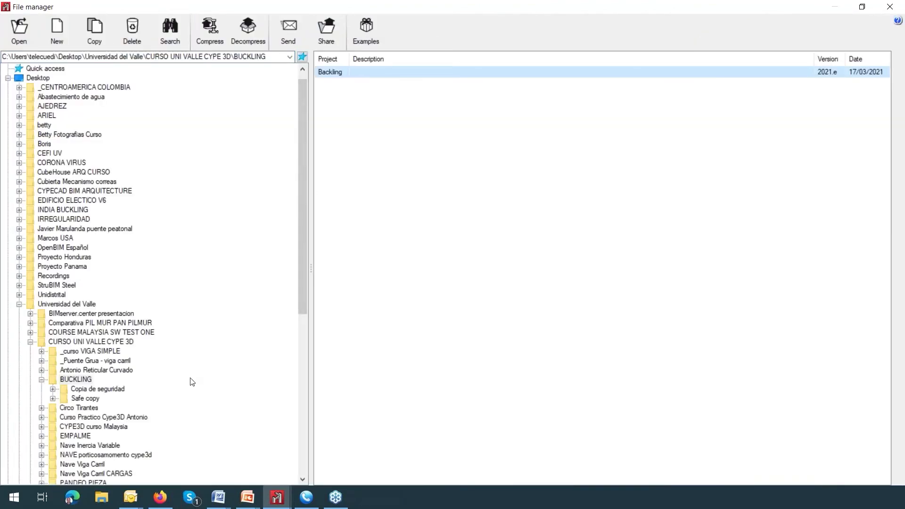
pyautogui.scroll(-3, 192, 382)
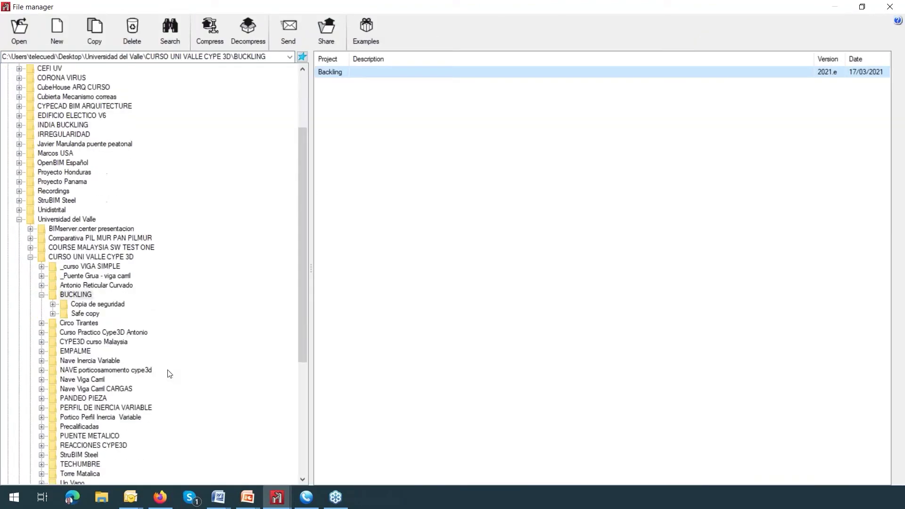
pyautogui.scroll(-2, 137, 352)
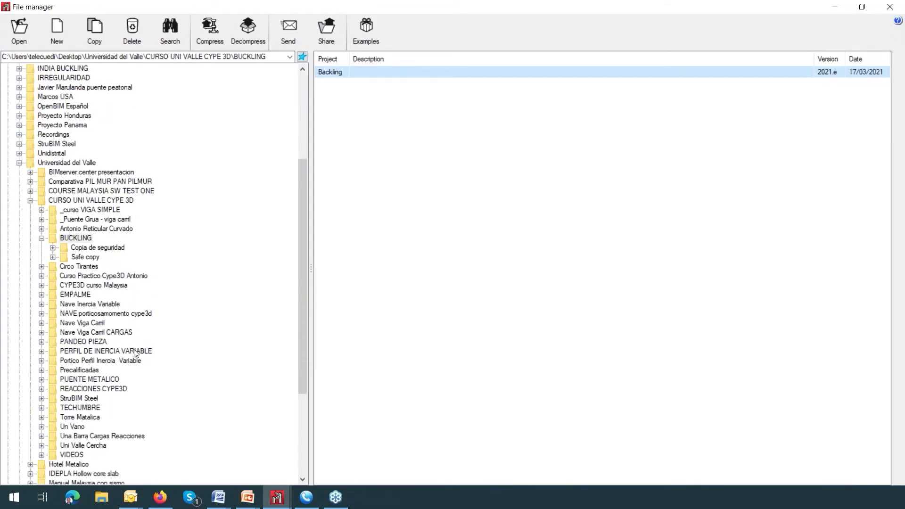
pyautogui.scroll(-1, 131, 355)
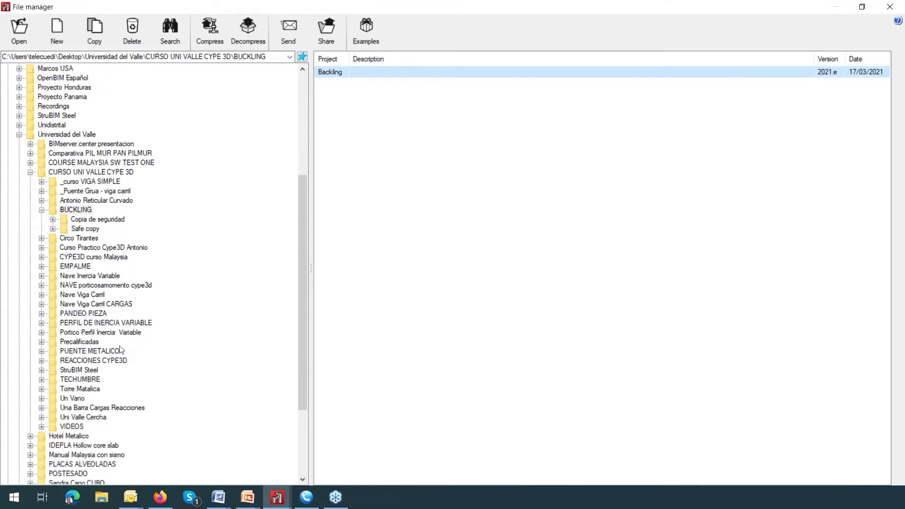
pyautogui.click(56, 316)
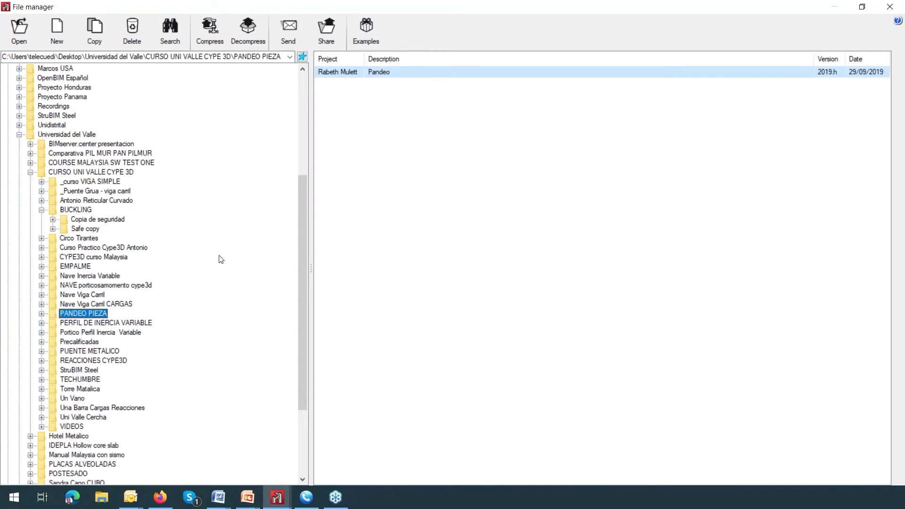
pyautogui.click(346, 76)
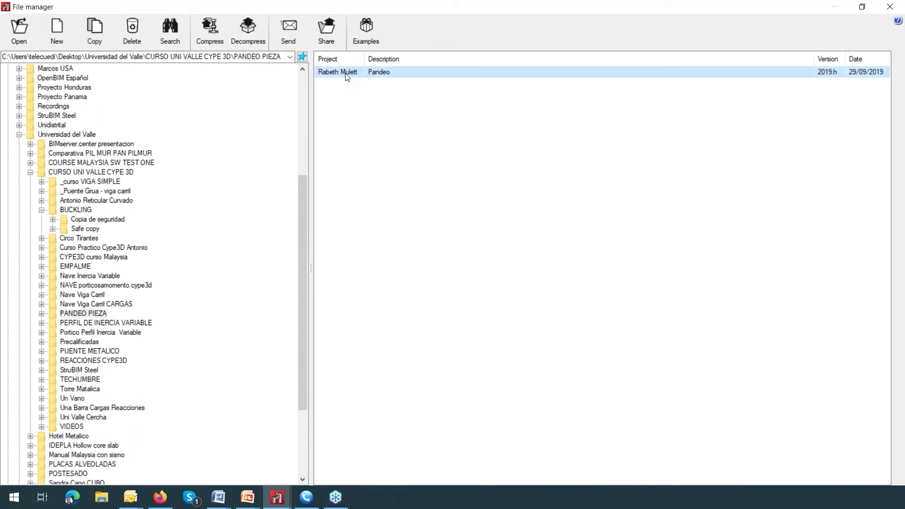
pyautogui.doubleClick(347, 73)
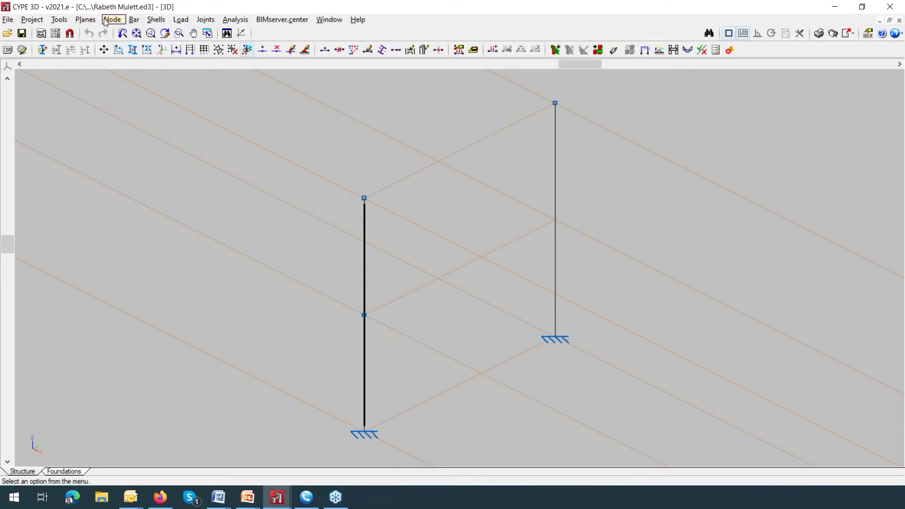
# Show the generic dimensions of the two-column model and examine the divided column's segments
pyautogui.click(86, 20)
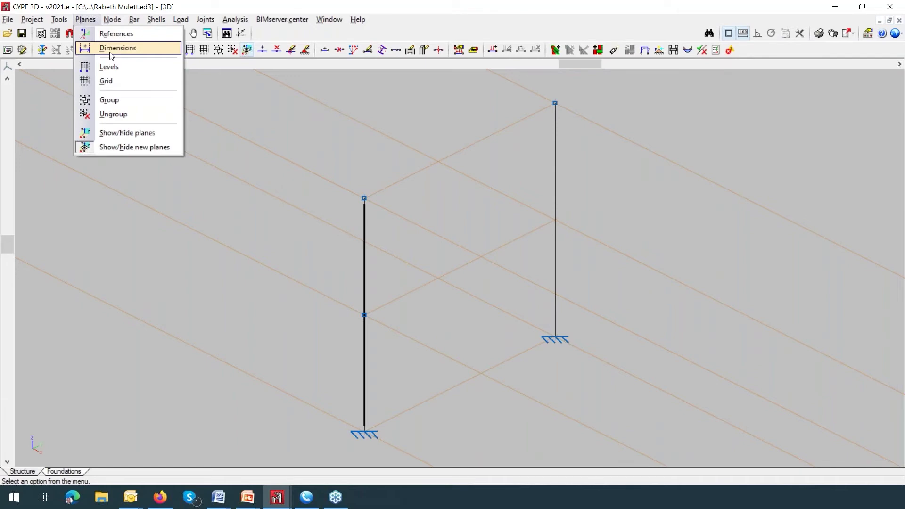
pyautogui.click(111, 49)
pyautogui.click(47, 118)
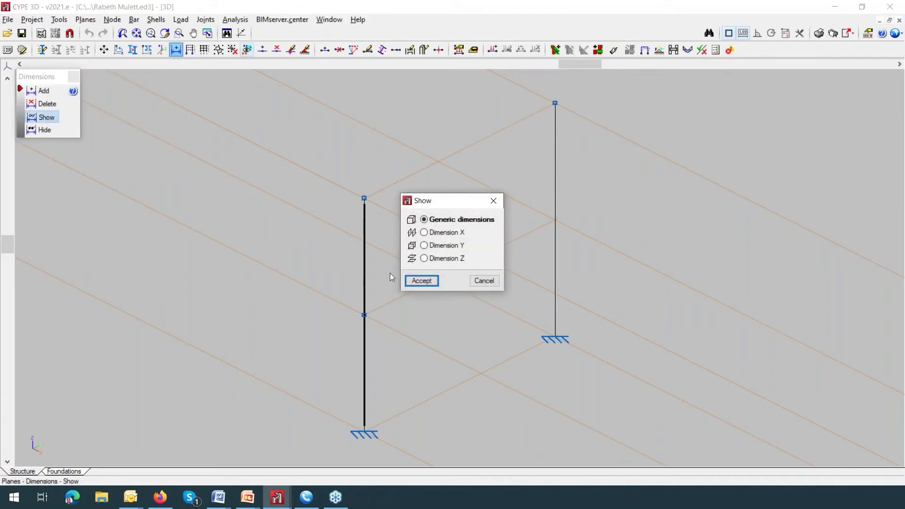
pyautogui.click(421, 281)
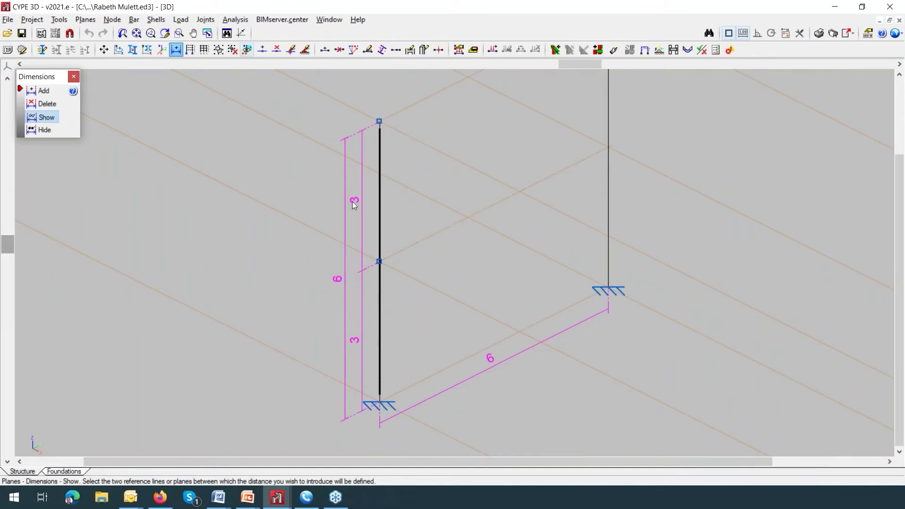
pyautogui.scroll(-2, 358, 212)
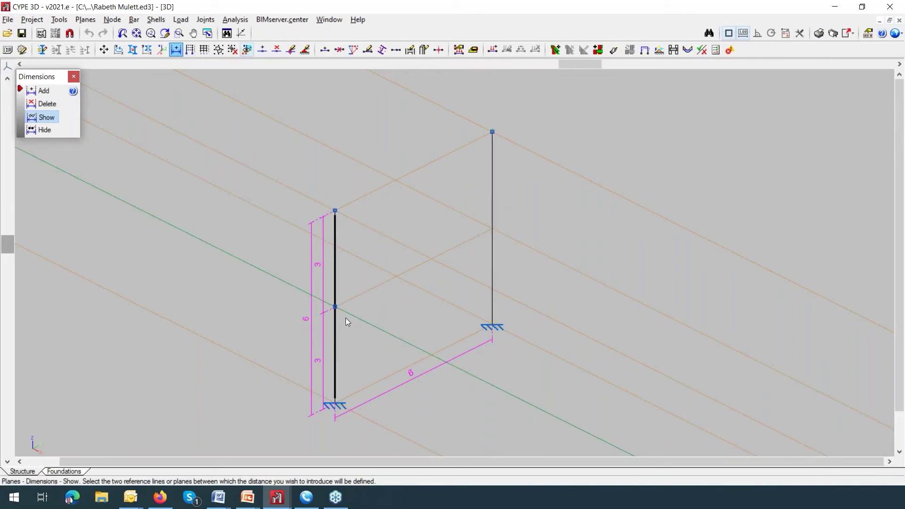
pyautogui.scroll(2, 346, 318)
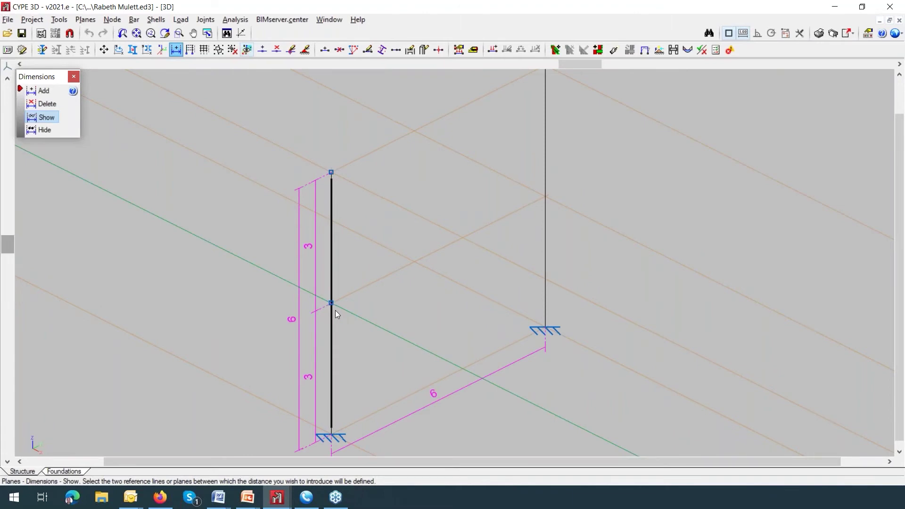
pyautogui.scroll(-2, 335, 310)
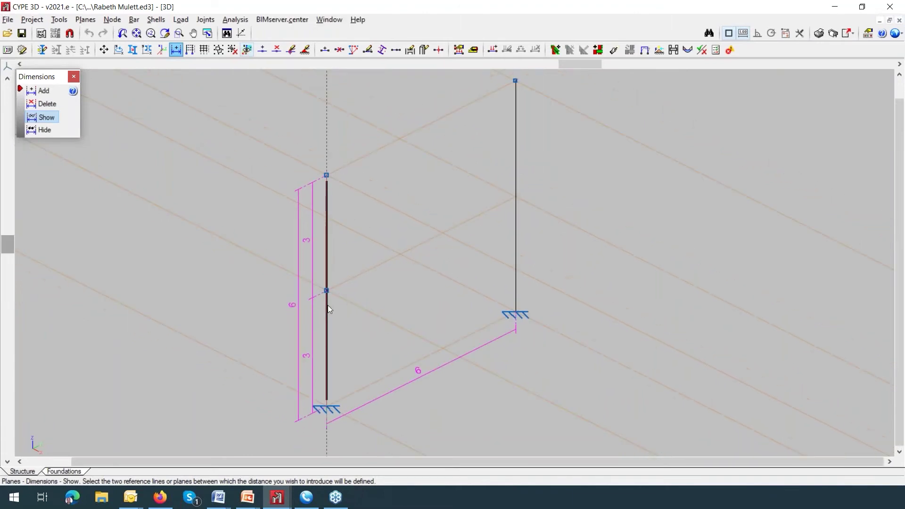
pyautogui.scroll(-1, 329, 311)
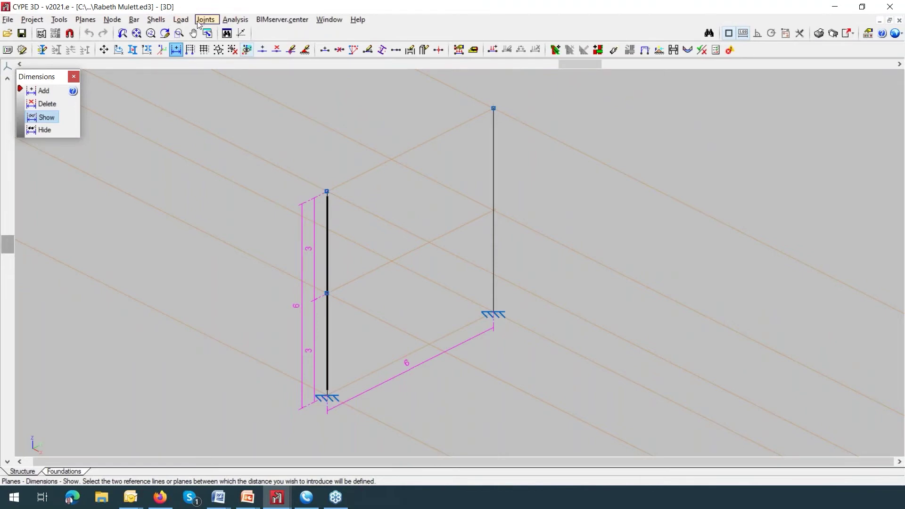
# Examine the buckling coefficients assigned to the undivided 6 m column in both planes without changing them
pyautogui.click(181, 19)
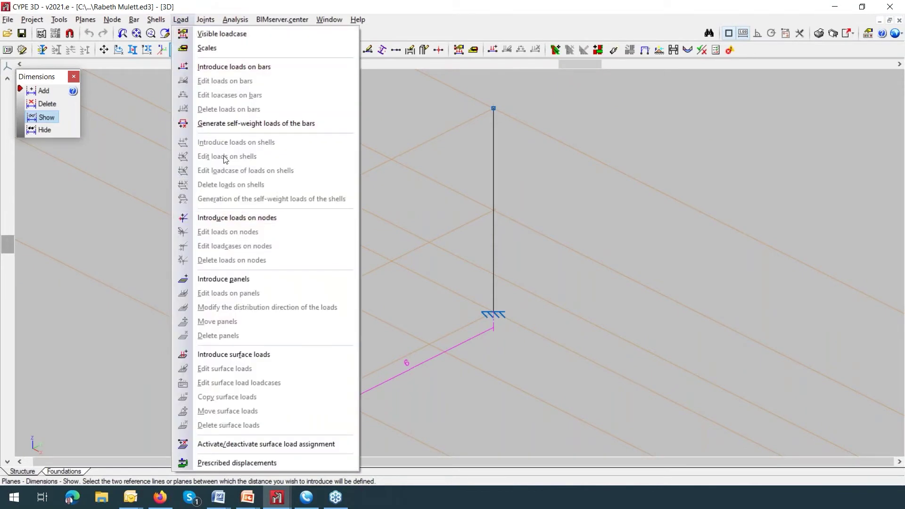
pyautogui.moveTo(239, 21)
pyautogui.moveTo(166, 22)
pyautogui.moveTo(134, 19)
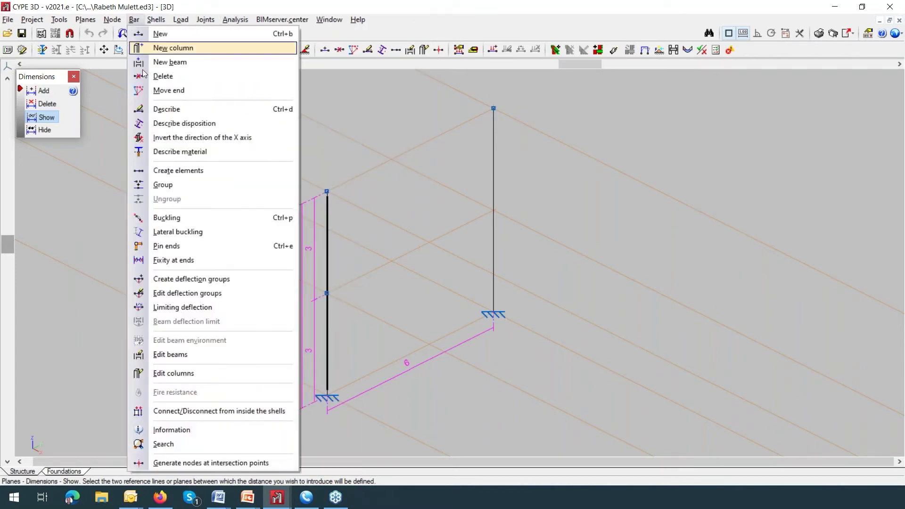
pyautogui.click(181, 224)
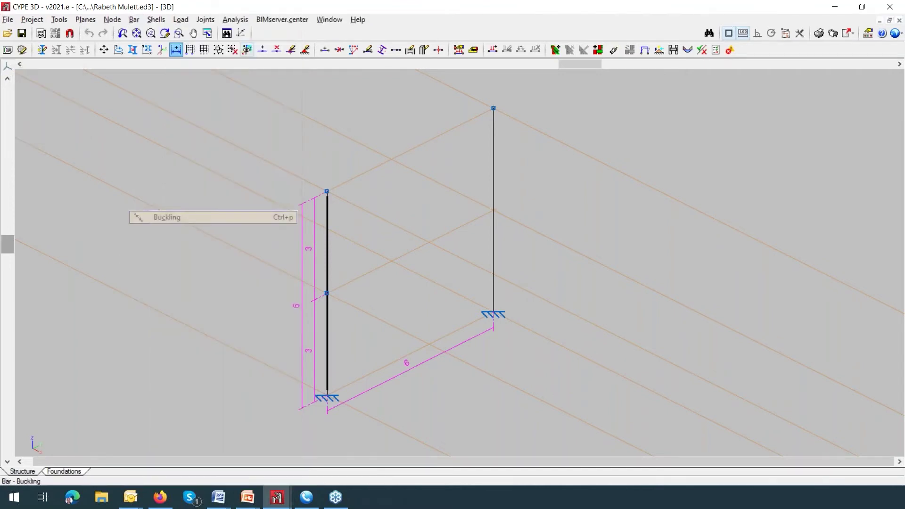
pyautogui.click(496, 234)
pyautogui.rightClick(510, 232)
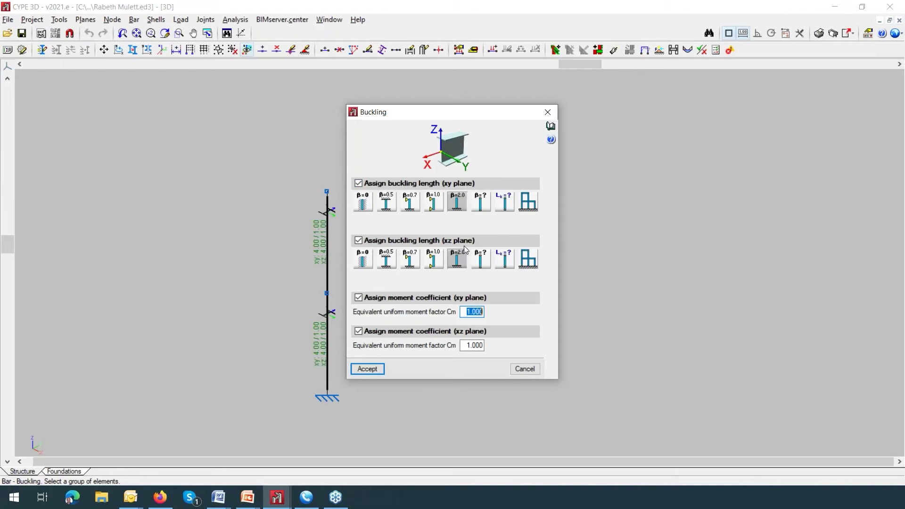
pyautogui.click(548, 112)
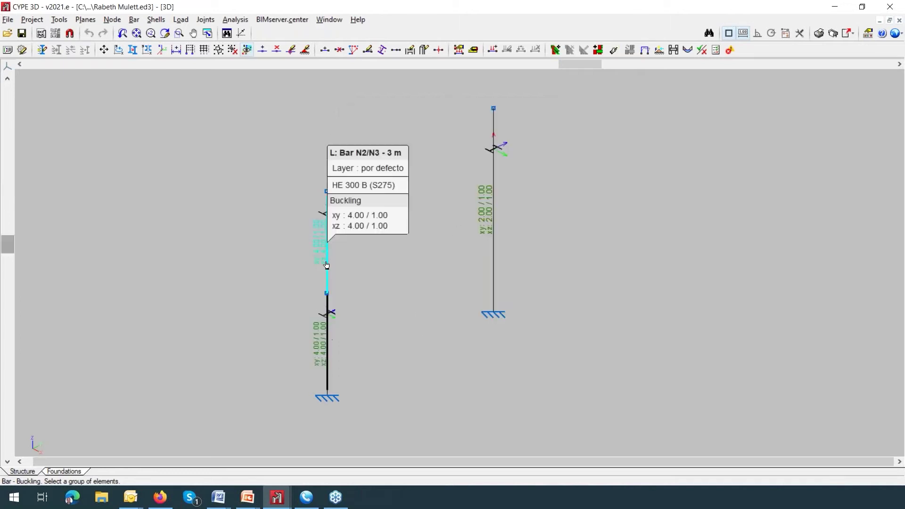
# Examine the buckling coefficients of the divided column's lower and upper segments, leaving both unchanged
pyautogui.click(333, 344)
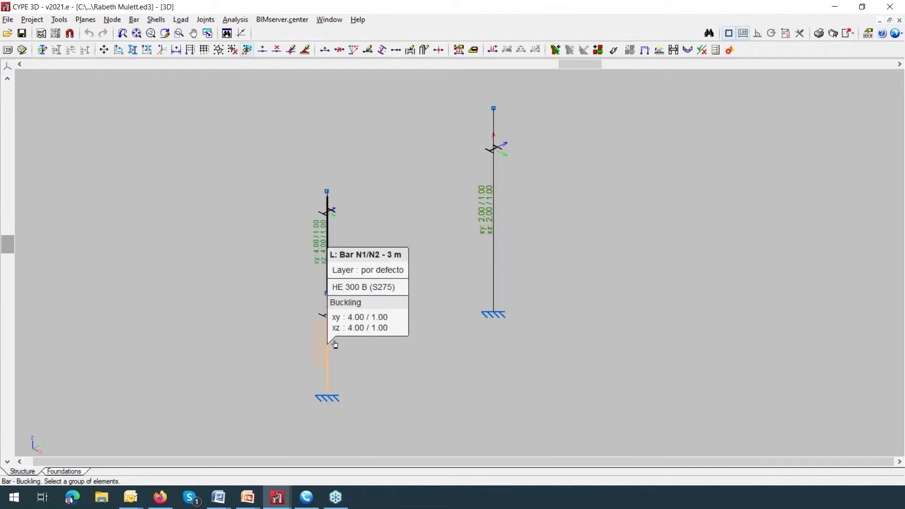
pyautogui.rightClick(340, 335)
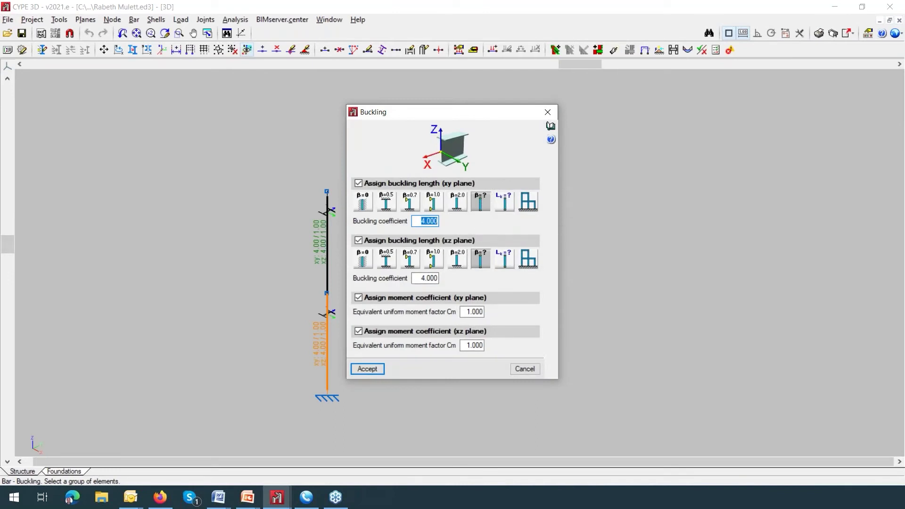
pyautogui.click(547, 112)
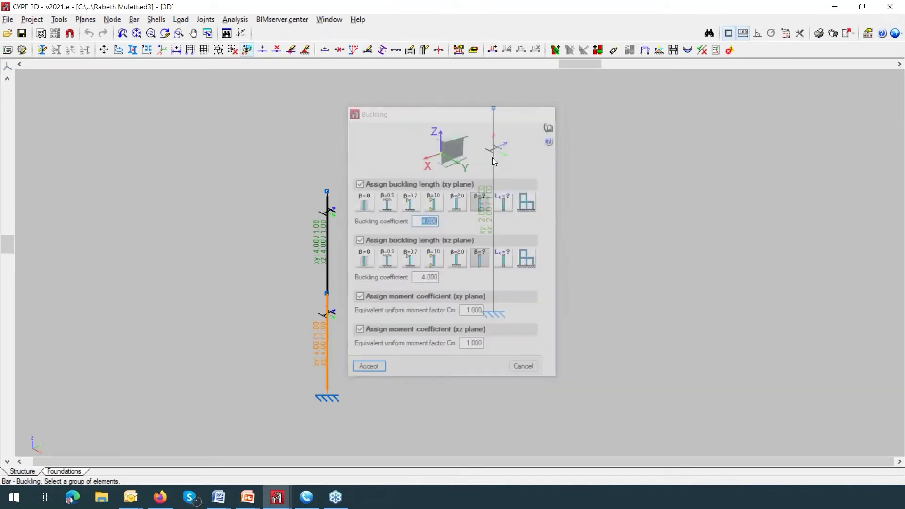
pyautogui.click(327, 250)
pyautogui.rightClick(355, 239)
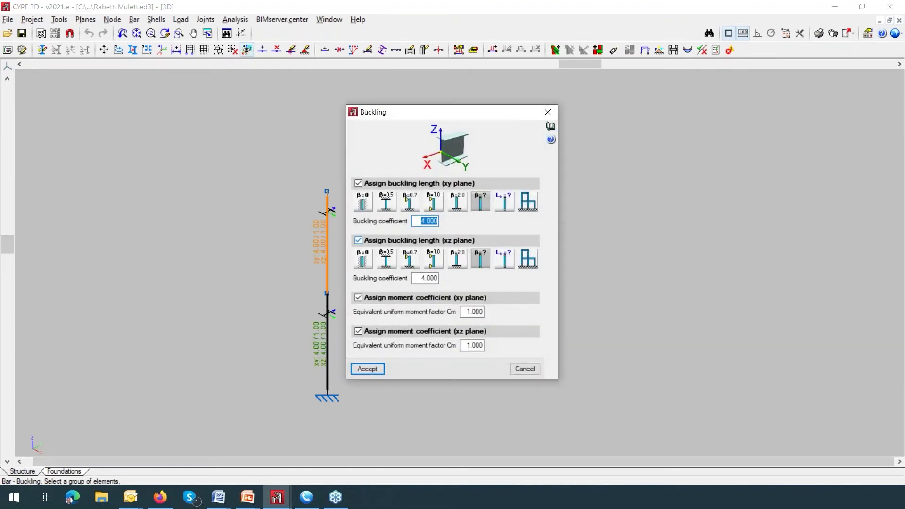
pyautogui.click(548, 112)
# Run the element check with the default lateral buckling parameters and review the undivided column's code checks for the section series
pyautogui.click(235, 19)
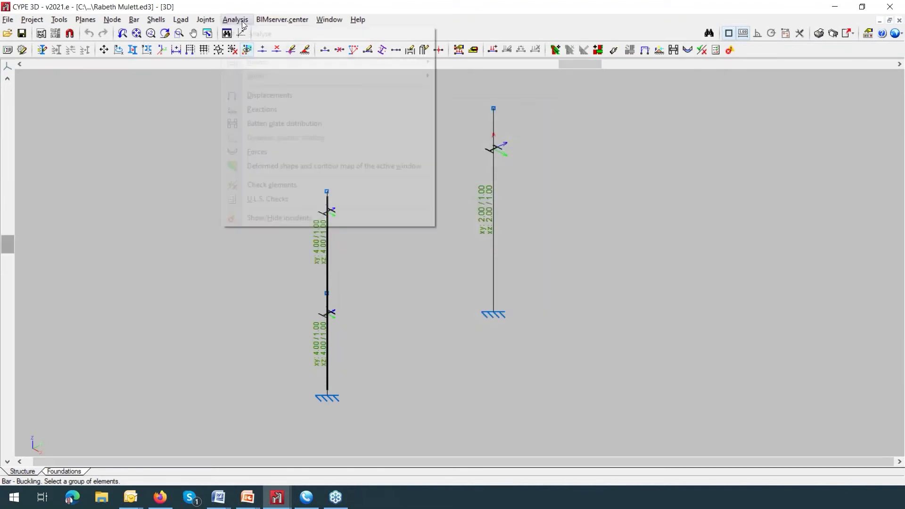
pyautogui.click(282, 186)
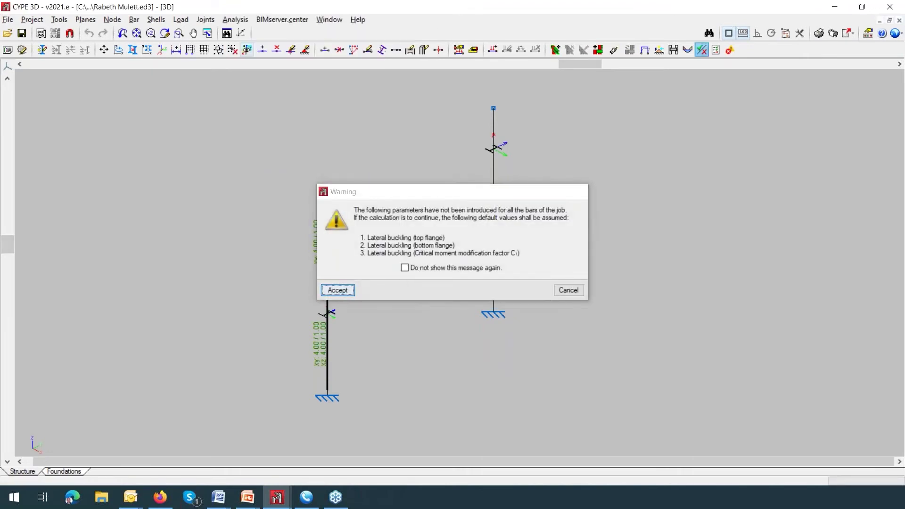
pyautogui.click(347, 291)
pyautogui.click(490, 242)
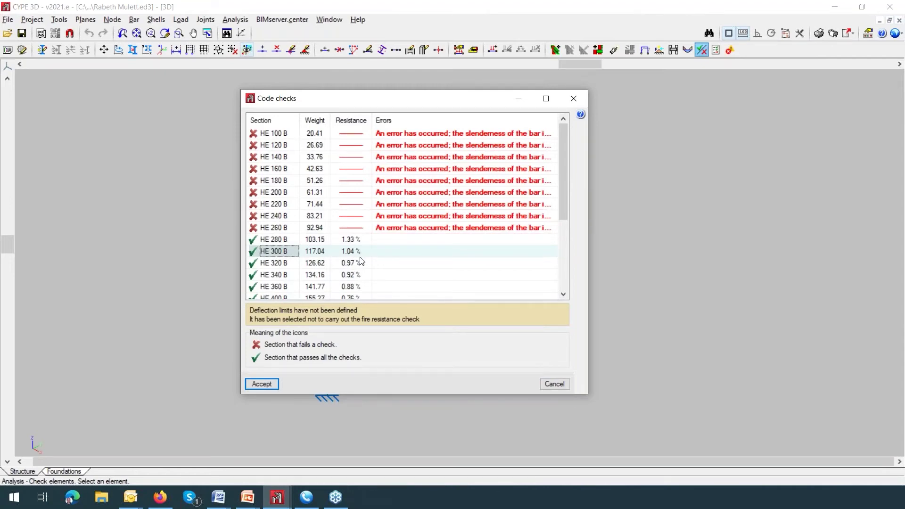
pyautogui.click(572, 100)
# Review the code checks of the divided column's lower and upper segments for comparison with the undivided column
pyautogui.click(332, 329)
pyautogui.click(573, 98)
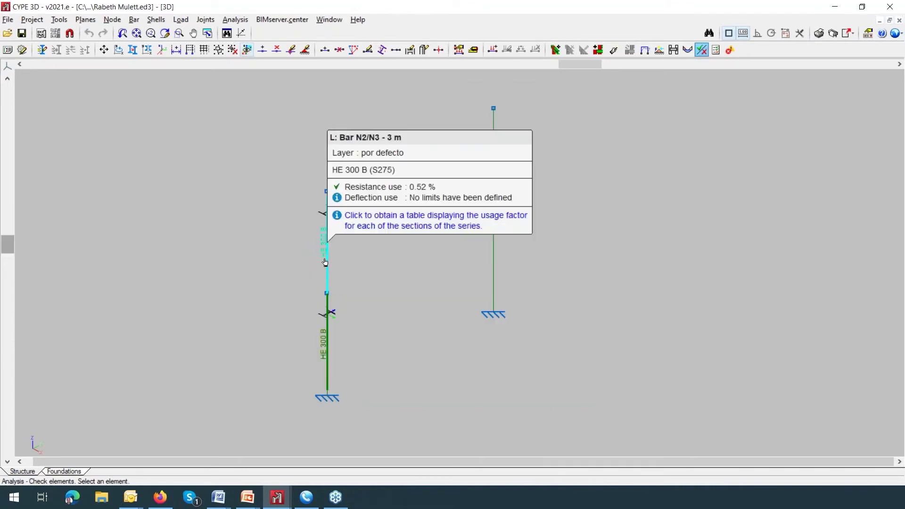
pyautogui.click(343, 253)
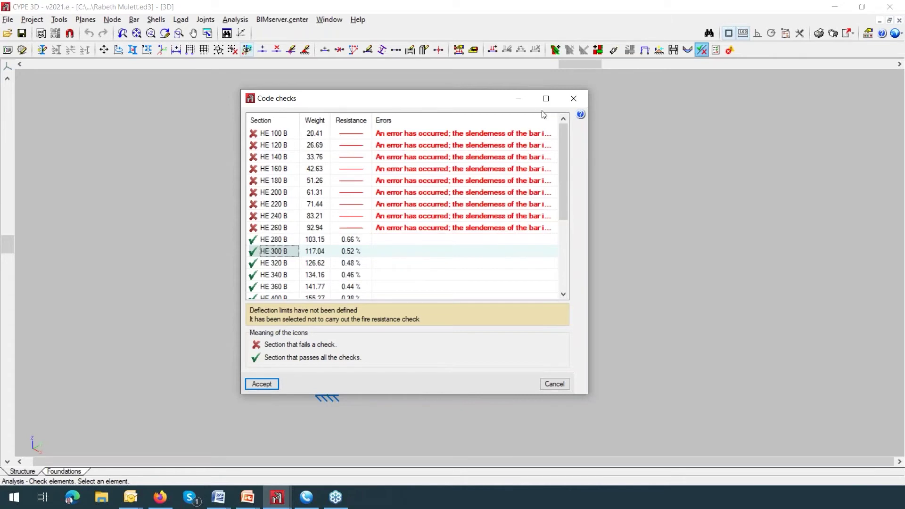
pyautogui.click(572, 102)
pyautogui.moveTo(489, 204)
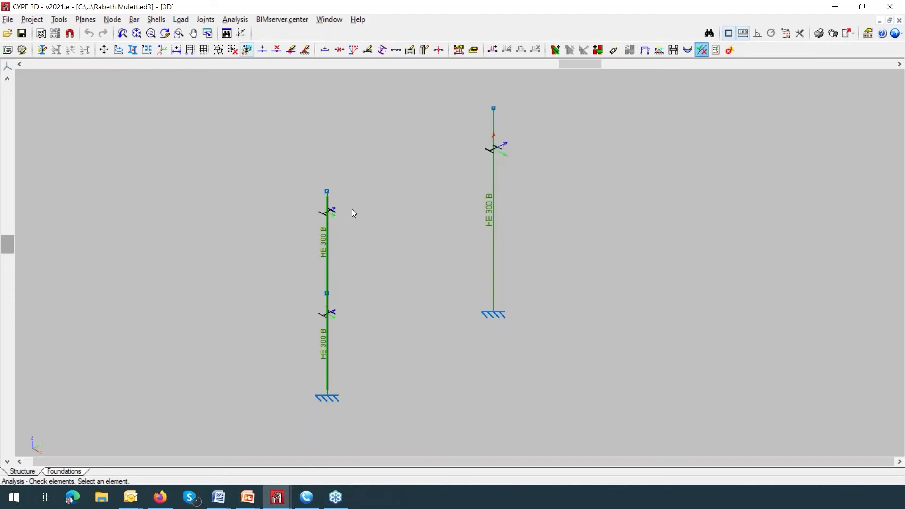
# Open the Torre Metalica project from the Torre Matalica folder inside CURSO UNI VALLE CYPE 3D
pyautogui.click(8, 19)
pyautogui.moveTo(31, 19)
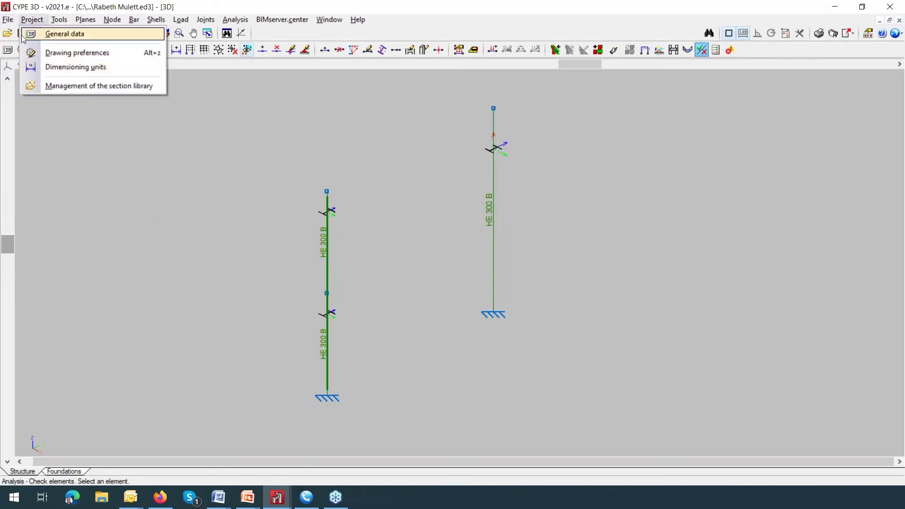
pyautogui.click(28, 46)
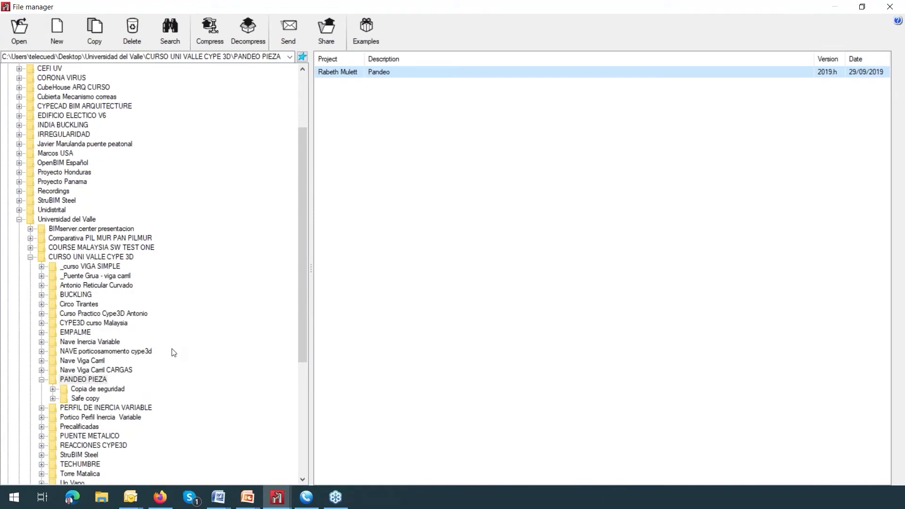
pyautogui.scroll(-4, 165, 358)
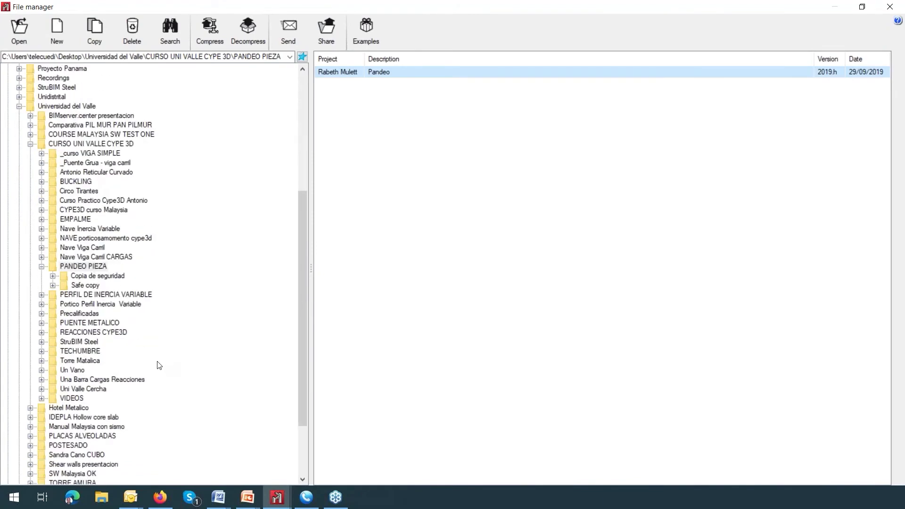
pyautogui.click(61, 362)
pyautogui.click(343, 71)
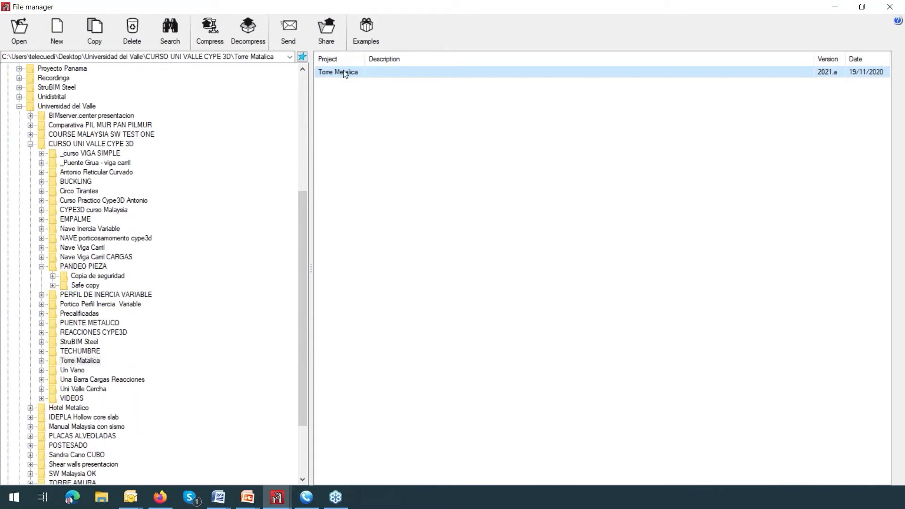
pyautogui.doubleClick(343, 72)
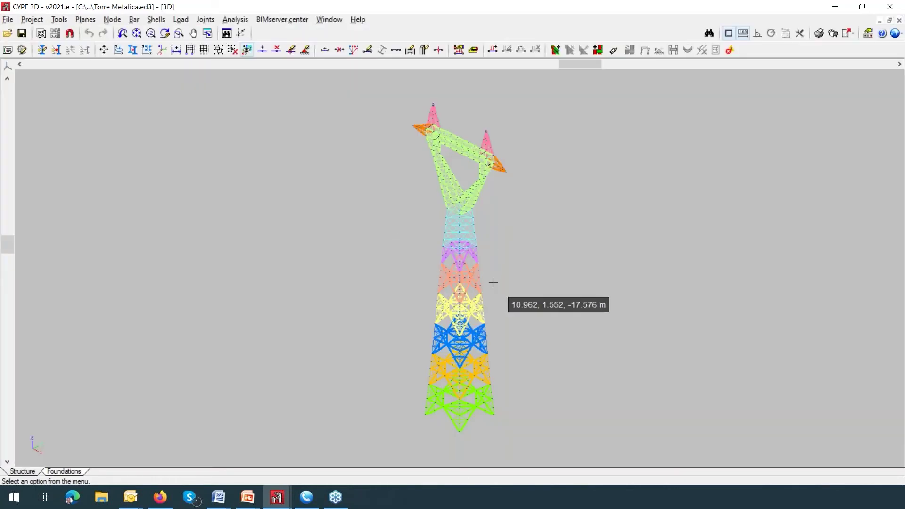
# Display the complete tower structure in the 3D view, inspect its lower lattice and overall shape, and exit the view
pyautogui.scroll(1, 486, 281)
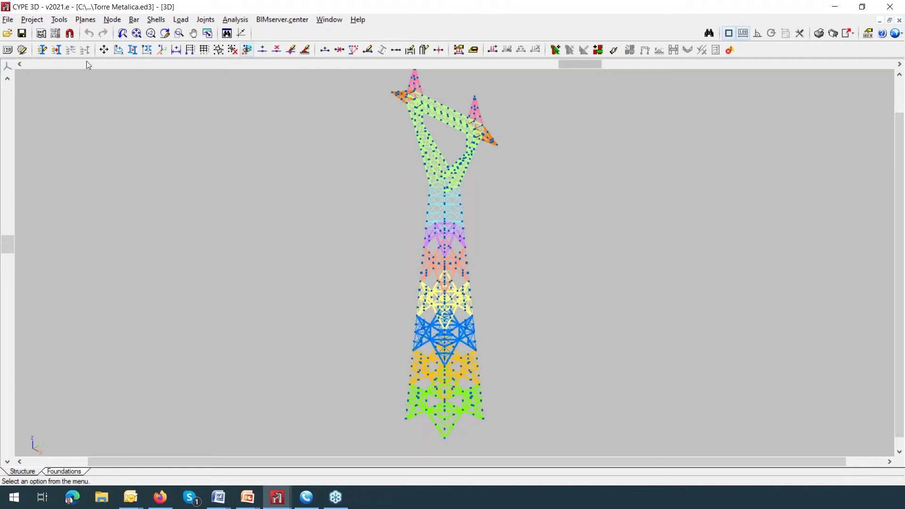
pyautogui.click(37, 21)
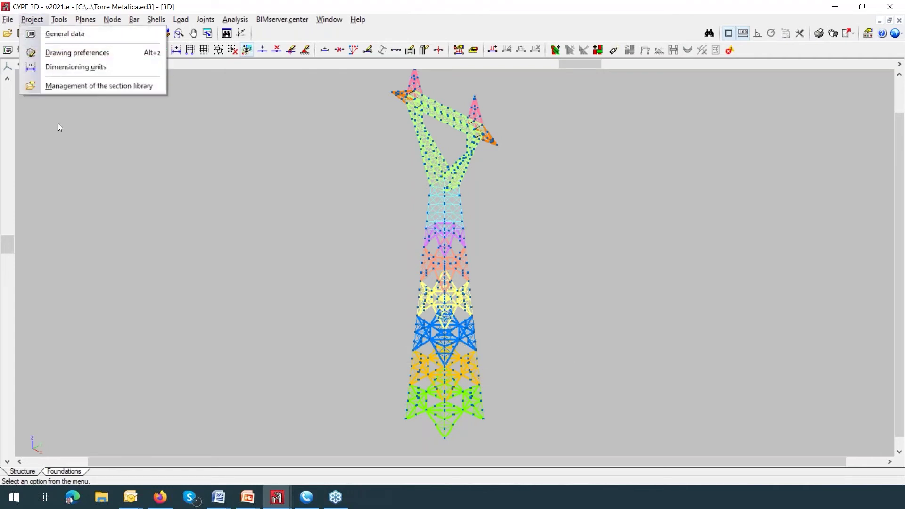
pyautogui.moveTo(57, 22)
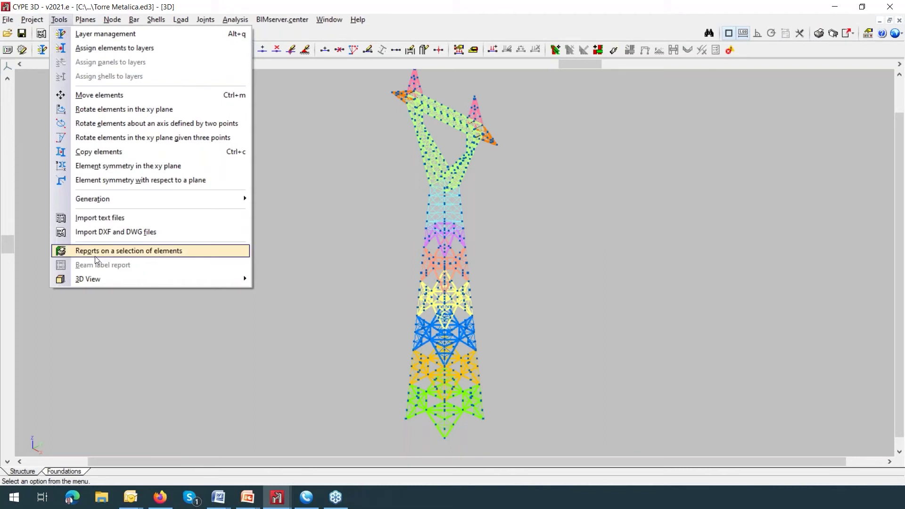
pyautogui.moveTo(100, 280)
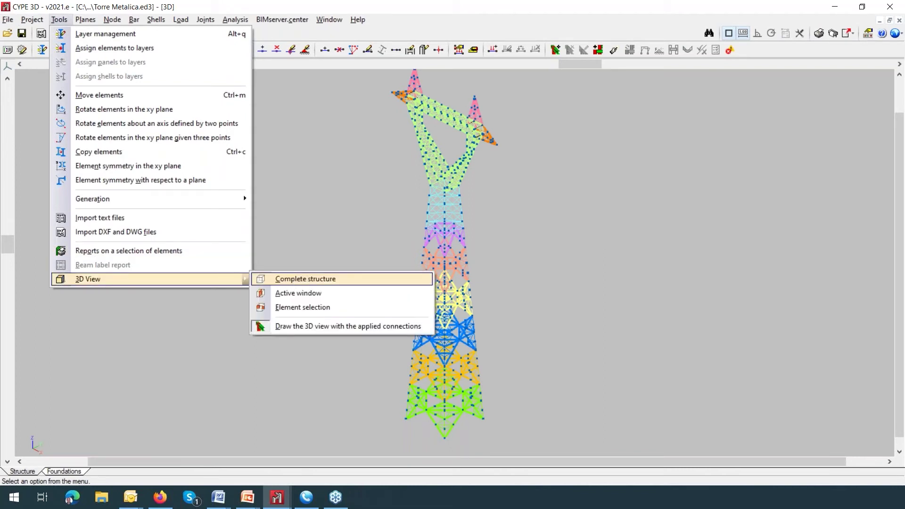
pyautogui.click(308, 282)
pyautogui.scroll(8, 439, 339)
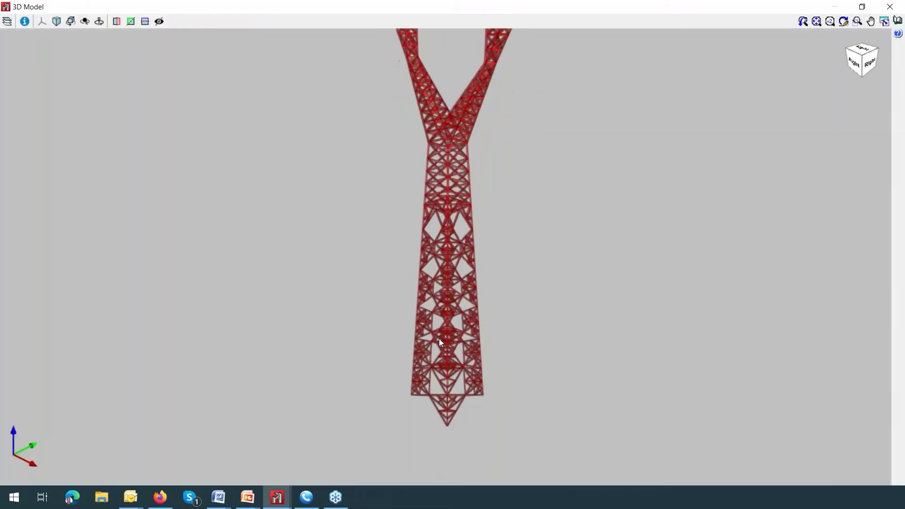
pyautogui.moveTo(440, 338); pyautogui.dragTo(600, 291, button='middle')
pyautogui.scroll(3, 478, 319)
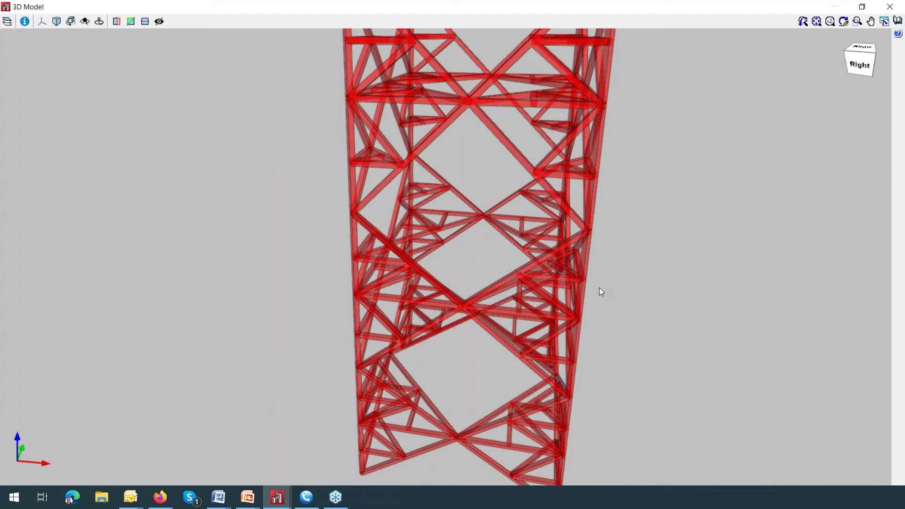
pyautogui.scroll(-8, 601, 287)
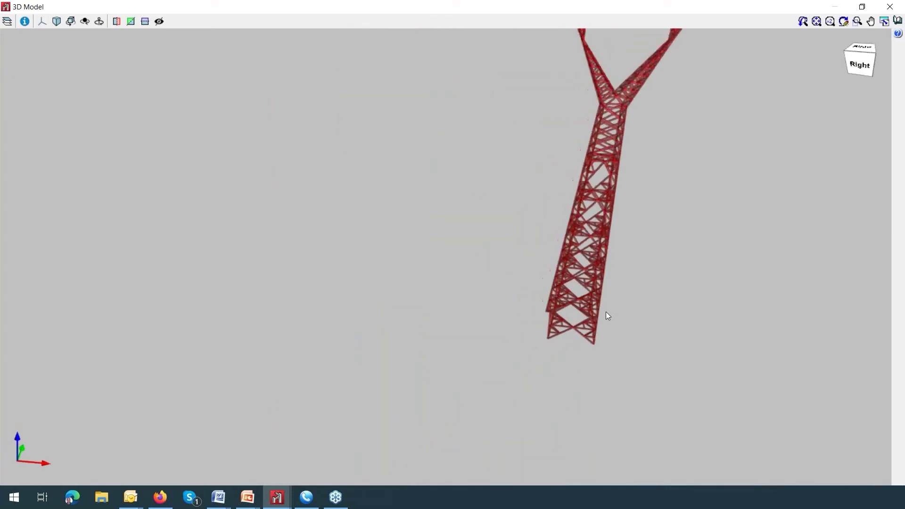
pyautogui.moveTo(597, 310); pyautogui.dragTo(515, 386, button='middle')
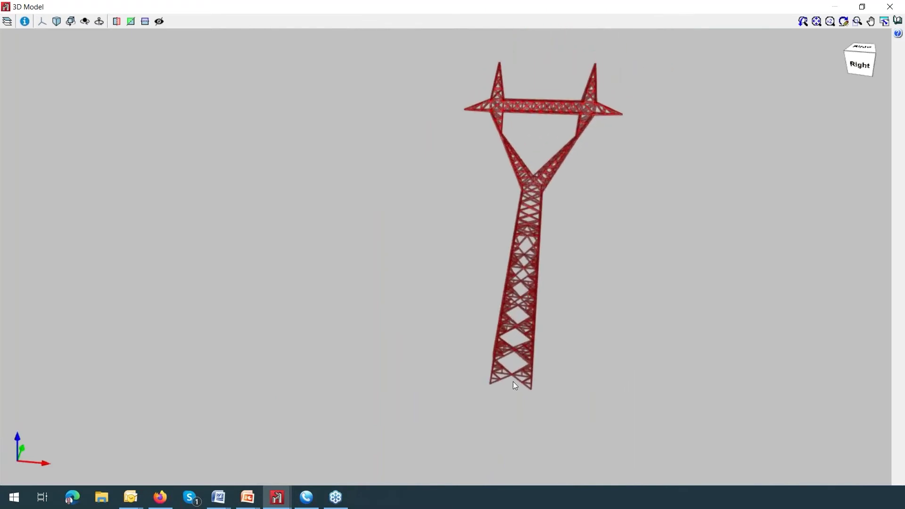
pyautogui.click(880, 10)
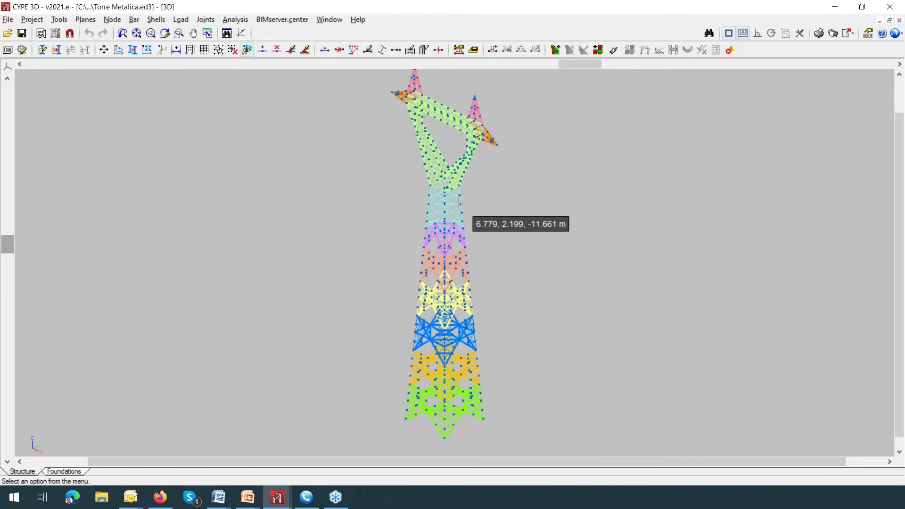
# Switch to the open Warehouse example project and examine the additional wind loadcases in its general data
pyautogui.keyDown('shift'); pyautogui.moveTo(459, 202); pyautogui.dragTo(443, 242, button='middle'); pyautogui.keyUp('shift')
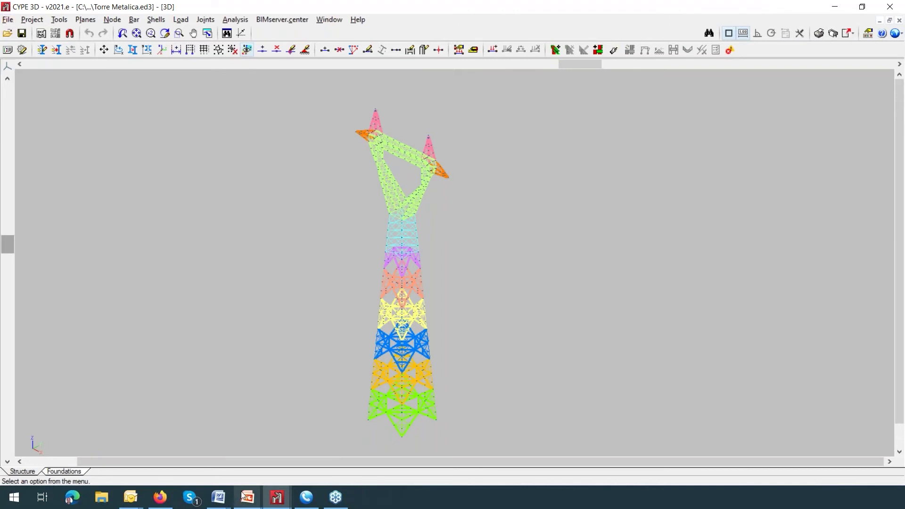
pyautogui.moveTo(273, 501)
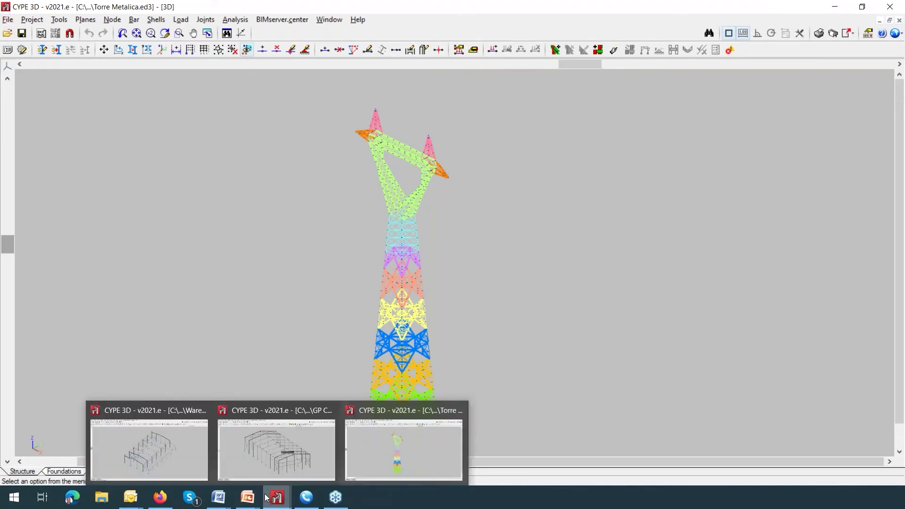
pyautogui.click(166, 456)
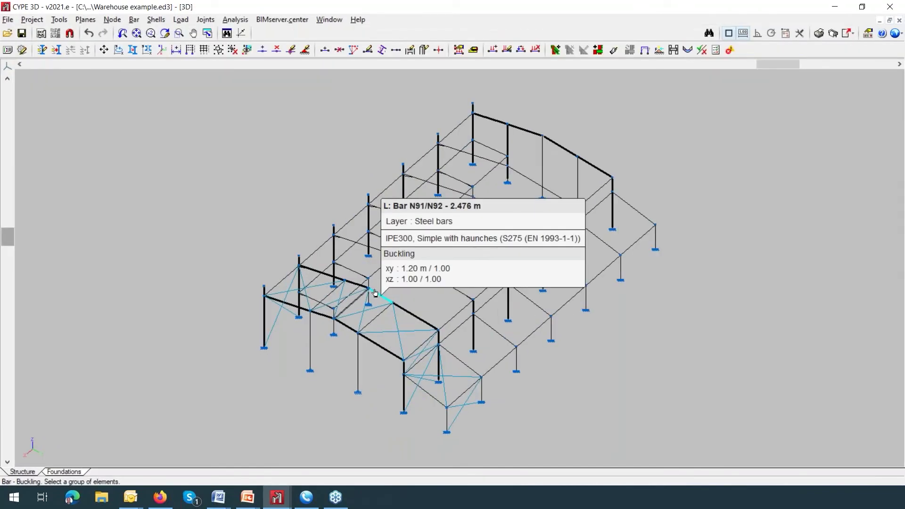
pyautogui.click(33, 18)
pyautogui.click(62, 37)
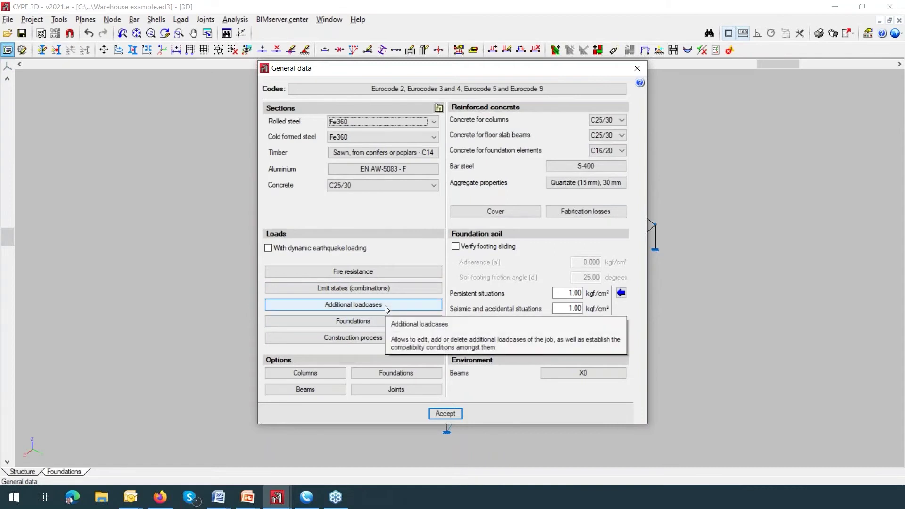
pyautogui.click(384, 305)
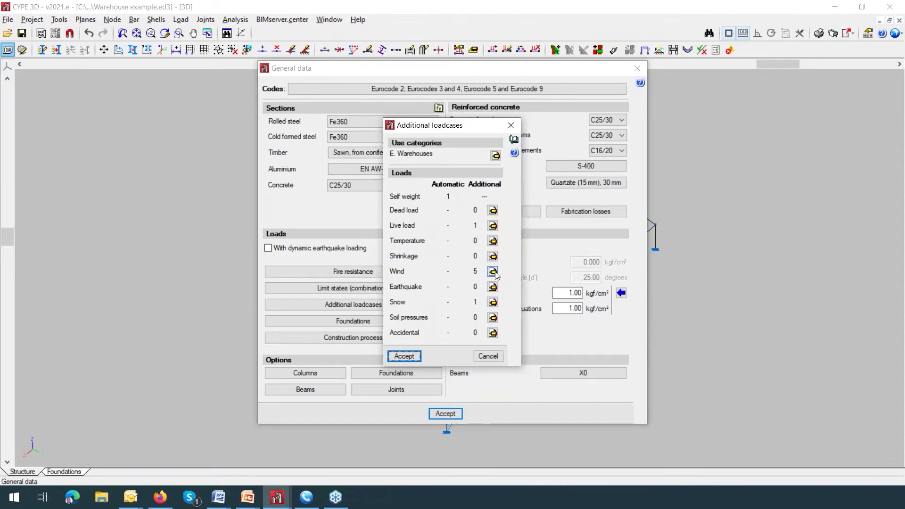
pyautogui.click(492, 272)
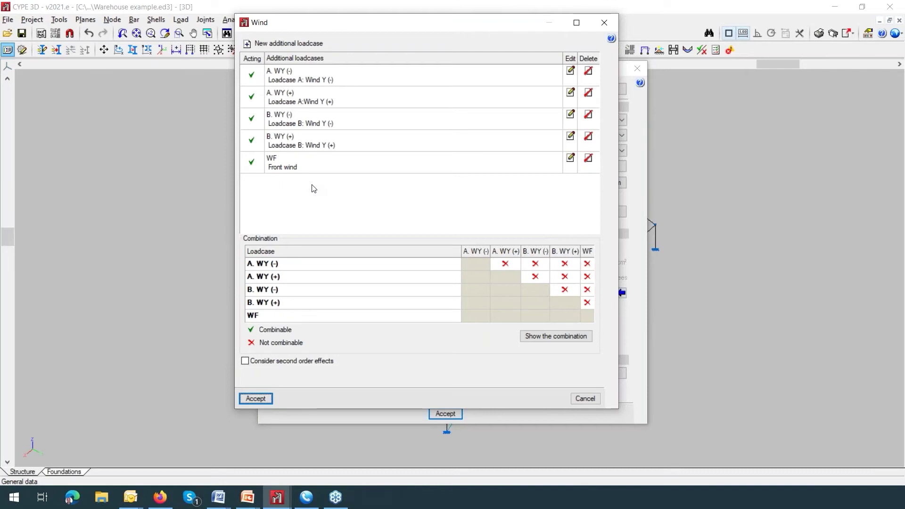
# Close the wind and additional loadcase data, accept the general data, and return to the full warehouse model
pyautogui.click(605, 23)
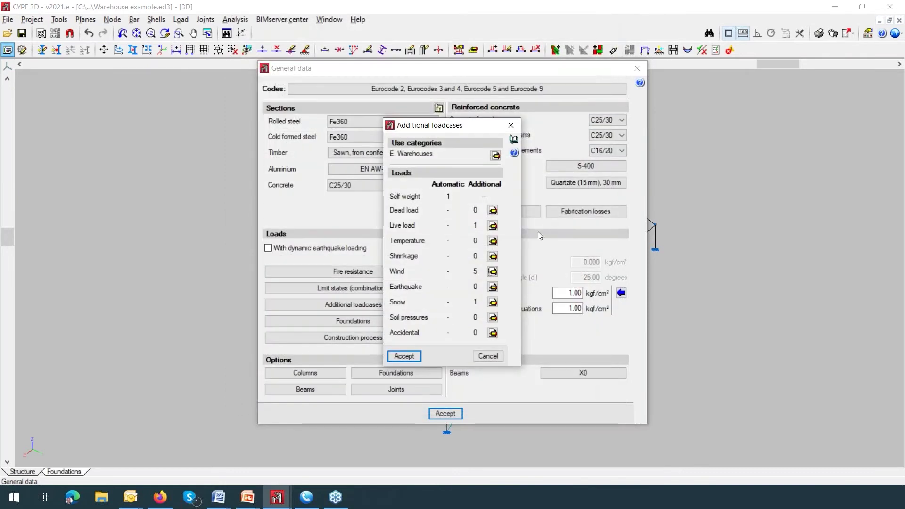
pyautogui.click(492, 225)
pyautogui.click(413, 356)
pyautogui.click(442, 411)
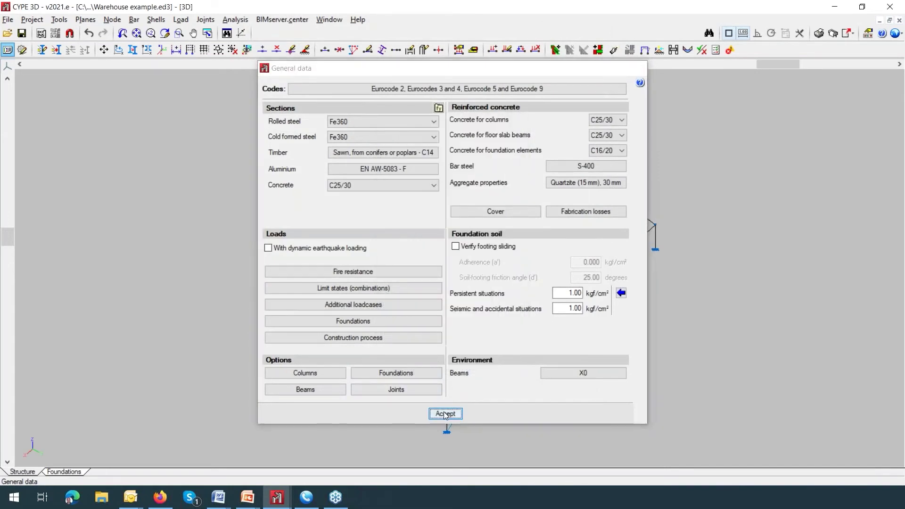
pyautogui.moveTo(347, 128); pyautogui.dragTo(336, 162, button='middle')
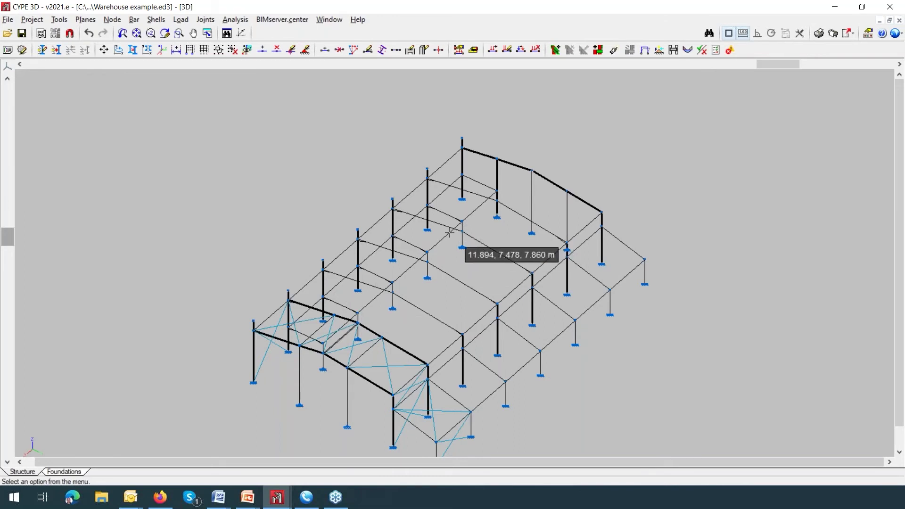
pyautogui.moveTo(451, 232); pyautogui.dragTo(437, 199, button='middle')
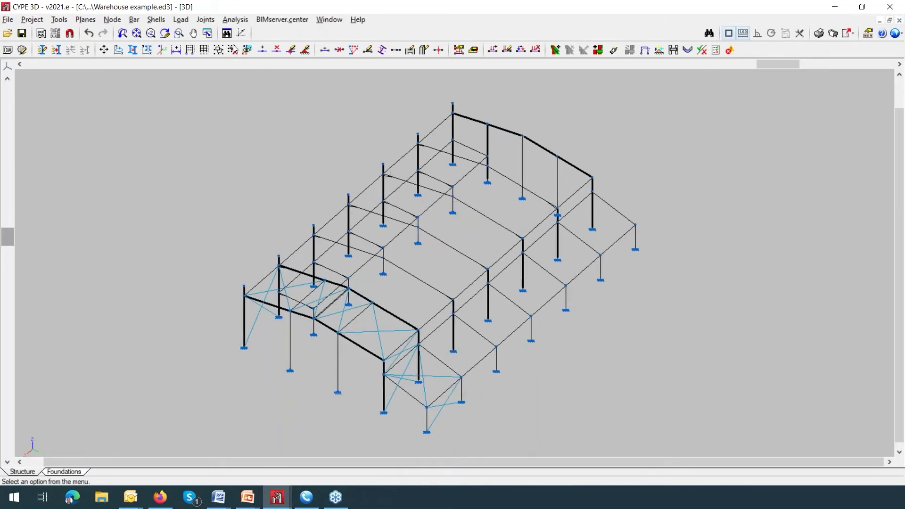
# Set the visible loadcase to A. WY (-) to display its wind loads on the warehouse frames
pyautogui.click(181, 22)
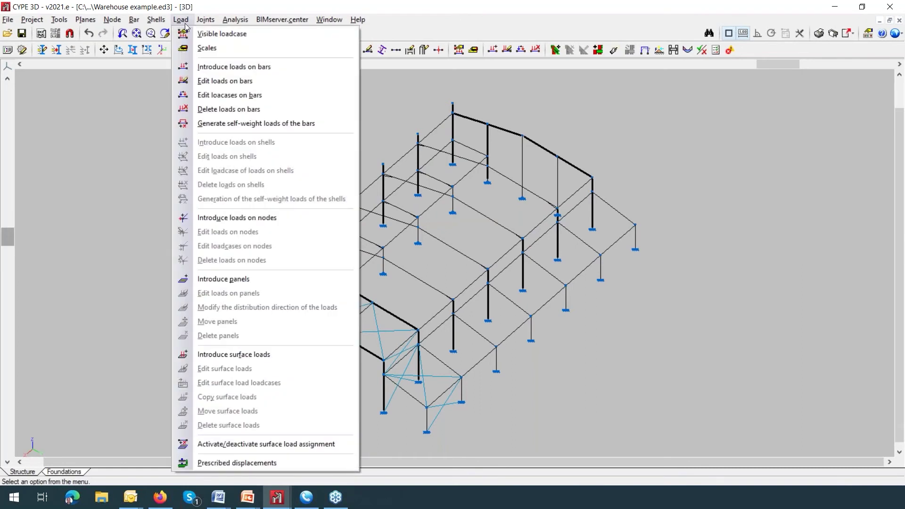
pyautogui.click(214, 35)
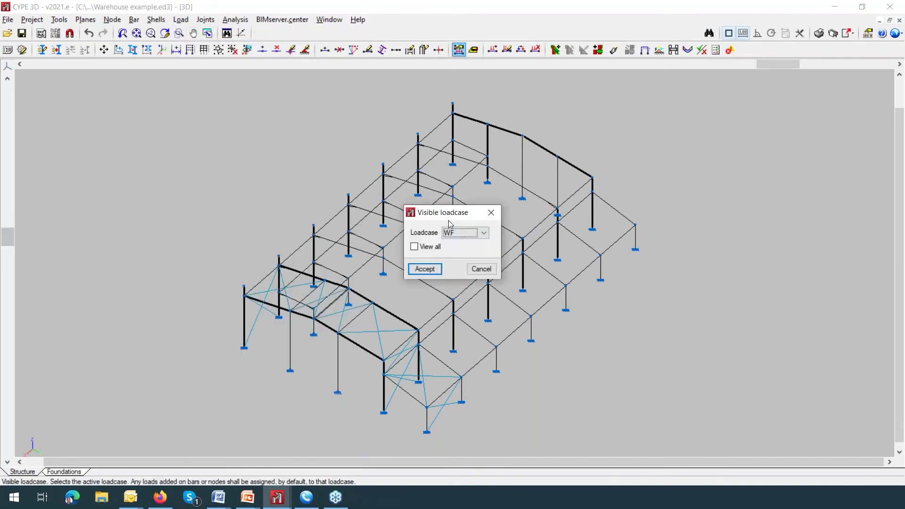
pyautogui.click(482, 233)
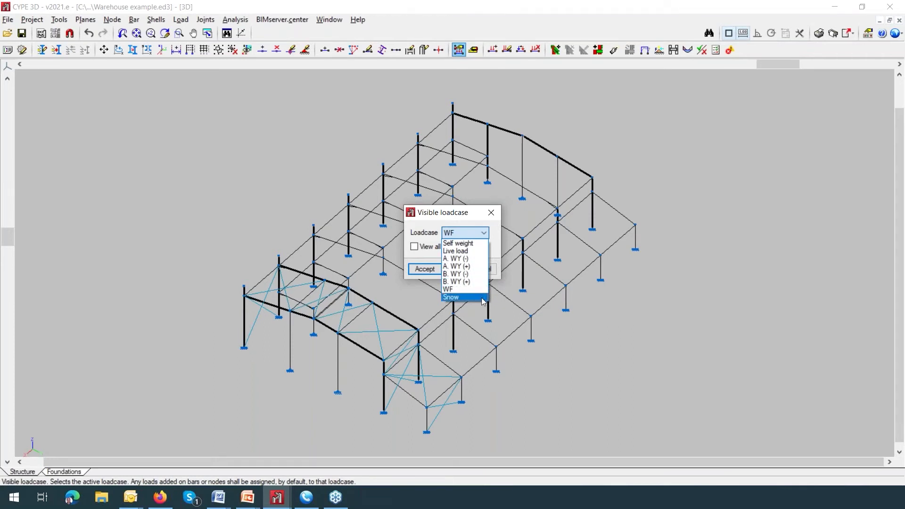
pyautogui.click(475, 259)
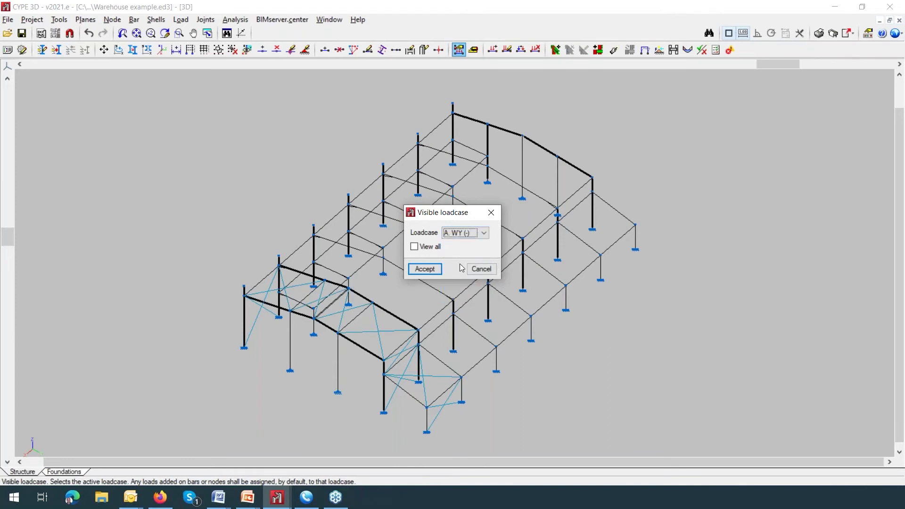
pyautogui.click(424, 269)
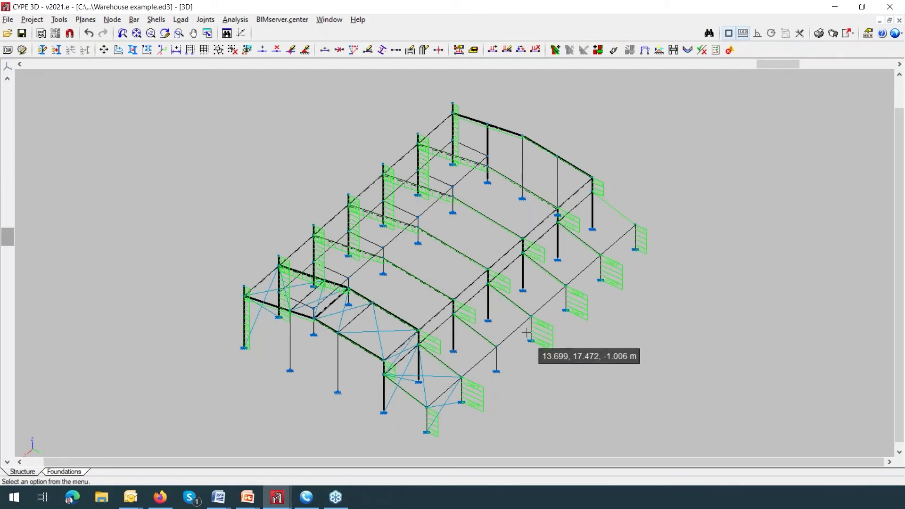
# Examine the A. WY (-) wind loads on the short outer columns near the braced front corner
pyautogui.scroll(-3, 527, 341)
pyautogui.scroll(-2, 484, 357)
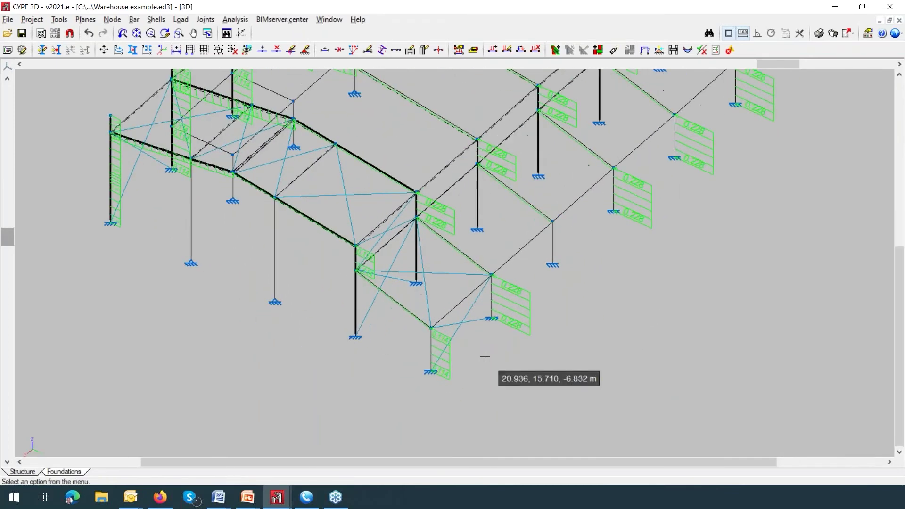
pyautogui.scroll(-4, 488, 330)
pyautogui.scroll(-5, 497, 313)
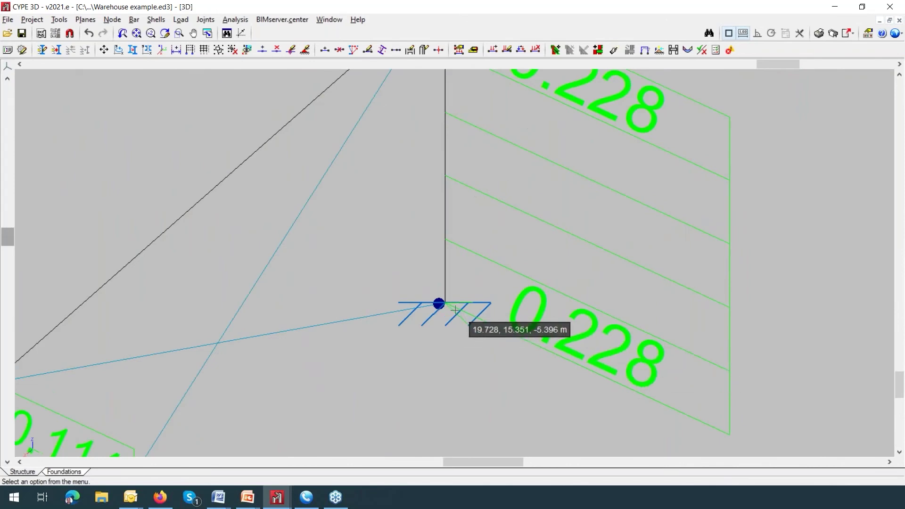
pyautogui.scroll(-2, 463, 311)
pyautogui.scroll(4, 450, 296)
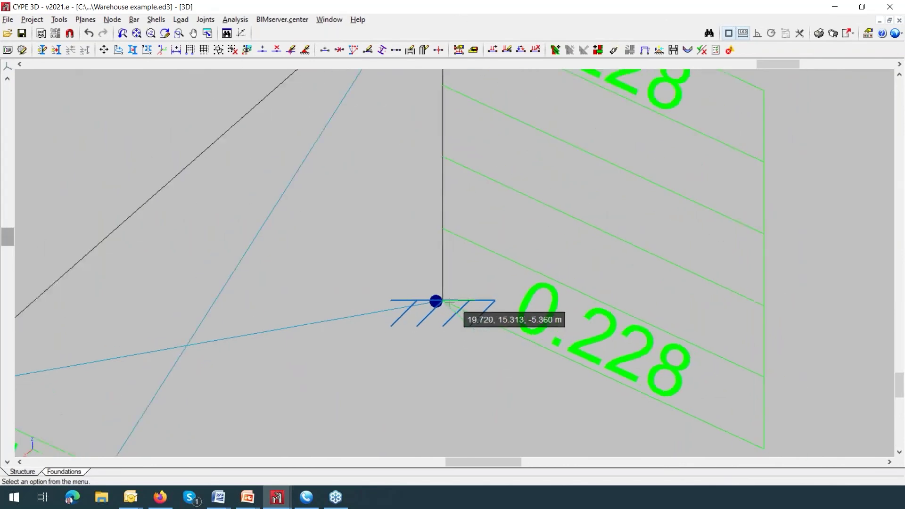
pyautogui.scroll(3, 673, 375)
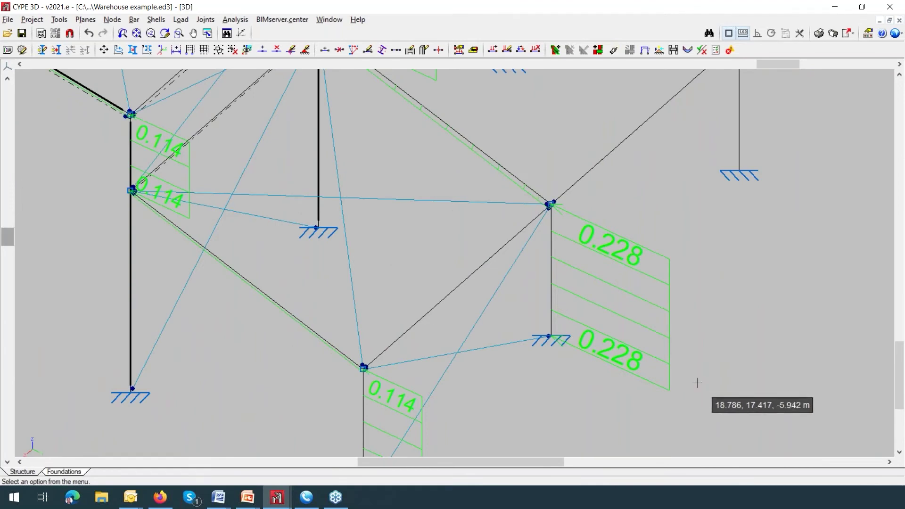
pyautogui.scroll(3, 697, 383)
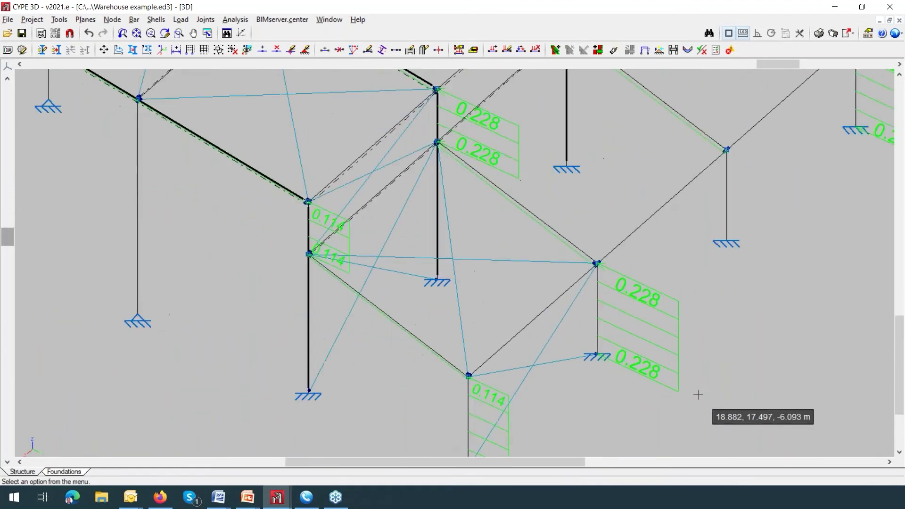
# Set the visible loadcase to A. WY (+) and examine its wind loads on the columns and rafters on both sides
pyautogui.click(209, 20)
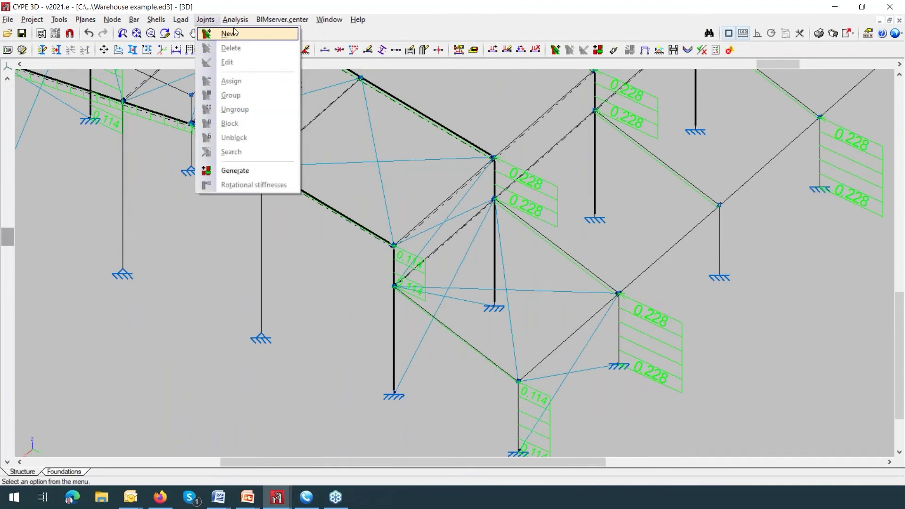
pyautogui.moveTo(181, 20)
pyautogui.click(218, 35)
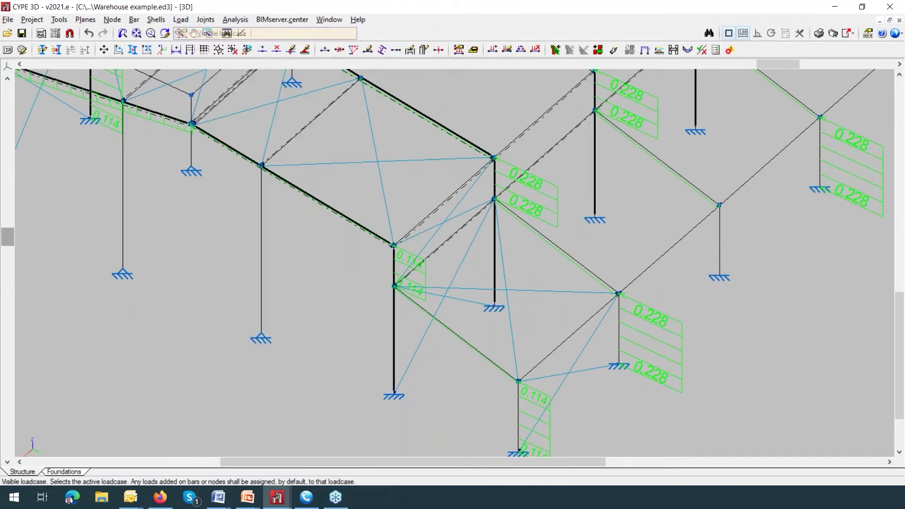
pyautogui.click(484, 233)
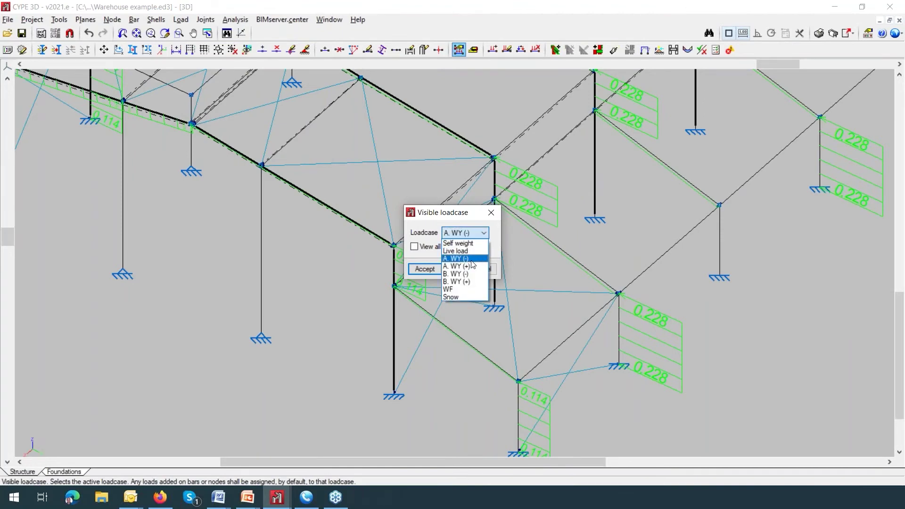
pyautogui.click(471, 266)
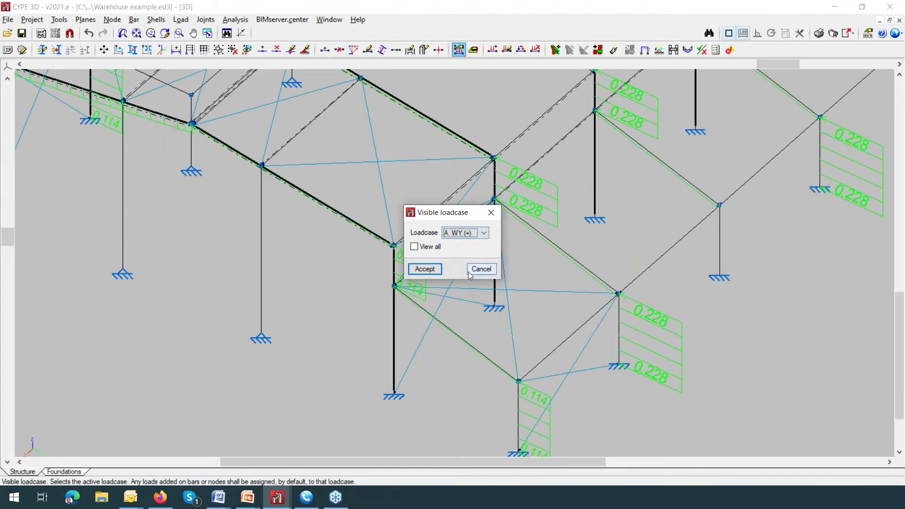
pyautogui.click(424, 268)
pyautogui.scroll(-6, 428, 268)
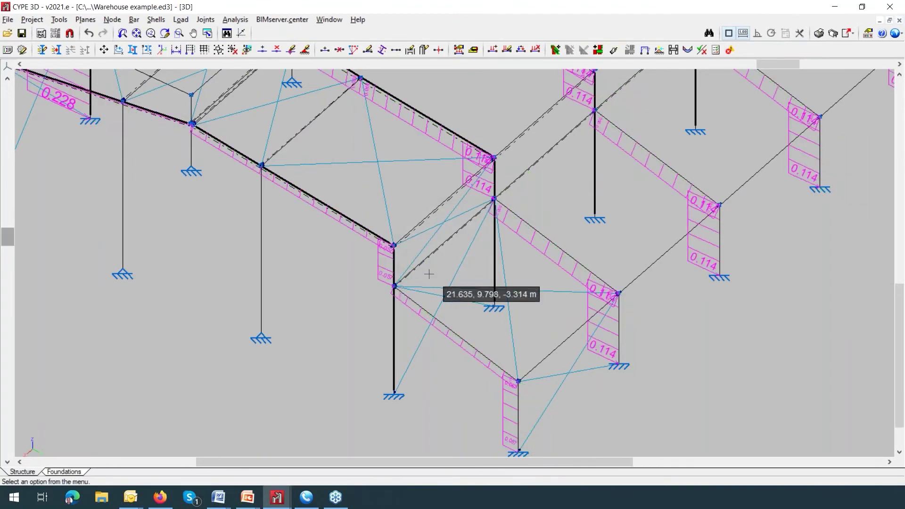
pyautogui.scroll(-2, 511, 386)
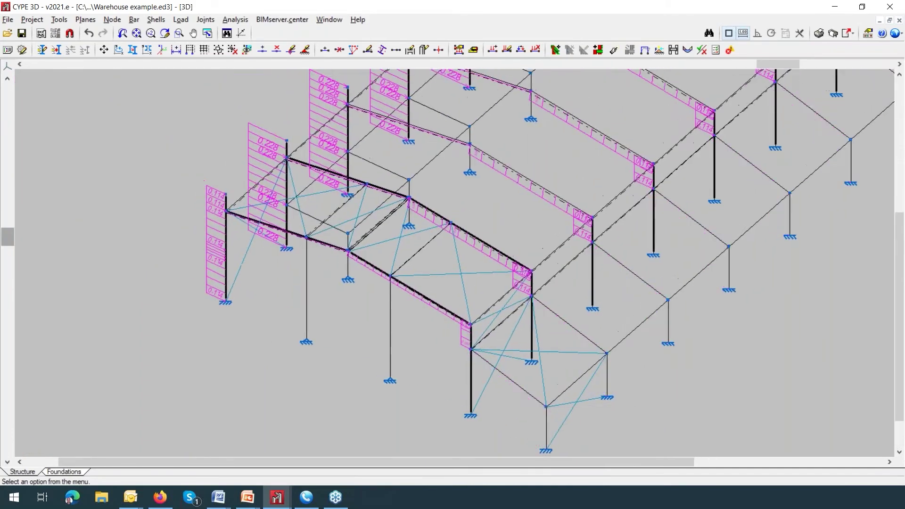
pyautogui.scroll(-2, 297, 213)
pyautogui.scroll(5, 297, 213)
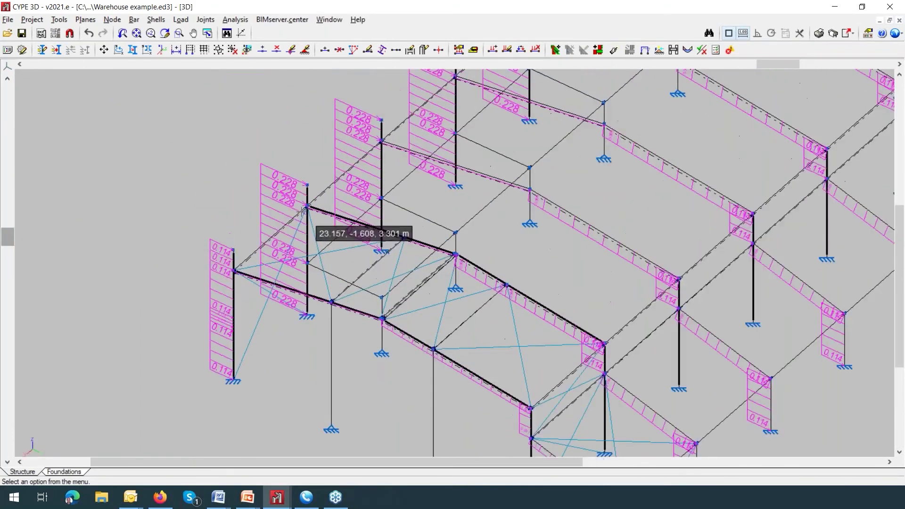
pyautogui.scroll(-2, 302, 217)
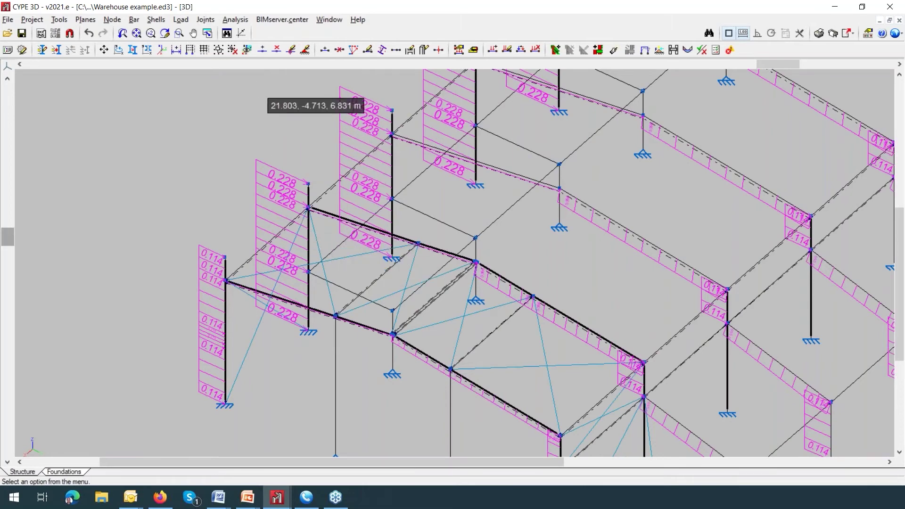
# Set the visible loadcase to WF and view the front wind loads on the gable columns
pyautogui.click(181, 21)
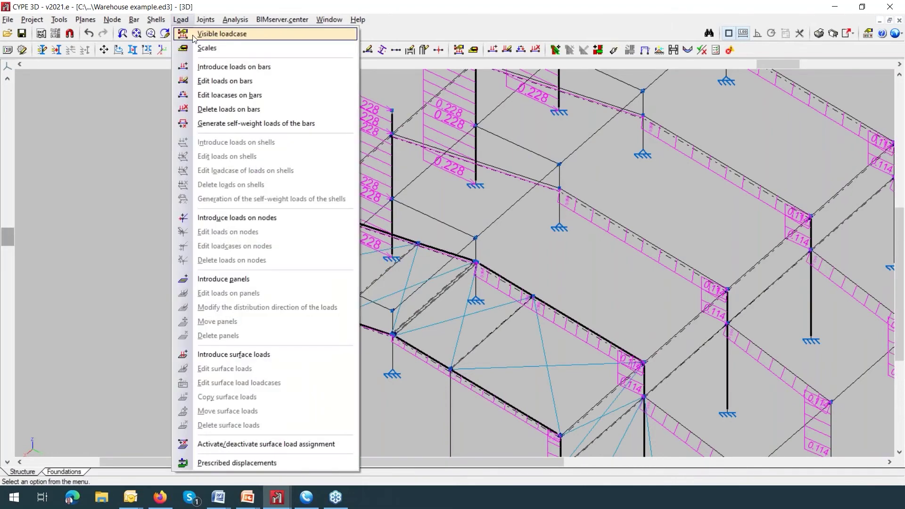
pyautogui.click(207, 40)
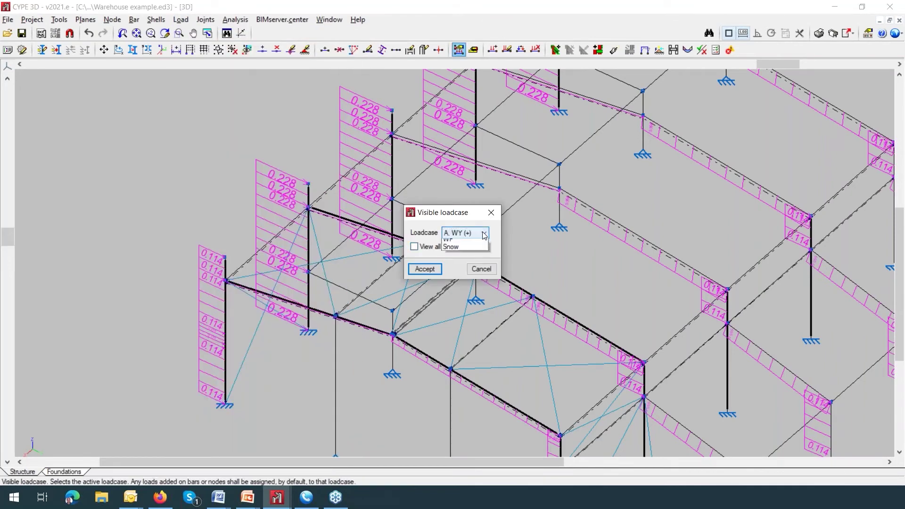
pyautogui.click(483, 233)
pyautogui.click(464, 290)
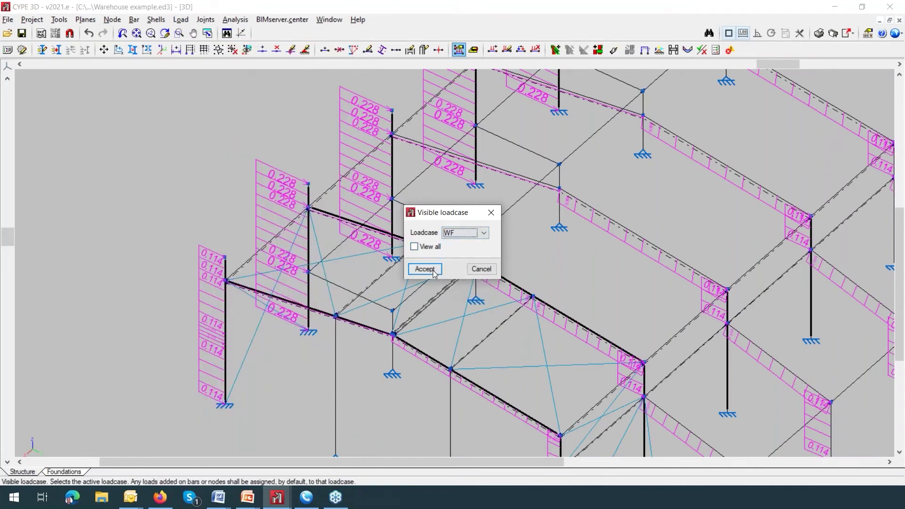
pyautogui.click(424, 269)
pyautogui.scroll(-5, 381, 301)
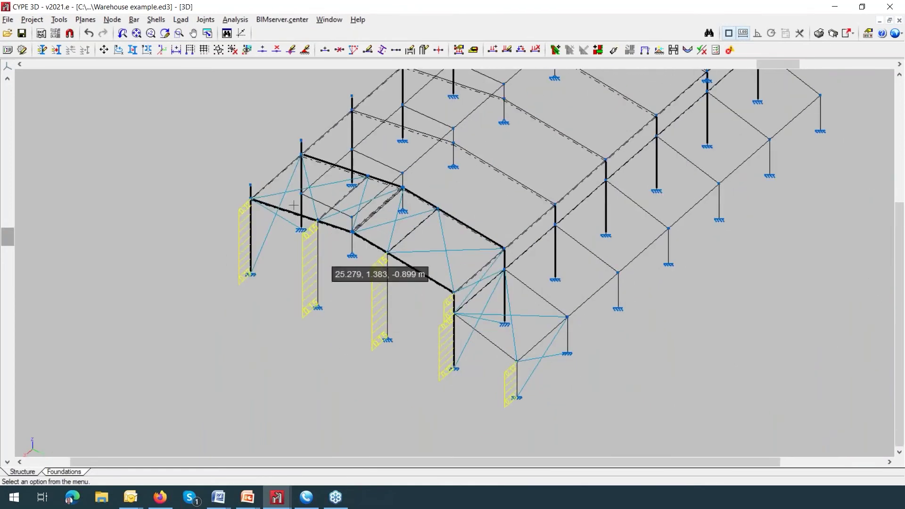
# Set the visible loadcase to Snow and view its roof loads over the whole warehouse
pyautogui.click(181, 20)
pyautogui.click(208, 34)
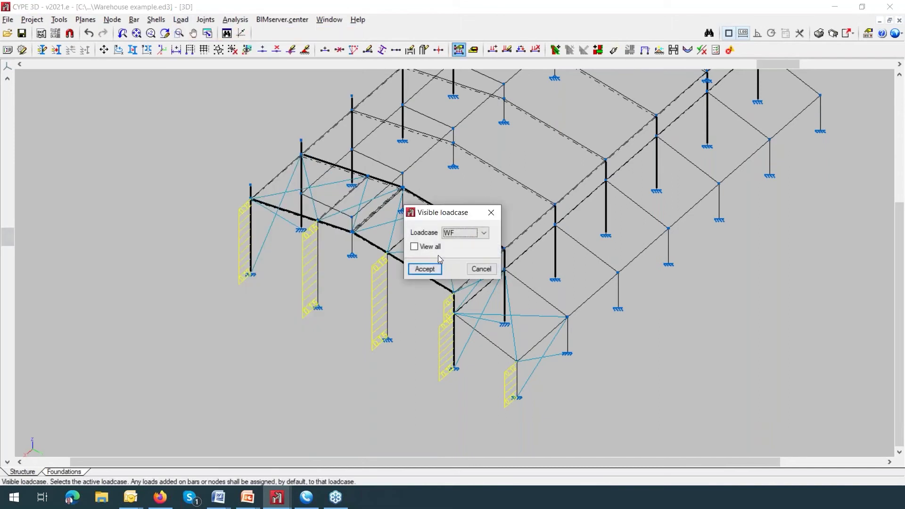
pyautogui.click(483, 233)
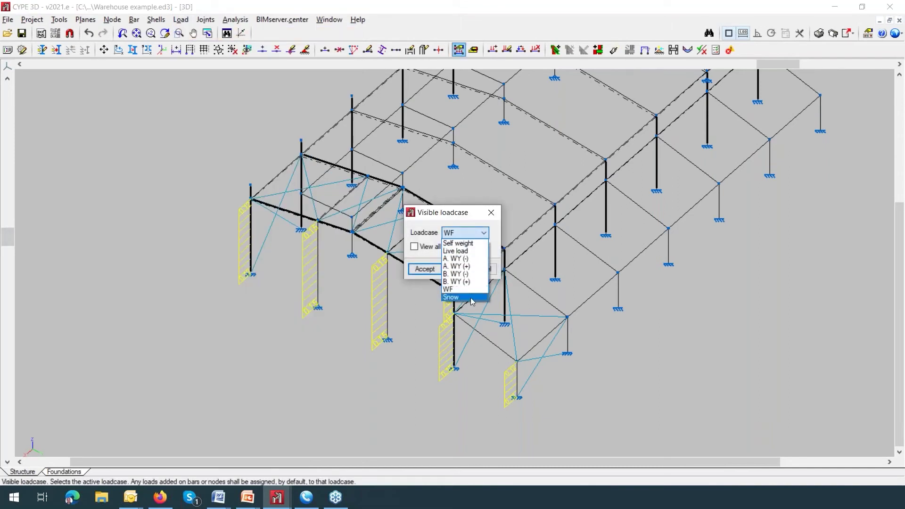
pyautogui.click(471, 296)
pyautogui.click(425, 268)
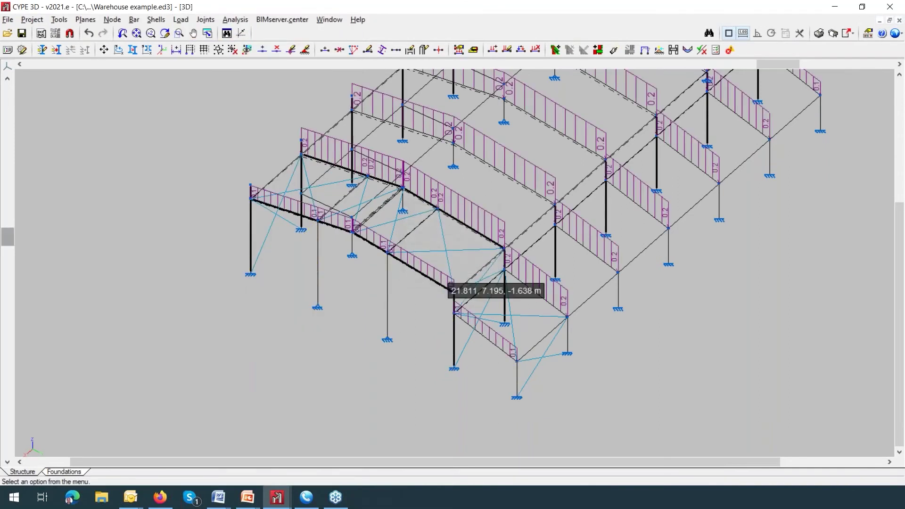
pyautogui.moveTo(428, 282); pyautogui.dragTo(388, 335, button='middle')
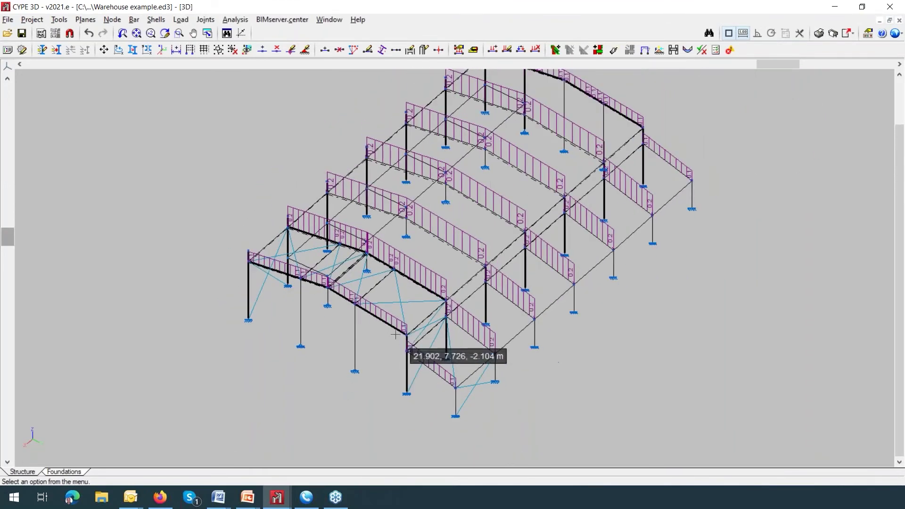
pyautogui.scroll(-2, 372, 273)
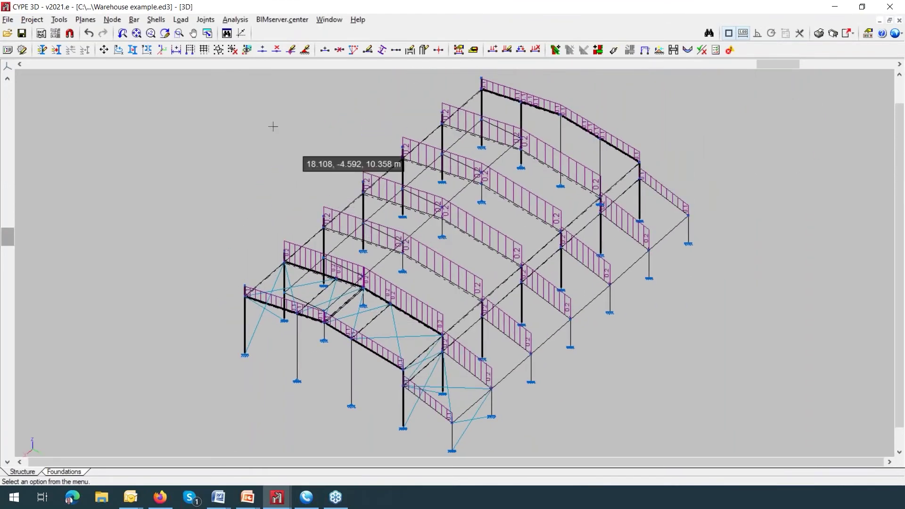
# Introduce a rectangular load panel on the low outer side wall, between the second and third short columns from the braced front corner
pyautogui.click(181, 19)
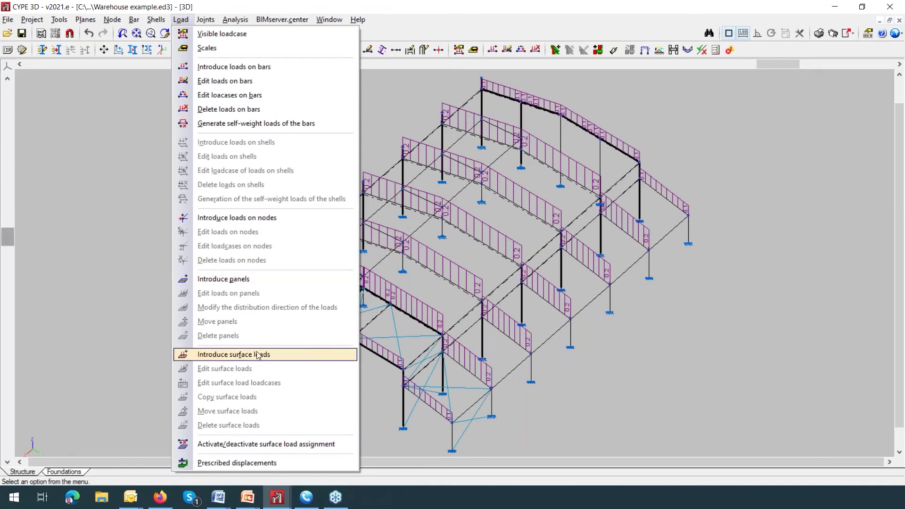
pyautogui.click(240, 283)
pyautogui.scroll(2, 502, 414)
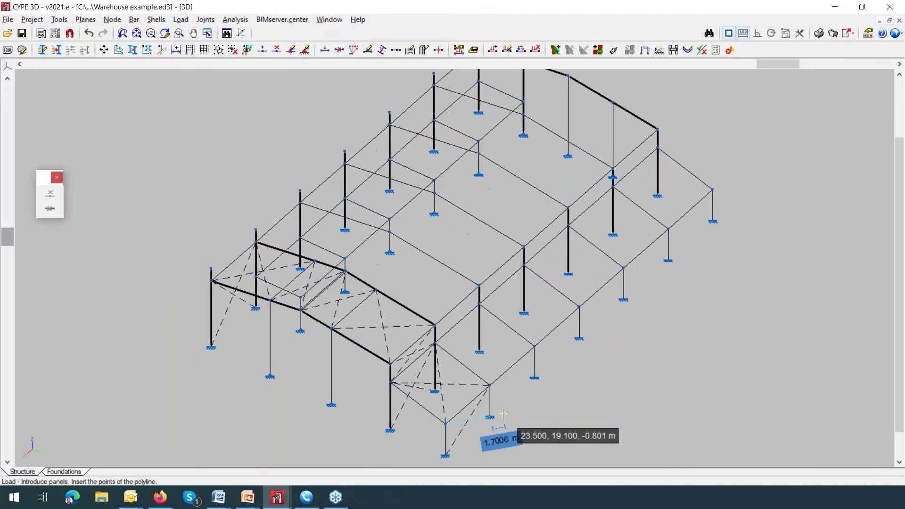
pyautogui.scroll(4, 502, 414)
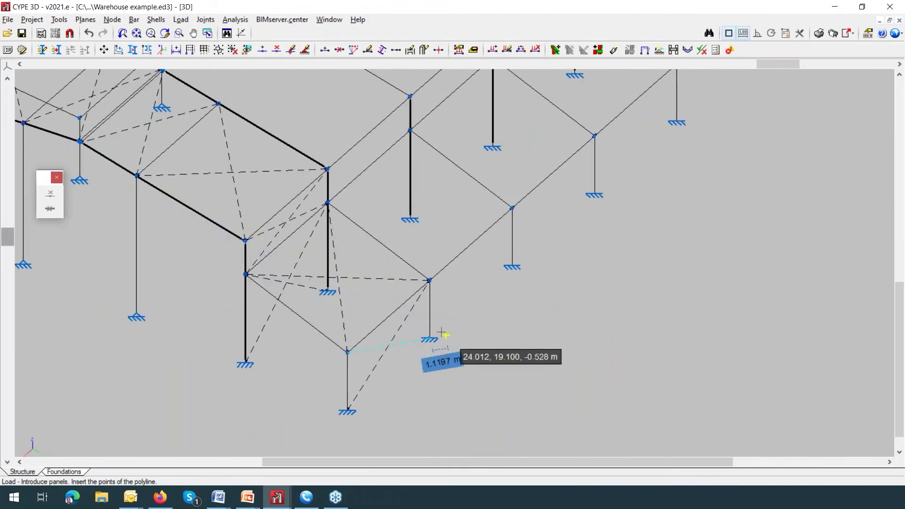
pyautogui.click(430, 338)
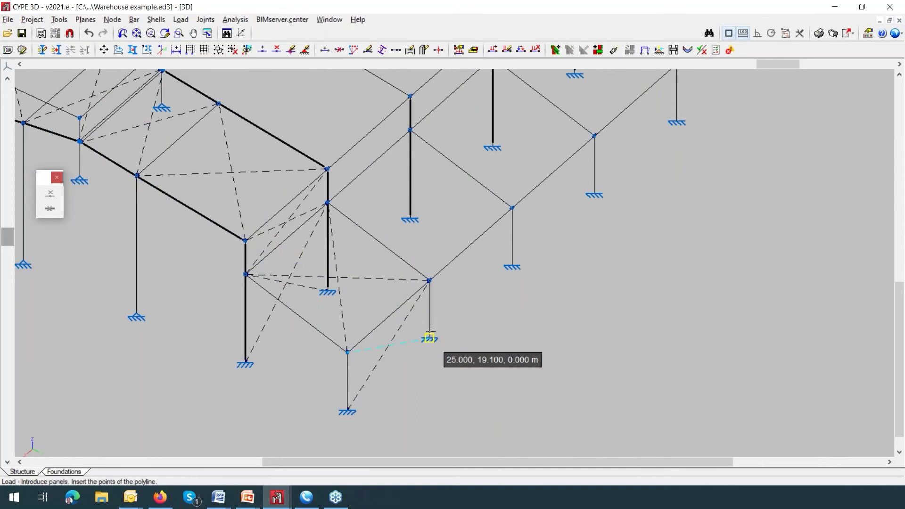
pyautogui.click(430, 281)
pyautogui.click(512, 208)
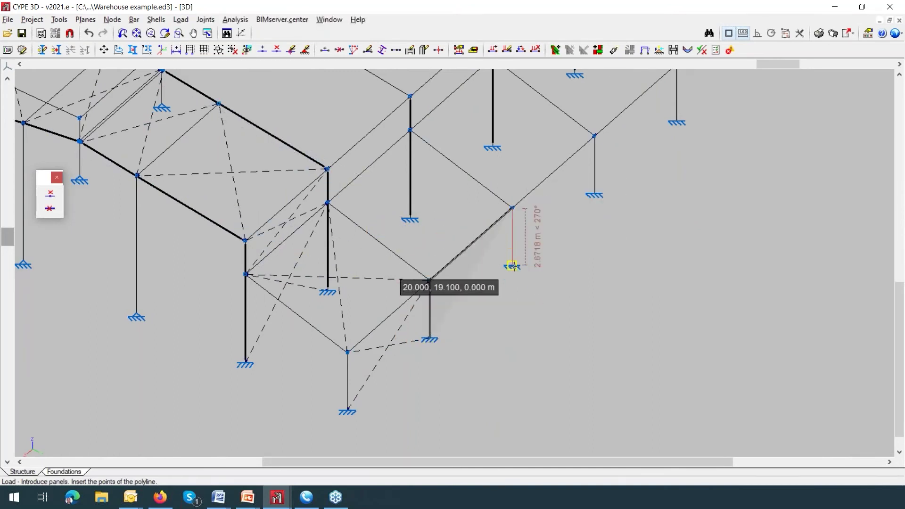
pyautogui.click(512, 267)
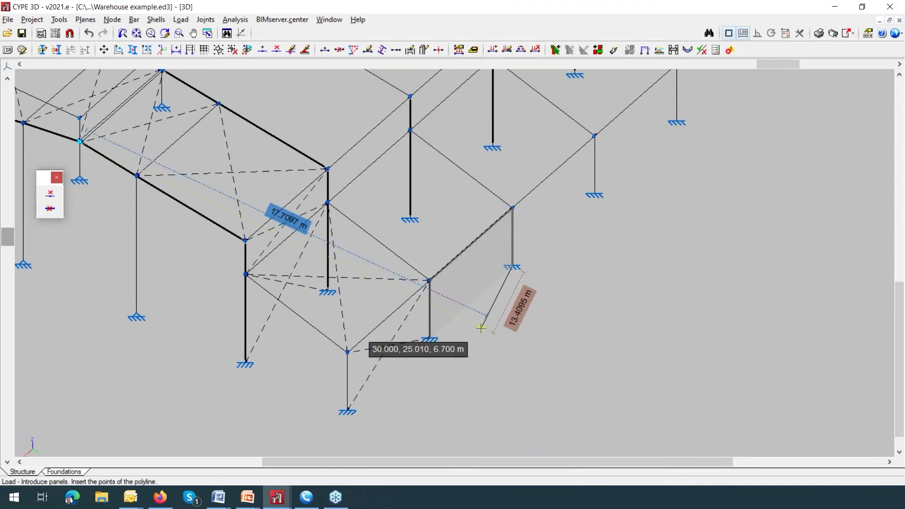
pyautogui.rightClick(480, 327)
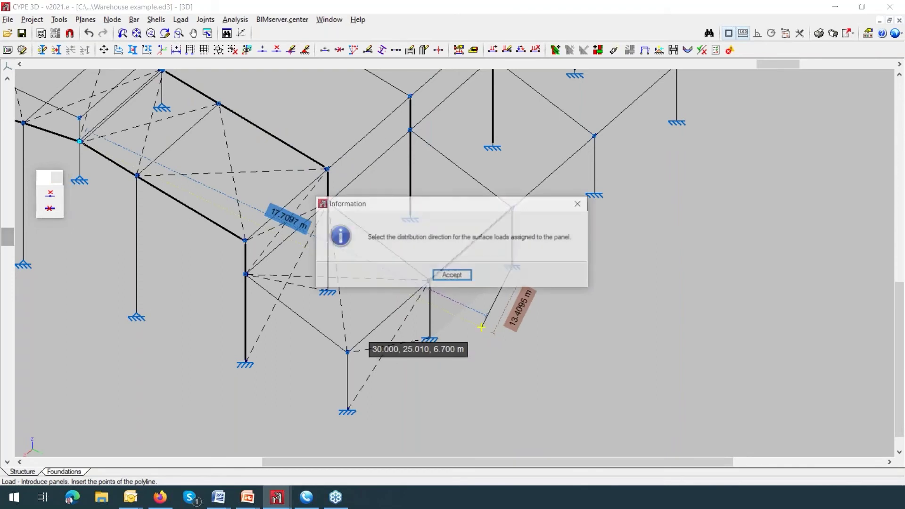
# Set the new panel's surface load distribution direction parallel to the eaves beam
pyautogui.click(454, 276)
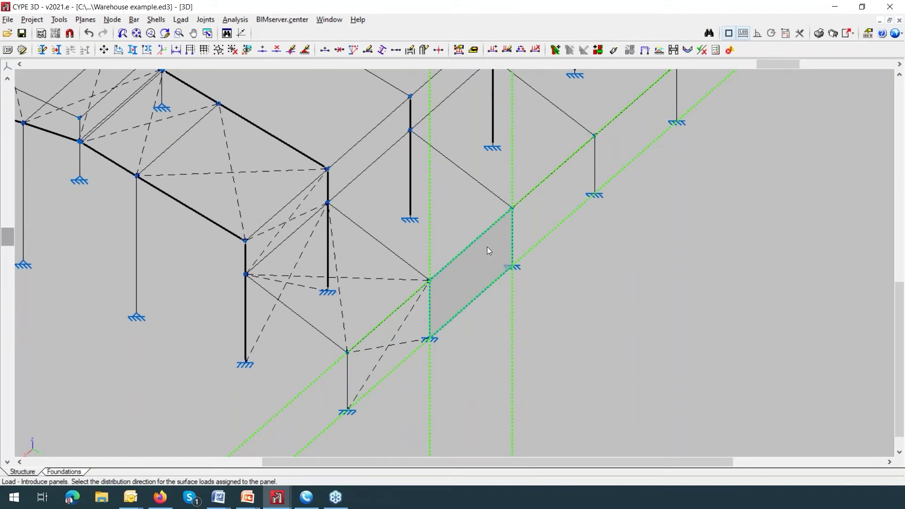
pyautogui.click(544, 177)
pyautogui.scroll(2, 569, 232)
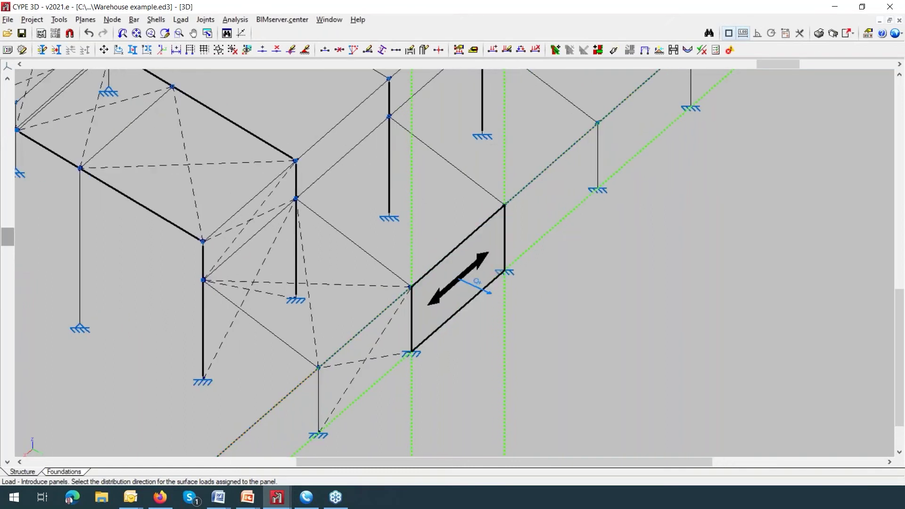
pyautogui.click(569, 232)
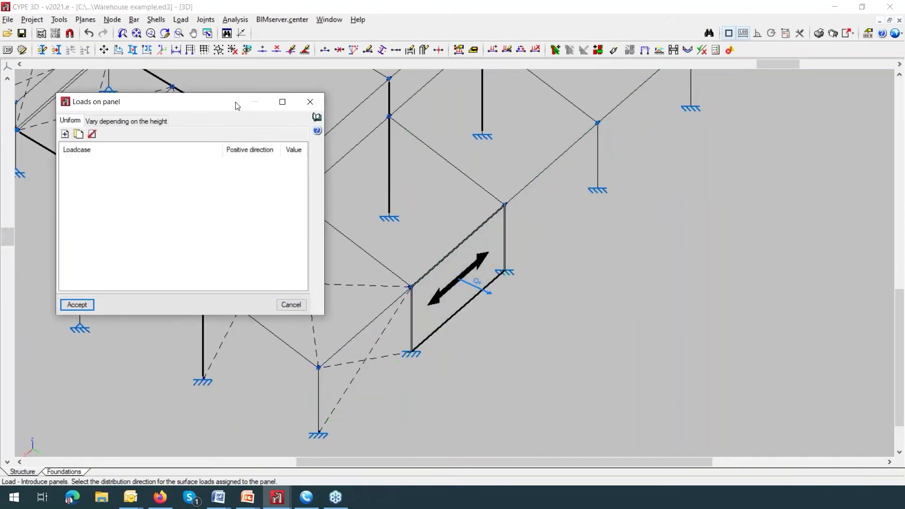
# Try adding two uniform downward vertical Snow load entries to the panel, and discard them
pyautogui.moveTo(237, 106); pyautogui.dragTo(204, 97)
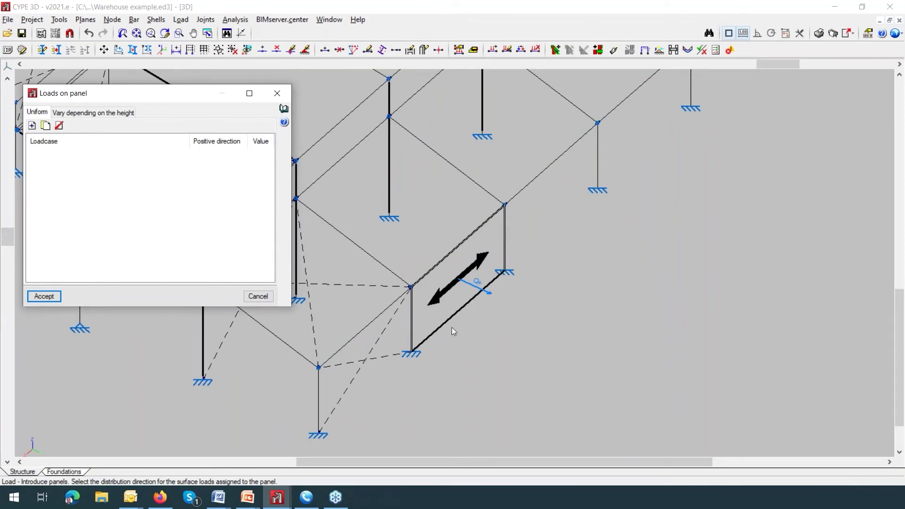
pyautogui.click(32, 125)
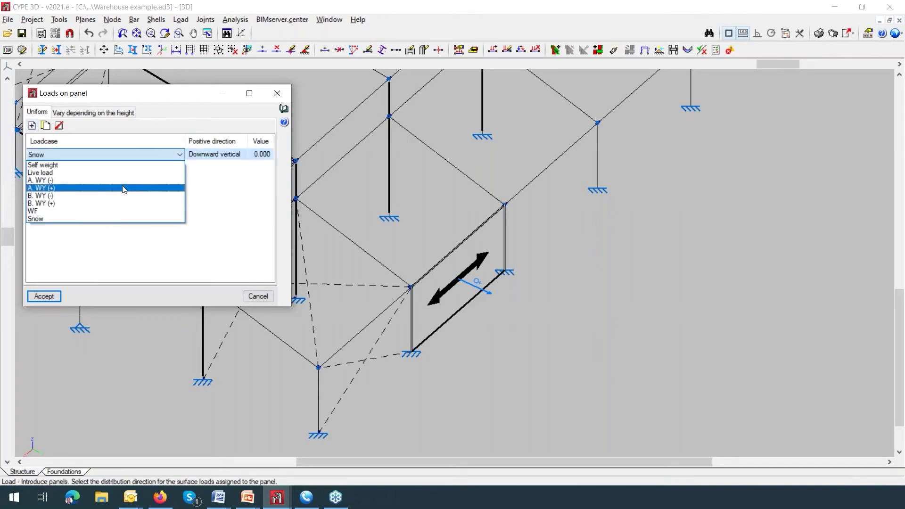
pyautogui.doubleClick(164, 157)
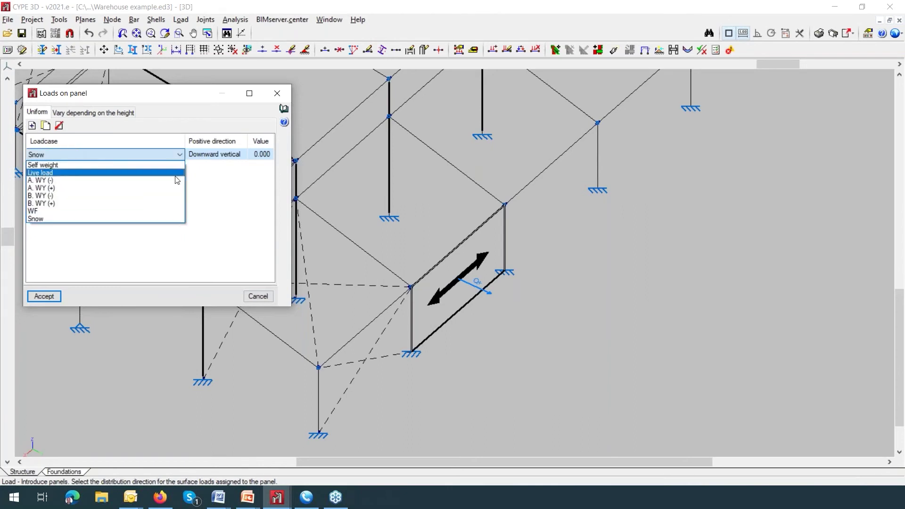
pyautogui.click(101, 154)
pyautogui.click(31, 125)
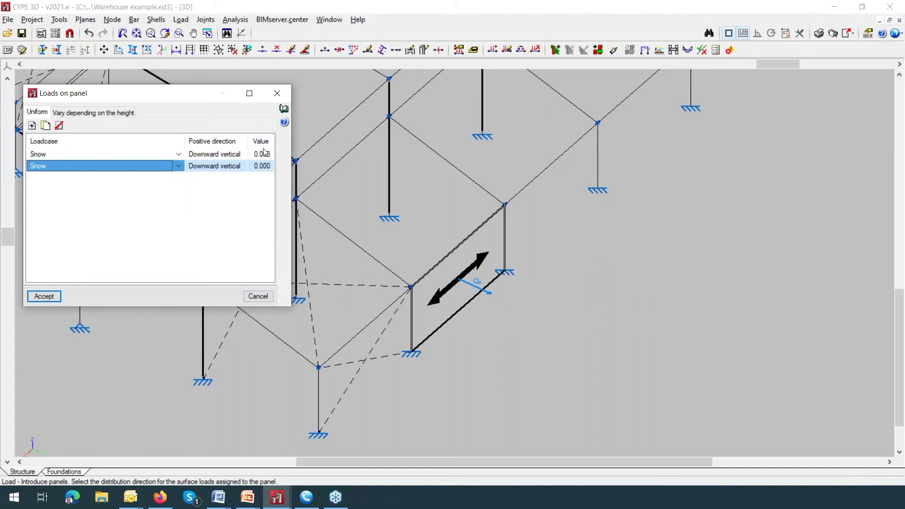
pyautogui.click(278, 97)
# Switch to the GP CORREAS Y VIENTO com NUDOS.ed3 project and view its 3D structure
pyautogui.scroll(-2, 538, 293)
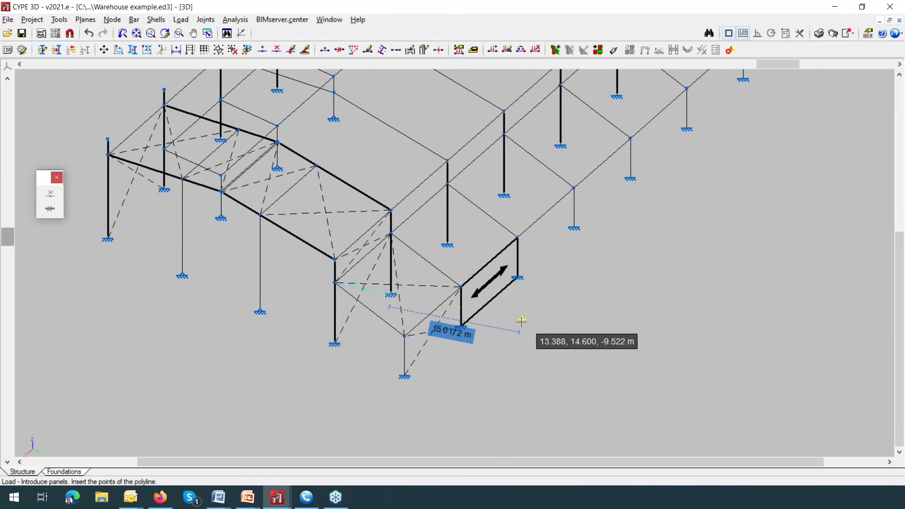
pyautogui.scroll(-2, 516, 325)
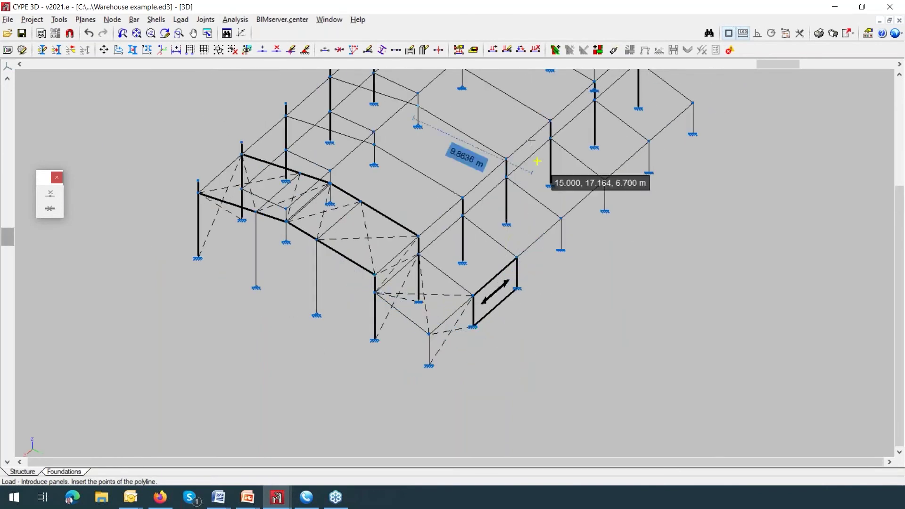
pyautogui.scroll(-2, 521, 170)
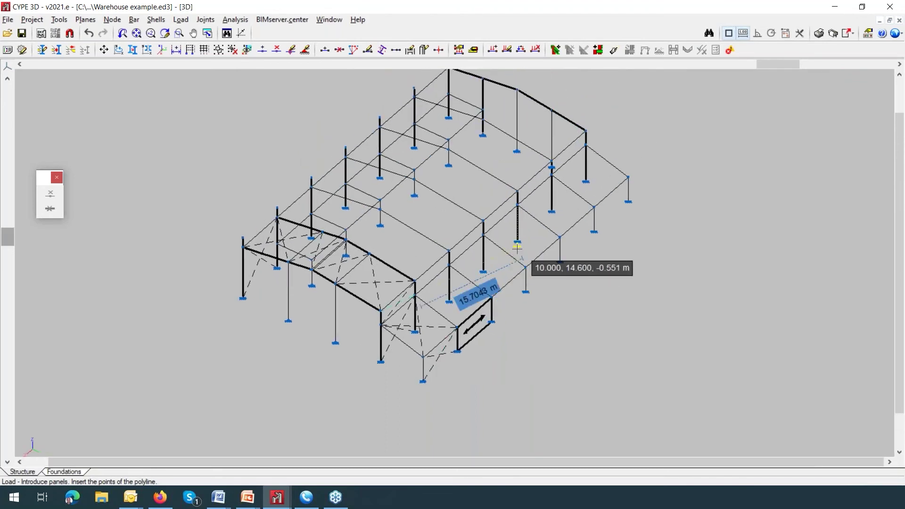
pyautogui.moveTo(280, 504)
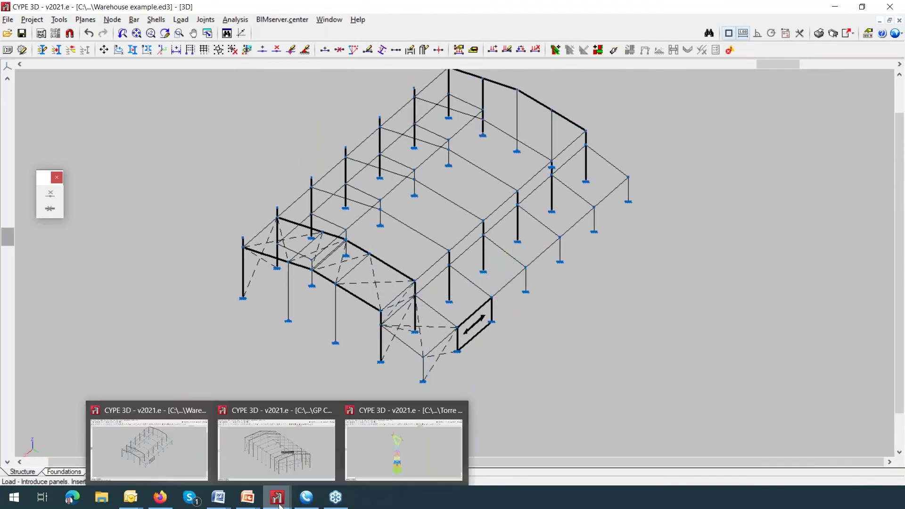
pyautogui.click(286, 459)
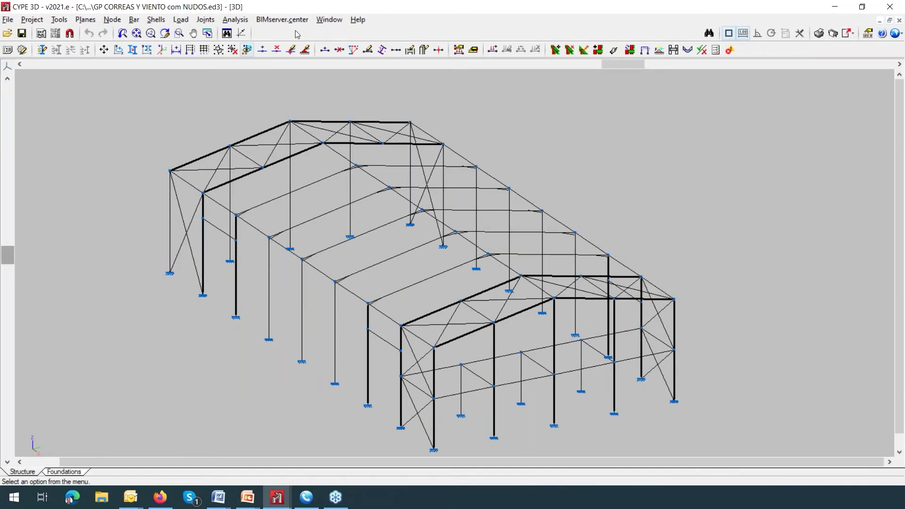
pyautogui.click(364, 21)
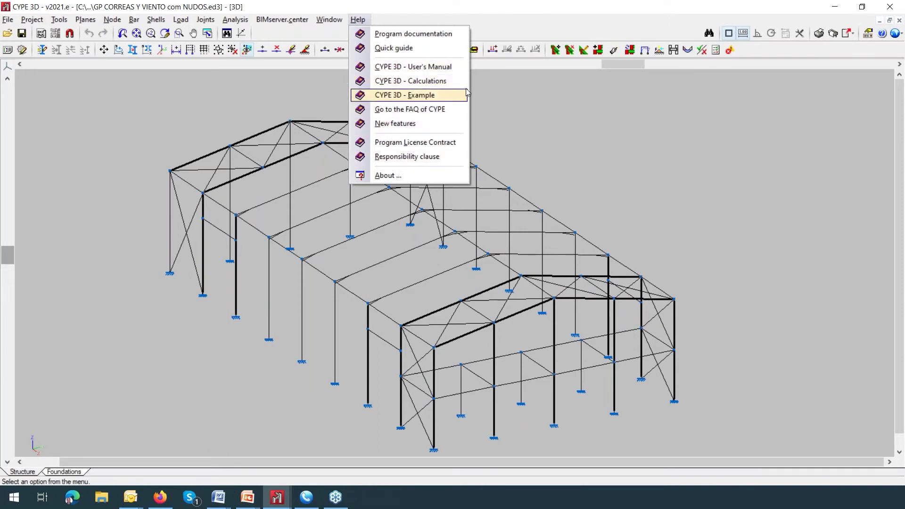
pyautogui.click(484, 92)
pyautogui.click(490, 97)
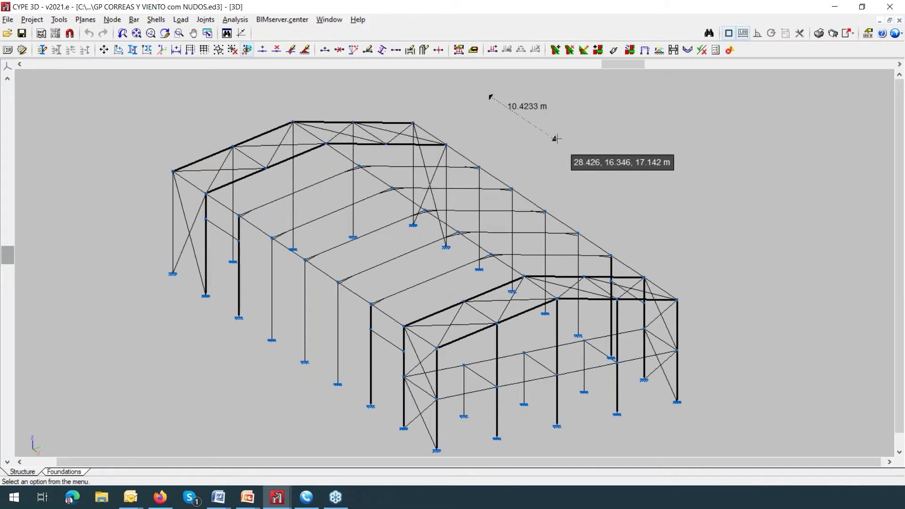
pyautogui.moveTo(555, 140); pyautogui.dragTo(532, 123, button='middle')
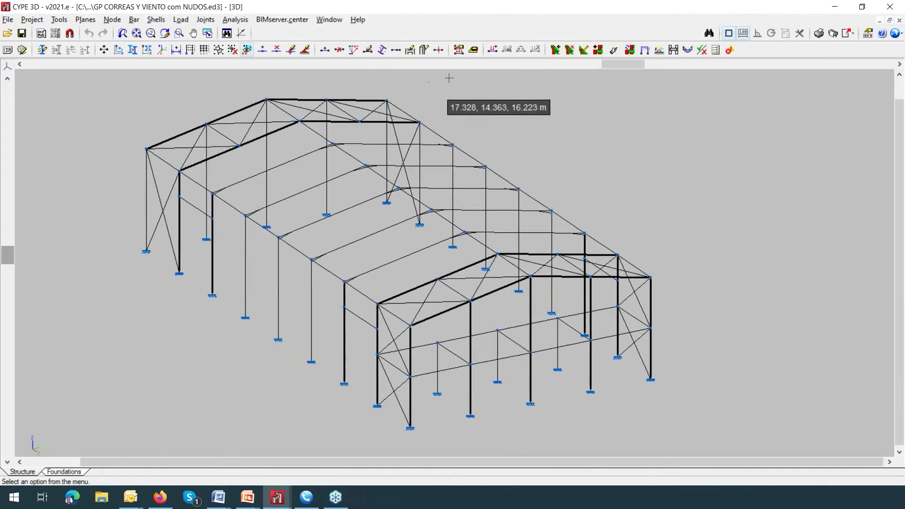
# Open the 2D Mezzanine view and display the loads of all loadcases on it
pyautogui.click(322, 21)
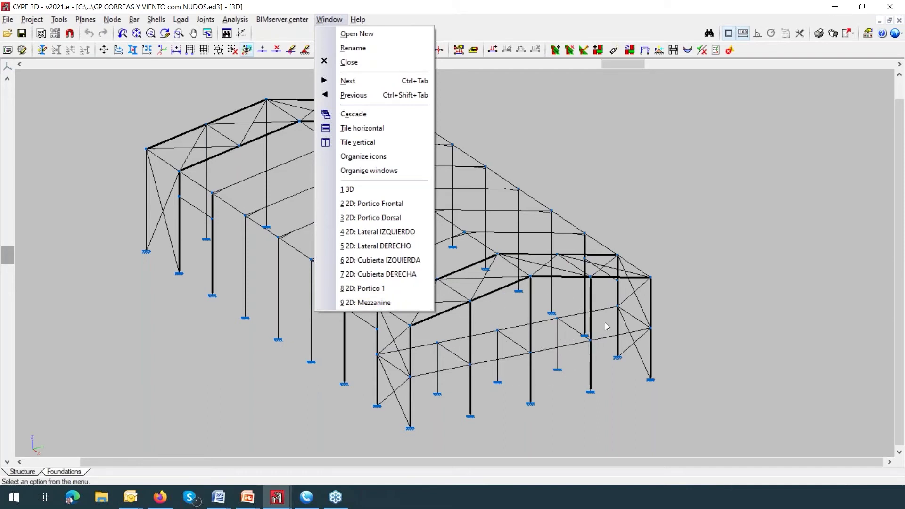
pyautogui.click(386, 304)
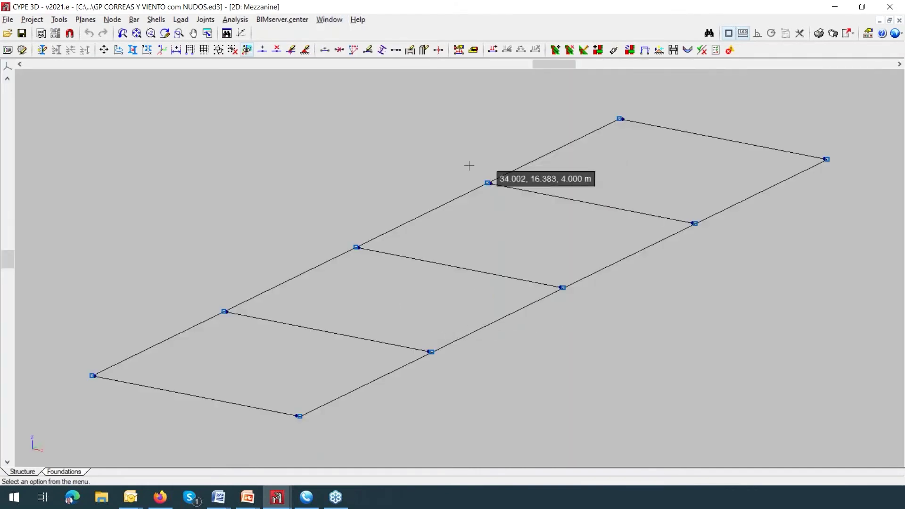
pyautogui.click(181, 19)
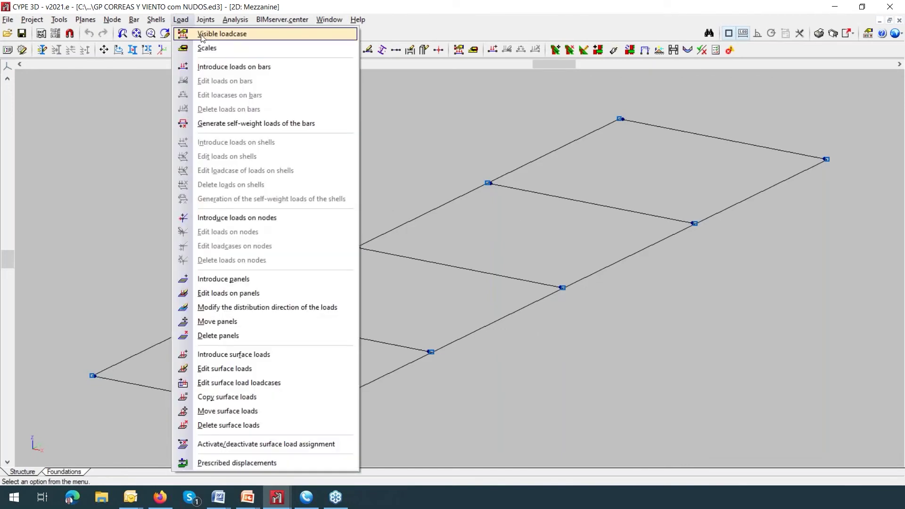
pyautogui.click(204, 36)
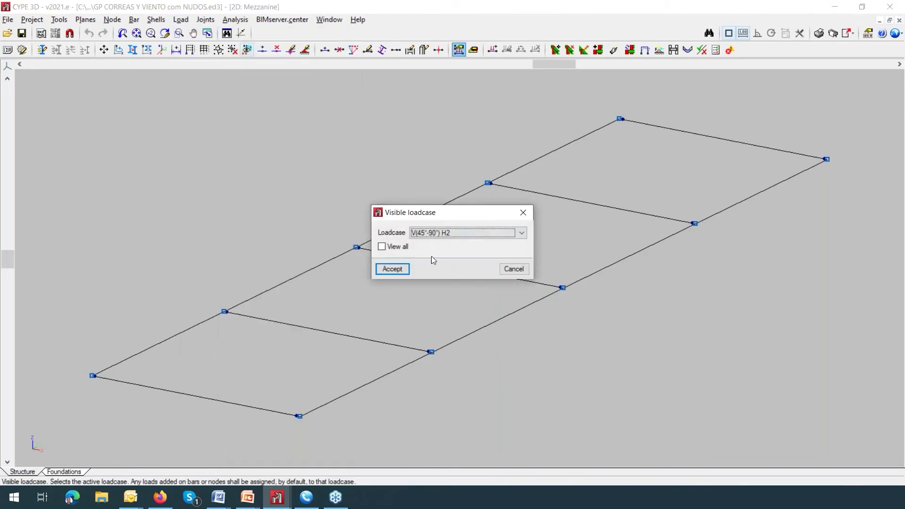
pyautogui.click(382, 246)
pyautogui.click(391, 268)
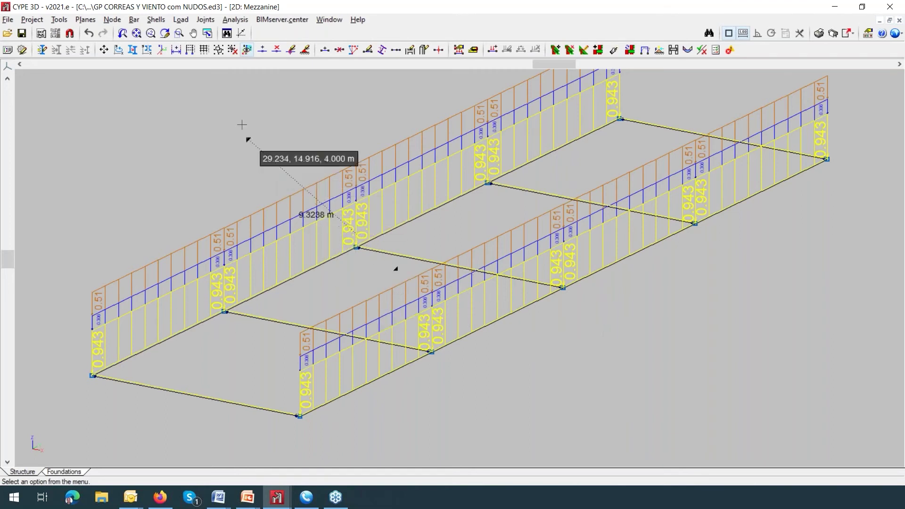
# Open the 2D Portico Frontal view and examine the loads on the mezzanine beam, columns and rafters
pyautogui.click(328, 20)
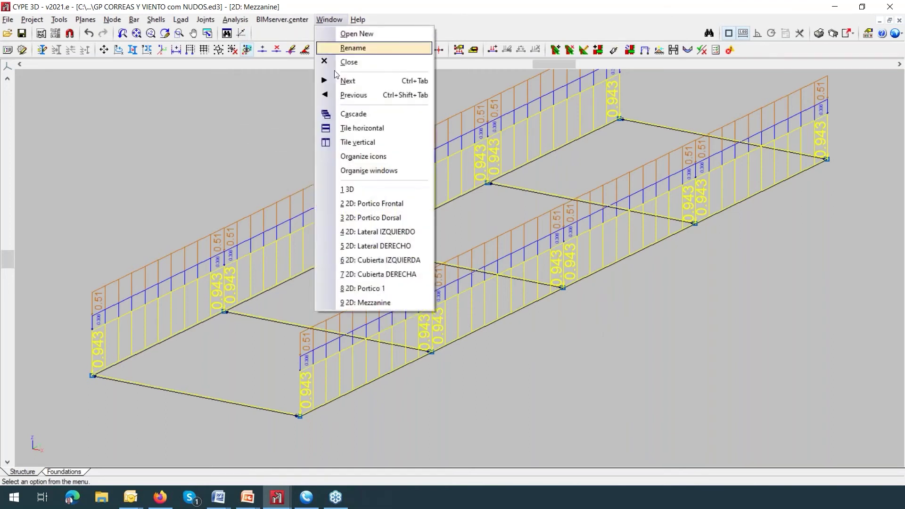
pyautogui.click(357, 205)
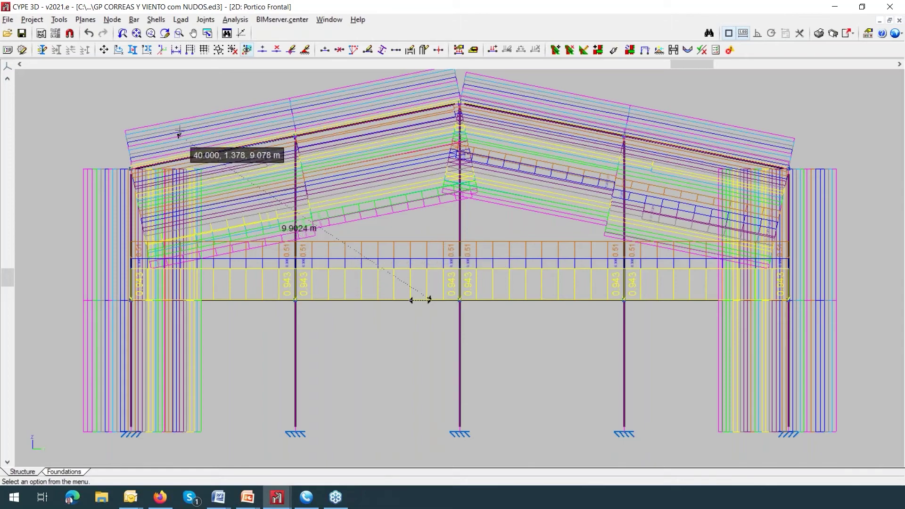
pyautogui.scroll(3, 203, 139)
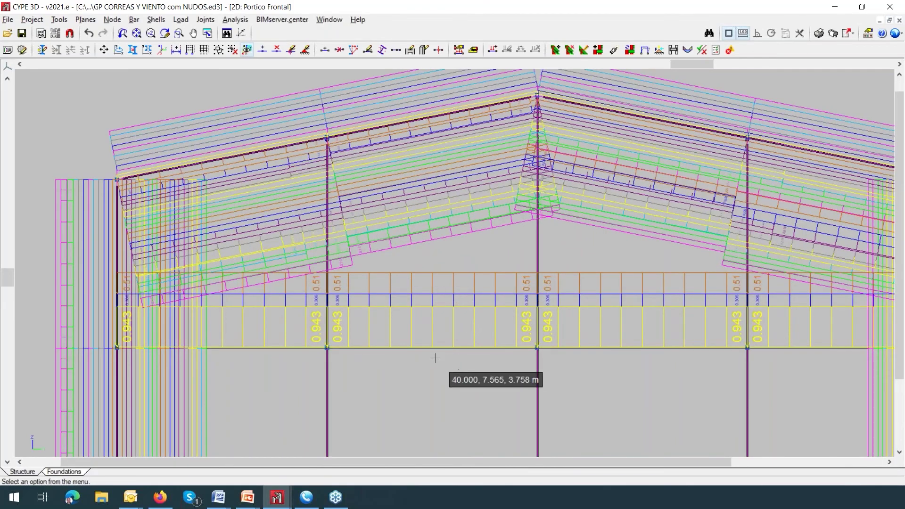
pyautogui.scroll(-1, 435, 357)
pyautogui.scroll(-2, 434, 356)
pyautogui.moveTo(430, 355); pyautogui.dragTo(417, 300, button='middle')
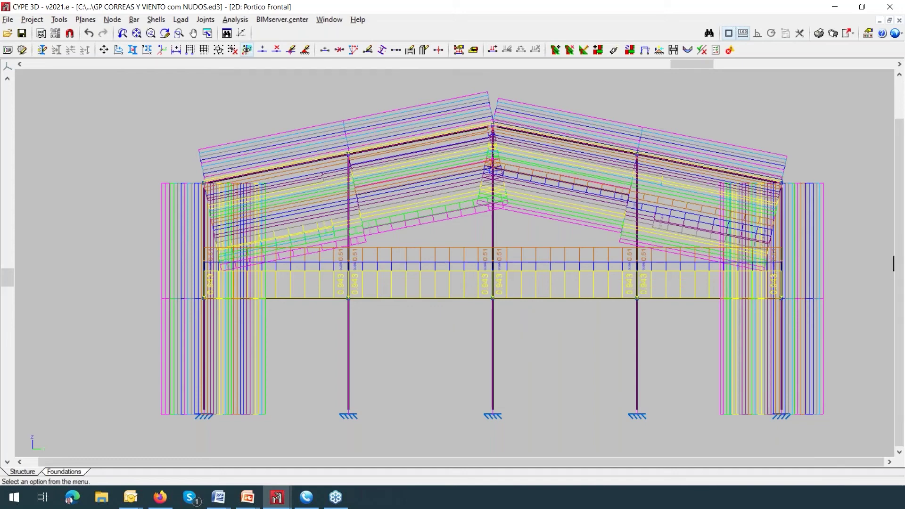
# Switch to the Generador de porticos.ppt presentation in PowerPoint and maximize its window on the Crear pórtico slide
pyautogui.click(218, 496)
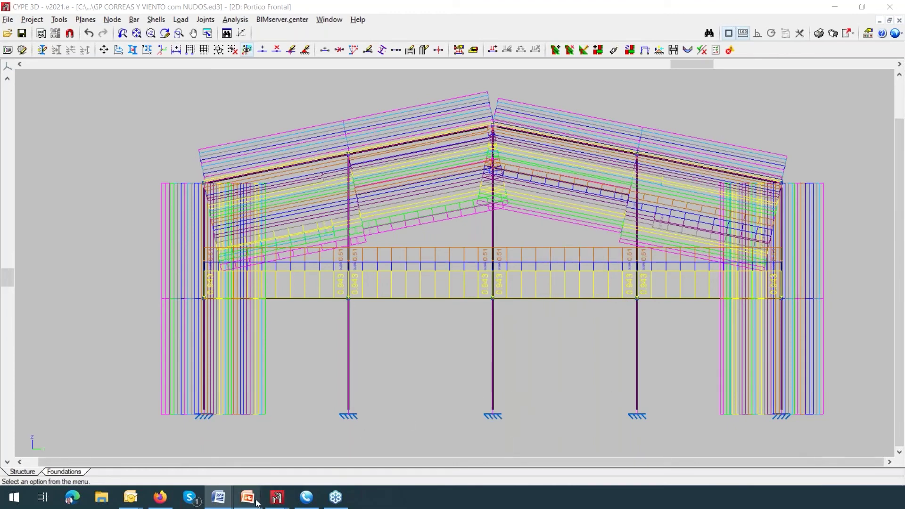
pyautogui.moveTo(252, 502)
pyautogui.click(211, 462)
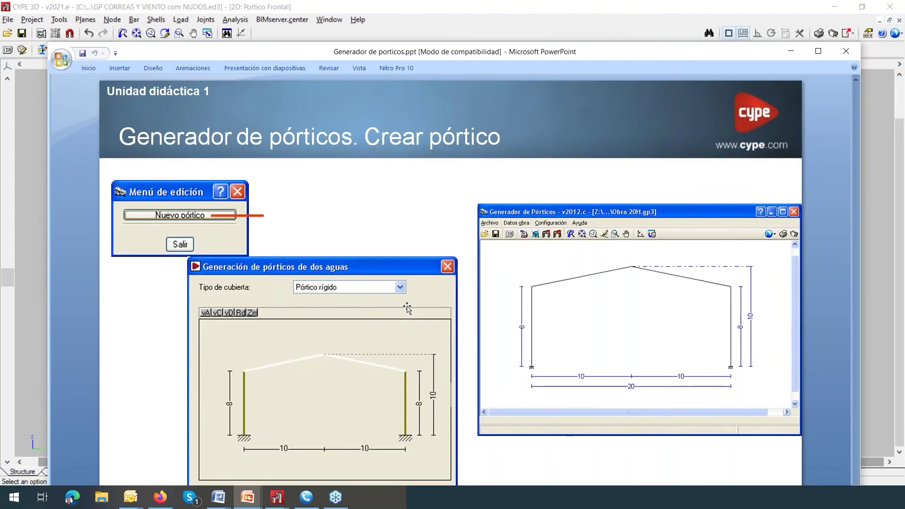
pyautogui.scroll(-1, 409, 309)
pyautogui.scroll(1, 408, 309)
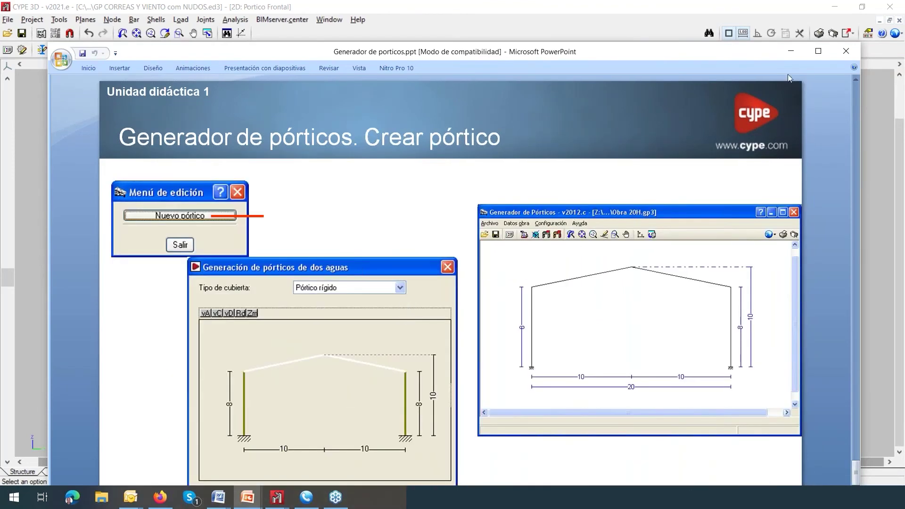
pyautogui.click(818, 50)
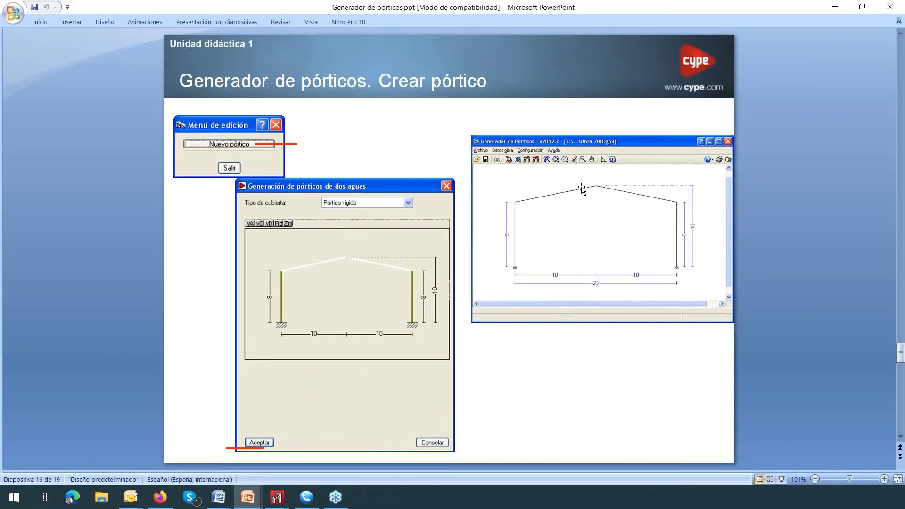